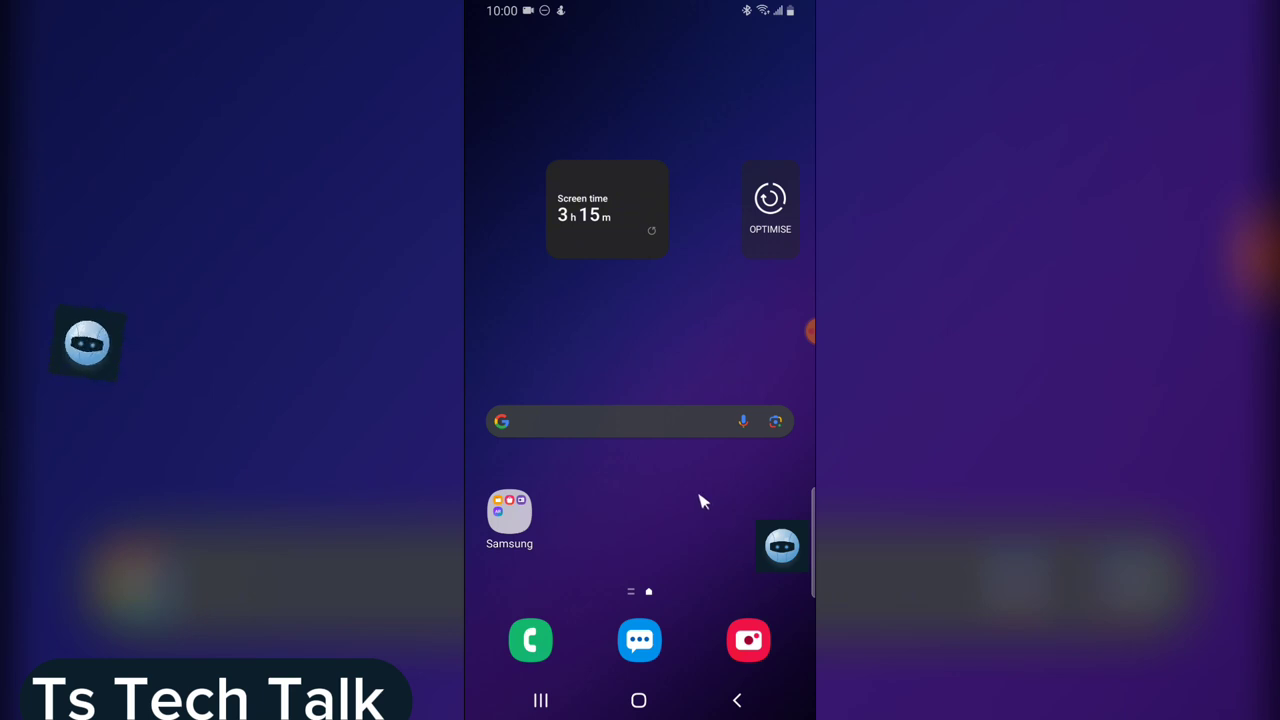
Step: Open CapCut and start a new video project
drag(700, 500, 711, 263)
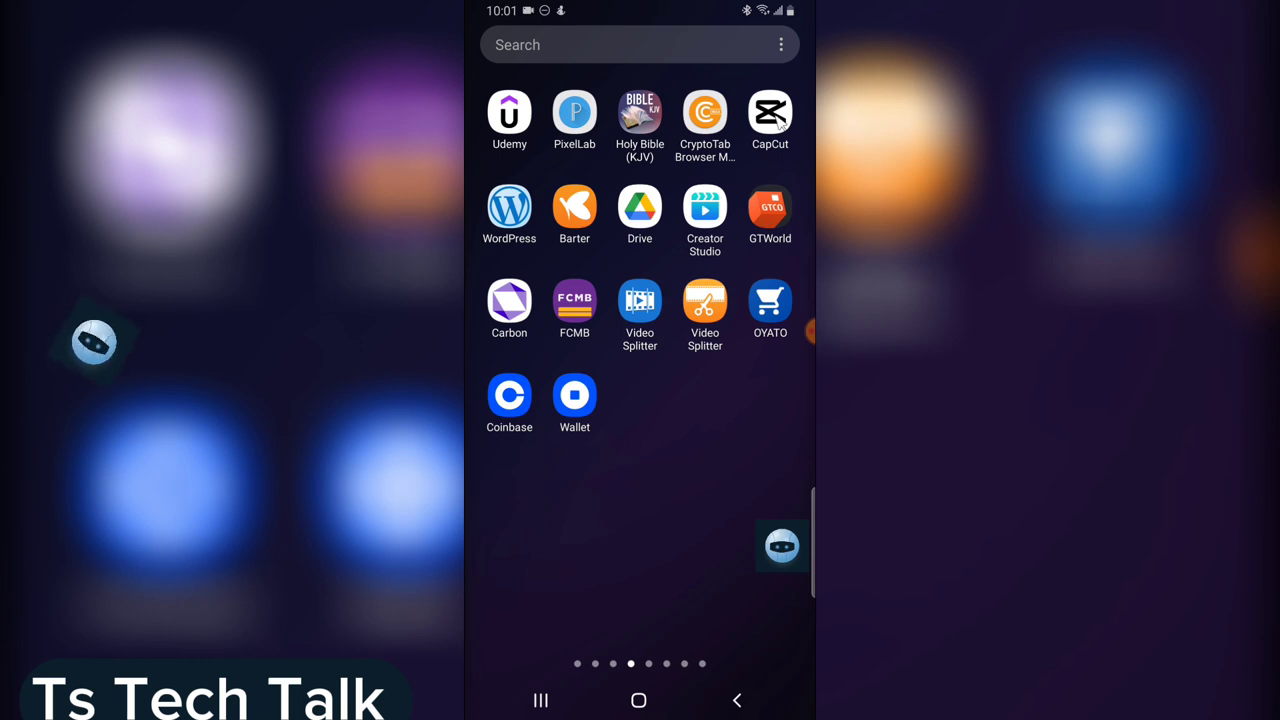
click(772, 115)
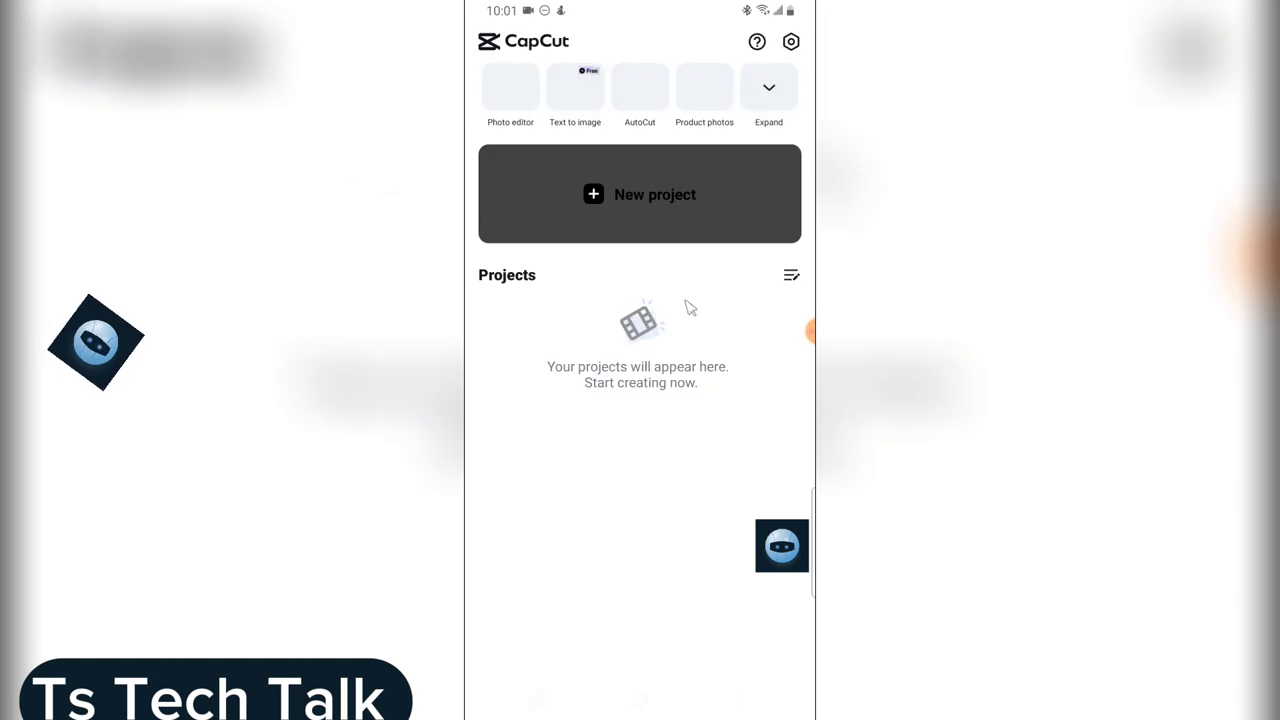
click(702, 196)
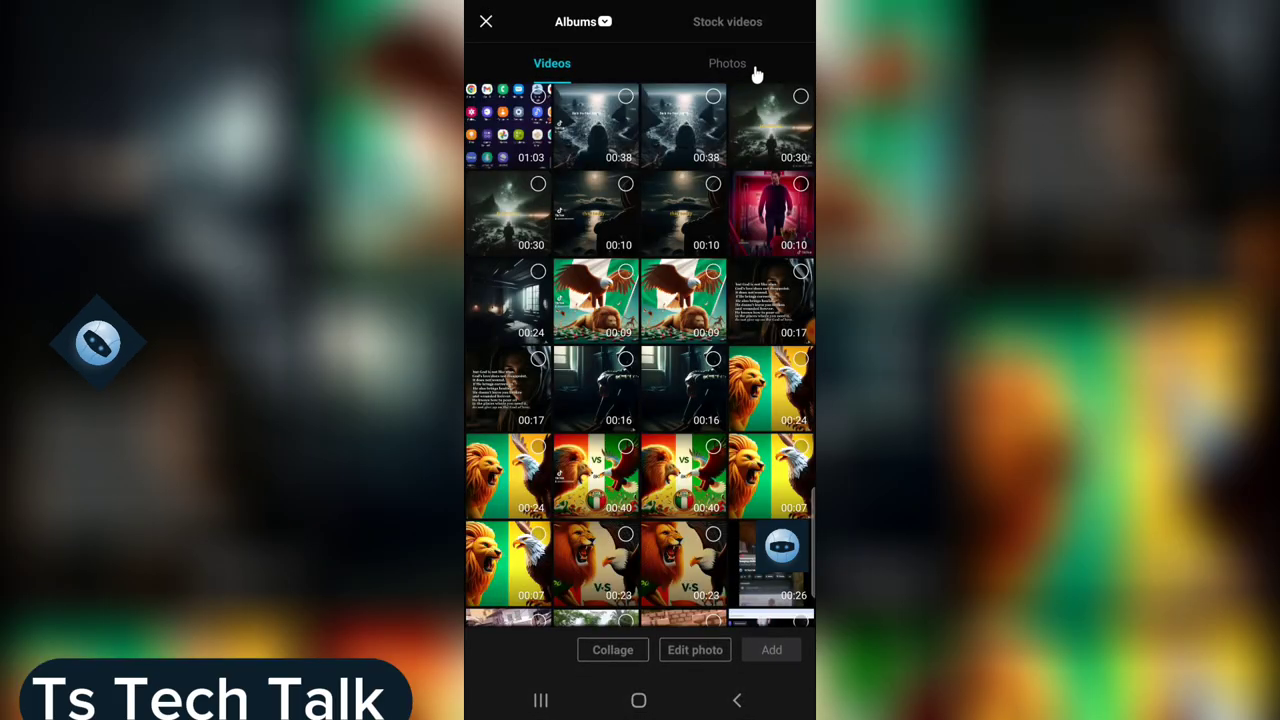
Step: Add the plain dark green clip from the Background category of the stock videos to the project
click(737, 28)
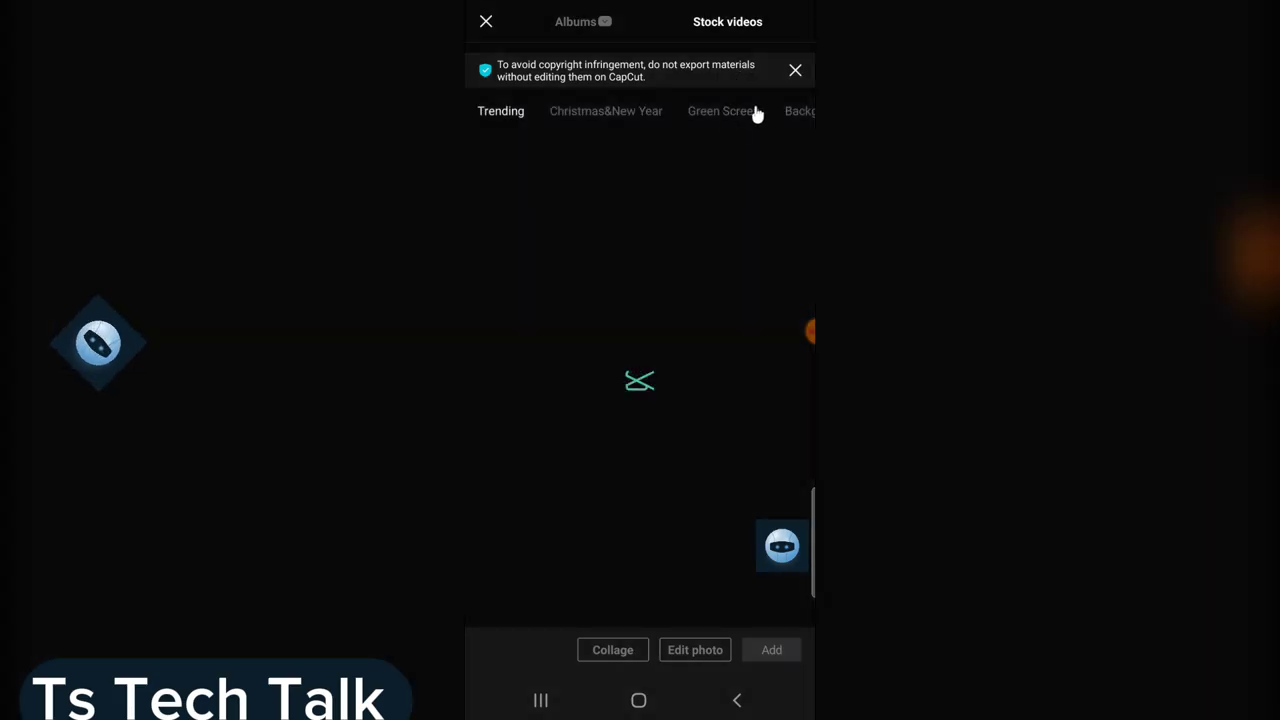
drag(757, 114, 651, 111)
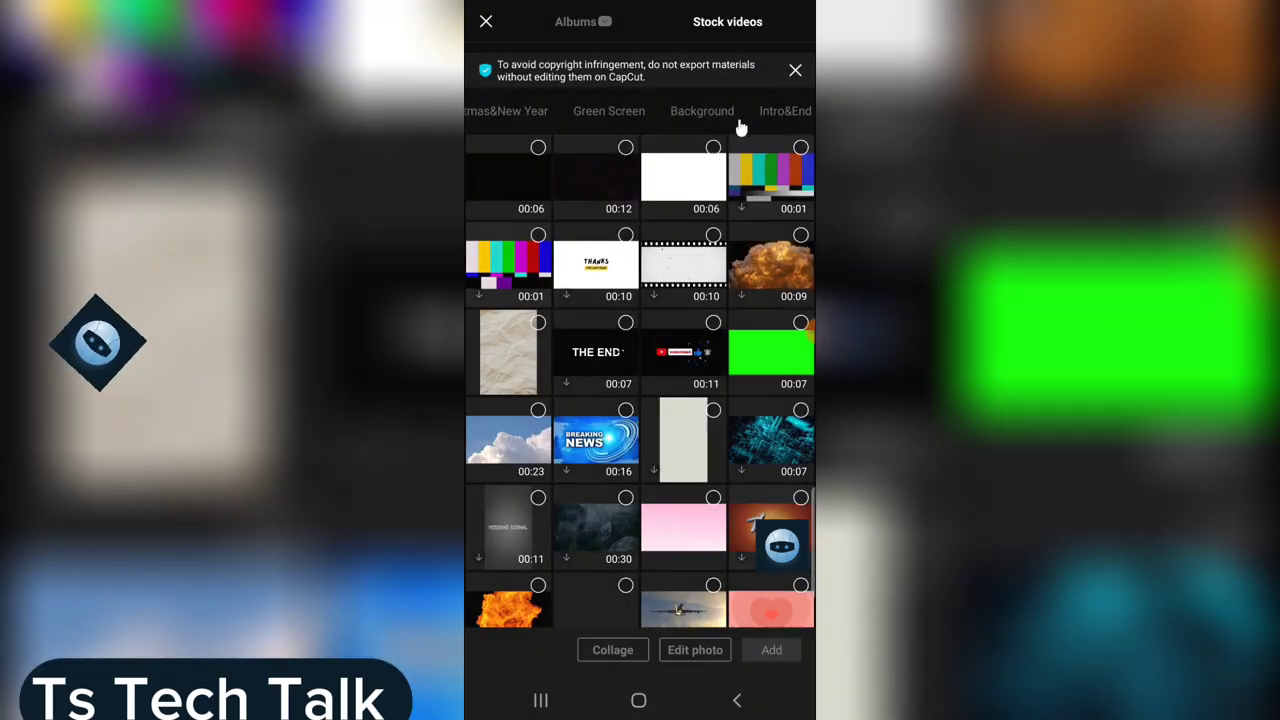
click(720, 117)
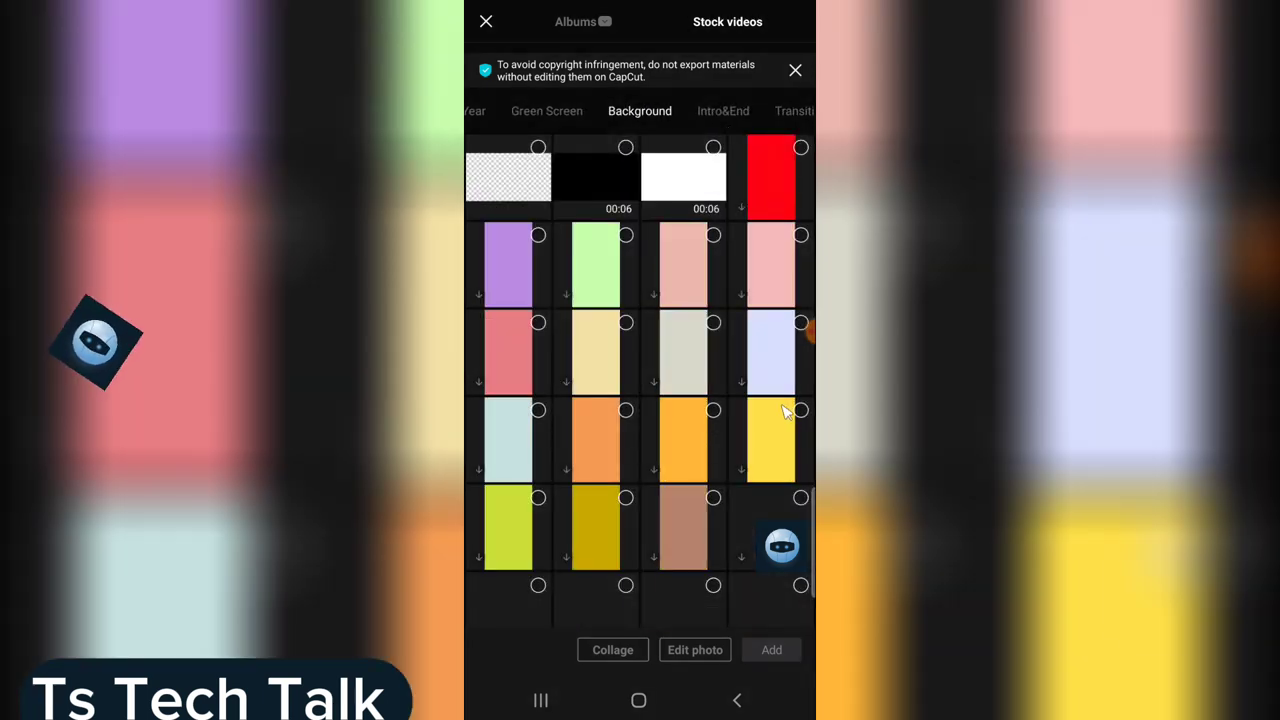
scroll(777, 483, down, 2)
scroll(777, 483, down, 2)
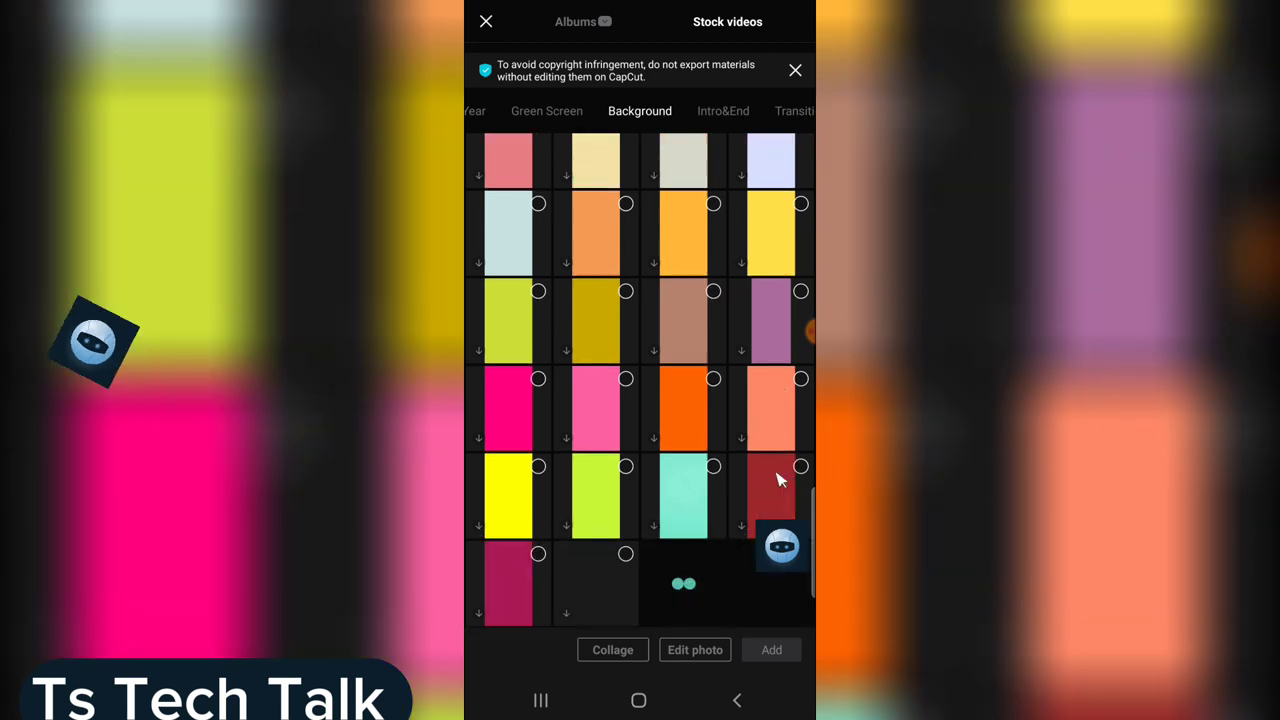
scroll(783, 478, down, 2)
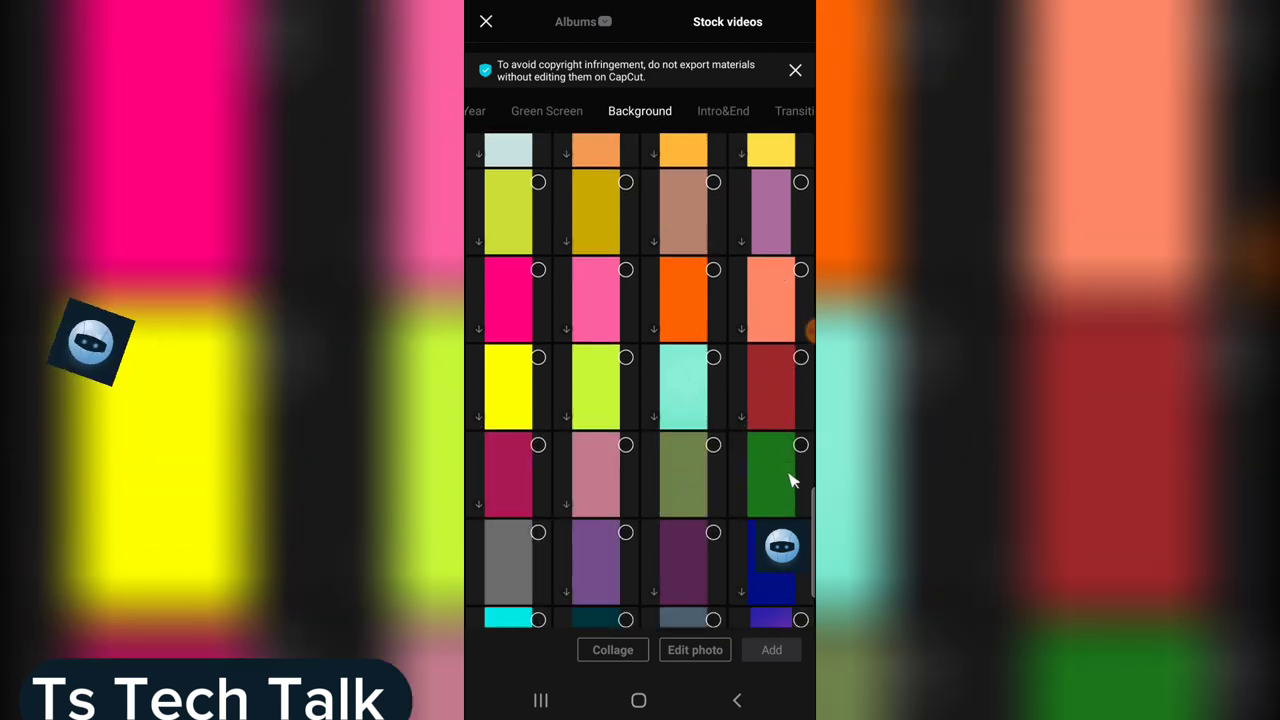
click(790, 474)
click(780, 651)
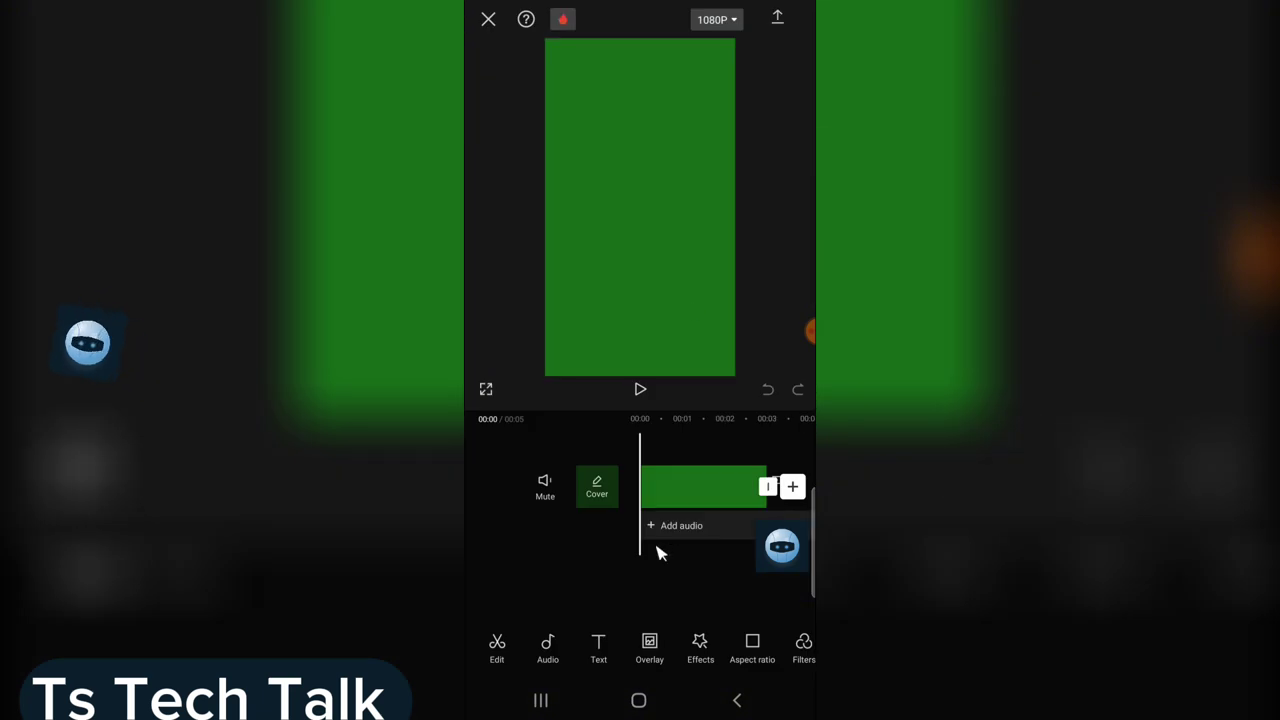
Step: Remove the ending clip and extend the green background clip to about 32.9 seconds
click(707, 498)
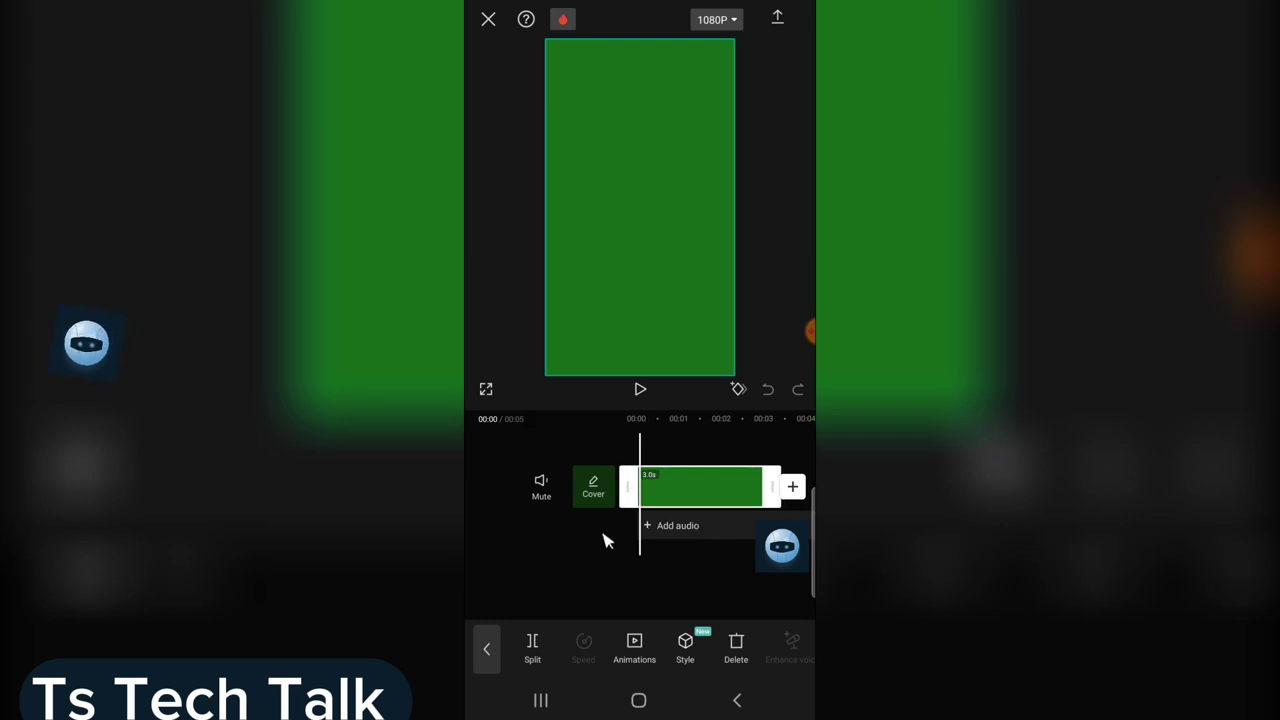
click(736, 648)
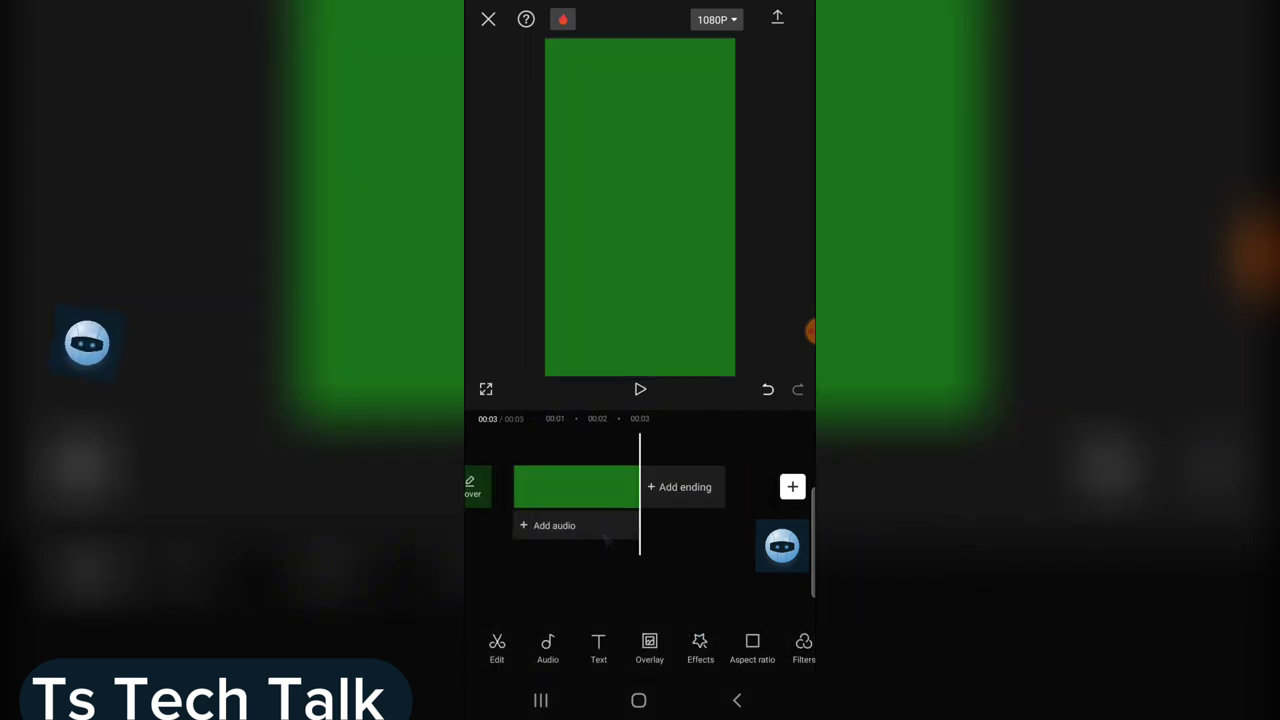
click(570, 487)
drag(657, 487, 777, 487)
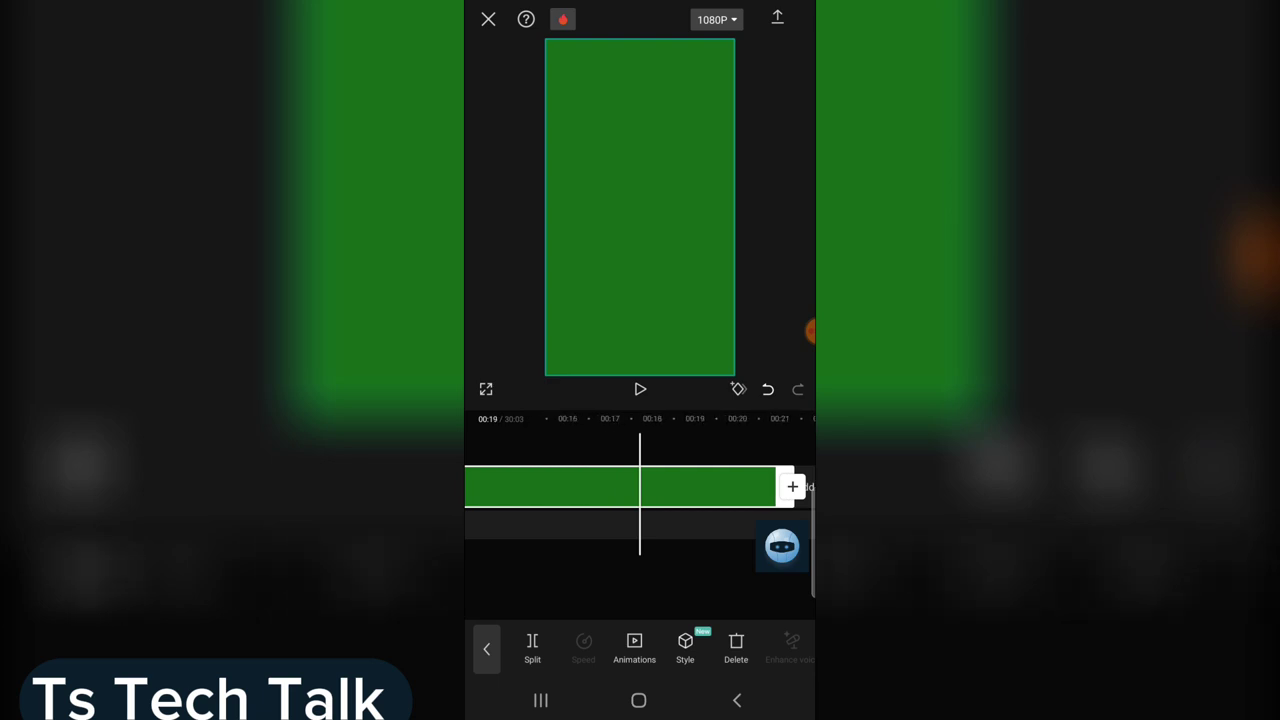
scroll(640, 487, left, 10)
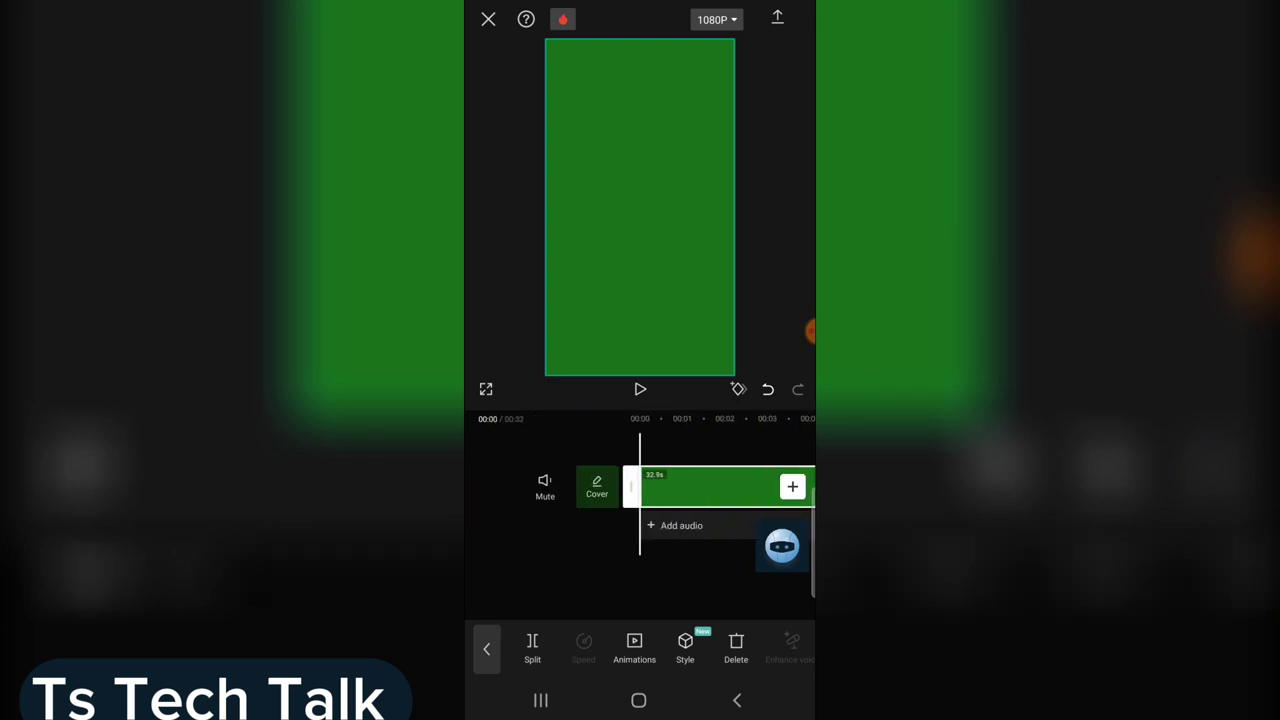
key(Escape)
Step: Add text: "Hello I'm", the speaker's name, "and this is a ts tech talk video, on today's video I will show you how to create an Ai"
click(598, 648)
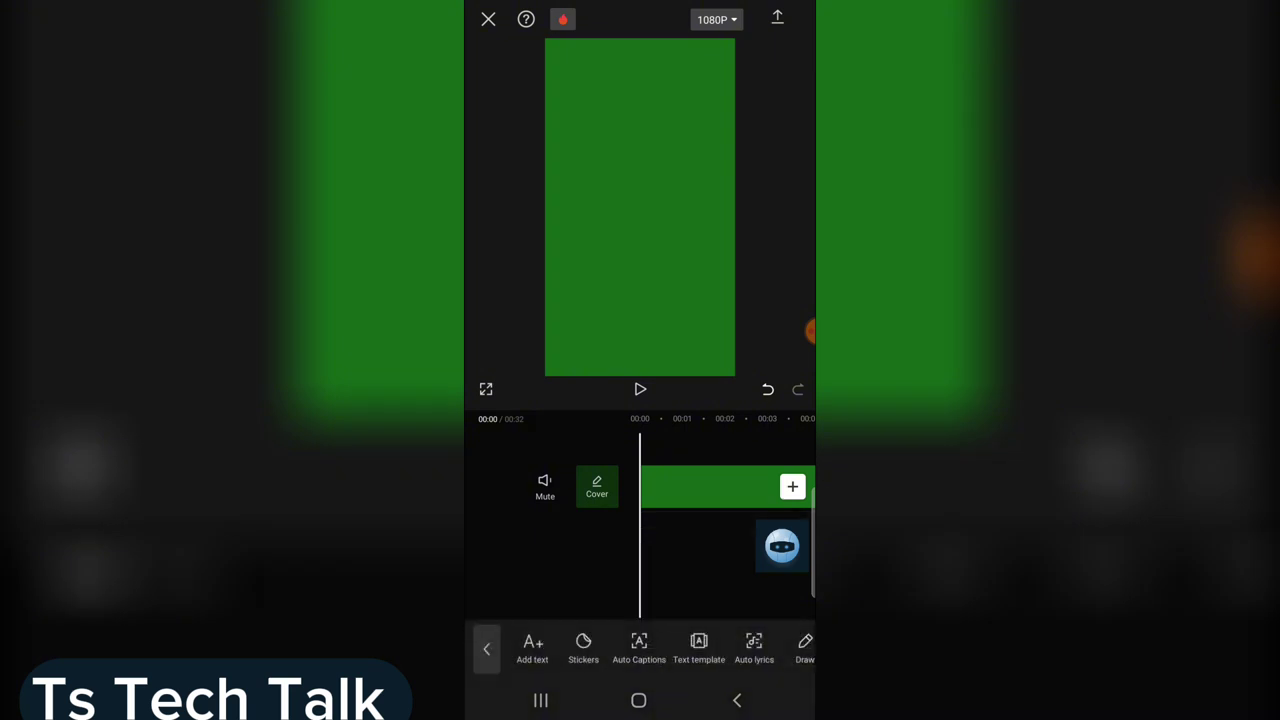
click(532, 646)
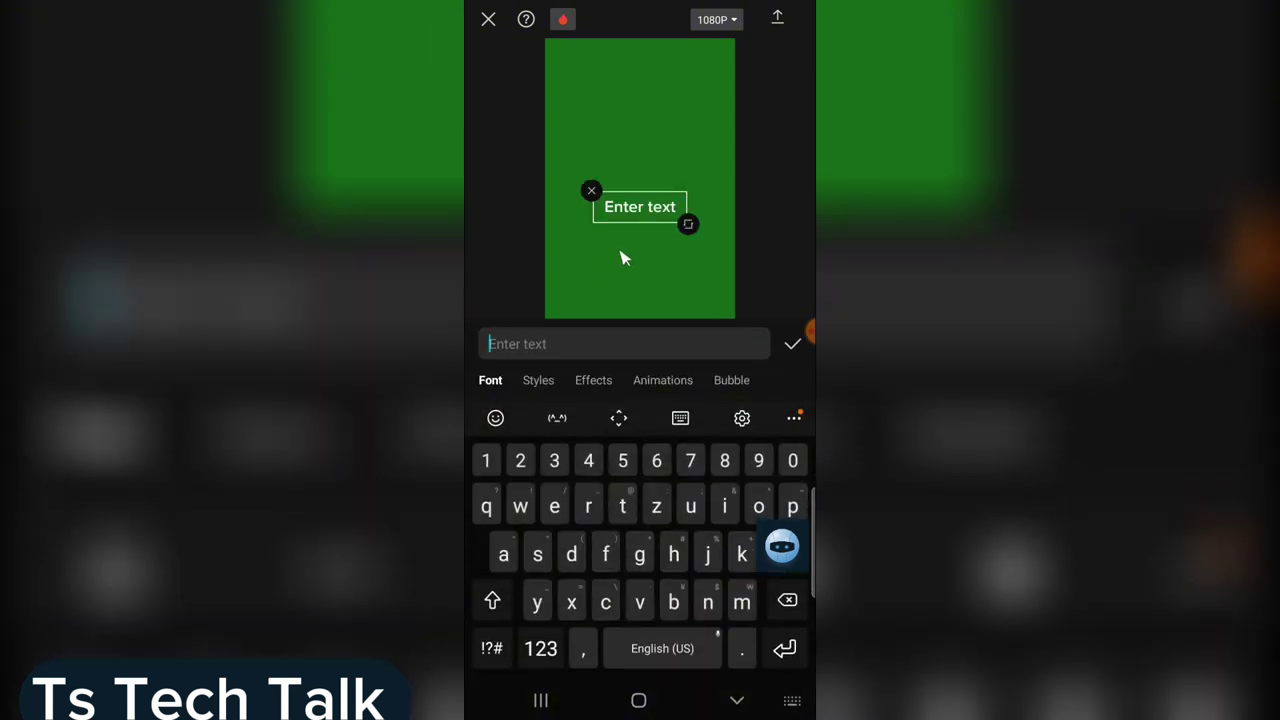
text(Hello I'm Trus)
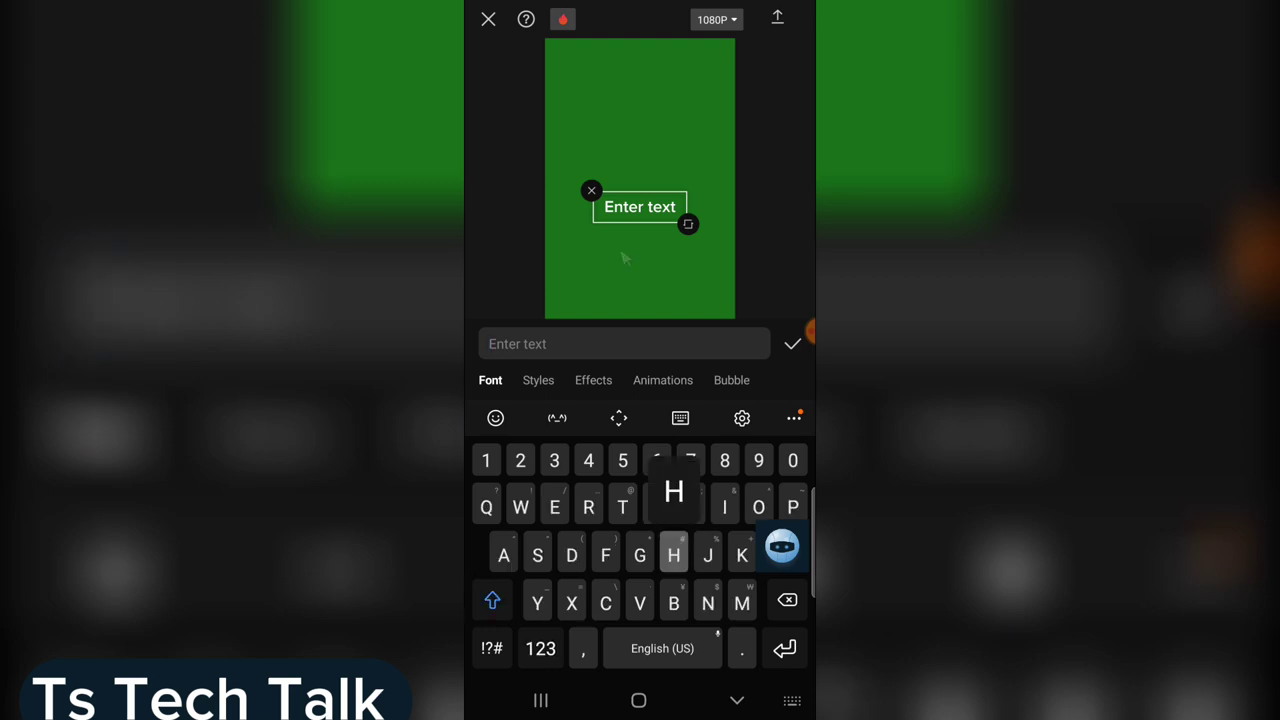
text(t and this is a)
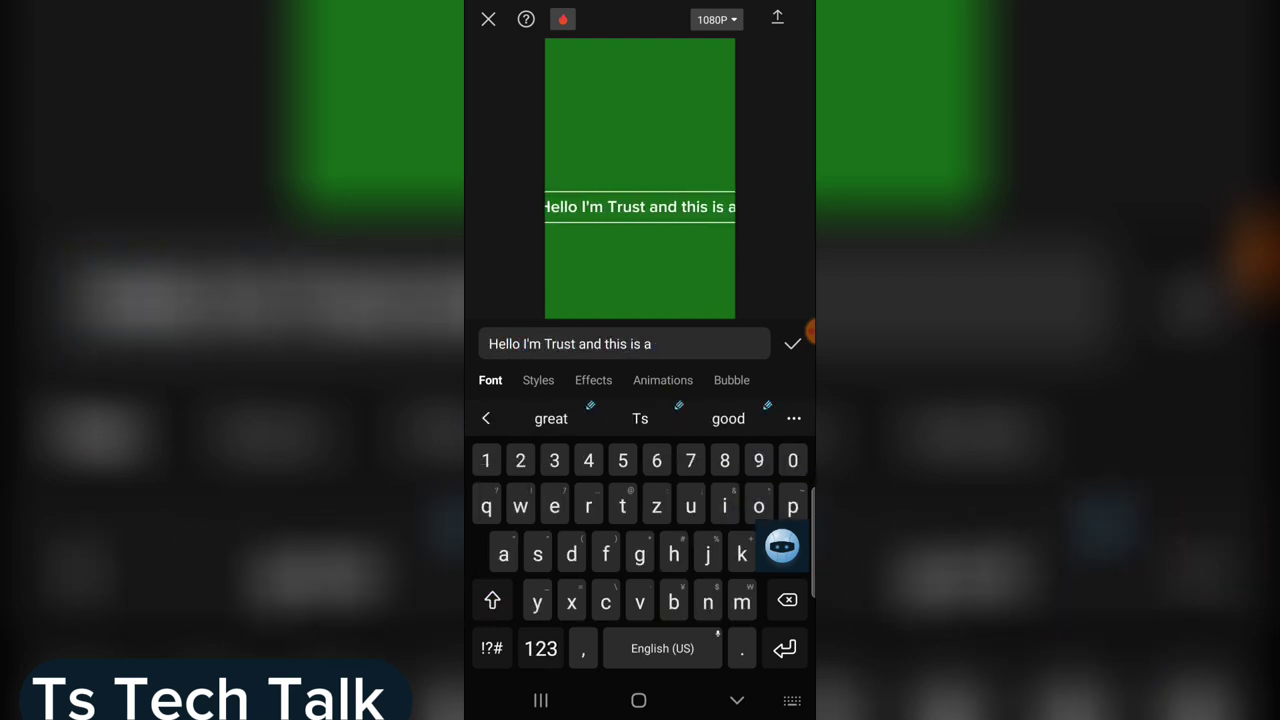
text( ts tech talk video, on today's video I will show you how to create an Ai)
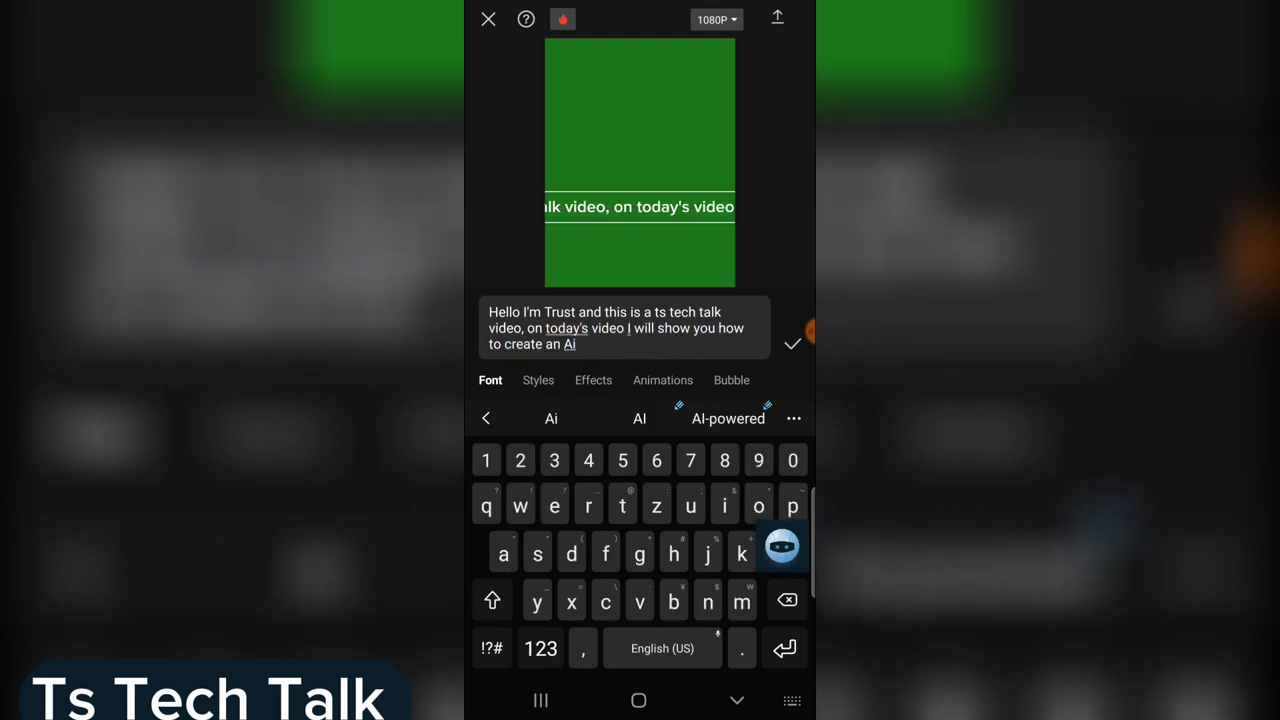
key(Escape)
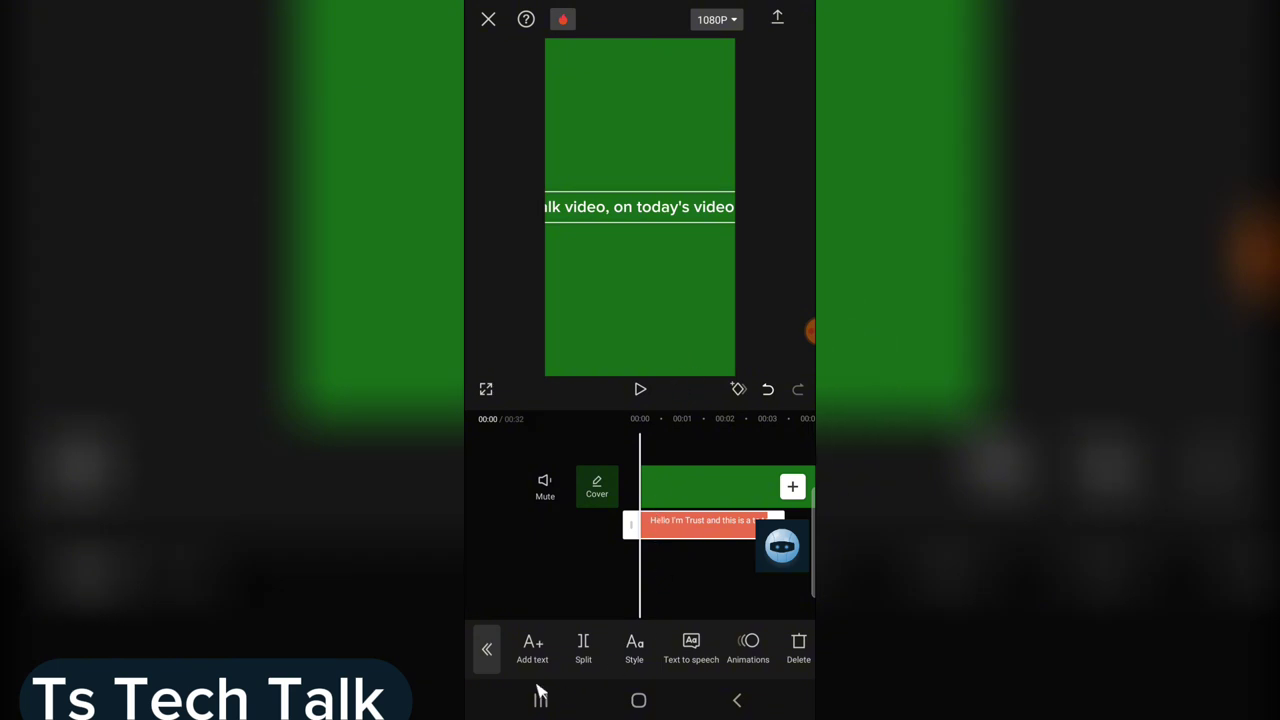
Step: Start text to speech for the new text and set the voice to apply to all texts
click(691, 646)
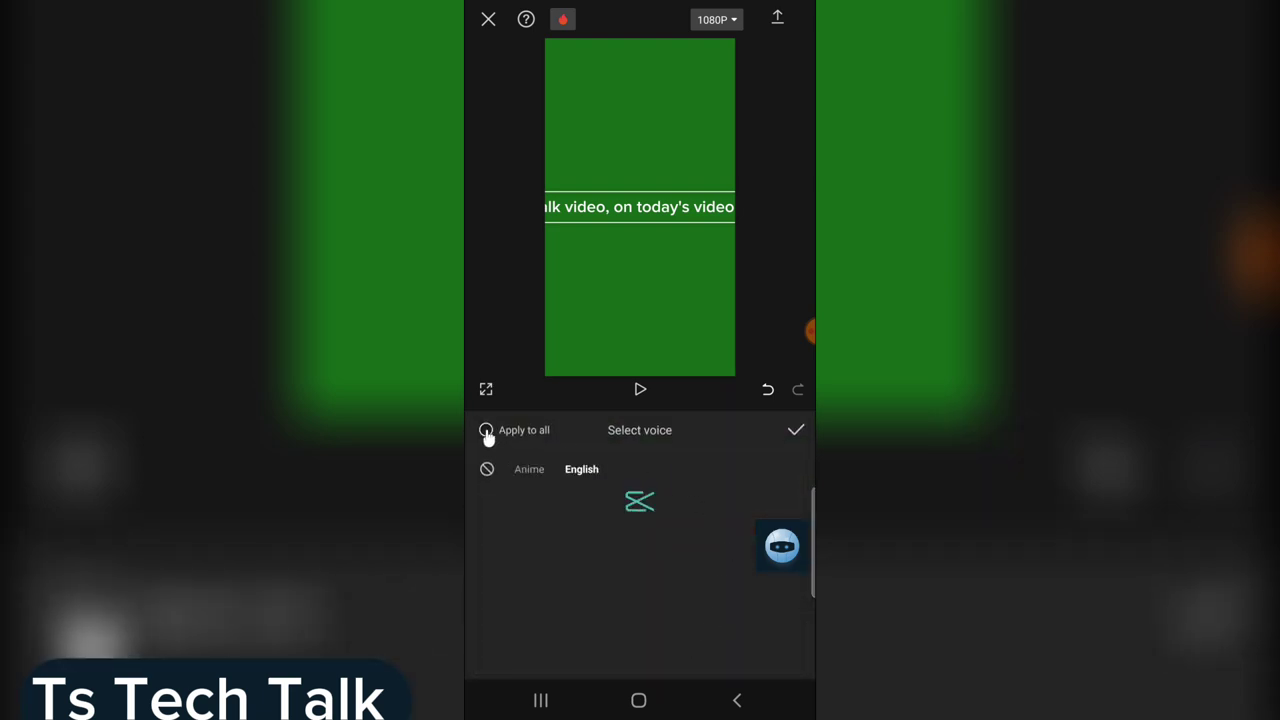
click(487, 431)
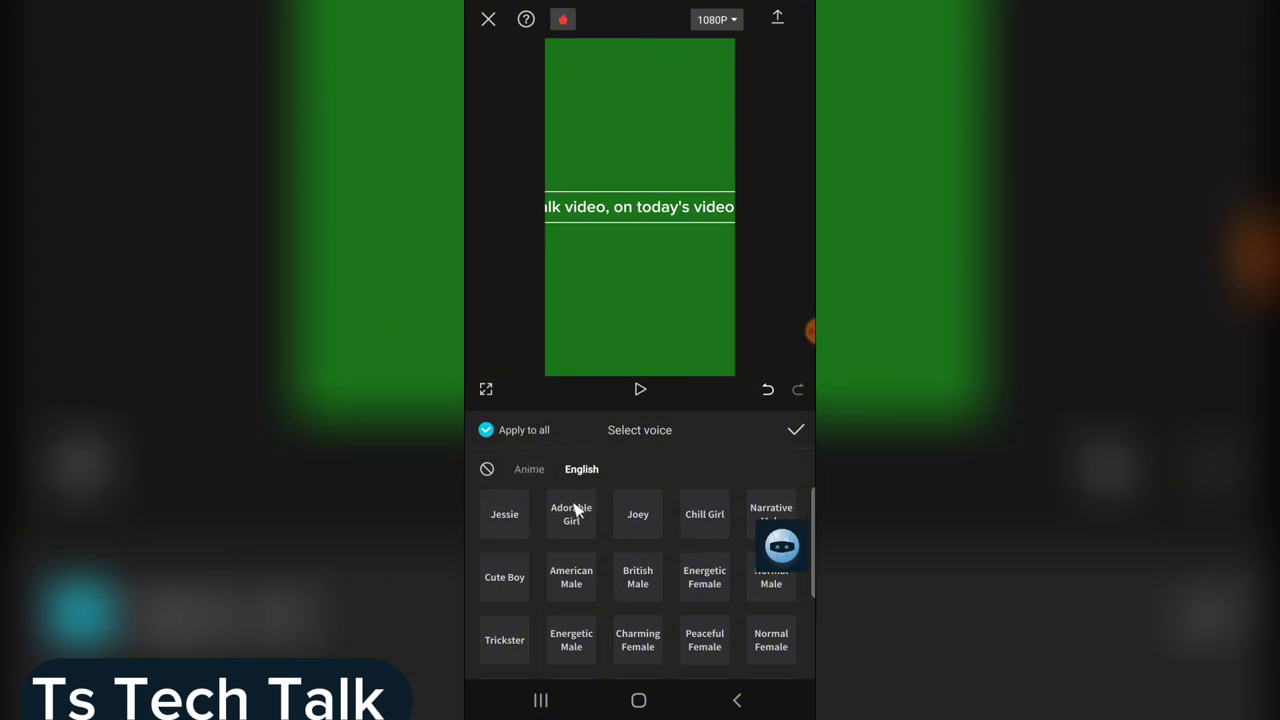
Step: Preview the British Male, Energetic Male, Normal Male and Energetic Female voices, and view the speed adjustment for Normal Male
click(645, 576)
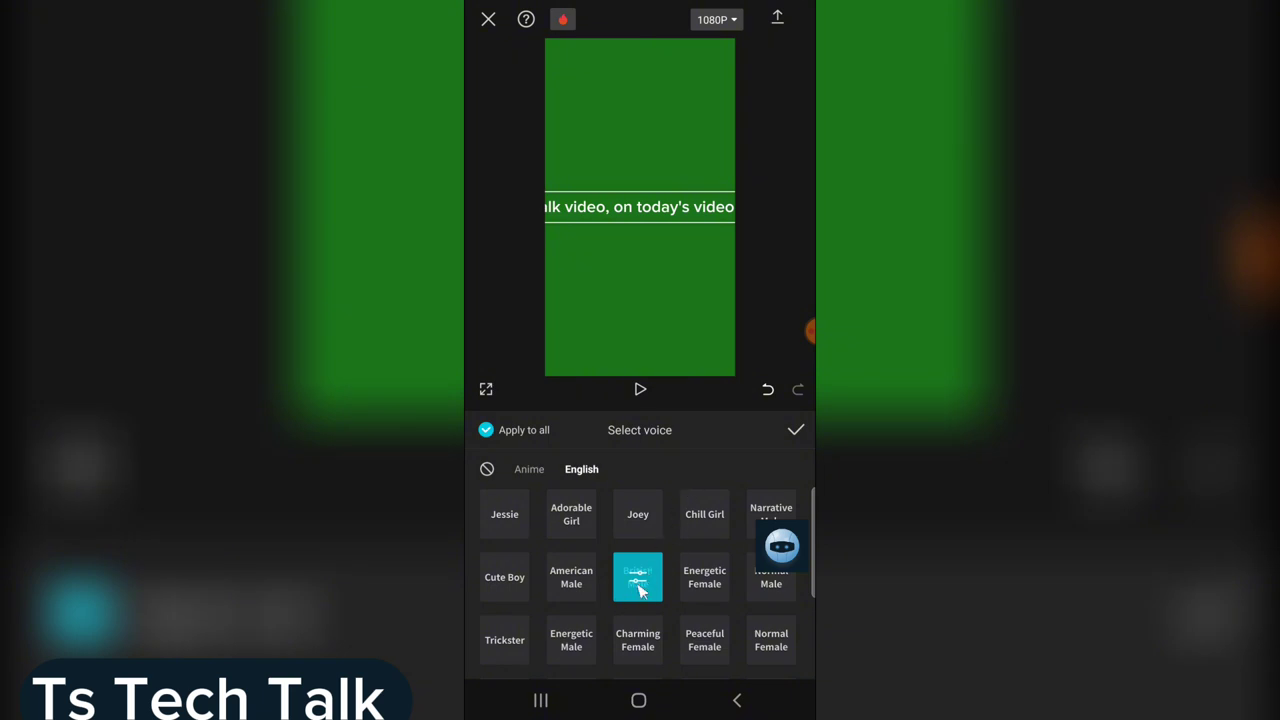
click(567, 640)
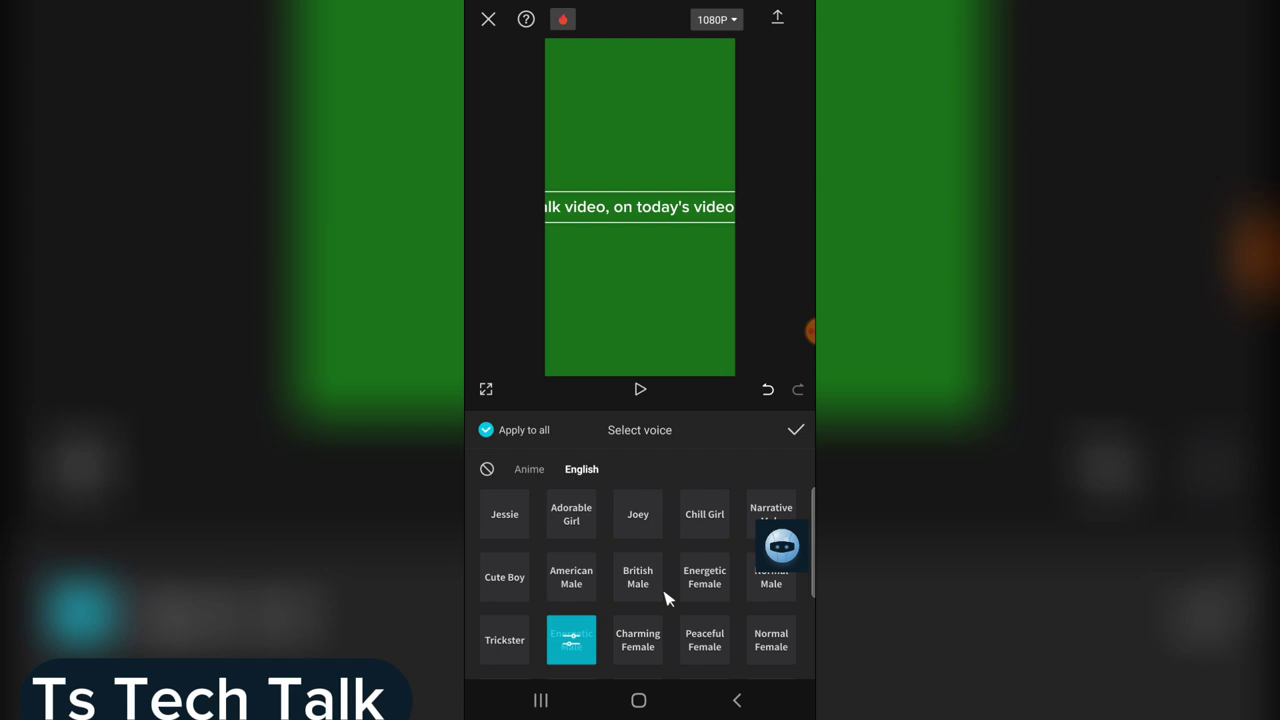
click(776, 592)
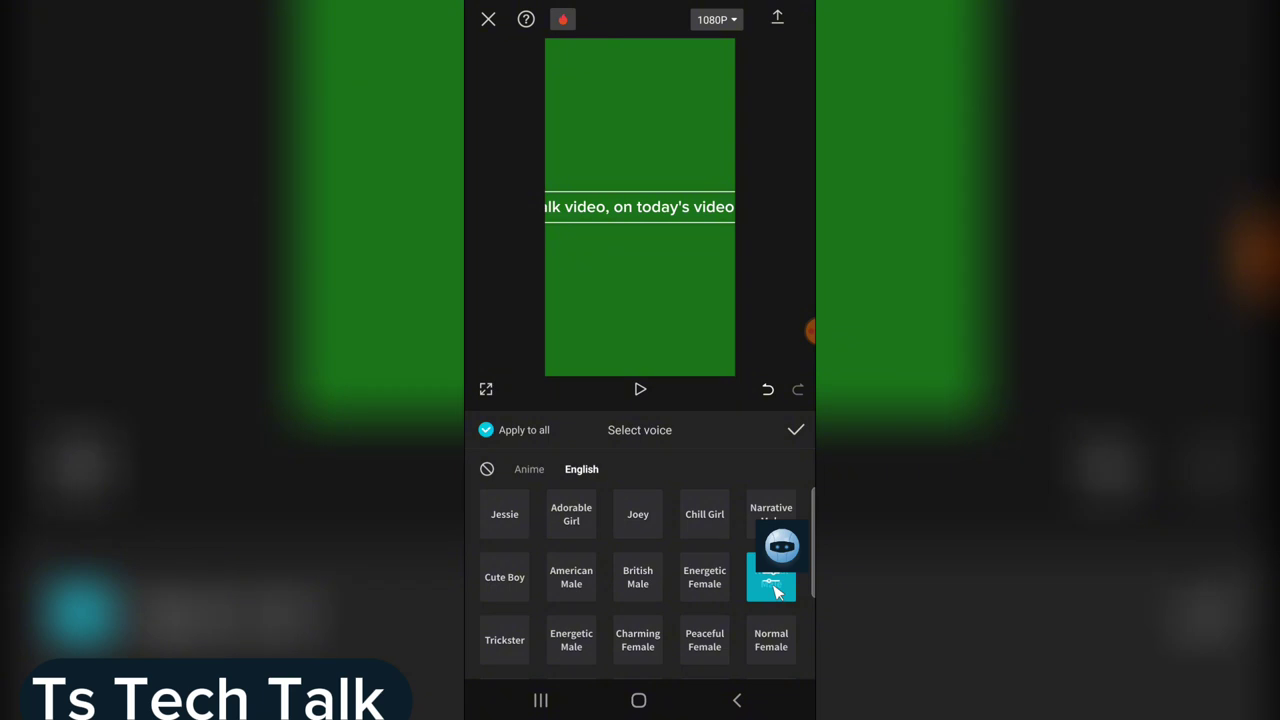
click(771, 586)
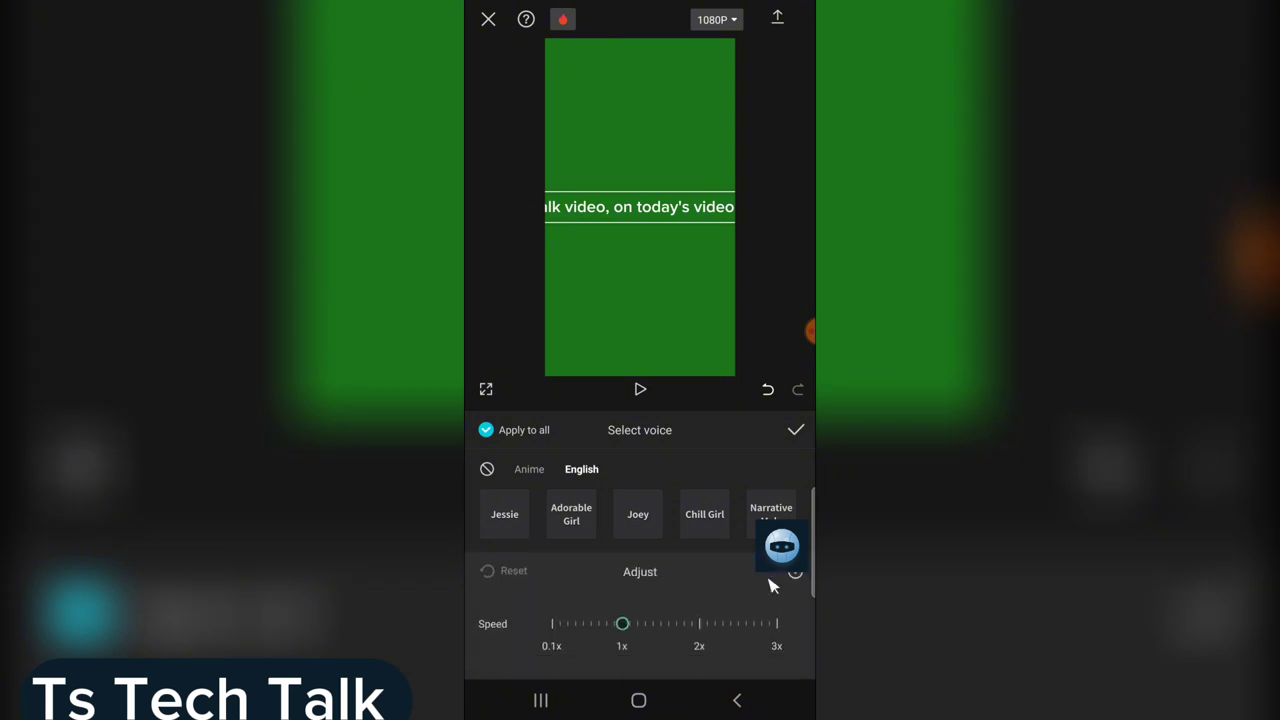
click(766, 620)
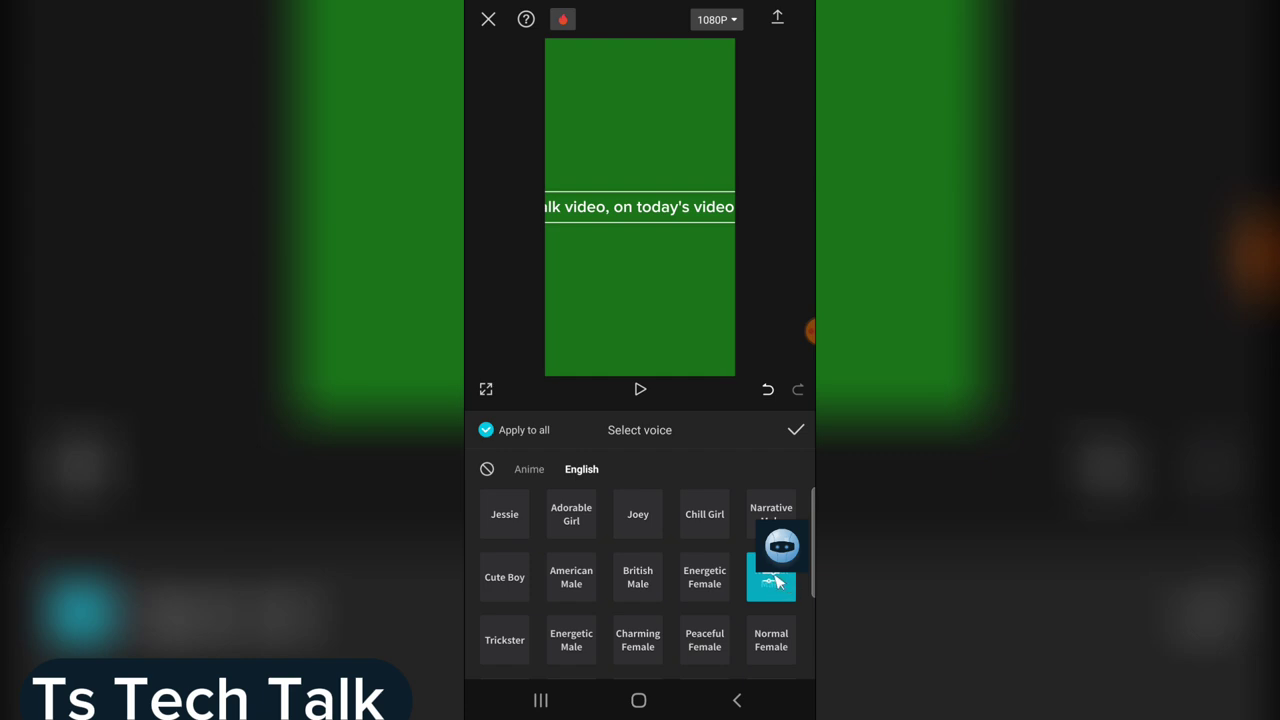
click(776, 579)
click(700, 582)
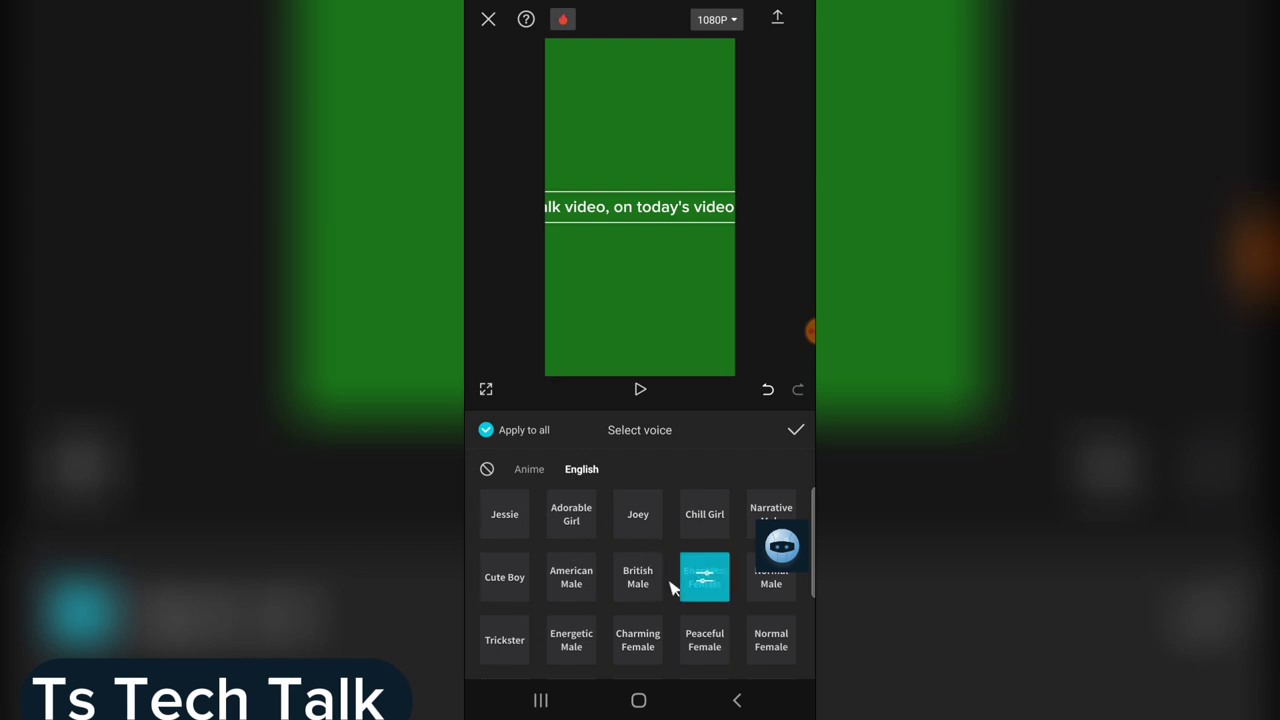
Step: Generate the speech for the text with the Energetic Male English voice
scroll(672, 590, down, 5)
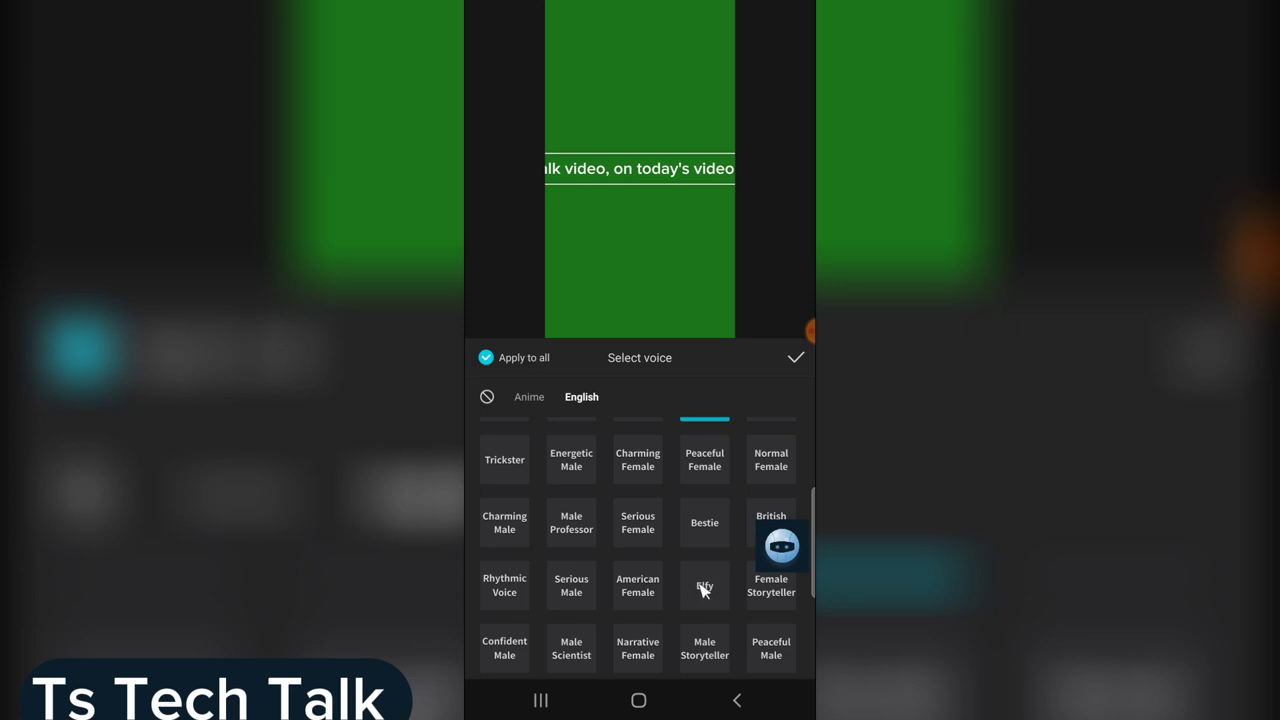
scroll(700, 592, down, 2)
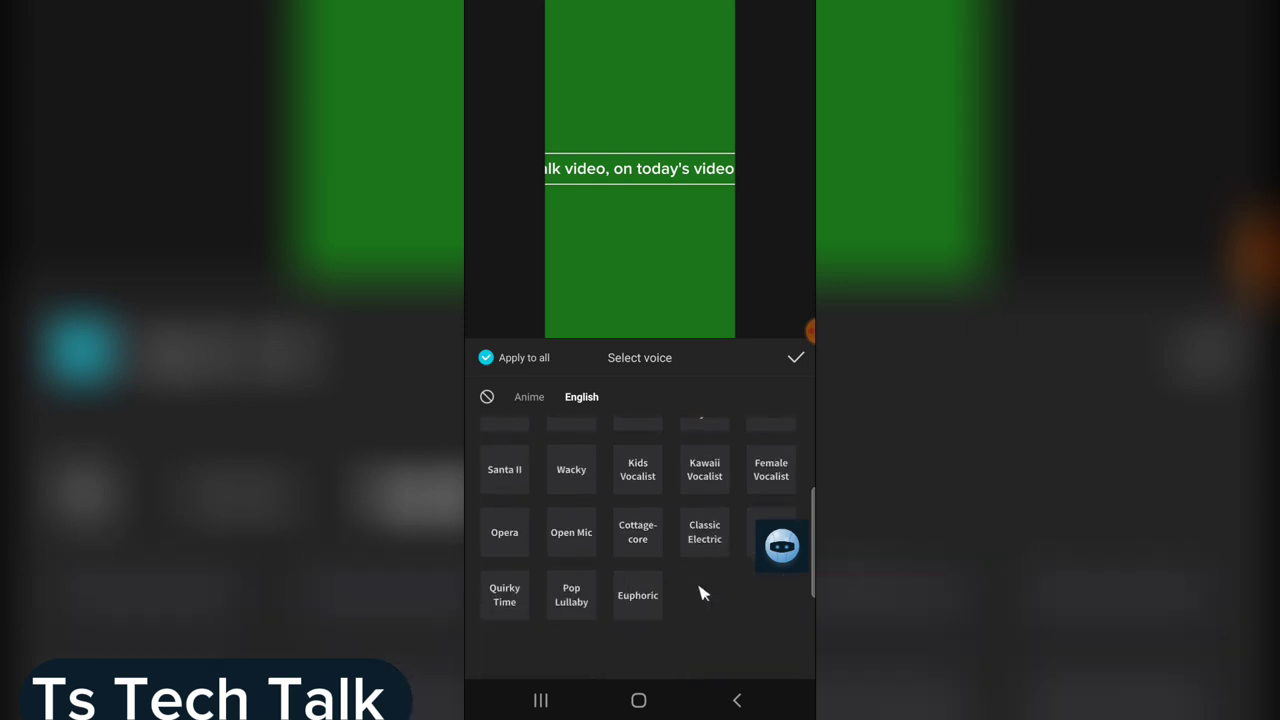
scroll(703, 592, up, 3)
scroll(700, 590, up, 3)
scroll(688, 586, down, 1)
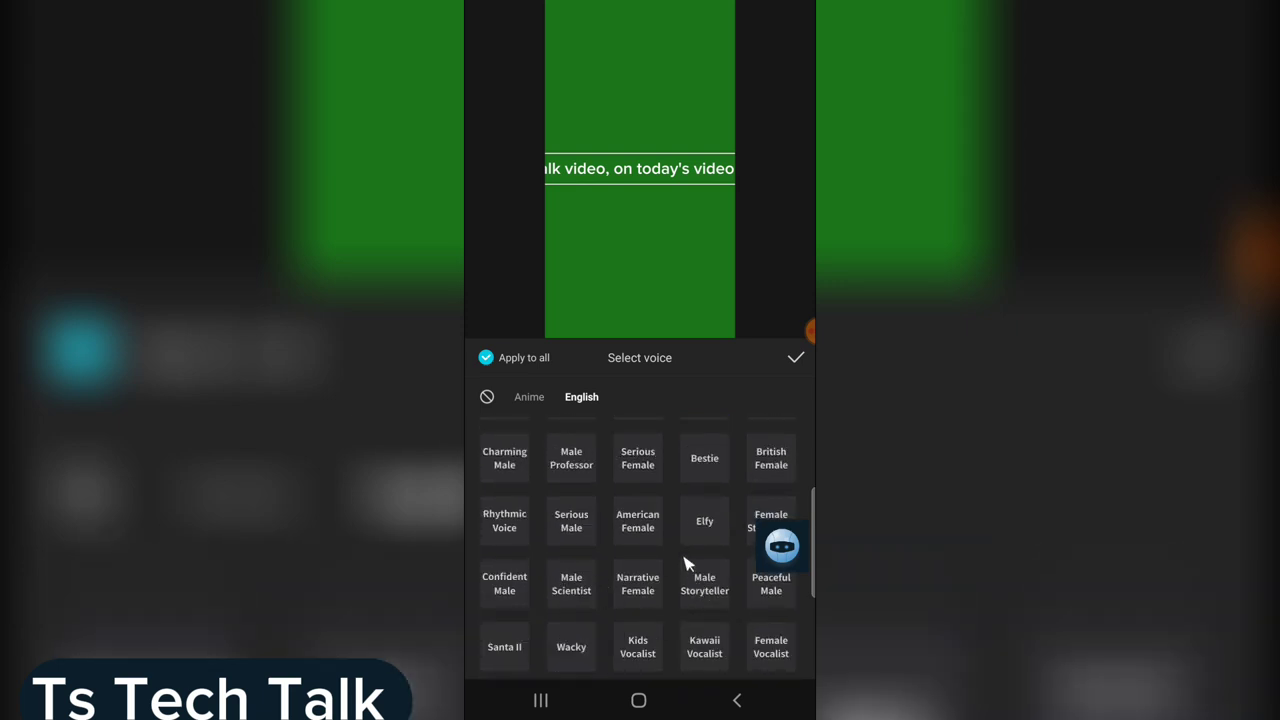
scroll(672, 568, down, 4)
scroll(745, 545, up, 10)
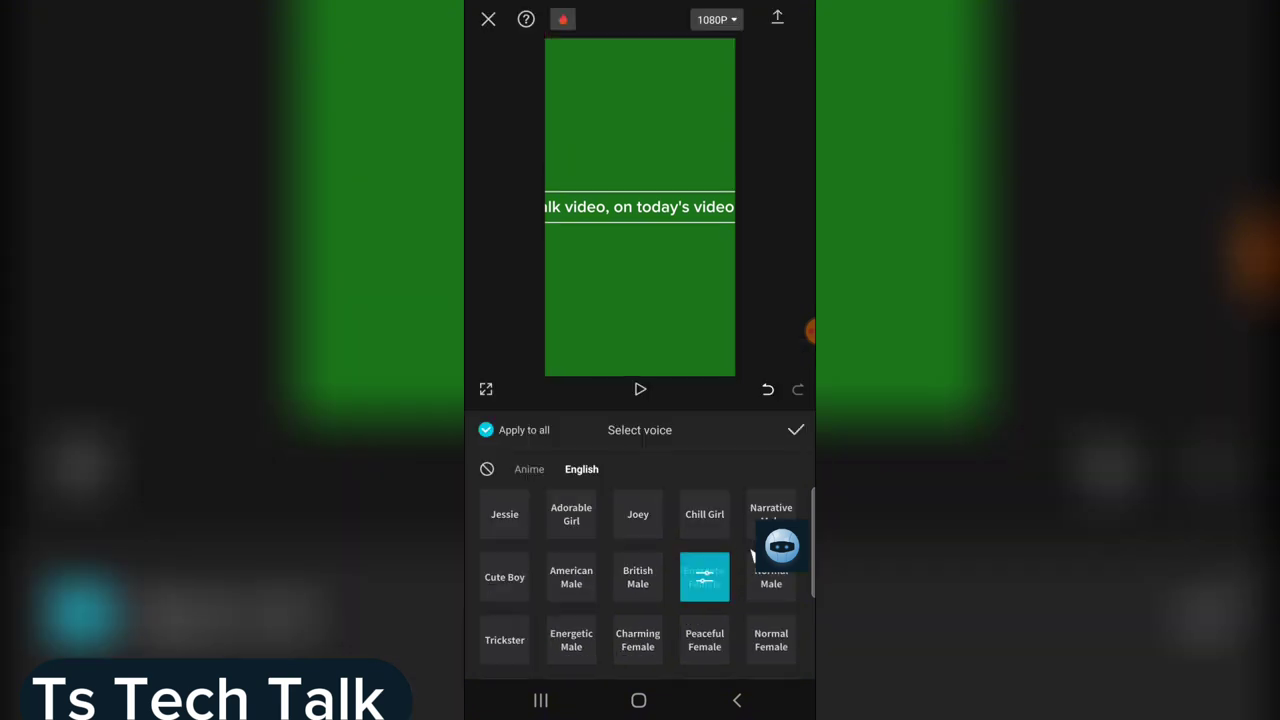
click(582, 636)
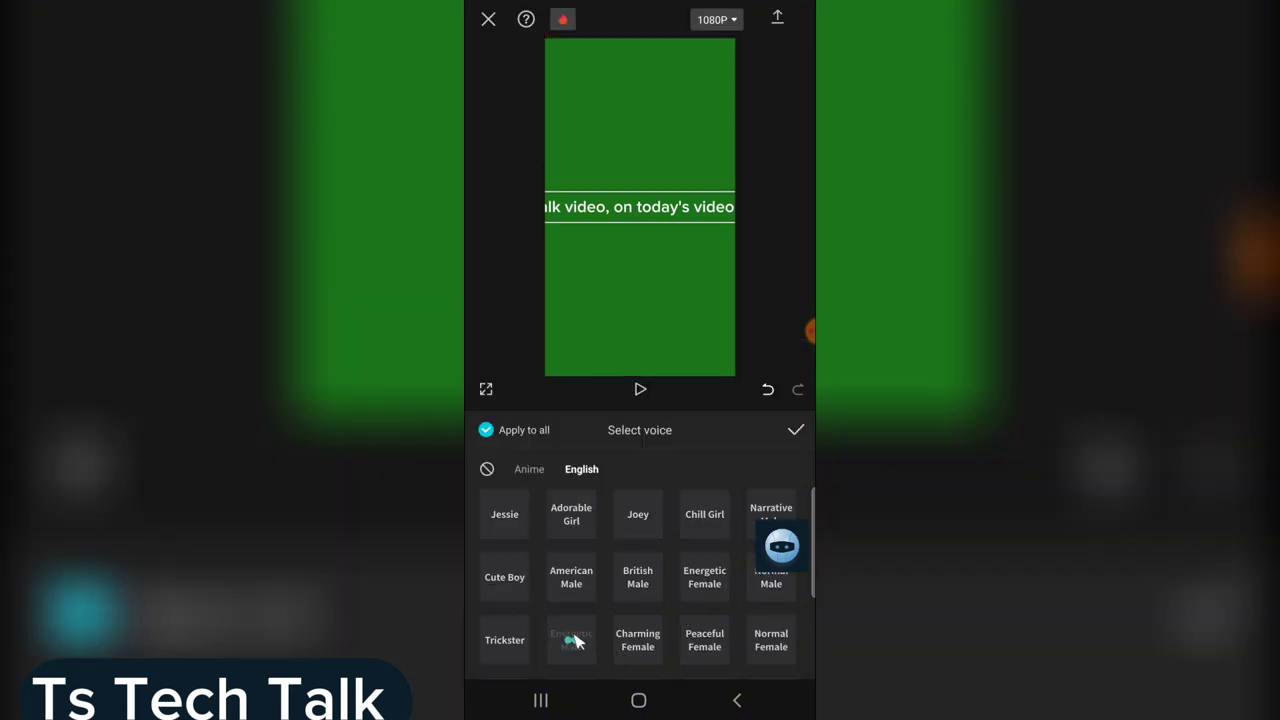
click(796, 431)
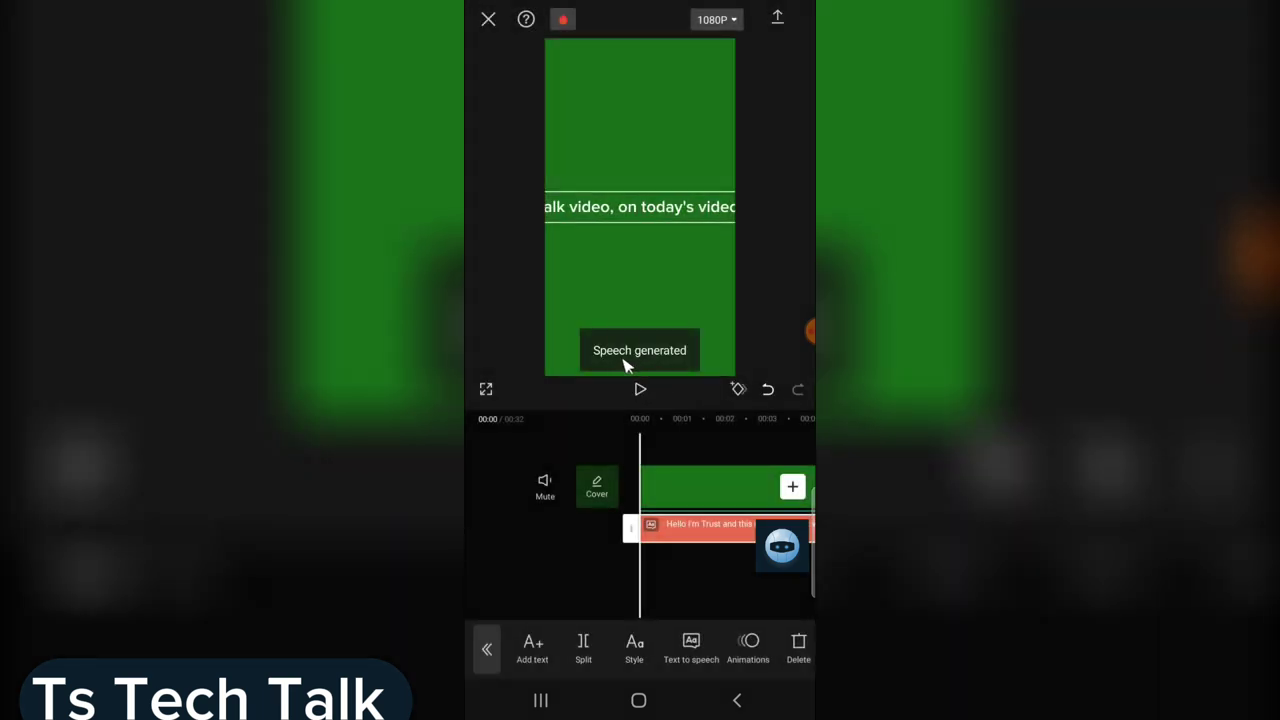
Step: Check where the text clip ends on the timeline and deselect it
drag(766, 606, 622, 605)
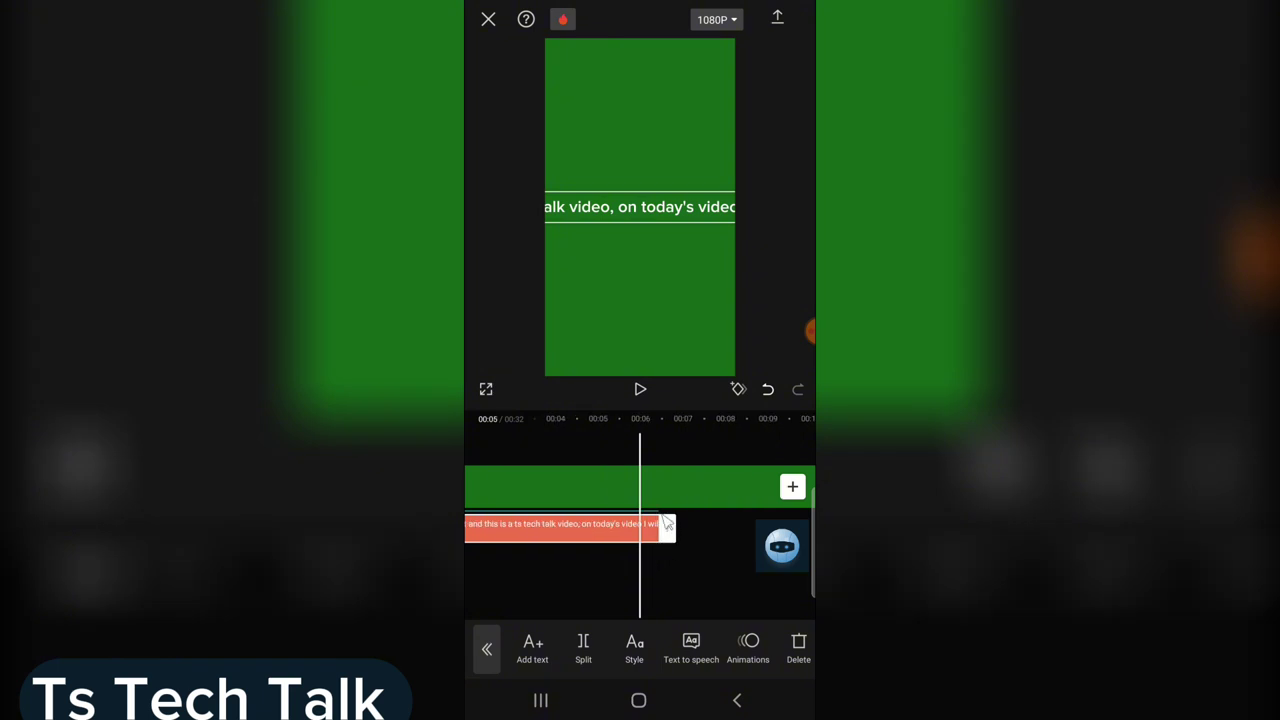
click(676, 570)
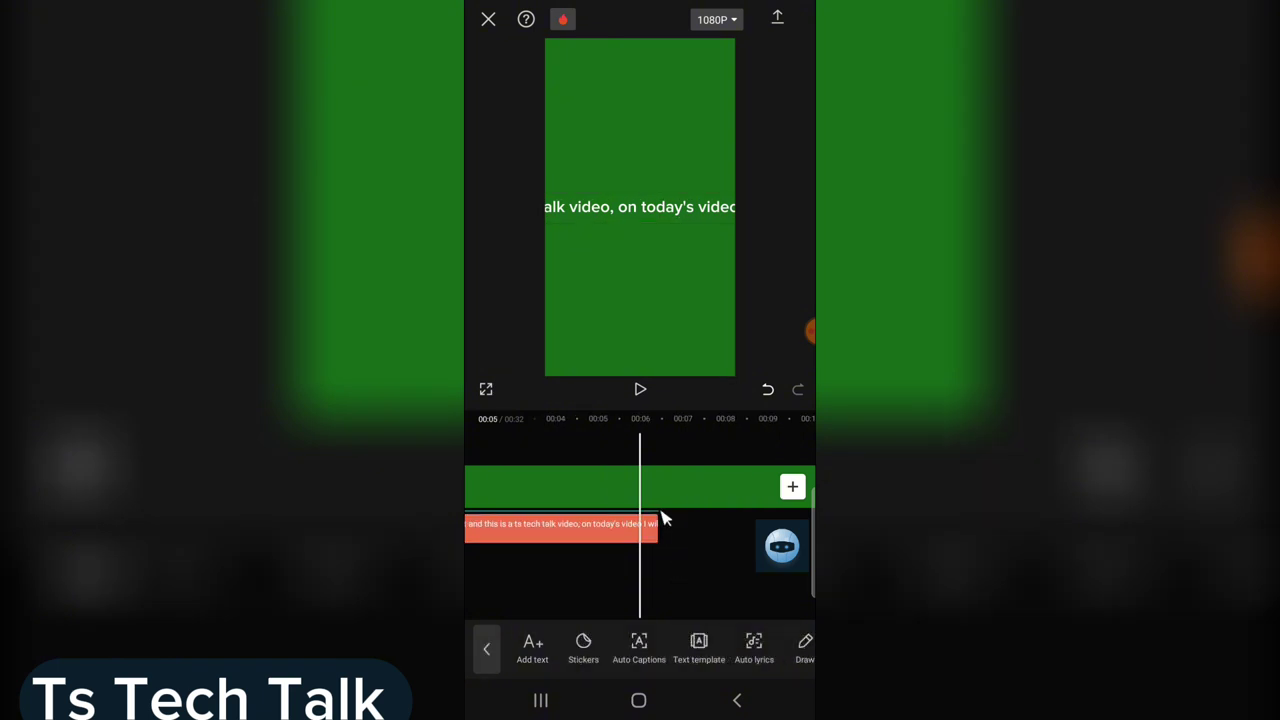
Step: Add the text "I will discuss the meaning of Ai" starting where the first text clip ends
drag(683, 551, 668, 563)
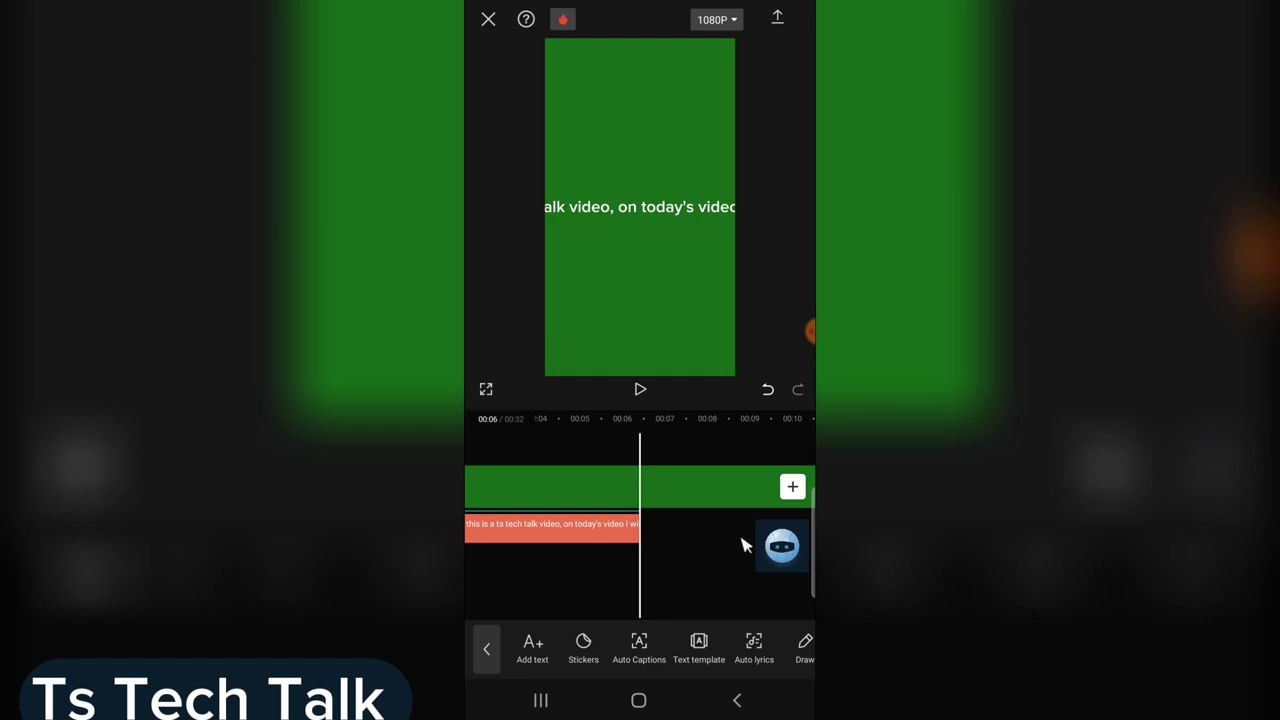
click(532, 648)
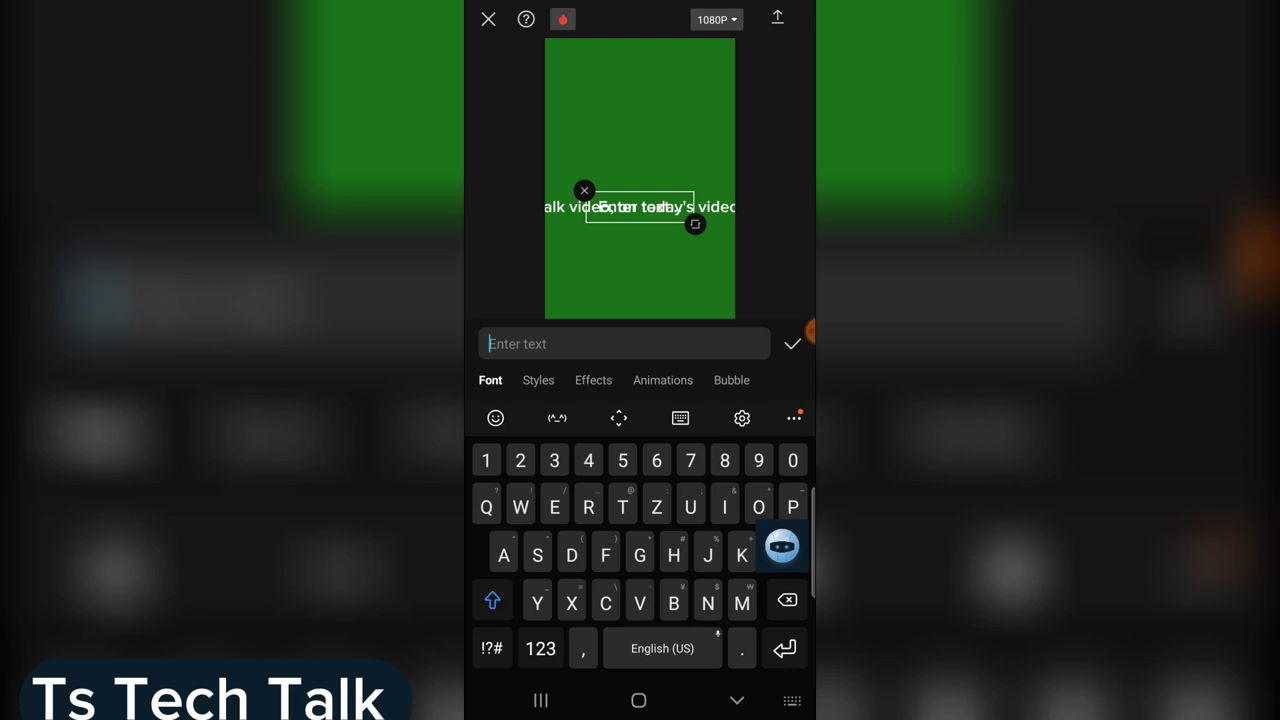
text(I will discuss the meaning of Ai)
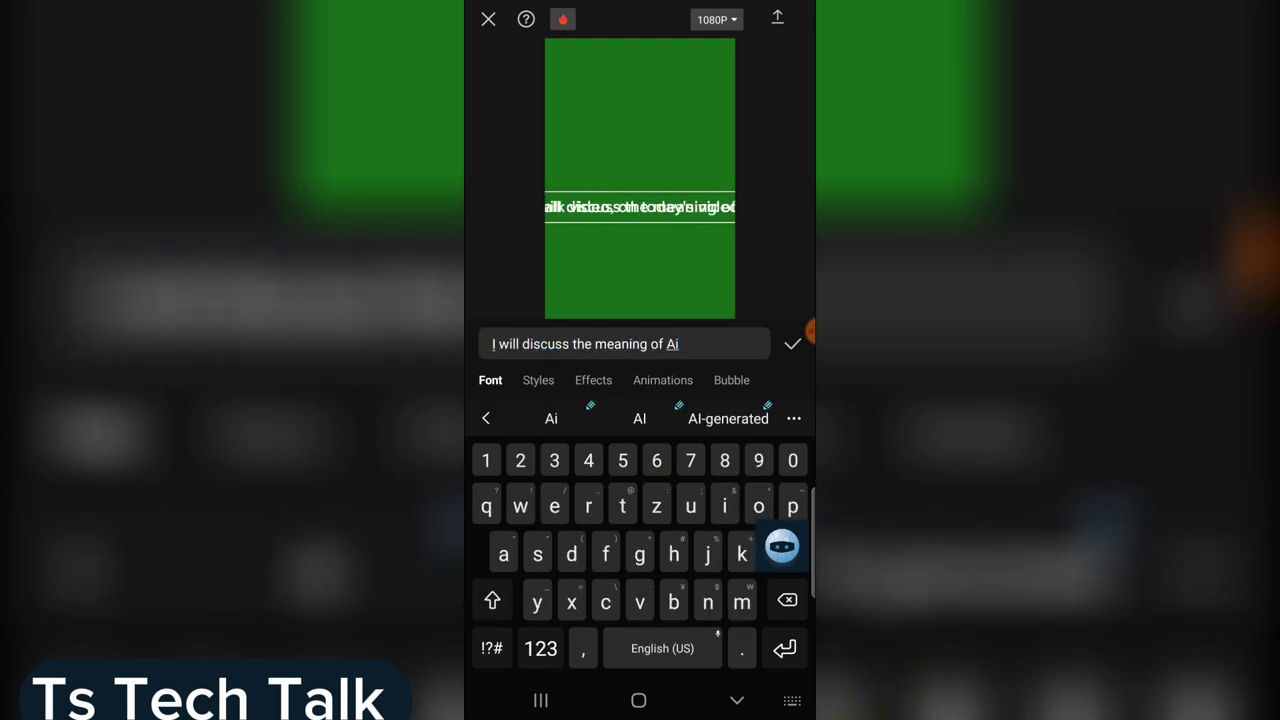
click(792, 343)
Step: Add two more consecutive text clips reading "The important of Ai" and "And all the tools you need for this"
click(532, 648)
text(The important of Ai)
click(792, 343)
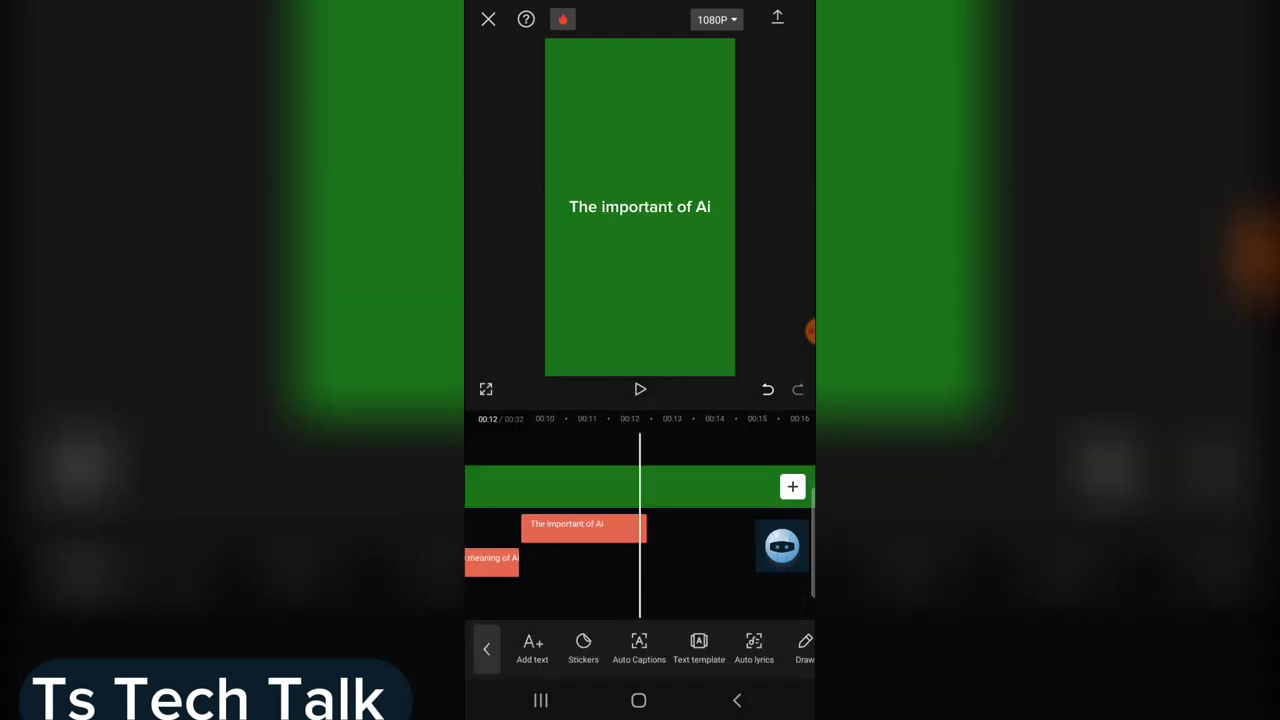
click(532, 648)
text(And all the tools you need for this)
click(792, 343)
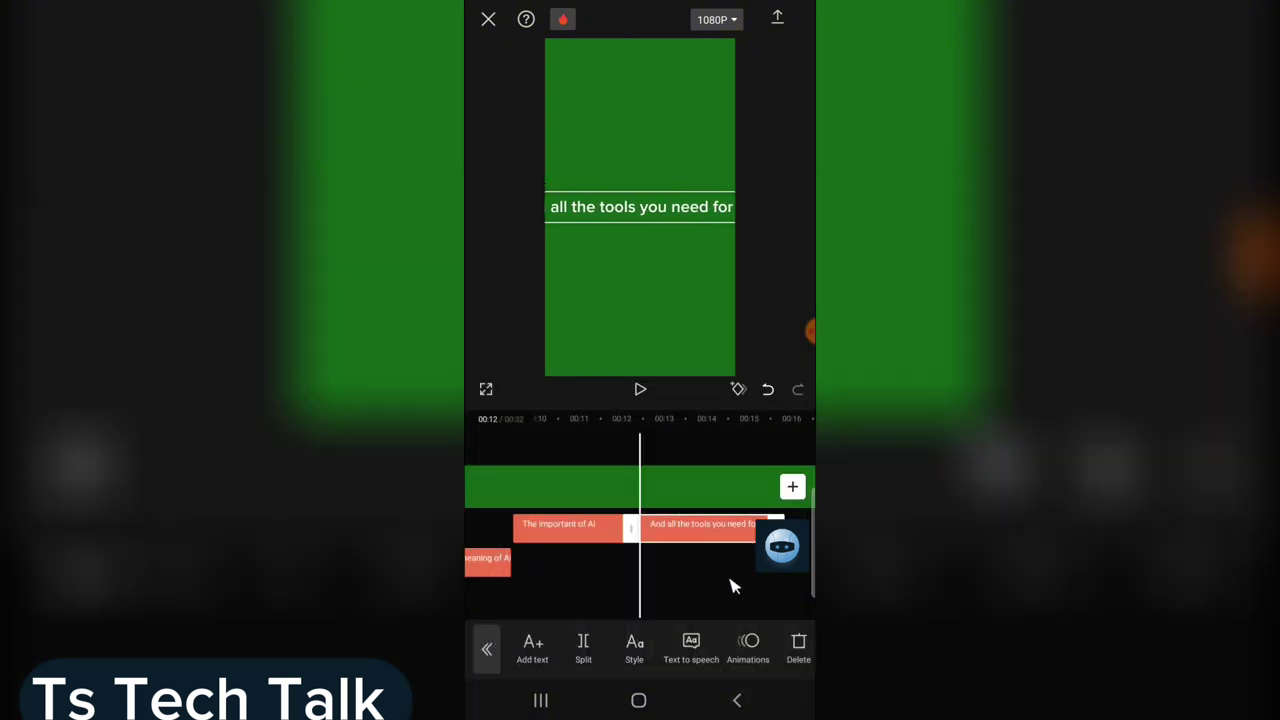
Step: Generate speech for all texts with the Energetic Male English voice, replacing the current voice
click(698, 646)
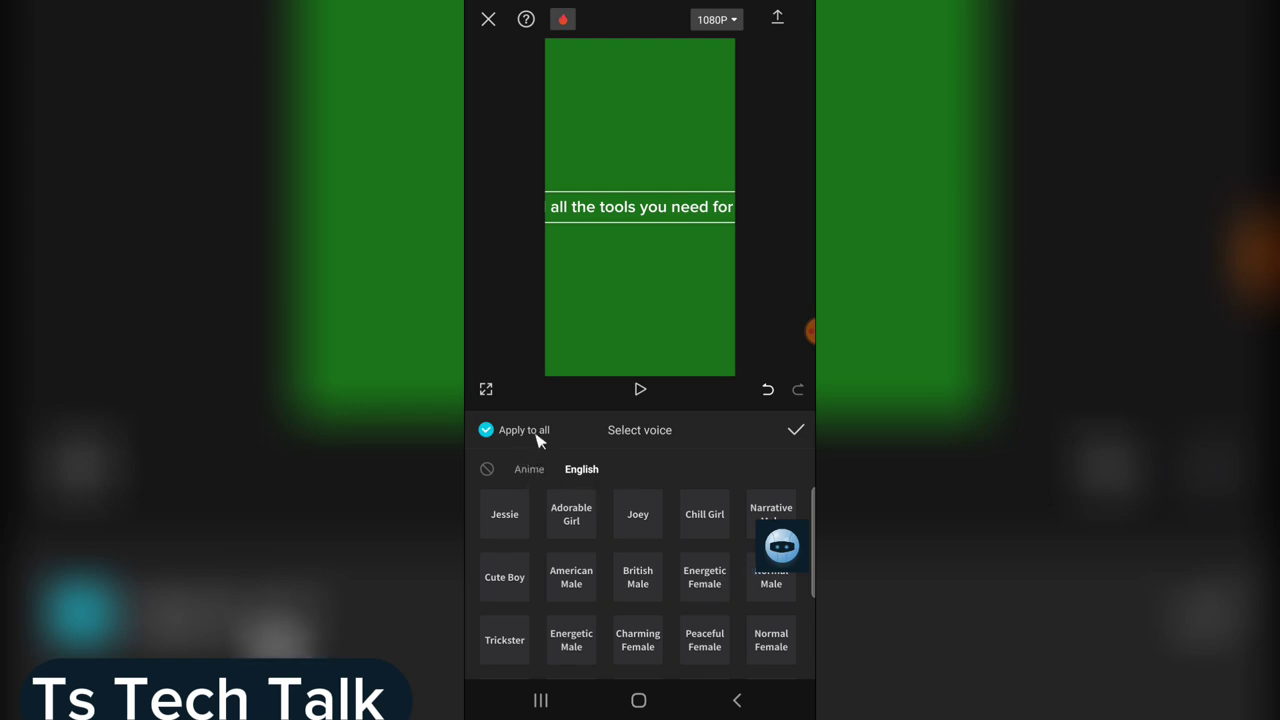
scroll(745, 600, down, 3)
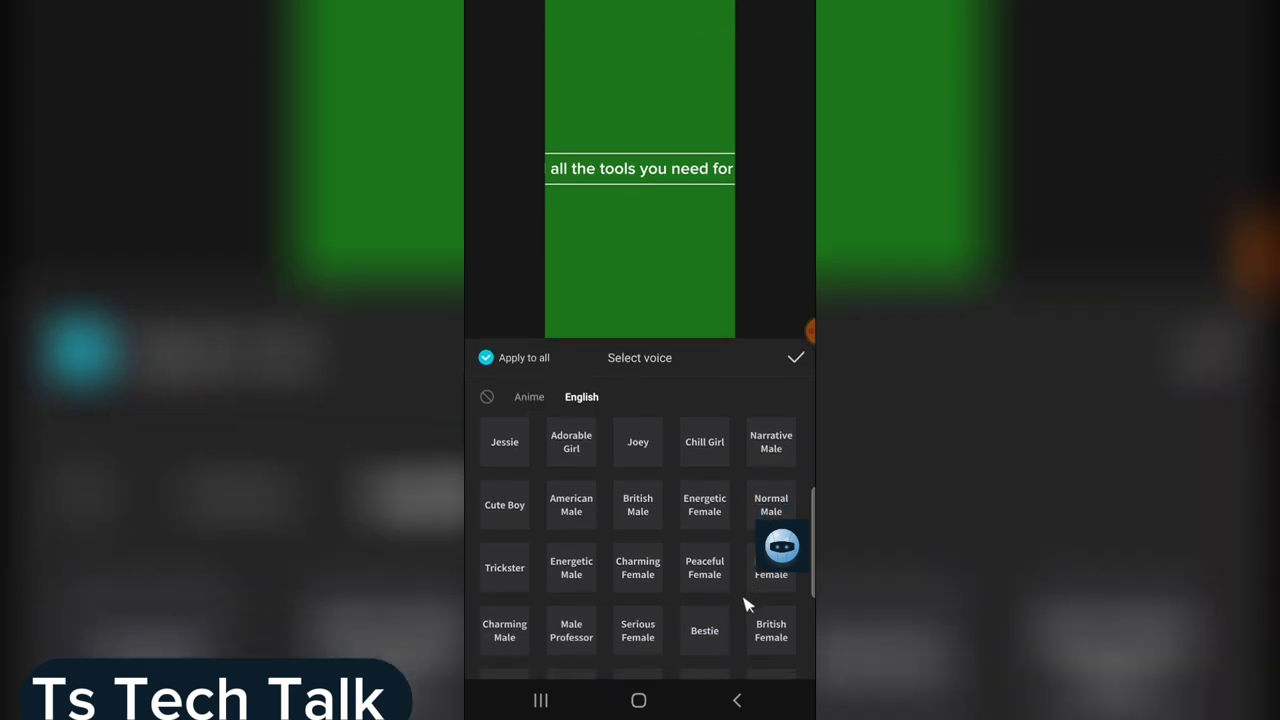
scroll(750, 600, up, 3)
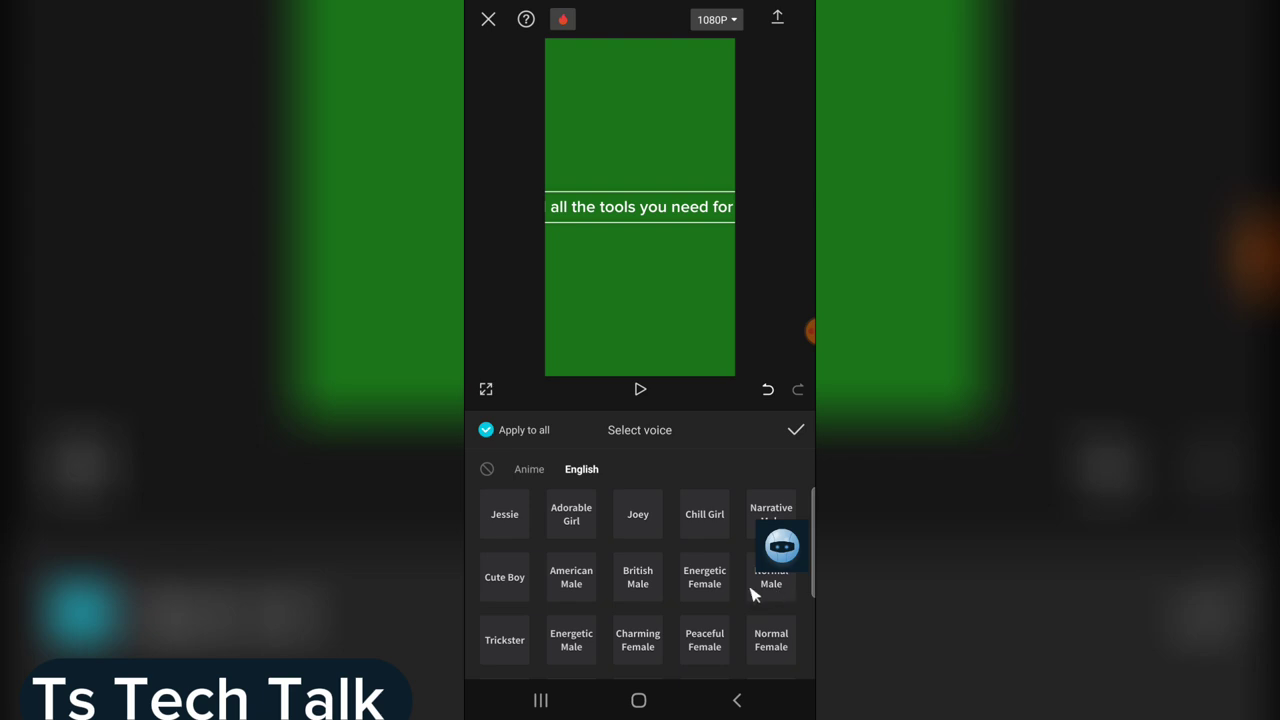
click(577, 641)
click(796, 431)
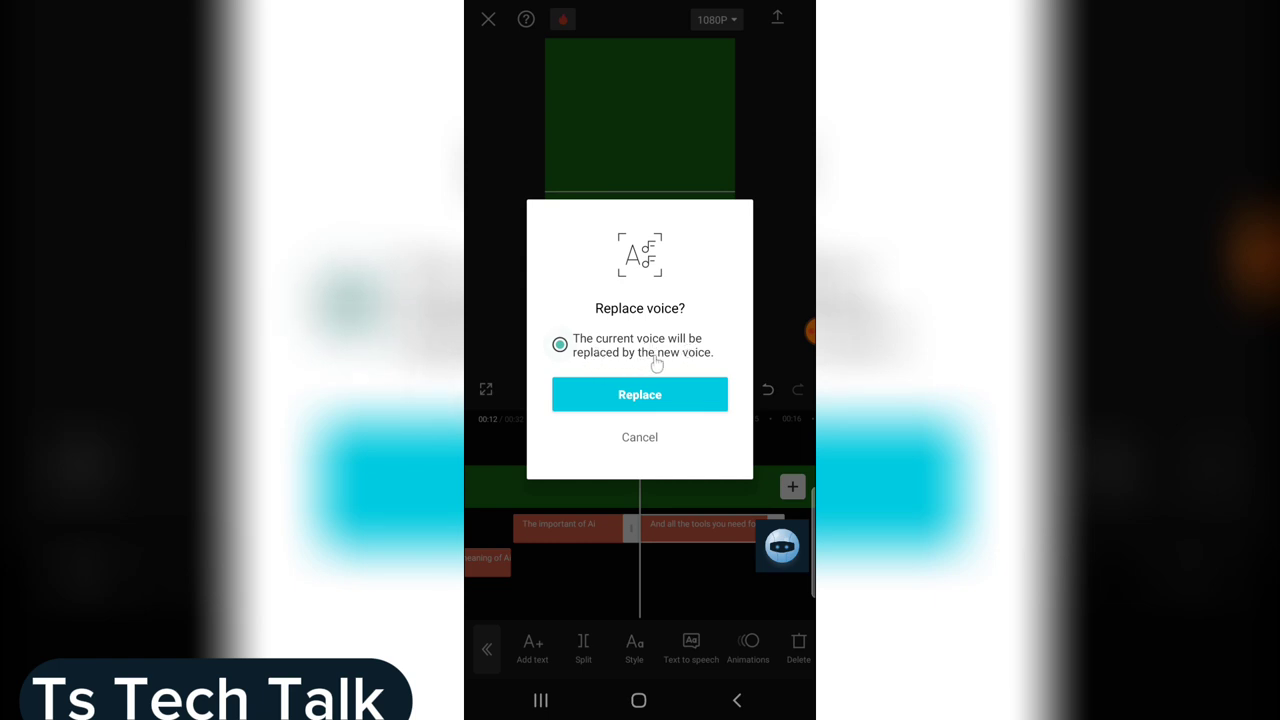
click(660, 398)
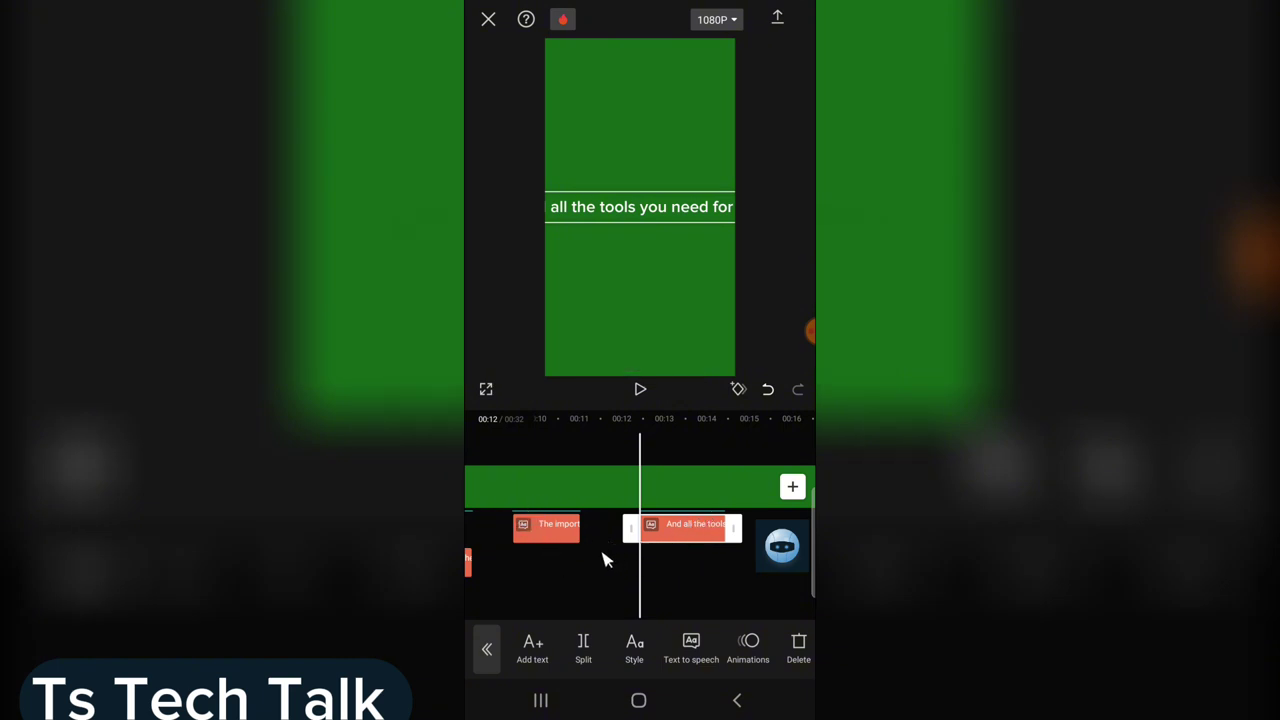
Step: Deselect the text clip and open the audio layers that hold the generated speech clips
drag(572, 583, 648, 604)
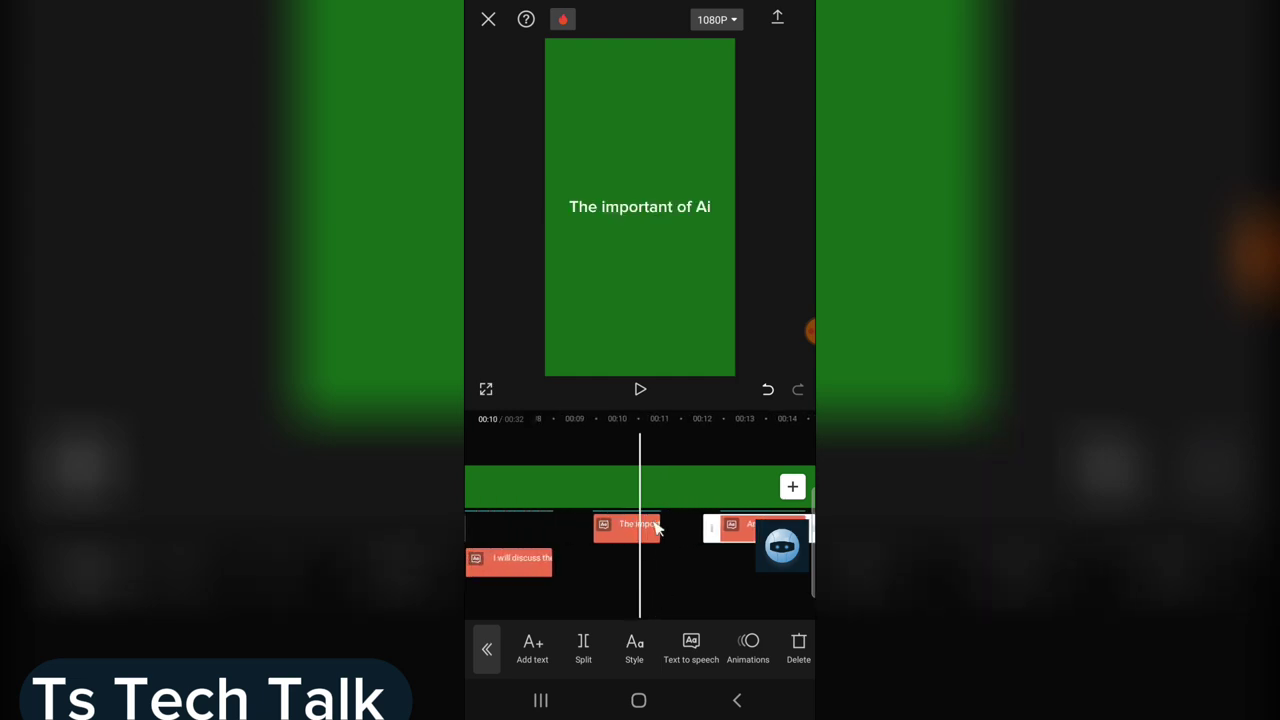
click(486, 649)
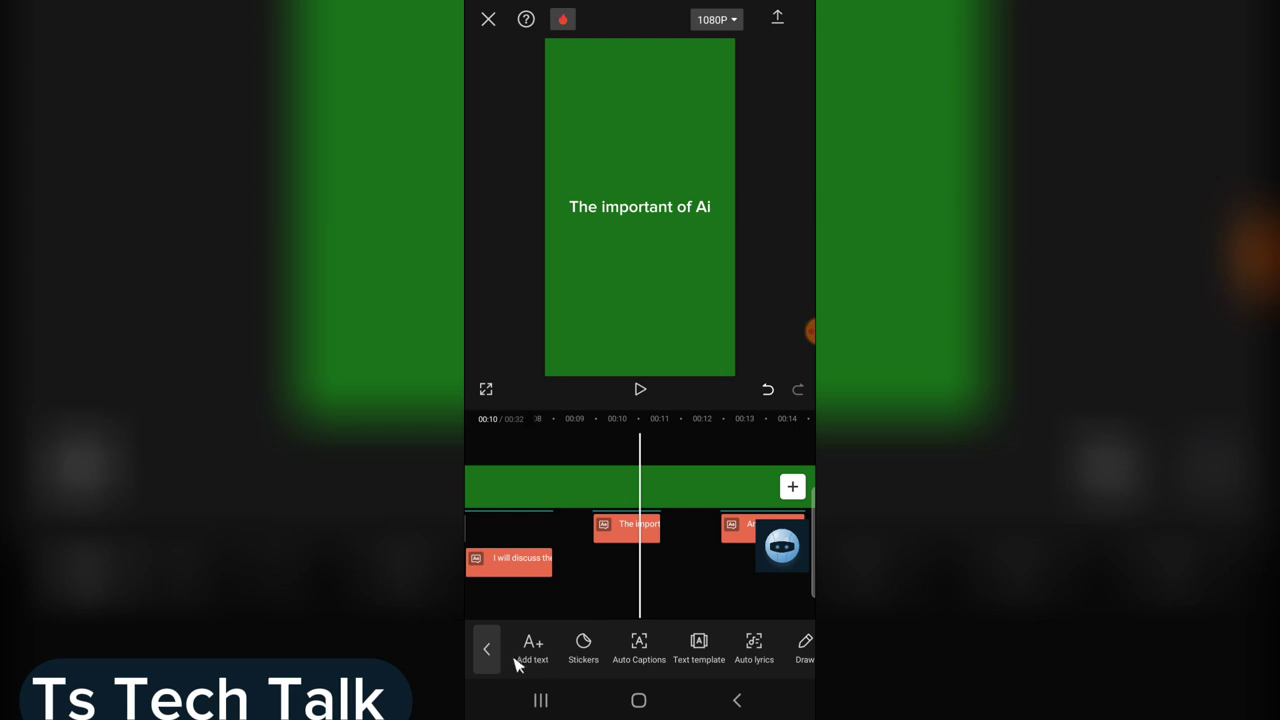
click(490, 652)
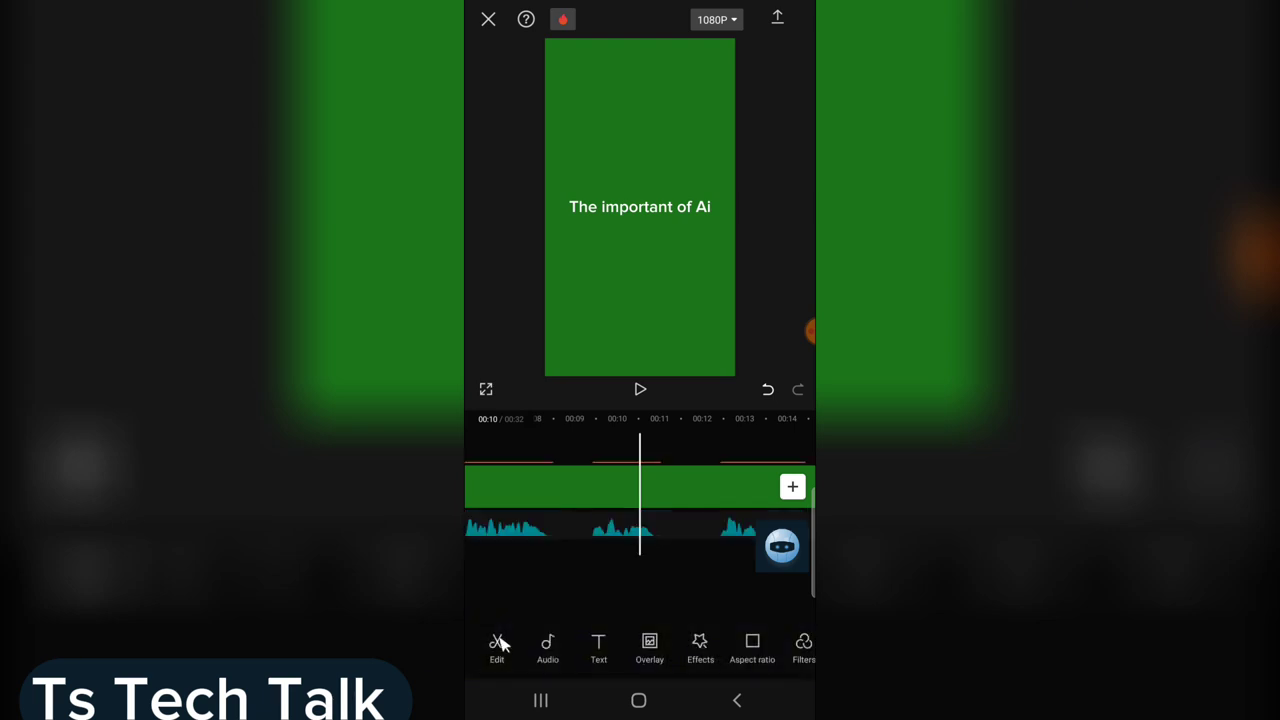
click(549, 648)
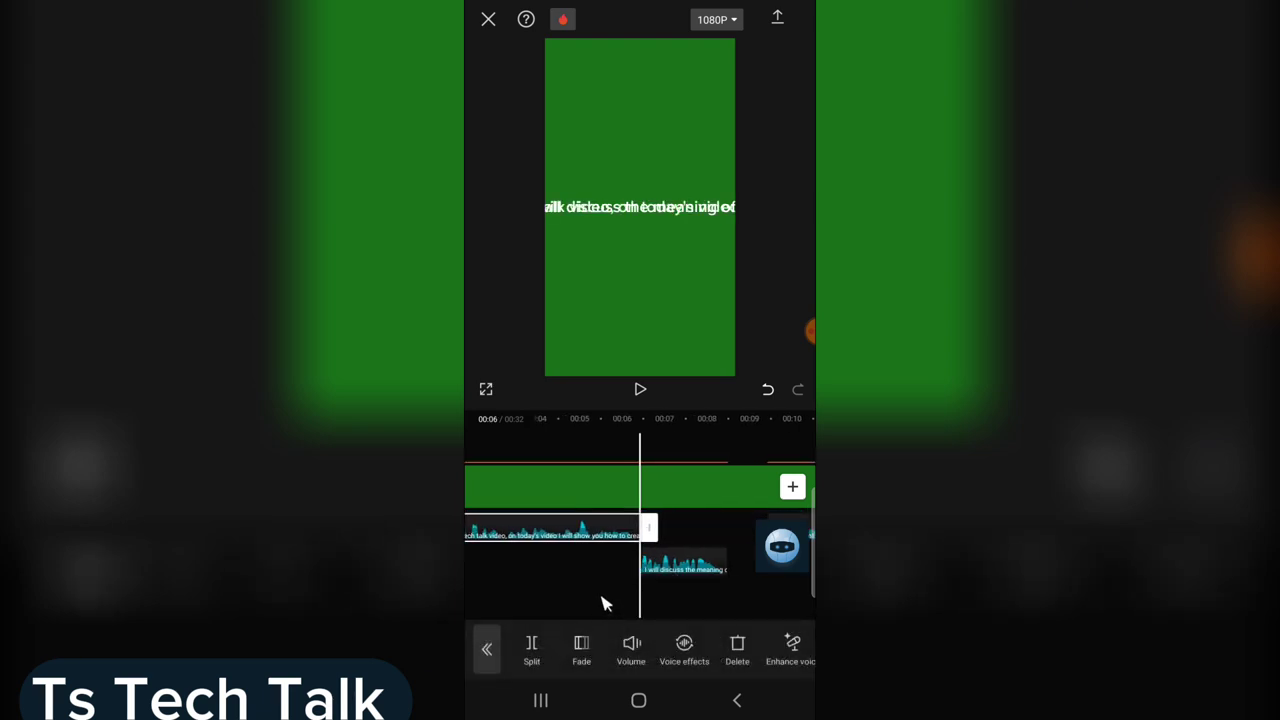
Step: Try shifting the "The important of Ai" speech clip slightly earlier and back again on the timeline
mouse_move(483, 570)
mouse_down()
mouse_move(623, 594)
mouse_move(708, 583)
mouse_move(483, 583)
mouse_up()
click(690, 595)
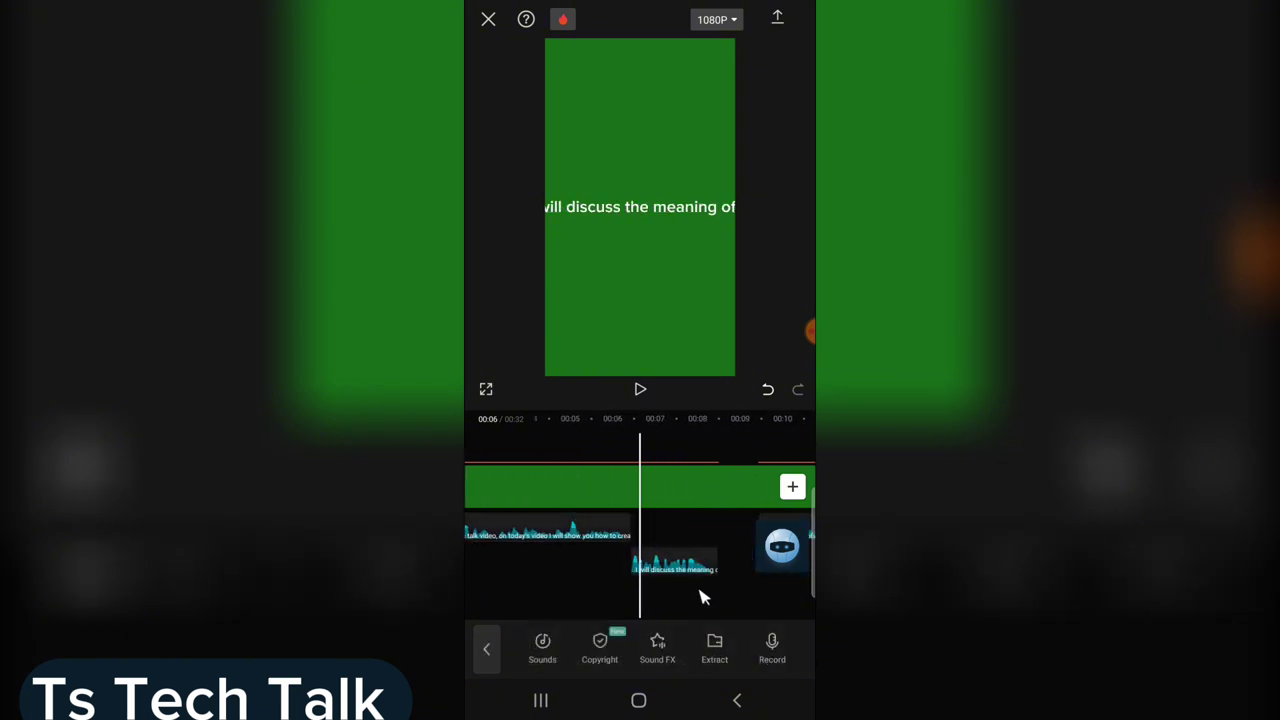
drag(700, 557, 580, 614)
drag(725, 588, 760, 591)
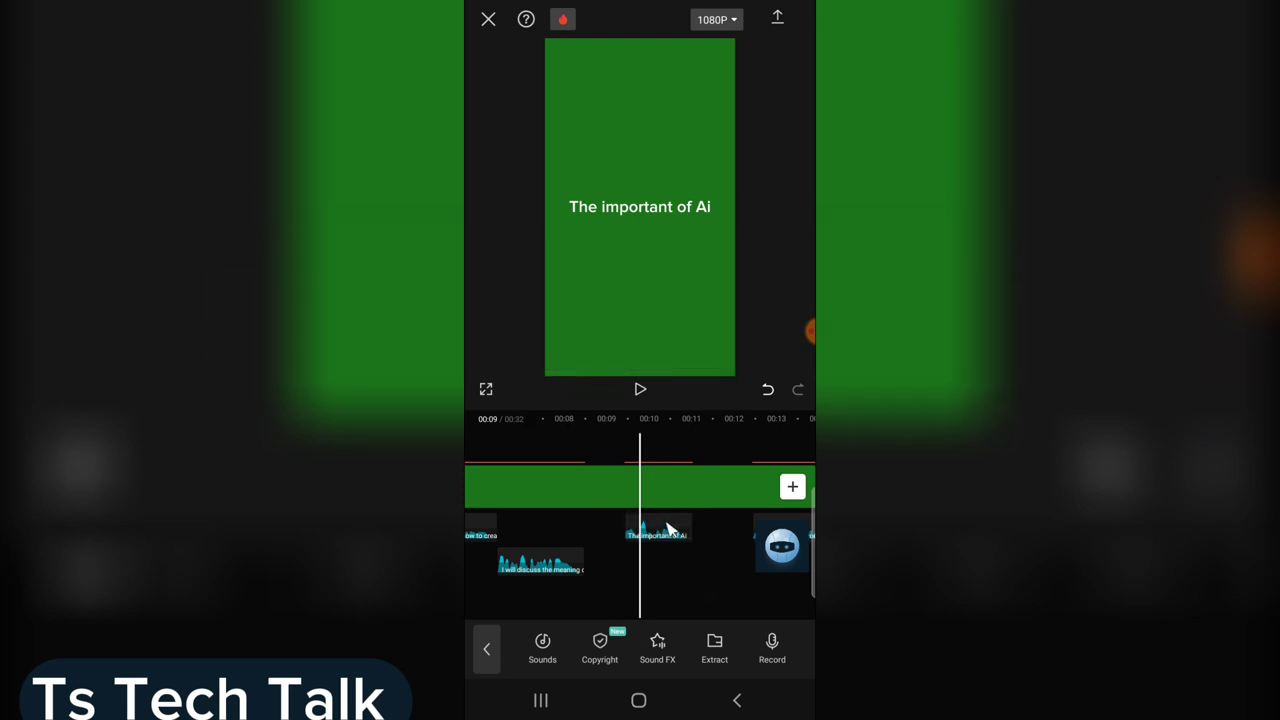
drag(668, 530, 652, 531)
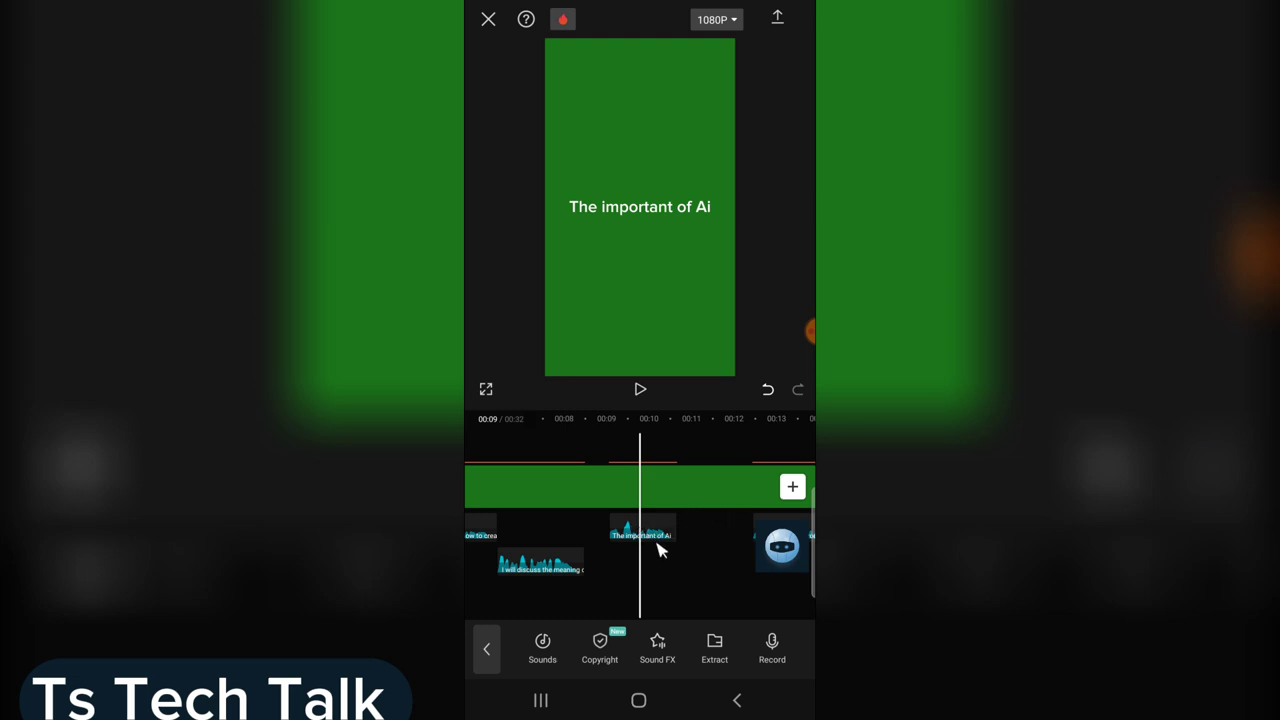
drag(670, 530, 690, 528)
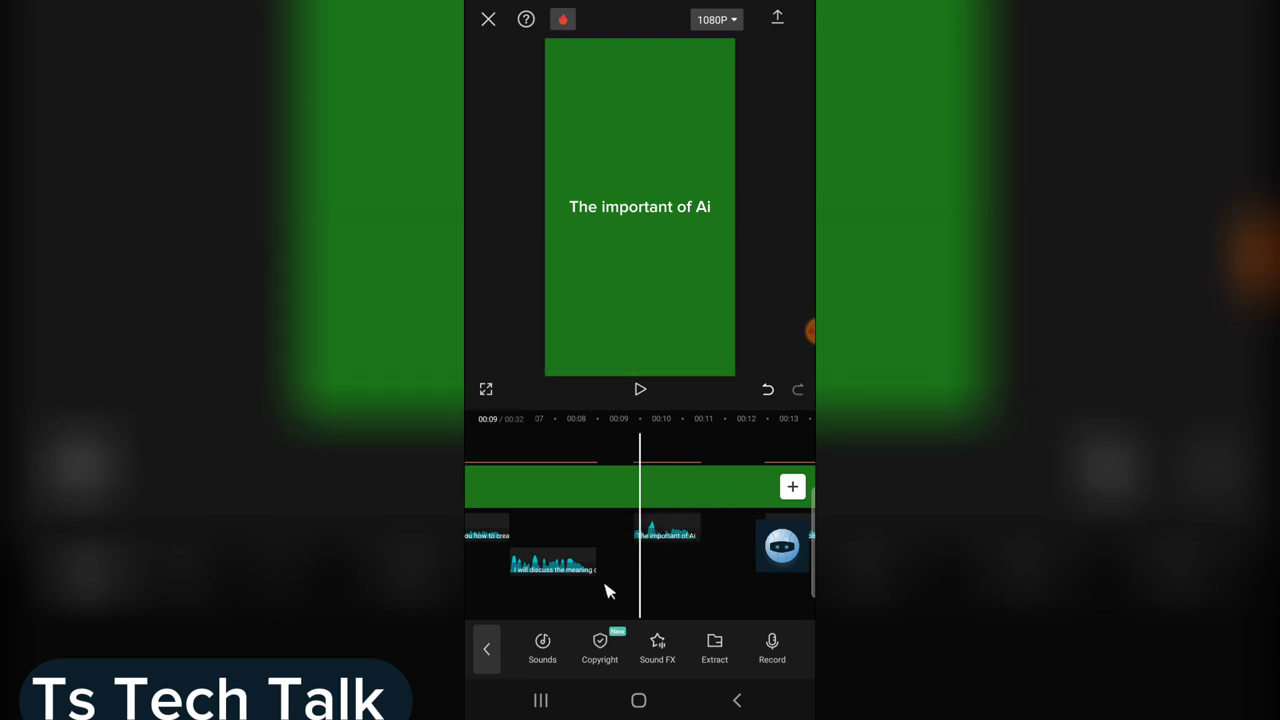
Step: Play the voiceover from the beginning of the timeline through the last speech clip to check the pauses
drag(605, 592, 677, 608)
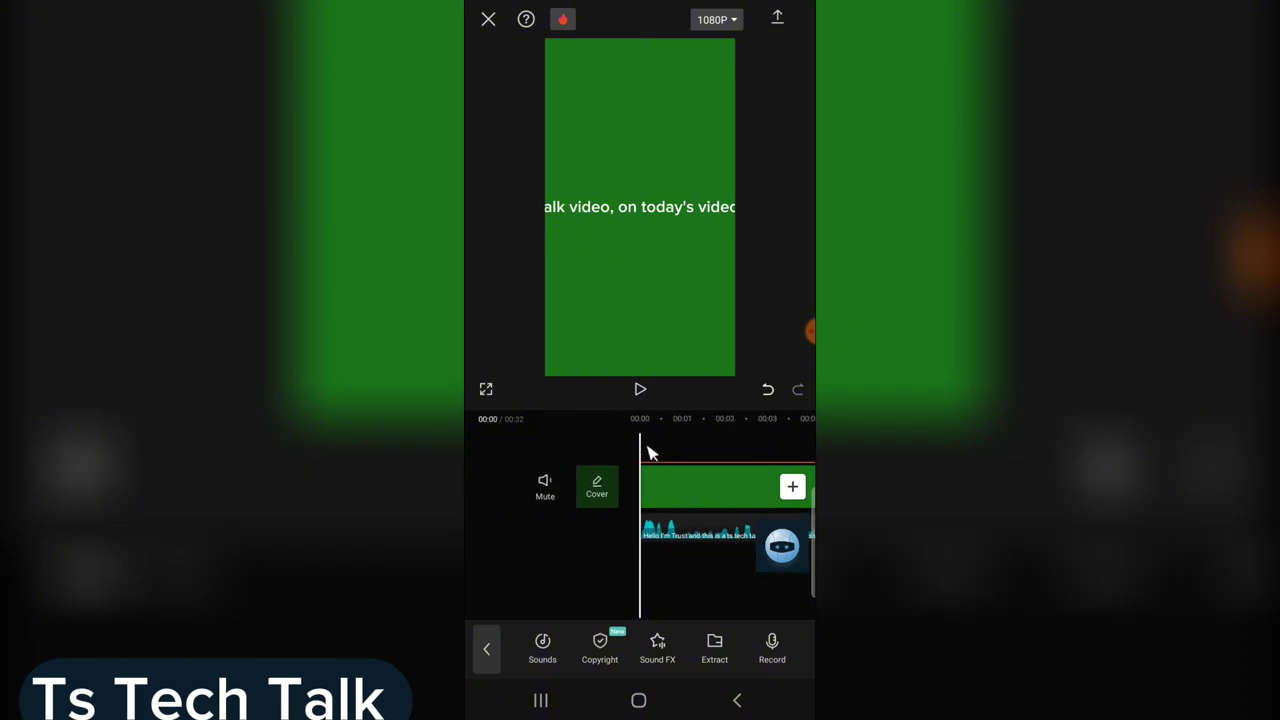
click(640, 391)
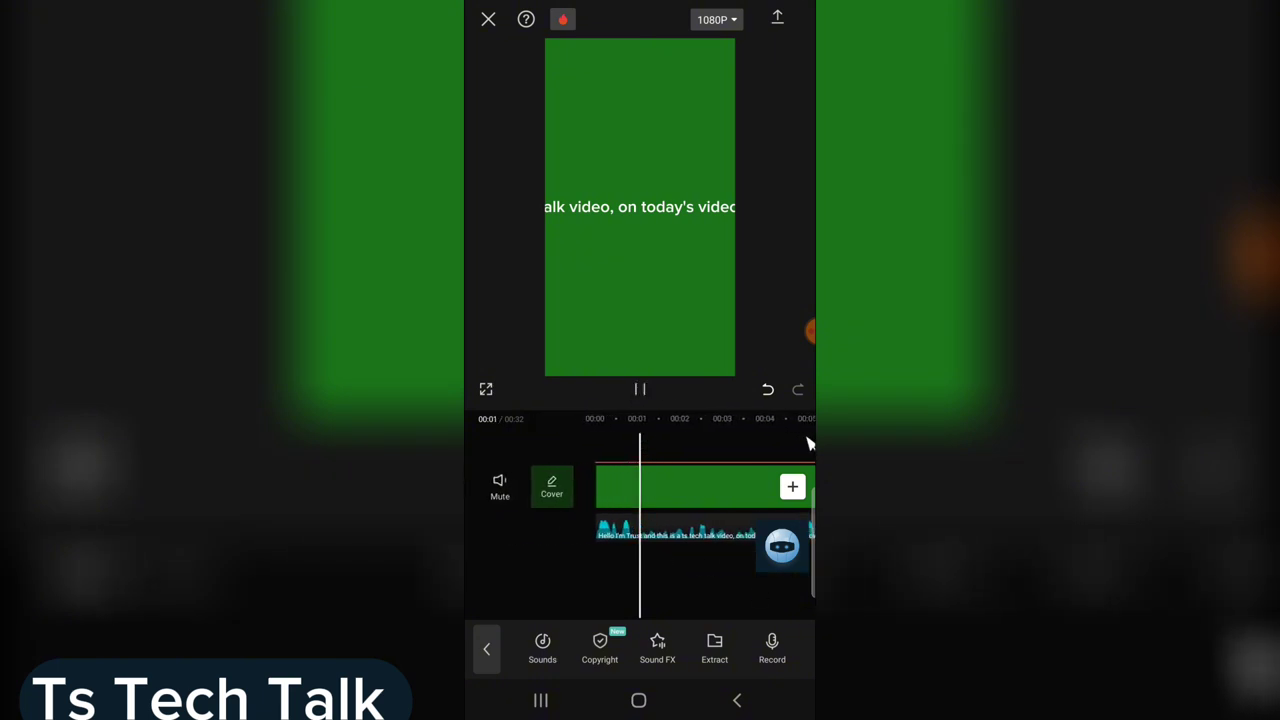
click(642, 390)
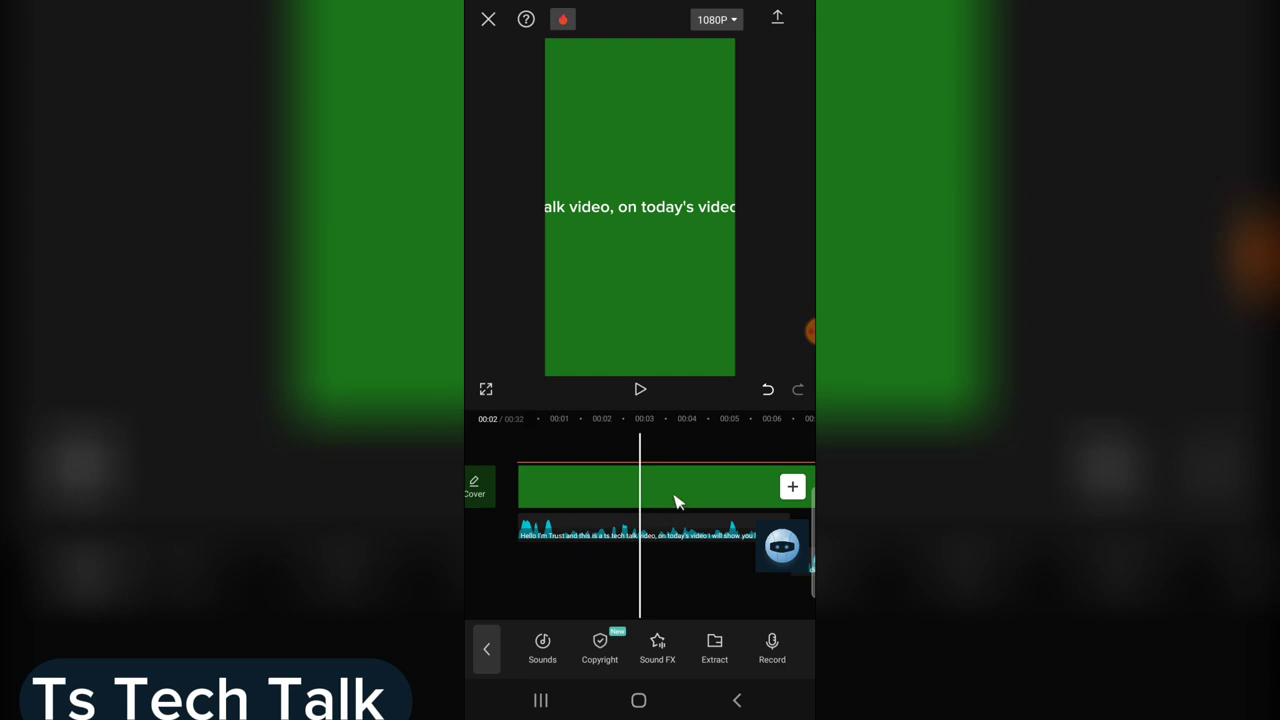
drag(576, 575, 683, 577)
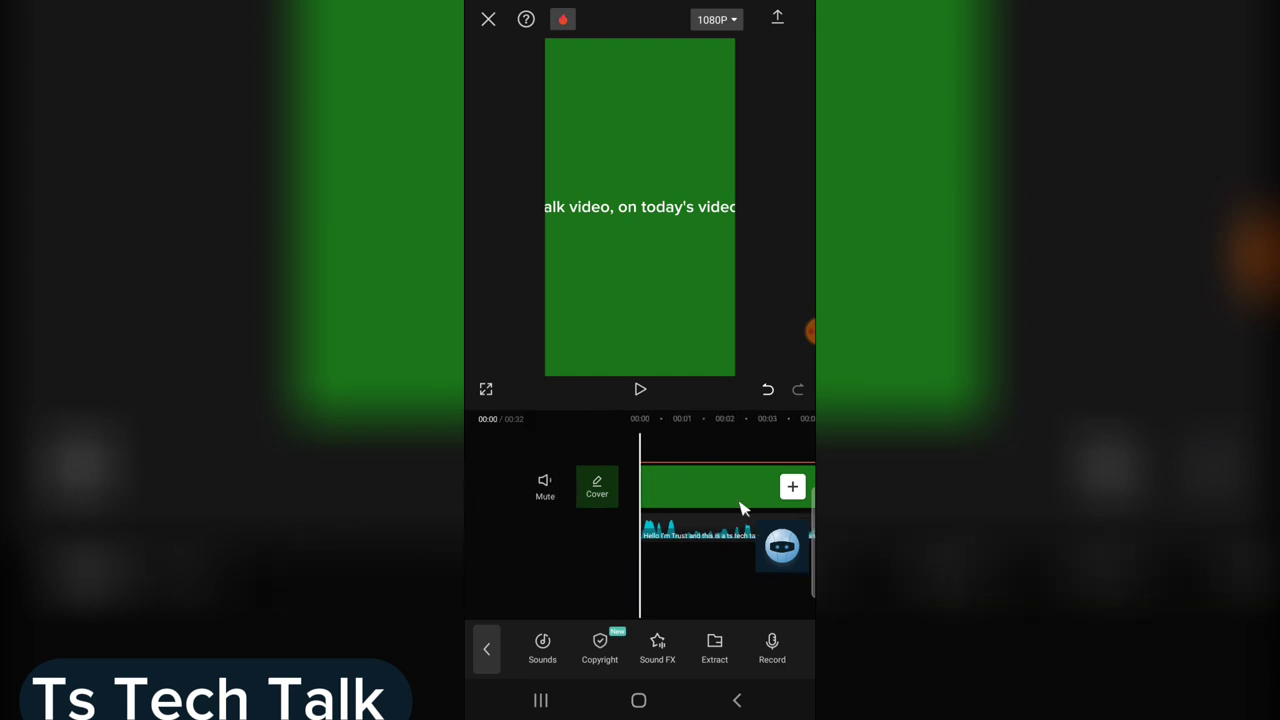
click(641, 390)
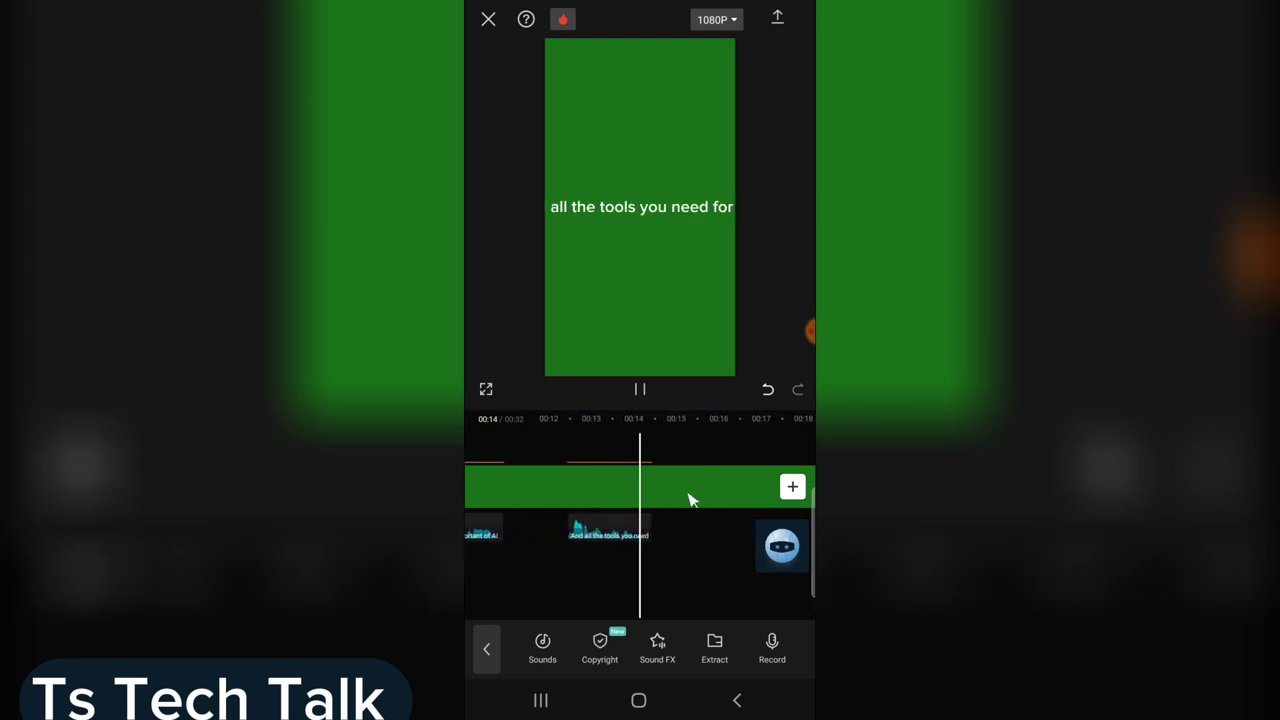
click(640, 393)
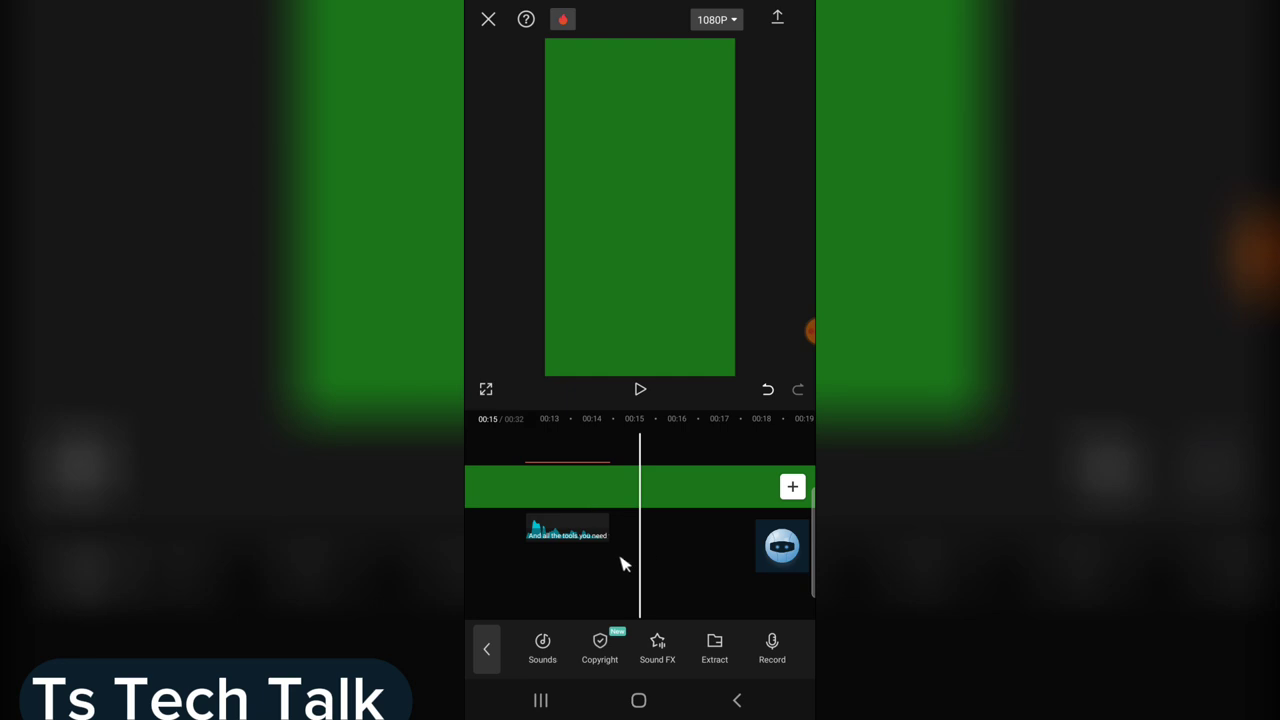
Step: Move the "The important of Ai" and "And all the tools you need" speech clips earlier so each closely follows the preceding speech
drag(621, 565, 743, 568)
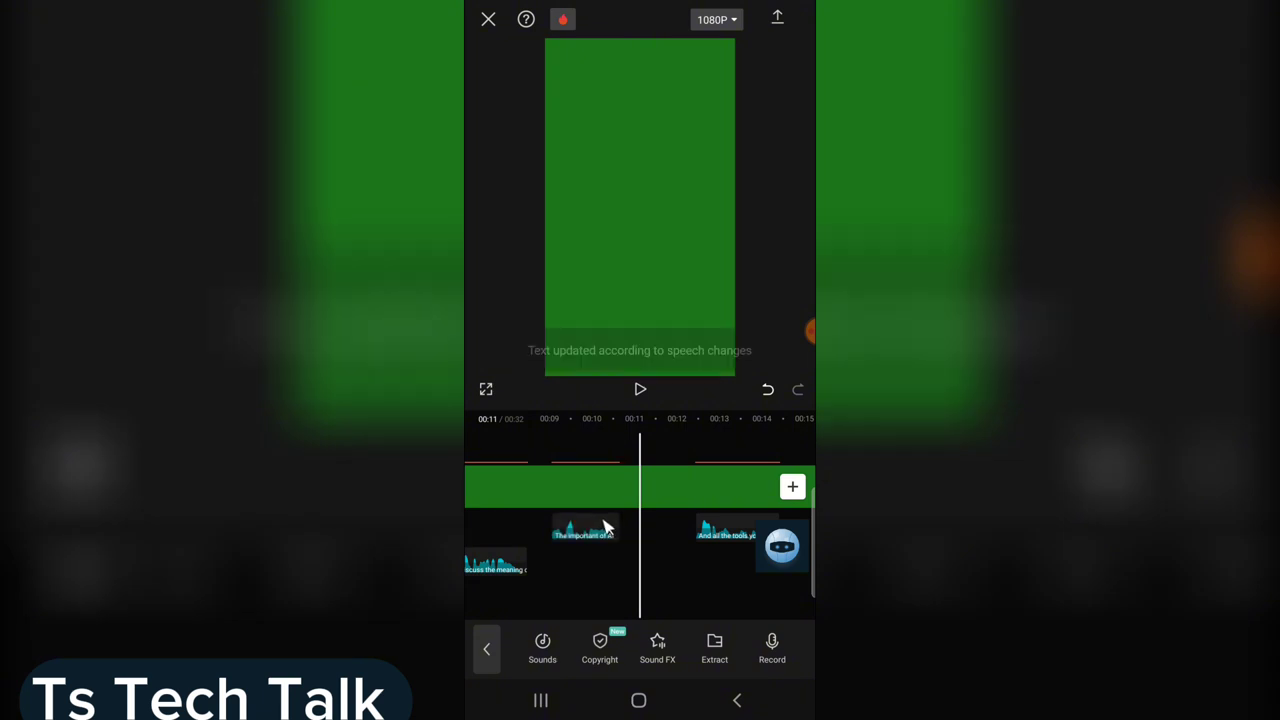
drag(594, 554, 680, 531)
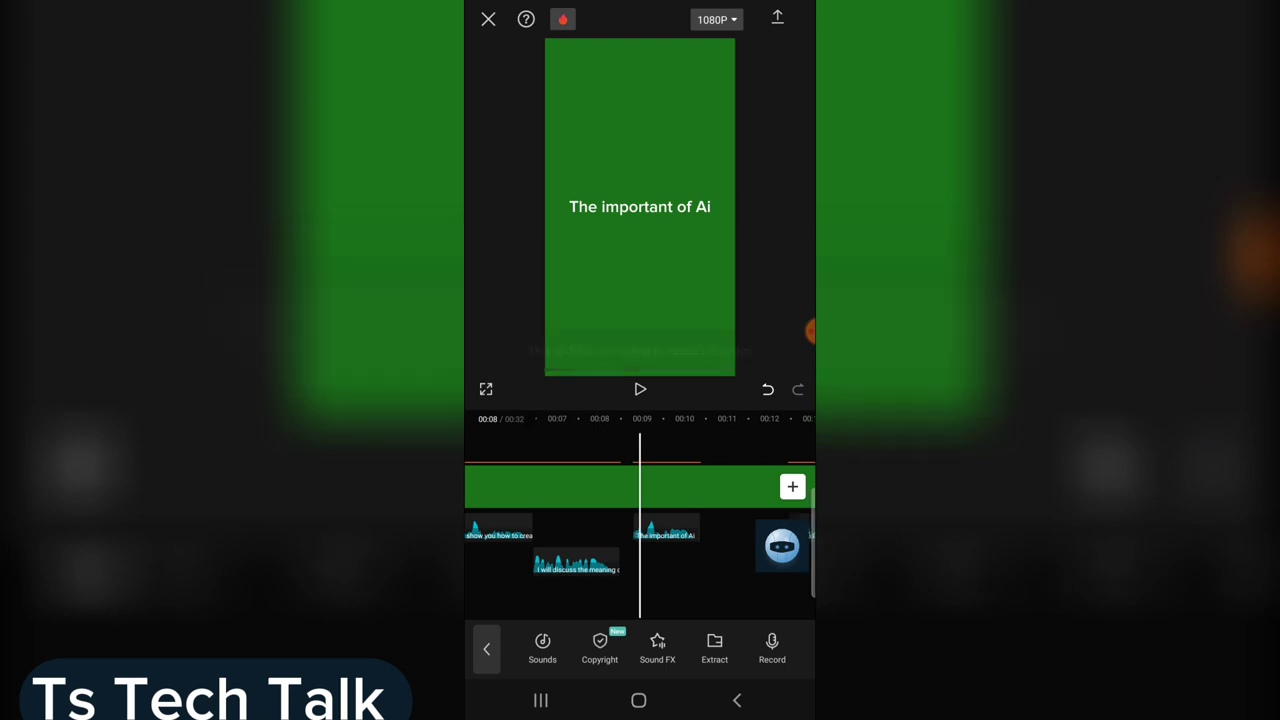
drag(780, 520, 546, 516)
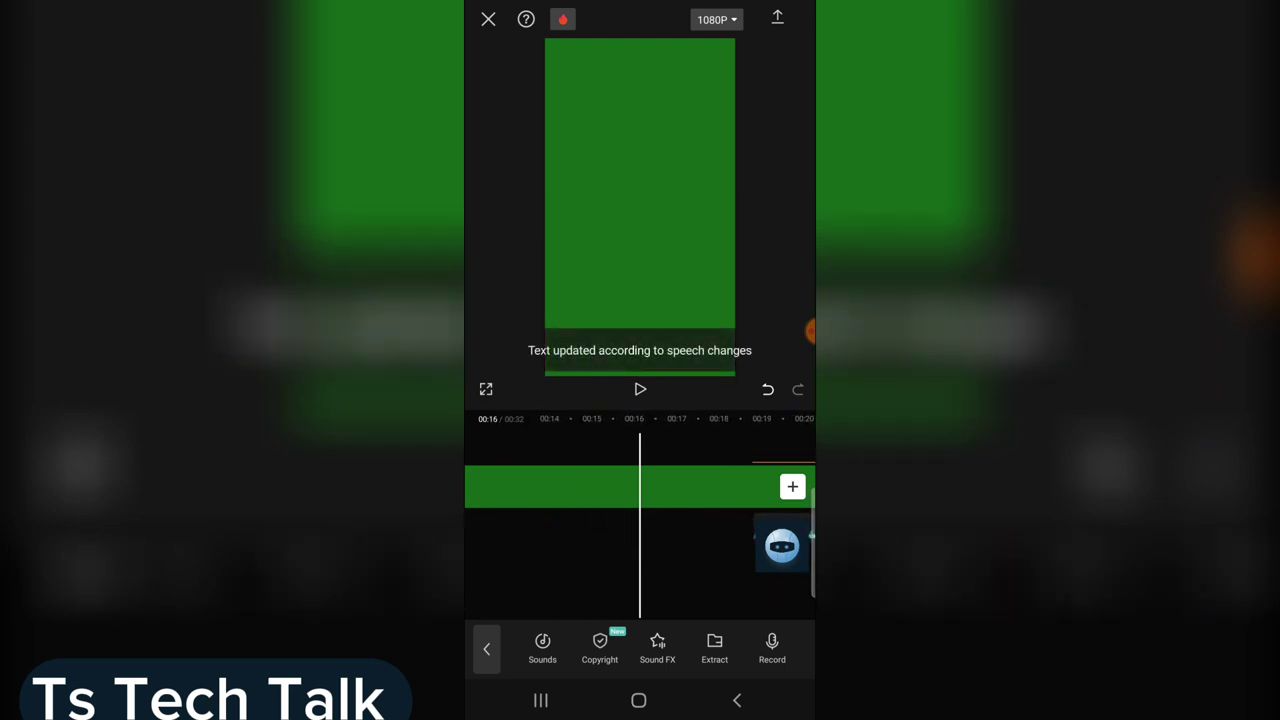
drag(811, 536, 647, 537)
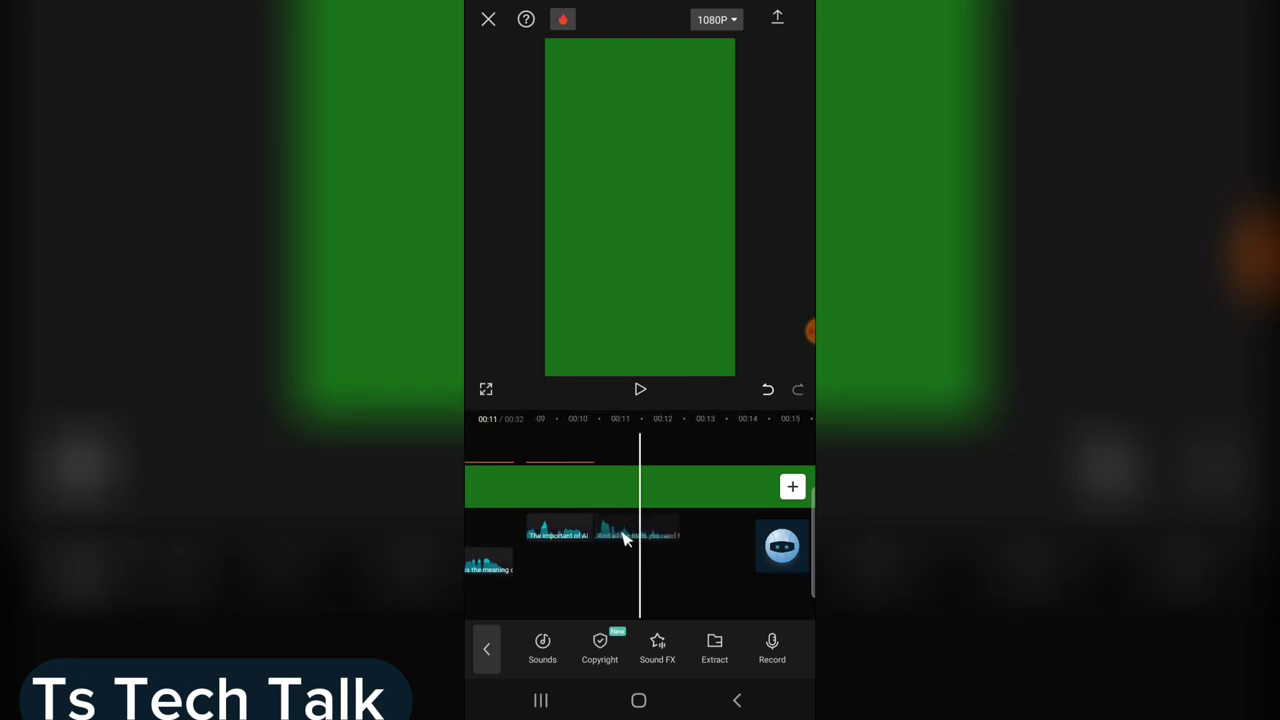
Step: Play the rearranged voiceover from the start to the end of the last speech clip
drag(600, 569, 805, 572)
drag(534, 600, 686, 571)
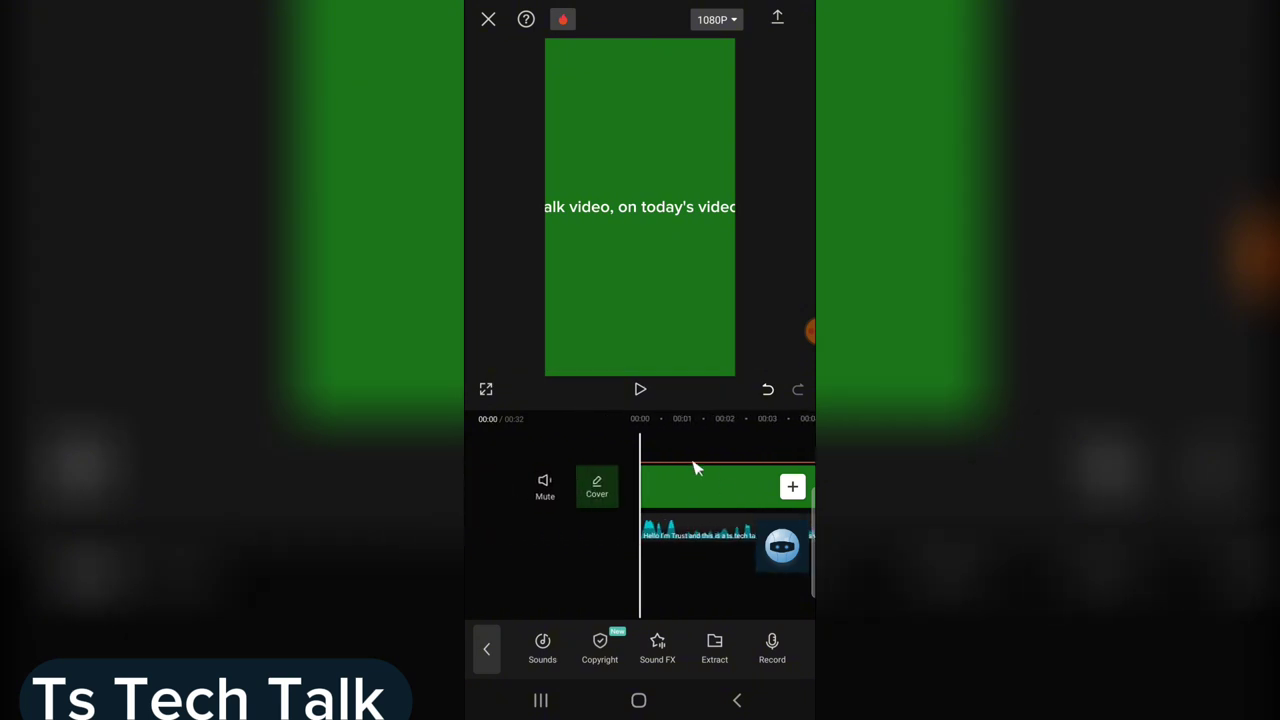
click(641, 390)
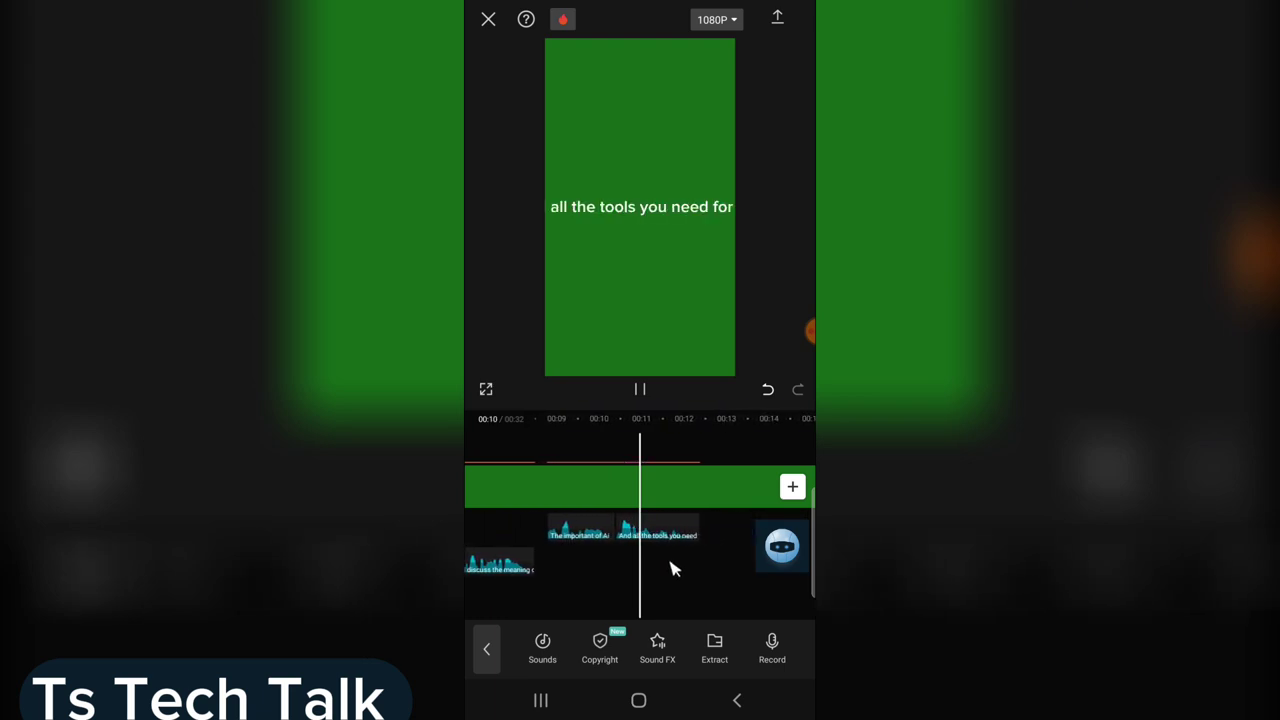
click(643, 390)
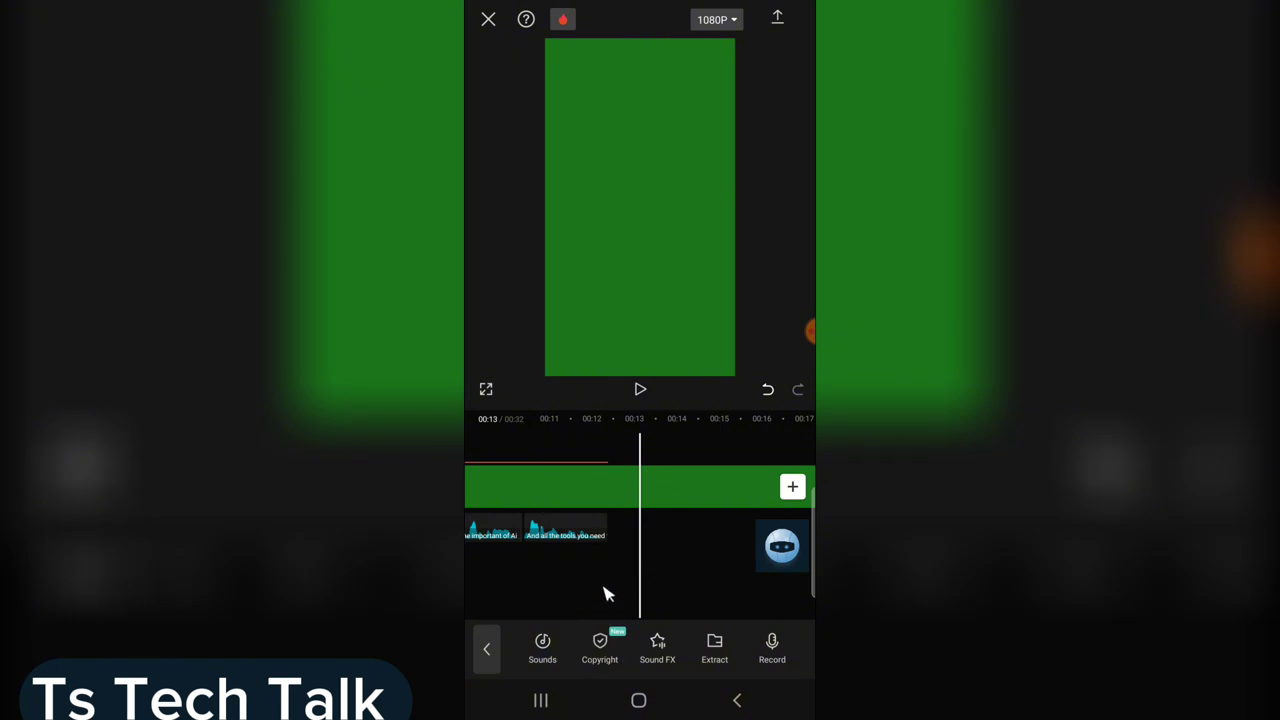
Step: Split the green background video where the last speech clip ends, at about 00:12, and delete the remainder
drag(600, 587, 630, 582)
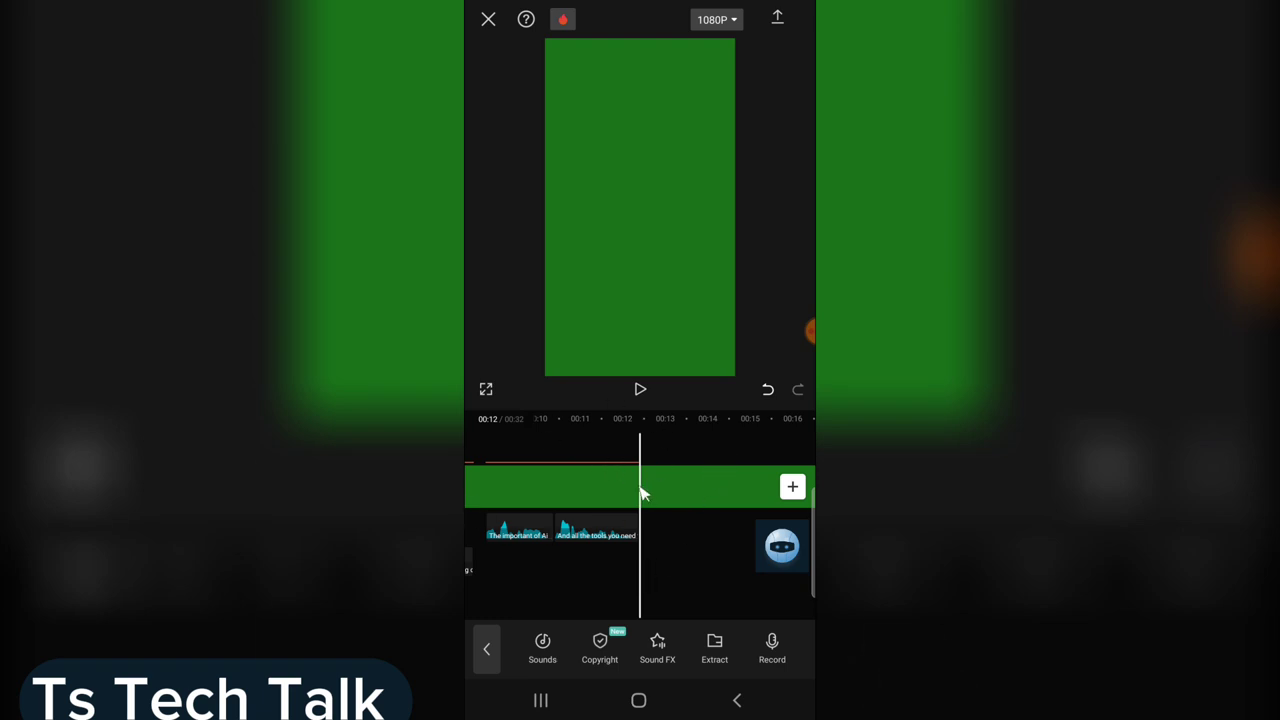
click(680, 496)
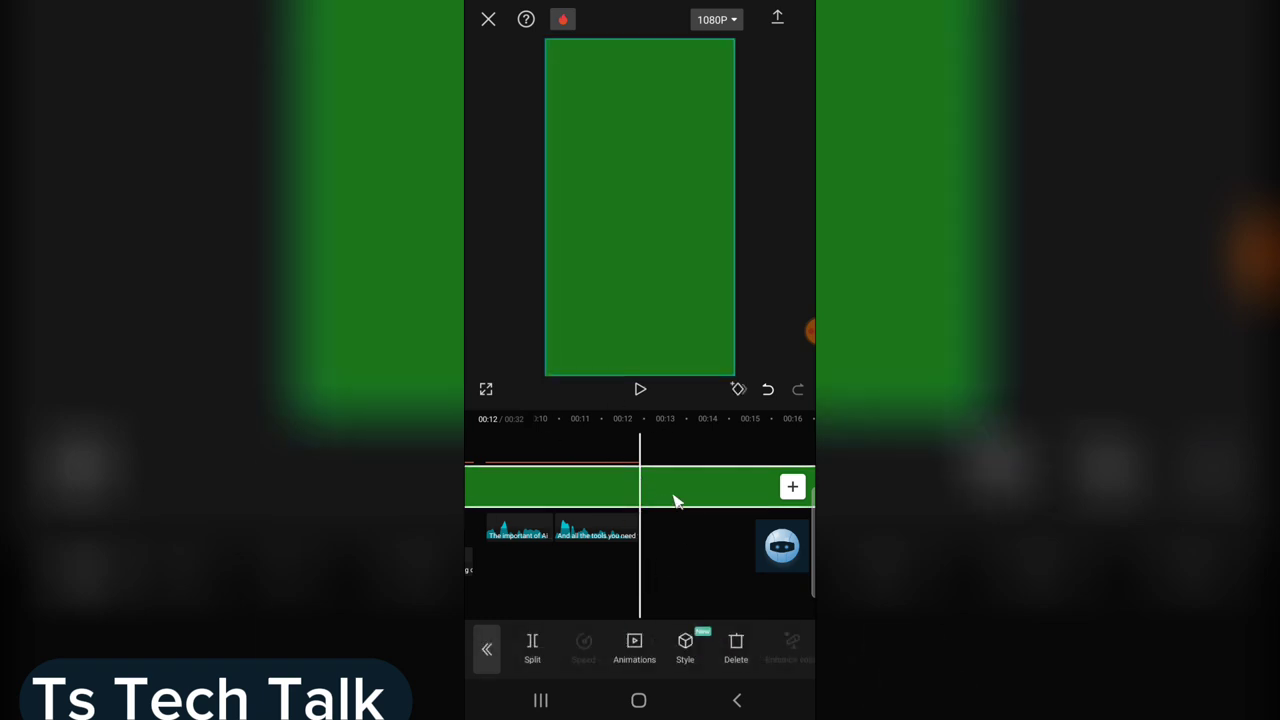
click(536, 662)
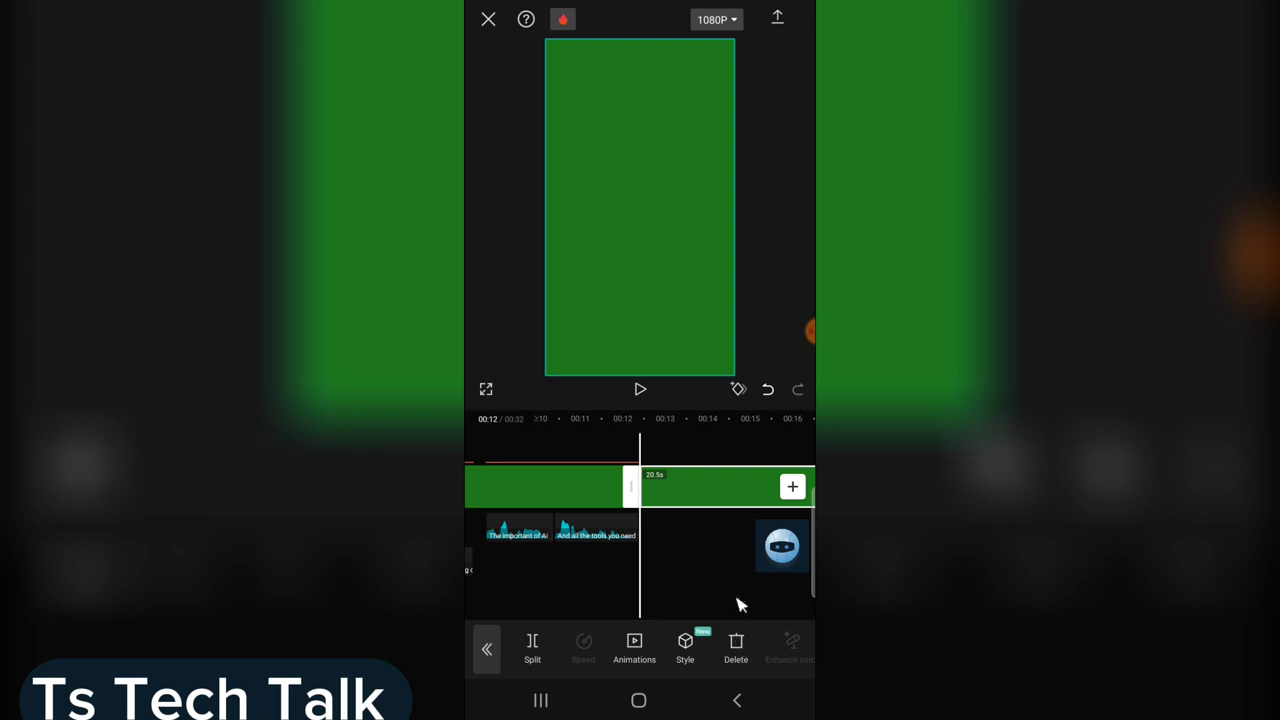
click(735, 645)
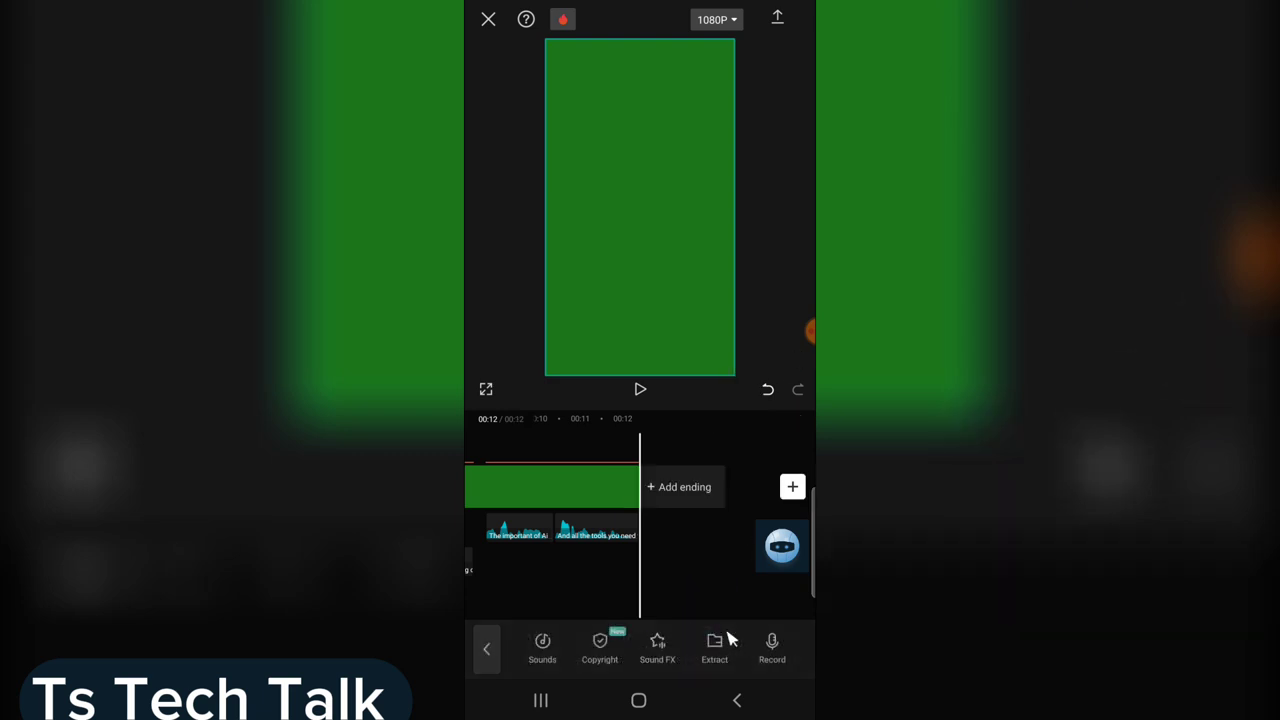
Step: Export the finished voiceover video, save it to the device and return to the project list
click(780, 20)
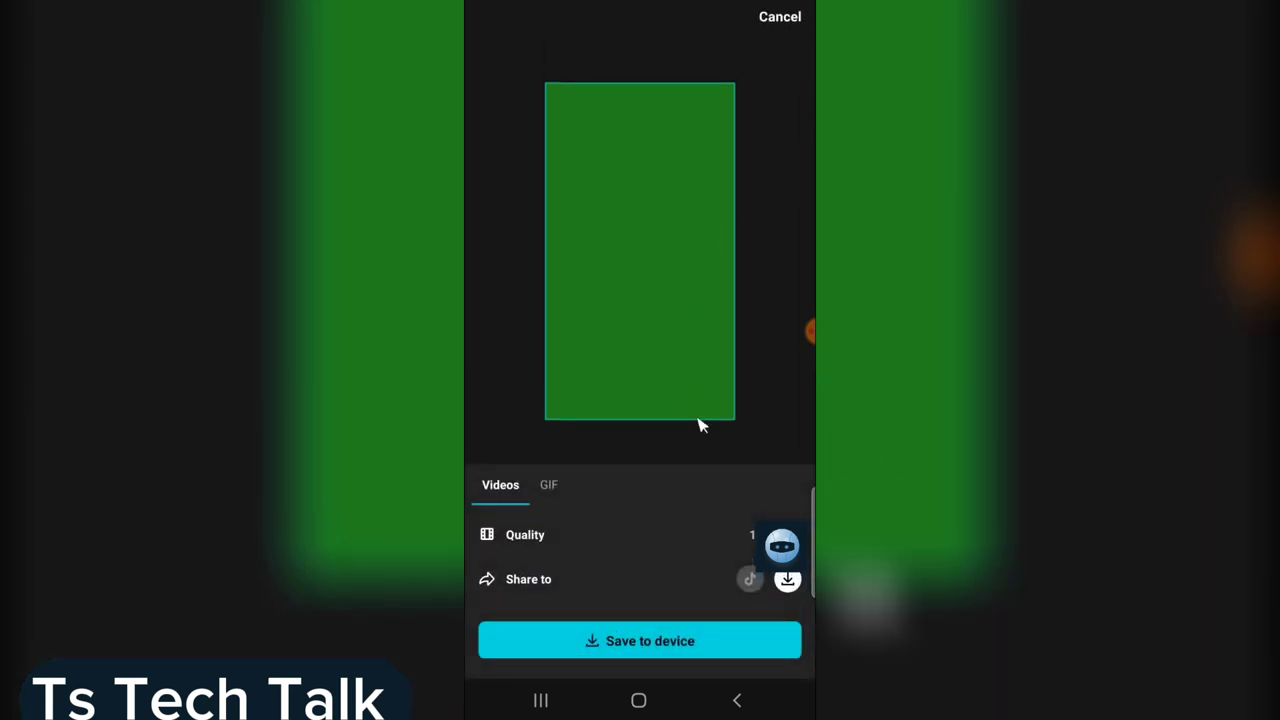
click(672, 641)
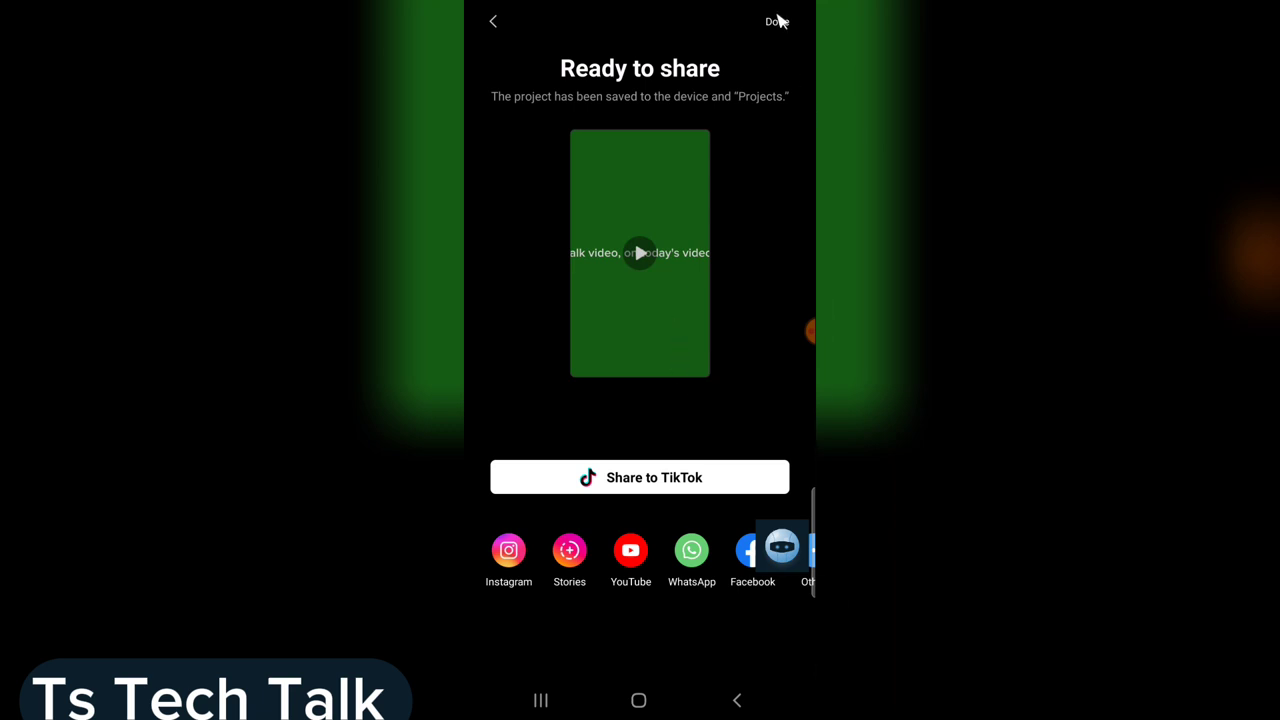
click(777, 21)
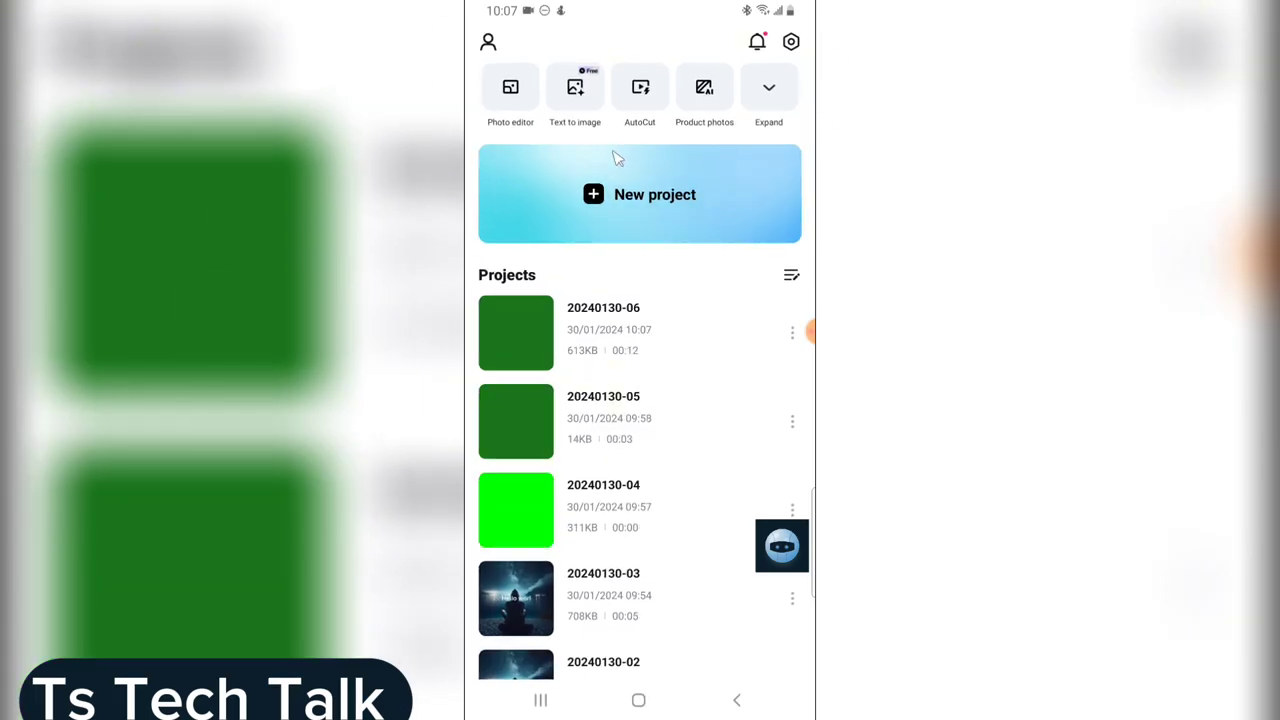
Step: Create a new project from the photo of the hooded figure sitting above the bay at night
click(633, 168)
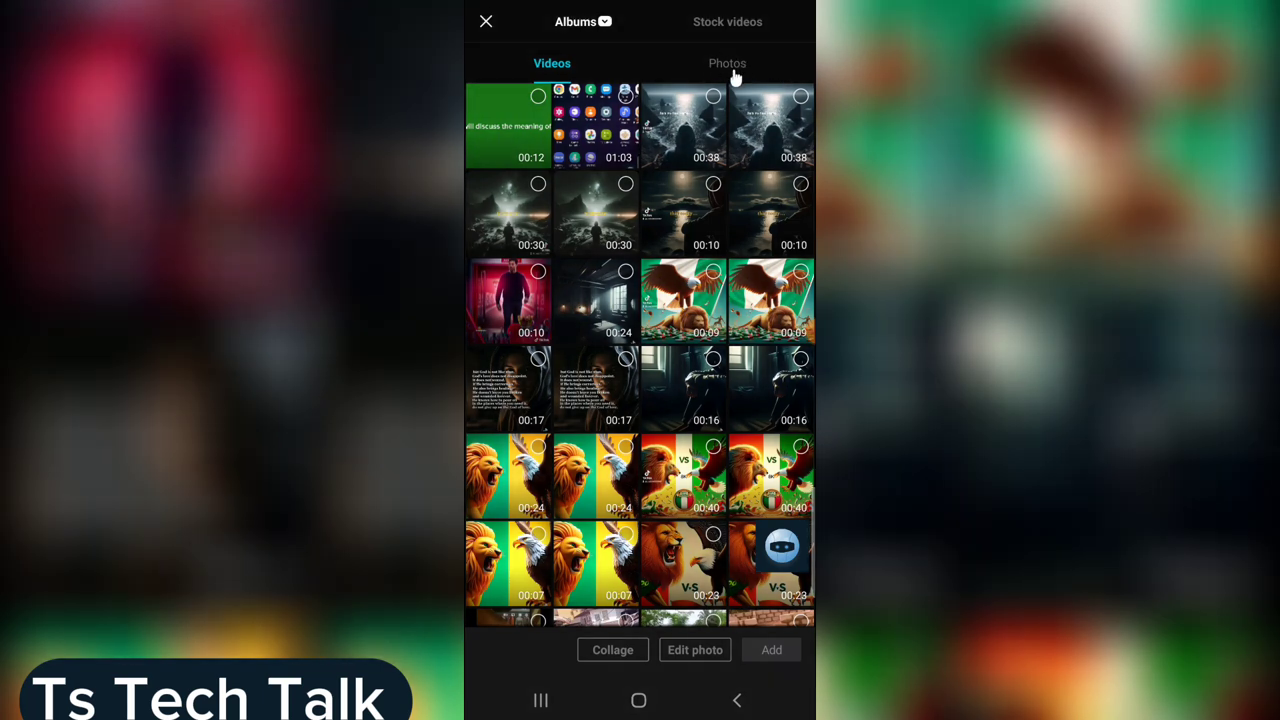
click(730, 64)
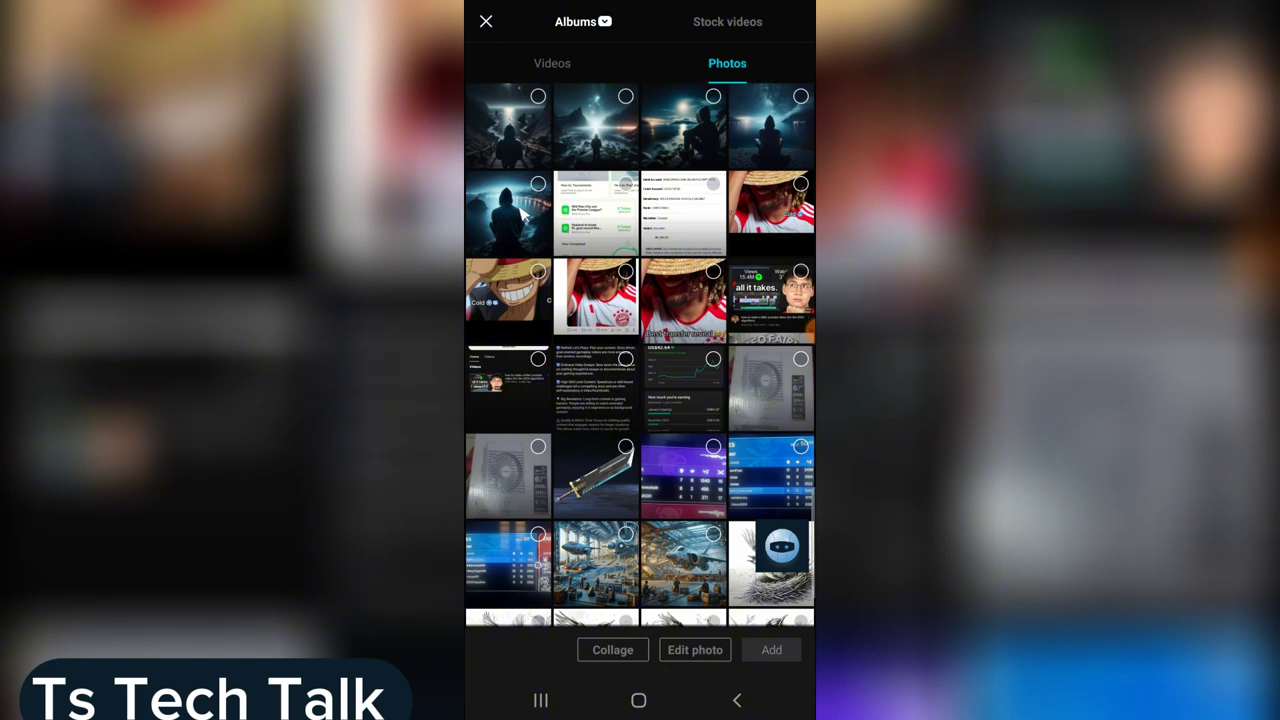
click(520, 218)
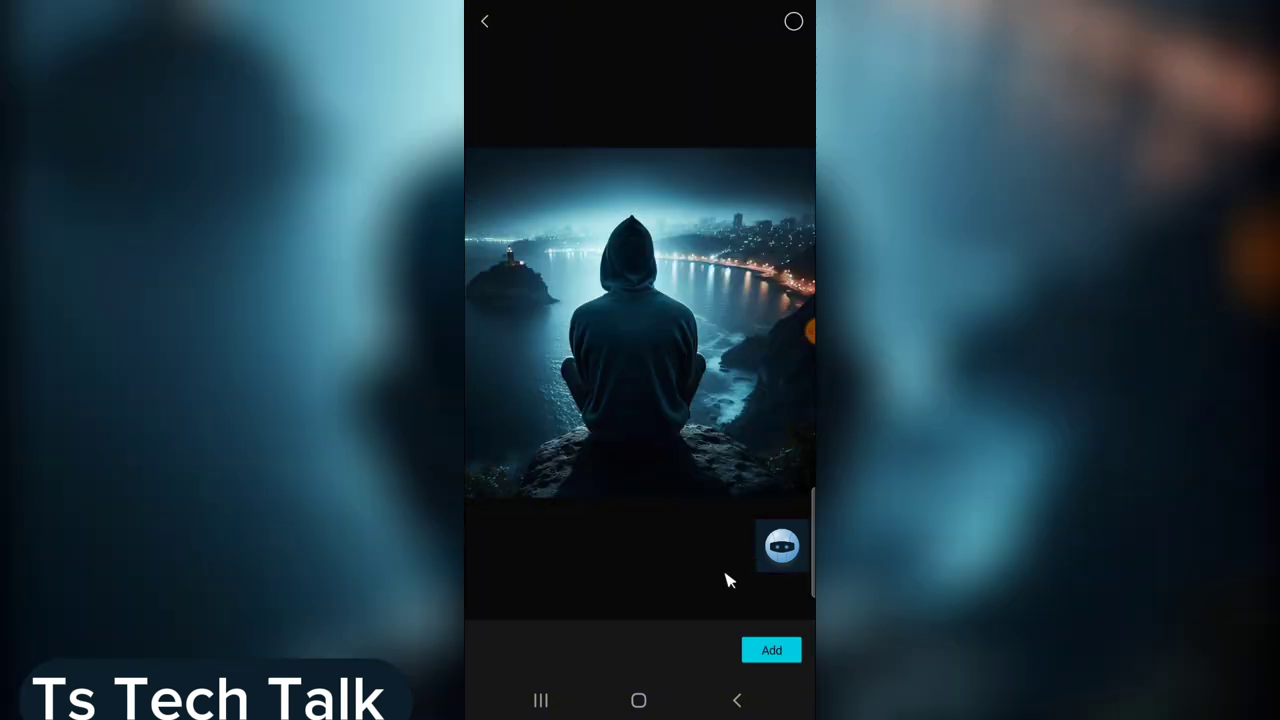
click(768, 648)
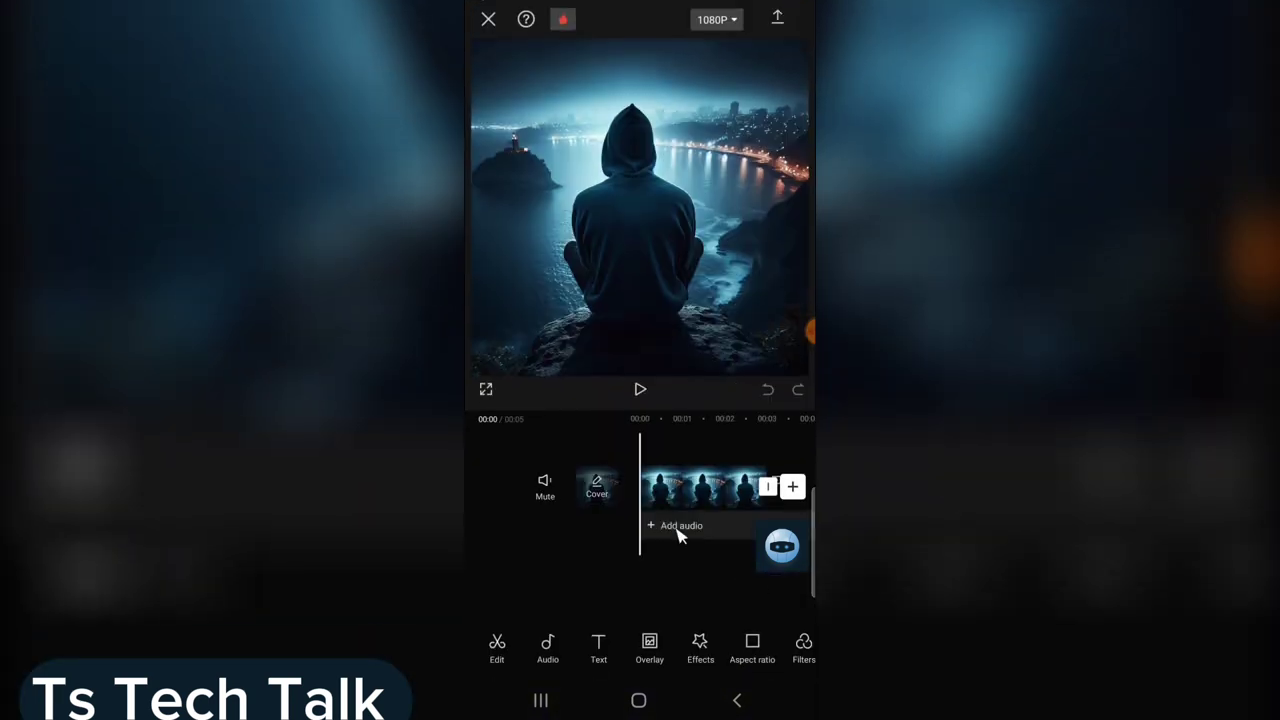
Step: Add the exported 12-second green voiceover video as an overlay at the start of the photo
click(649, 648)
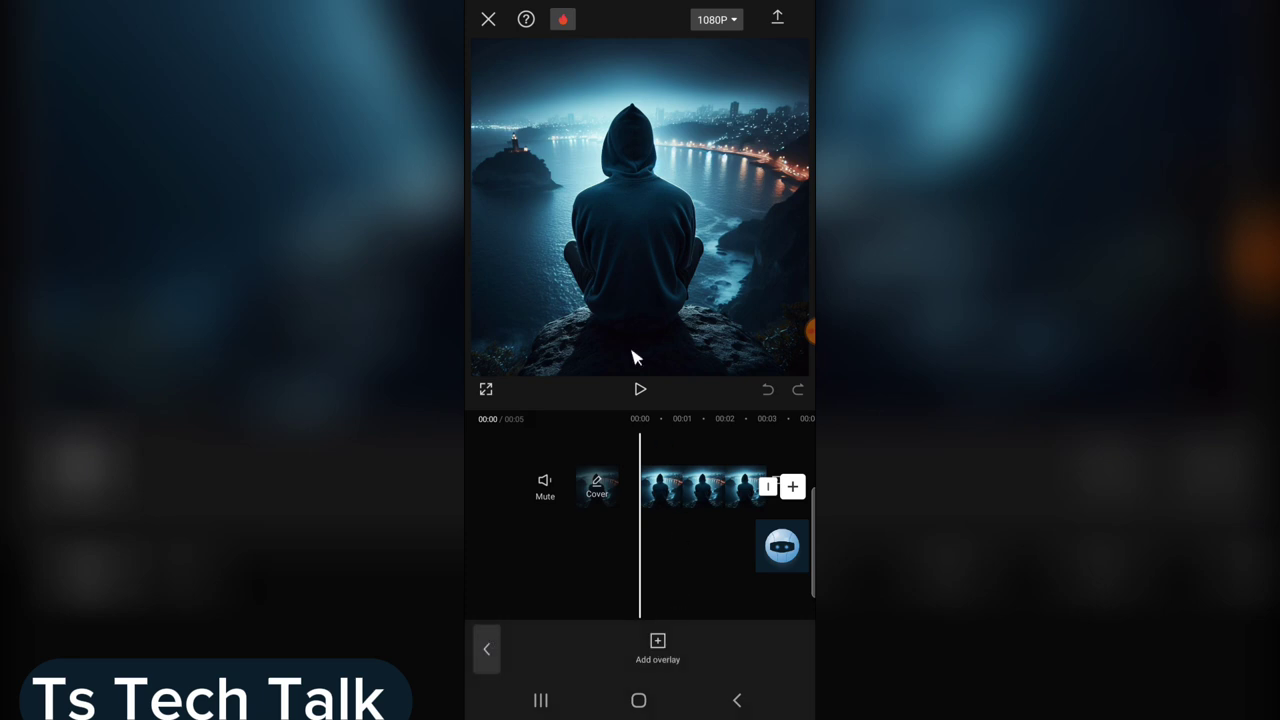
click(658, 648)
click(552, 63)
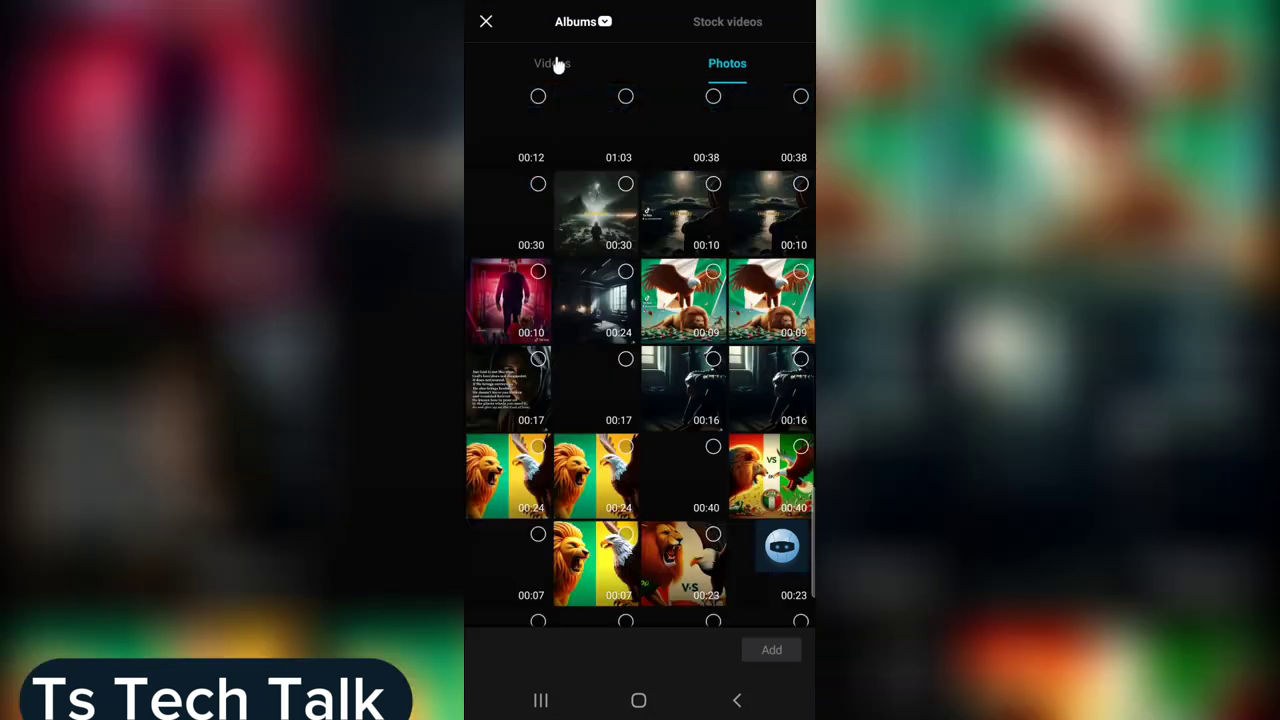
click(492, 145)
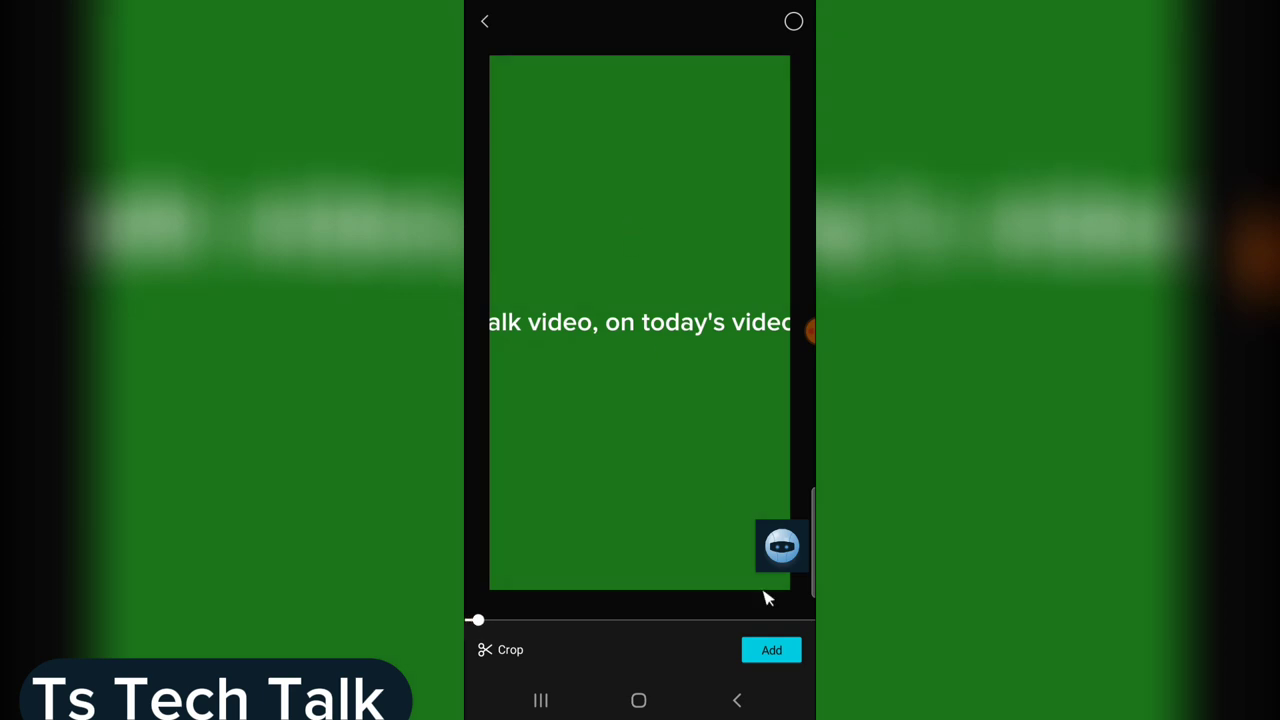
click(768, 656)
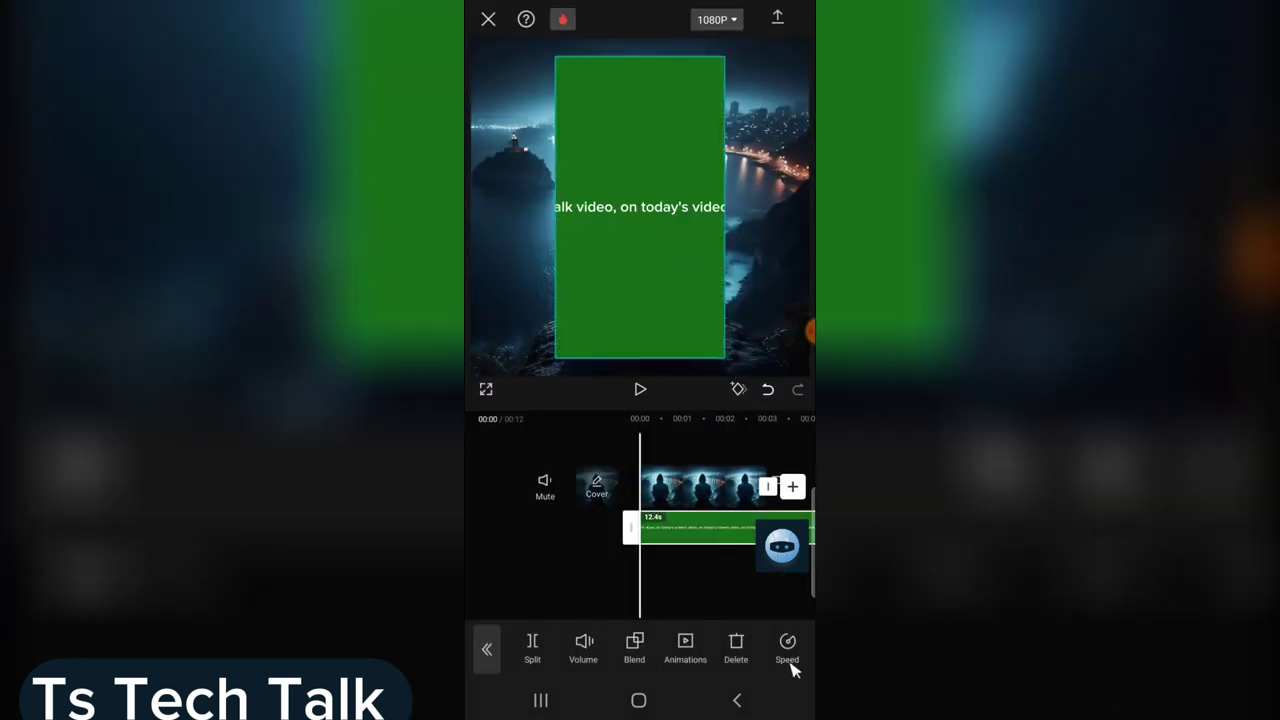
Step: Apply a chroma key to the overlay video, sampling the green background as the key colour
drag(792, 670, 536, 662)
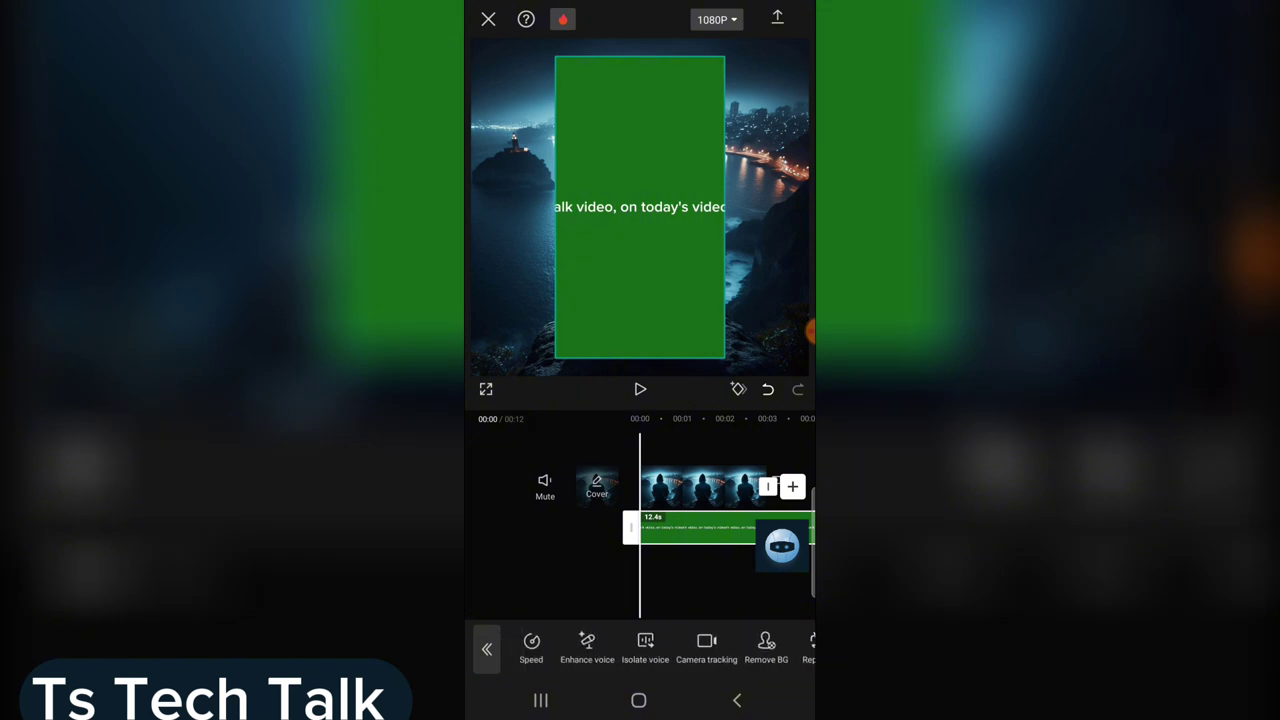
drag(707, 652, 727, 652)
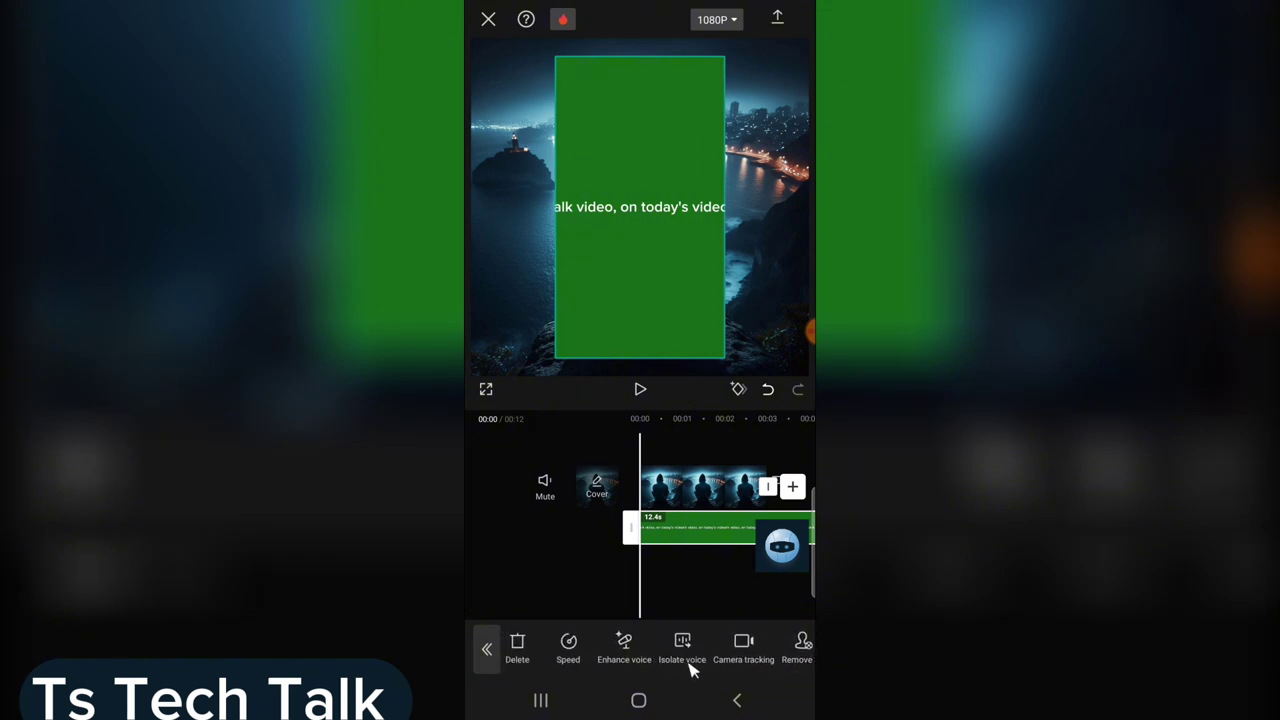
scroll(700, 662, down, 1)
scroll(766, 655, down, 4)
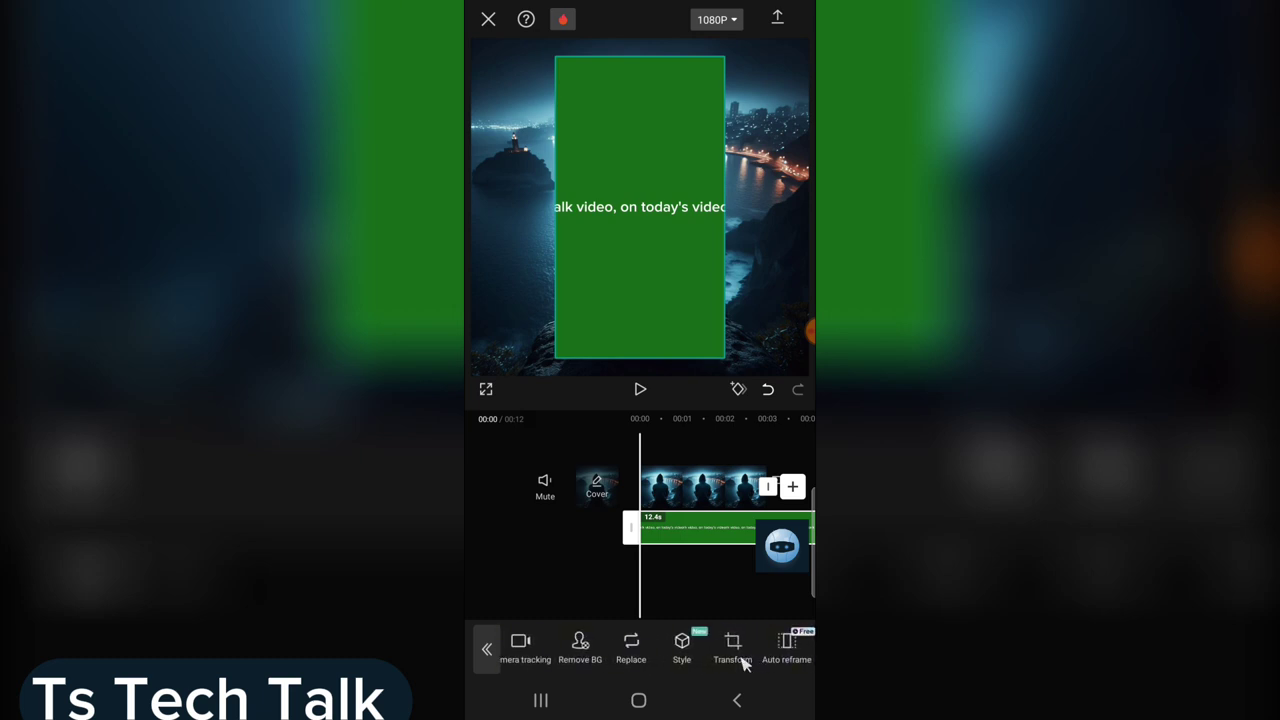
click(580, 648)
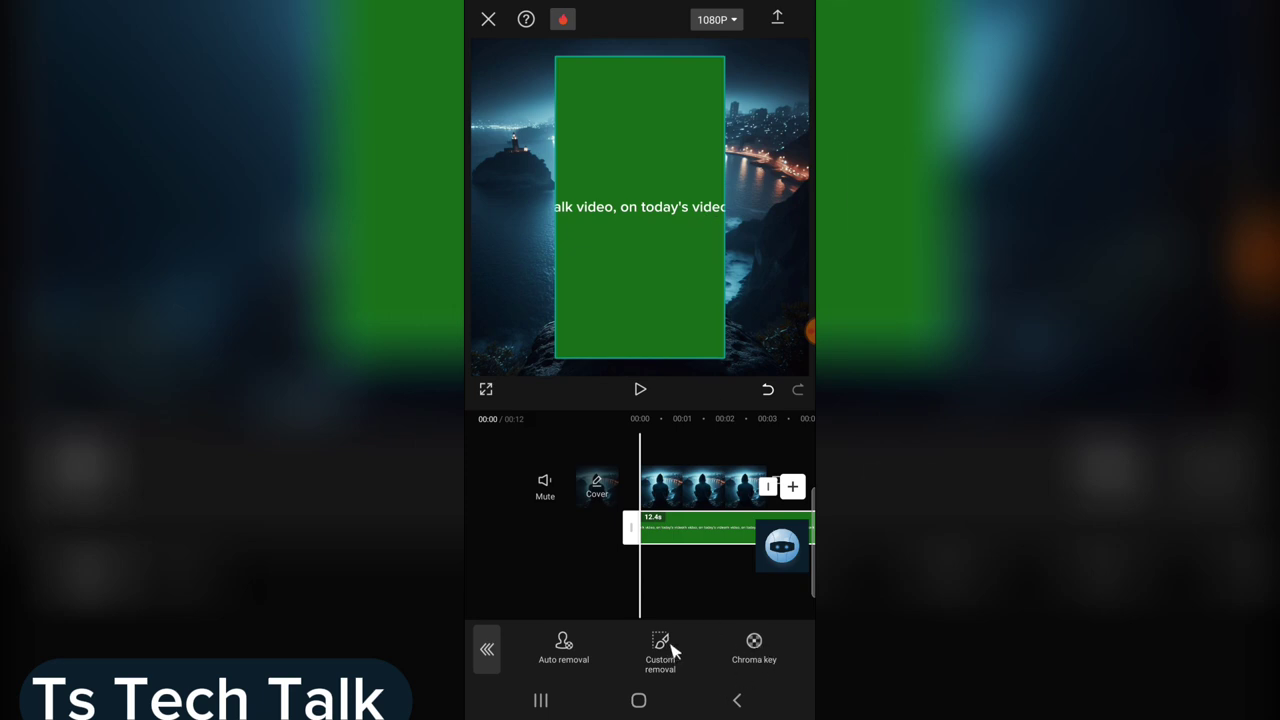
click(754, 645)
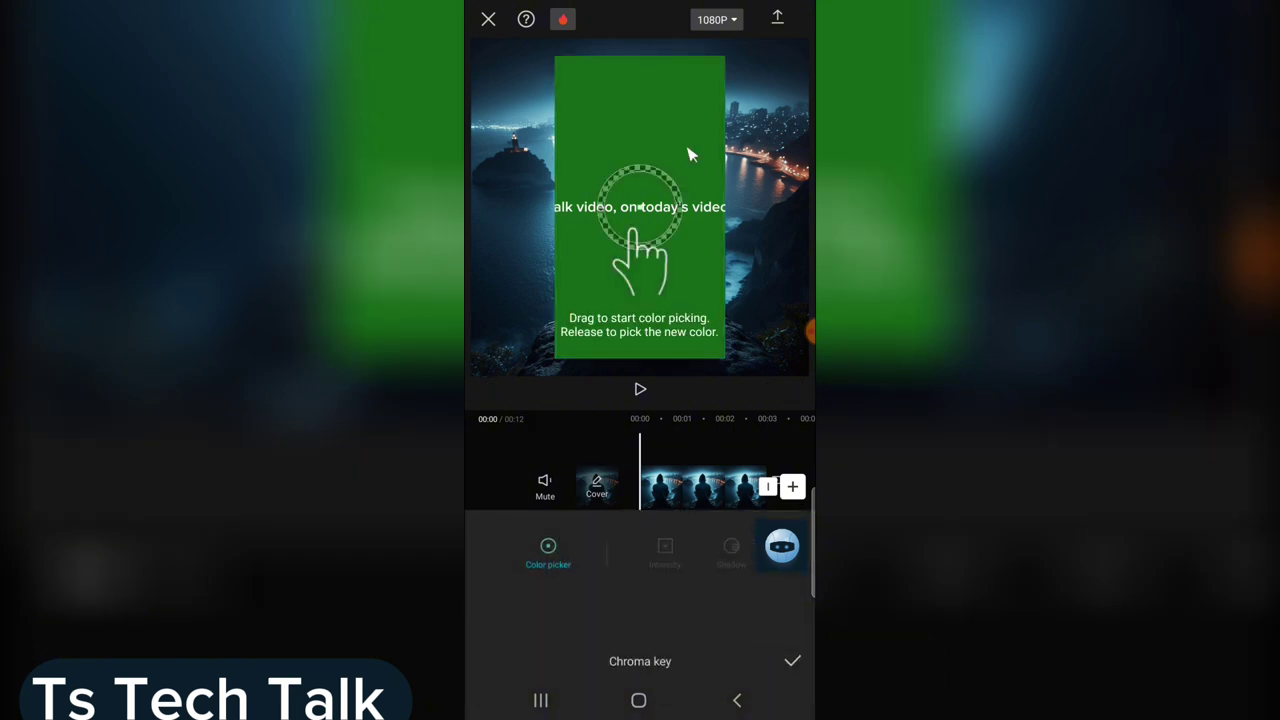
drag(658, 252, 680, 138)
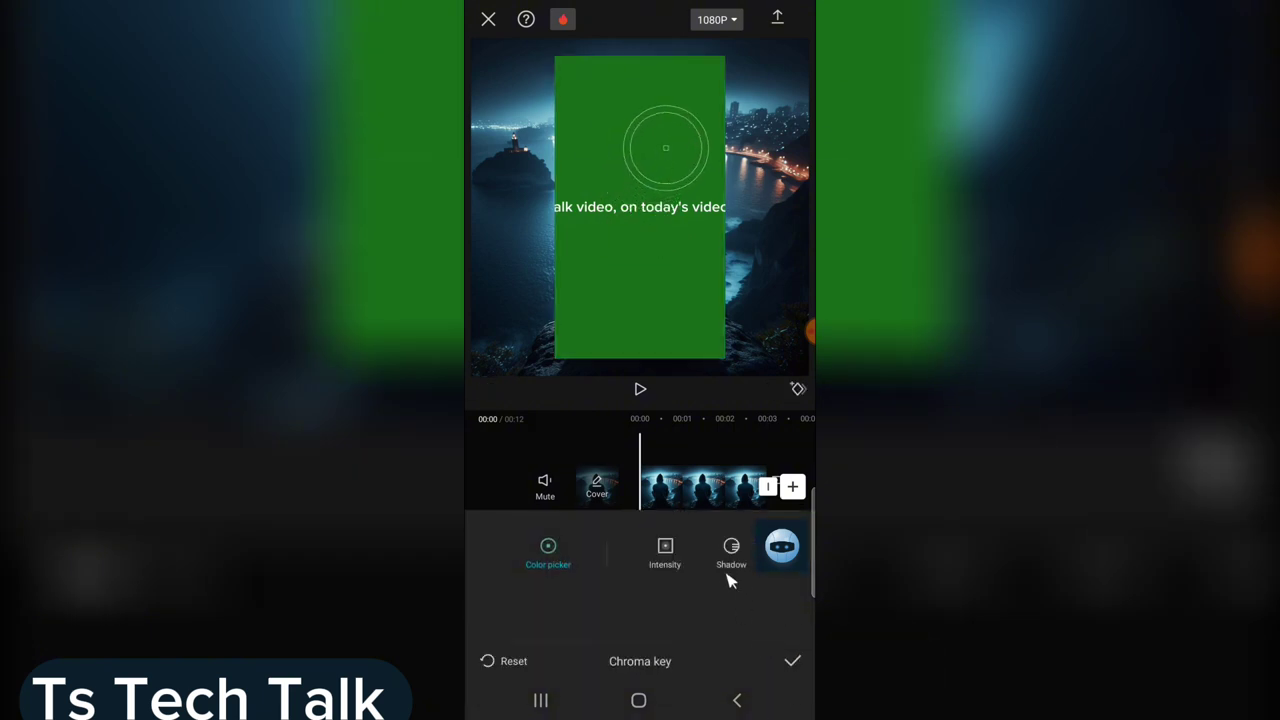
click(793, 663)
Step: Apply automatic background removal to the green overlay video and deselect it
click(575, 645)
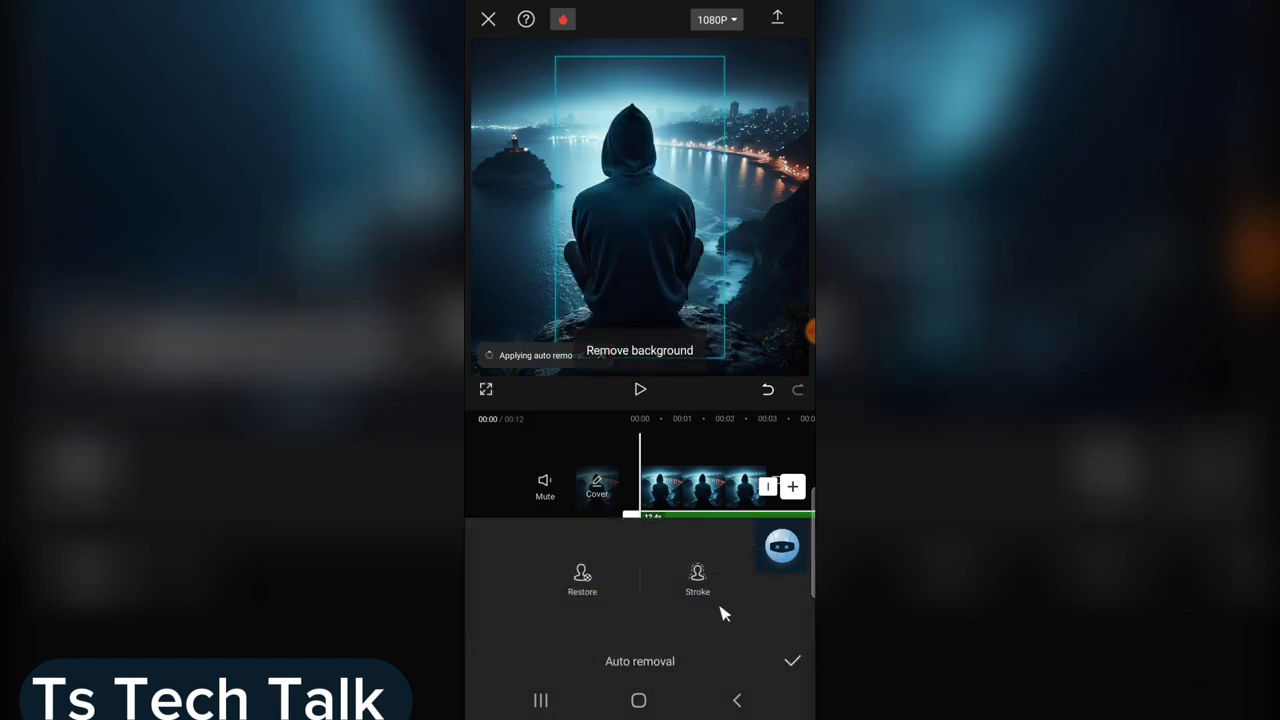
click(793, 662)
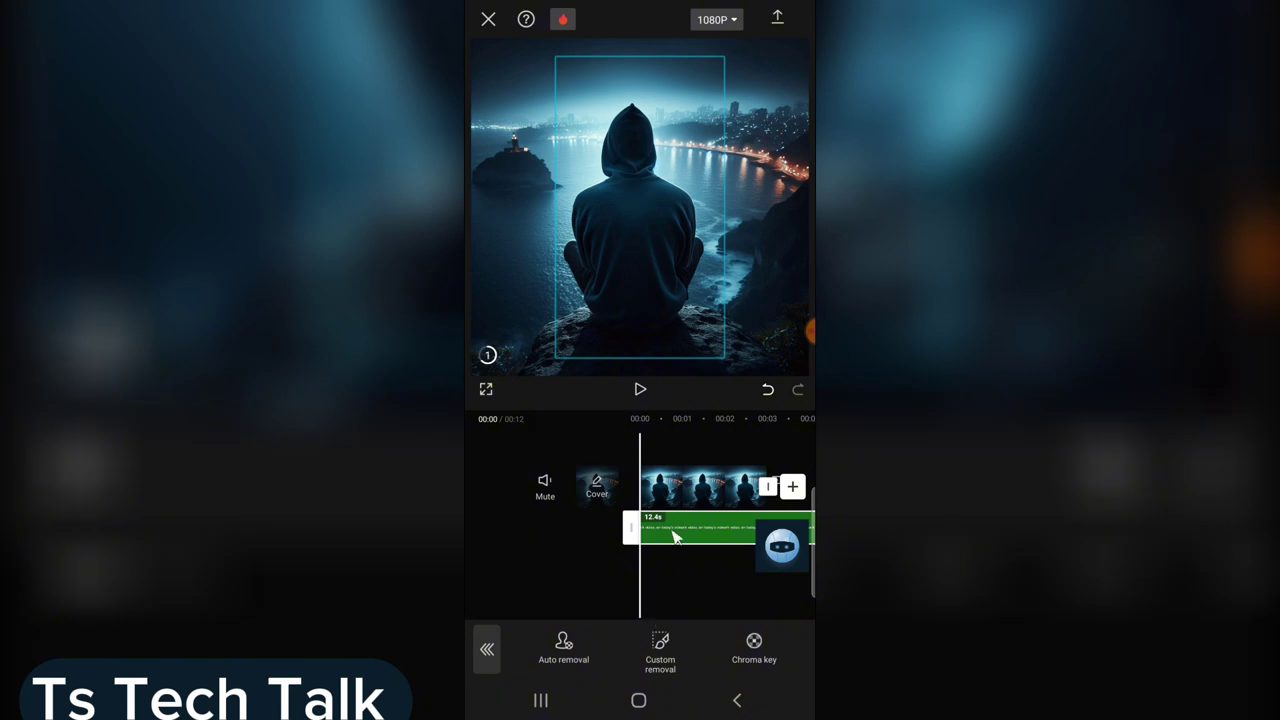
click(668, 576)
Step: Extend the photo clip to the end of the overlay video, at about 00:12
click(731, 497)
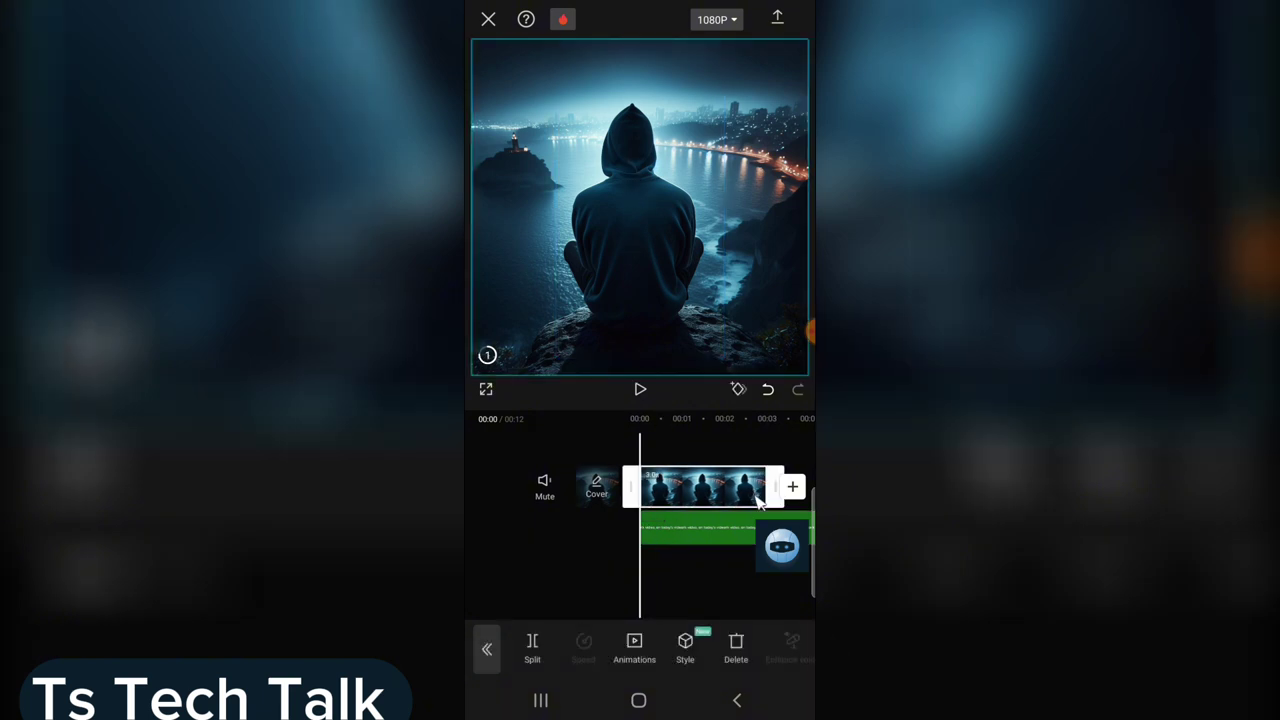
drag(775, 500, 655, 488)
click(700, 494)
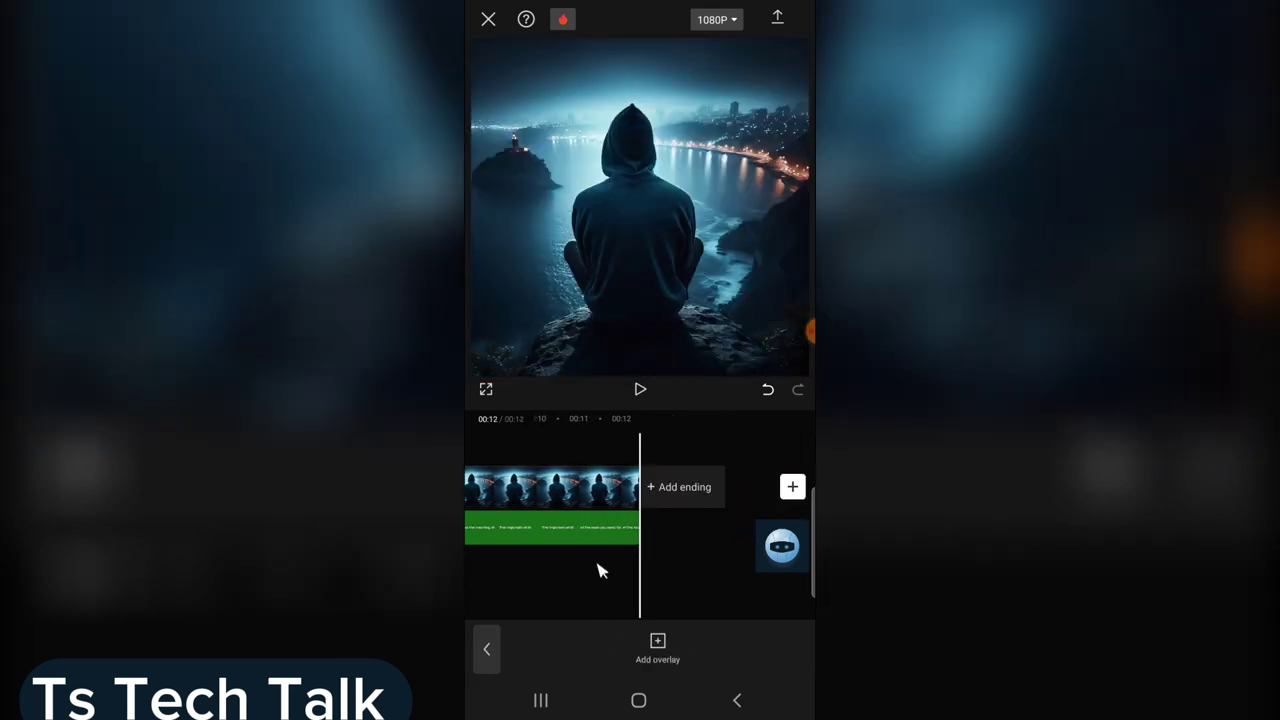
Step: Play the project from the beginning to about 00:06 to check the voiceover over the photo
drag(598, 571, 700, 571)
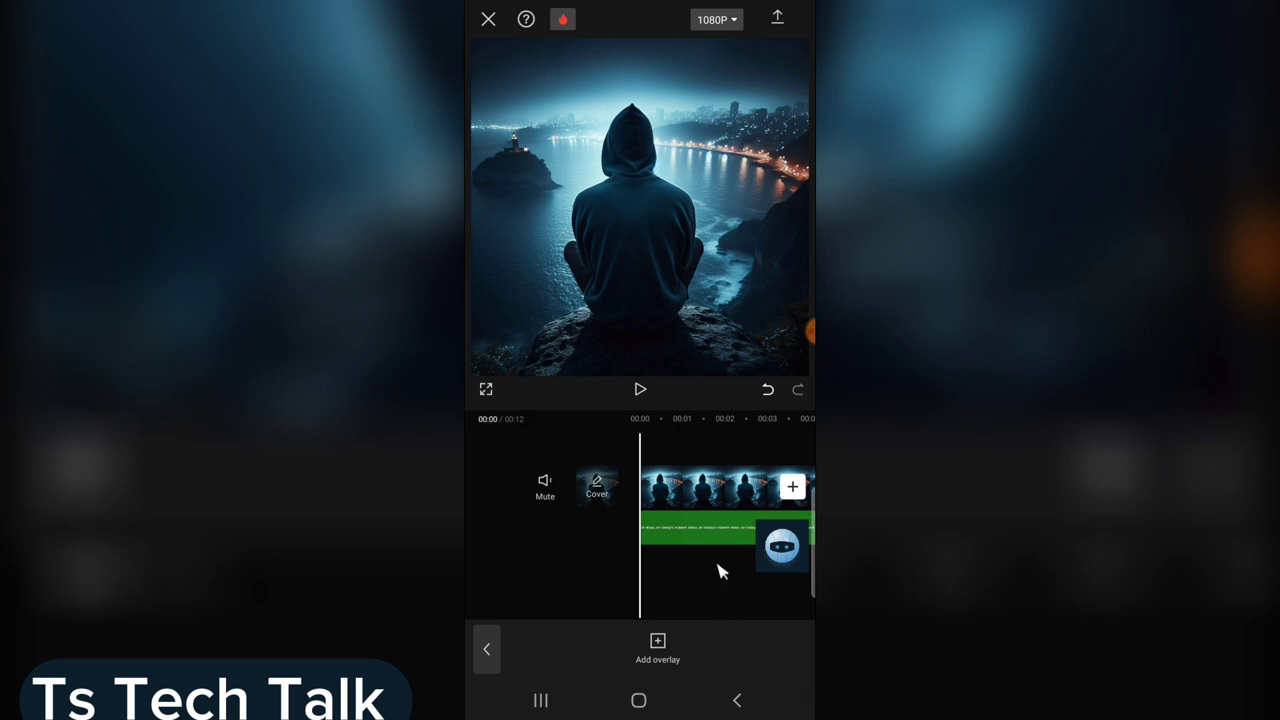
click(640, 390)
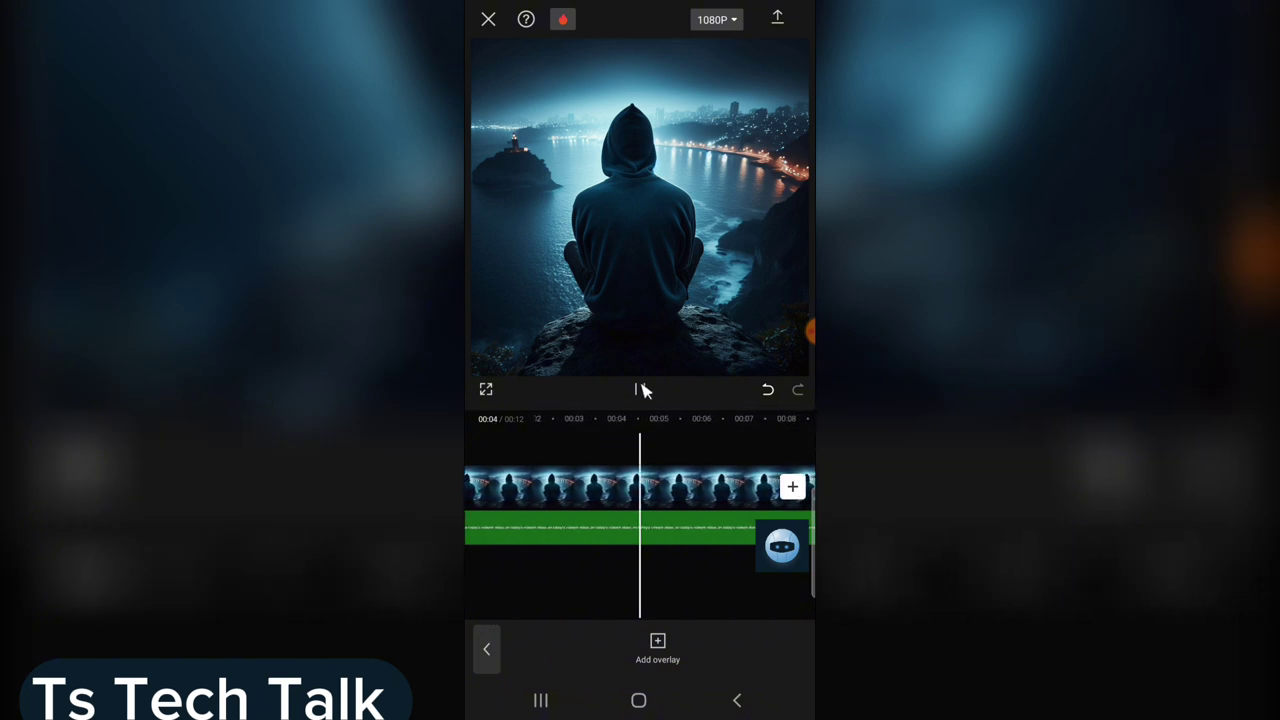
click(641, 389)
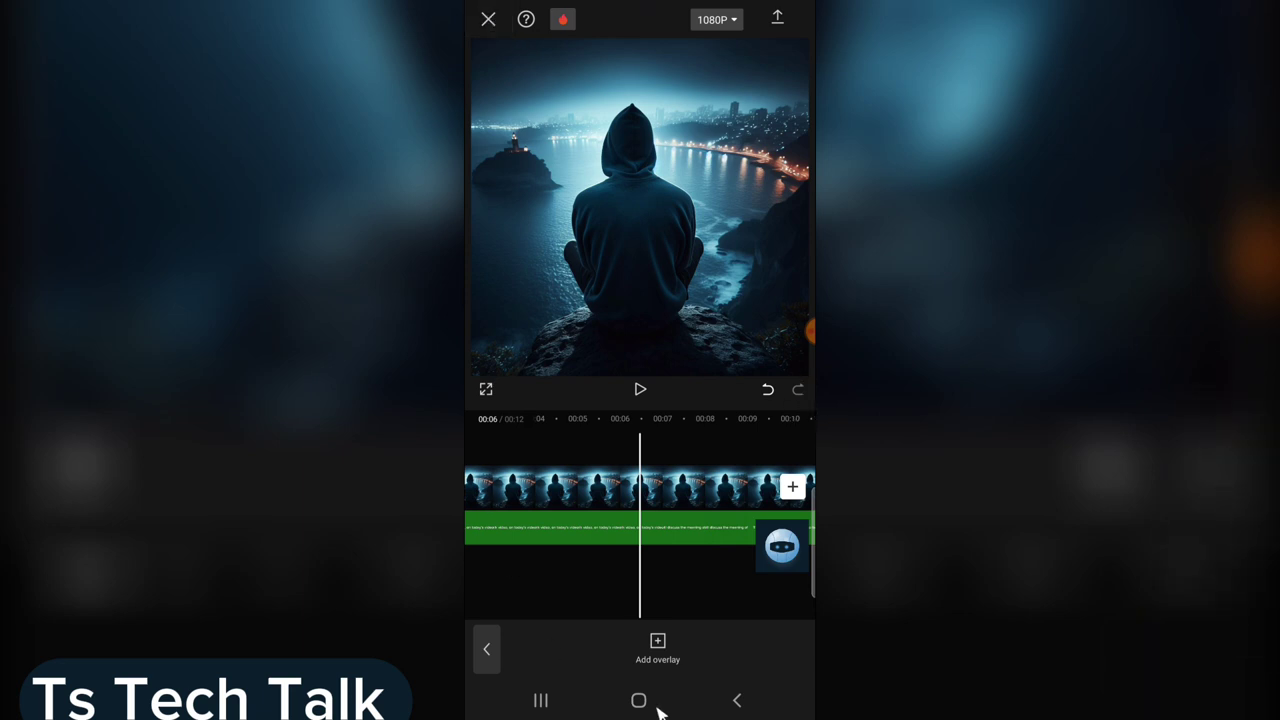
Step: Close CapCut and switch to the Chrome browser with the ttsmaker.com text-to-speech page
click(541, 701)
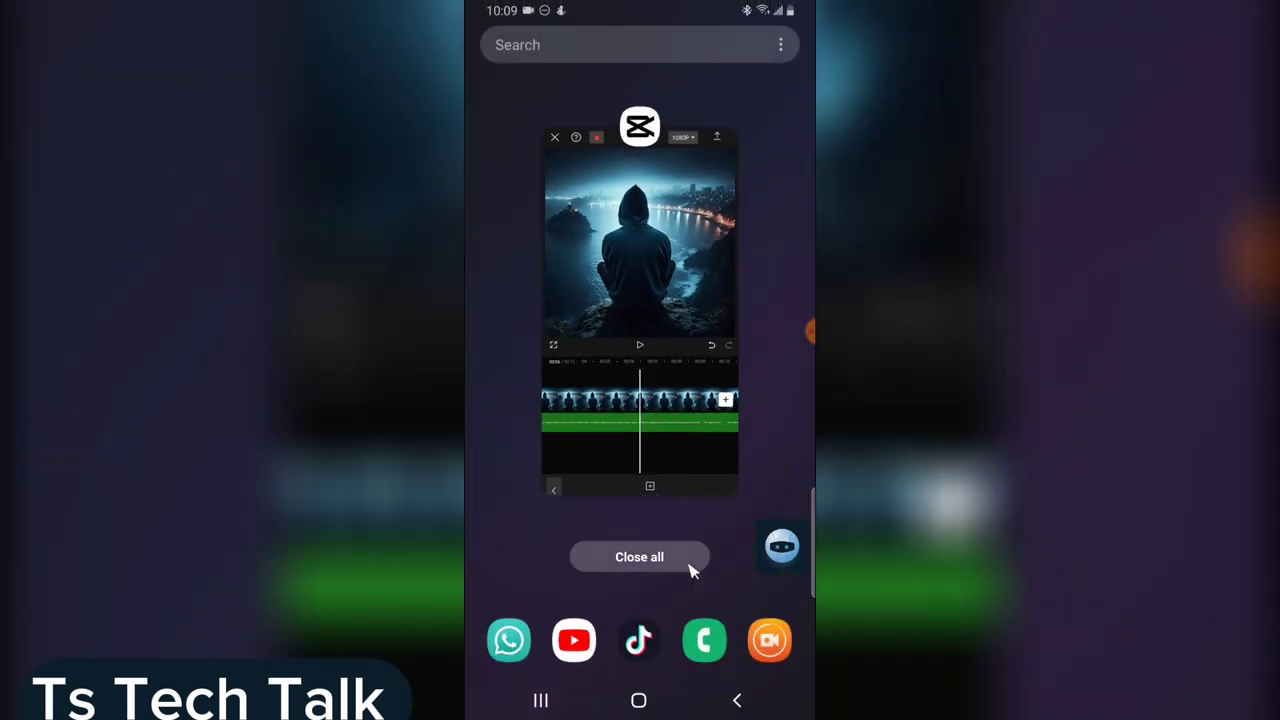
drag(703, 400, 677, 100)
drag(660, 374, 697, 151)
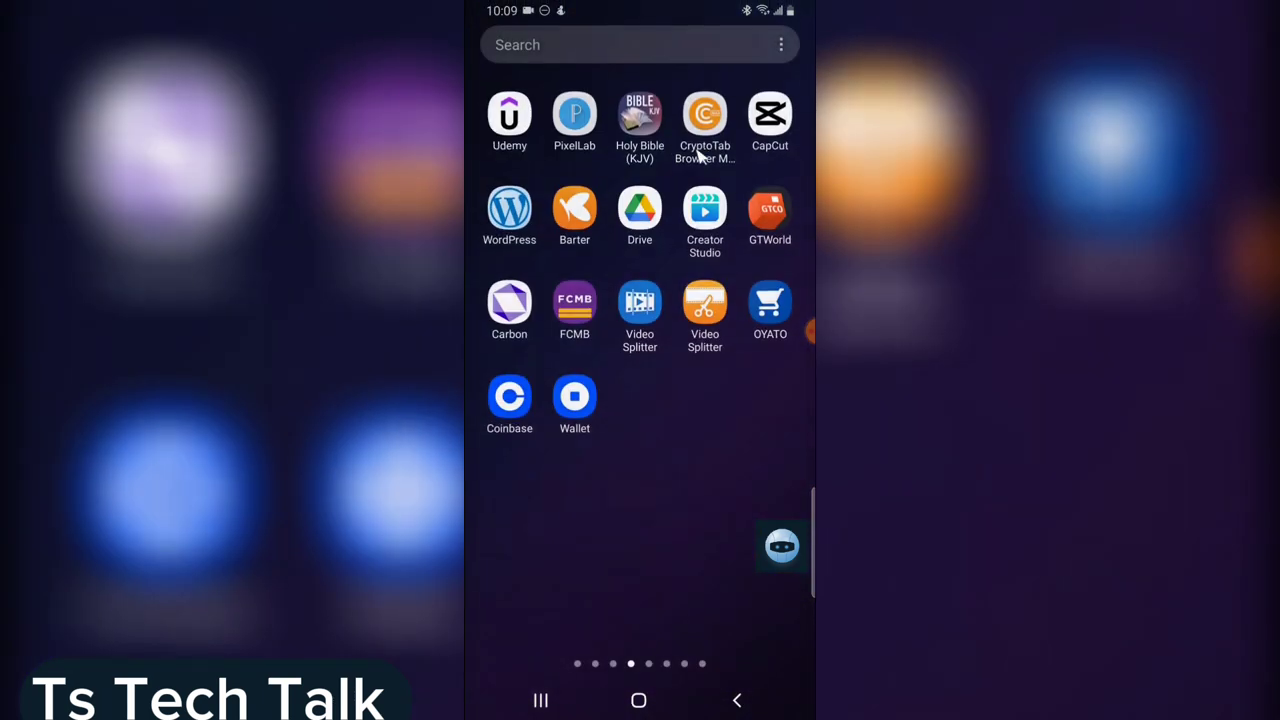
drag(528, 205, 654, 166)
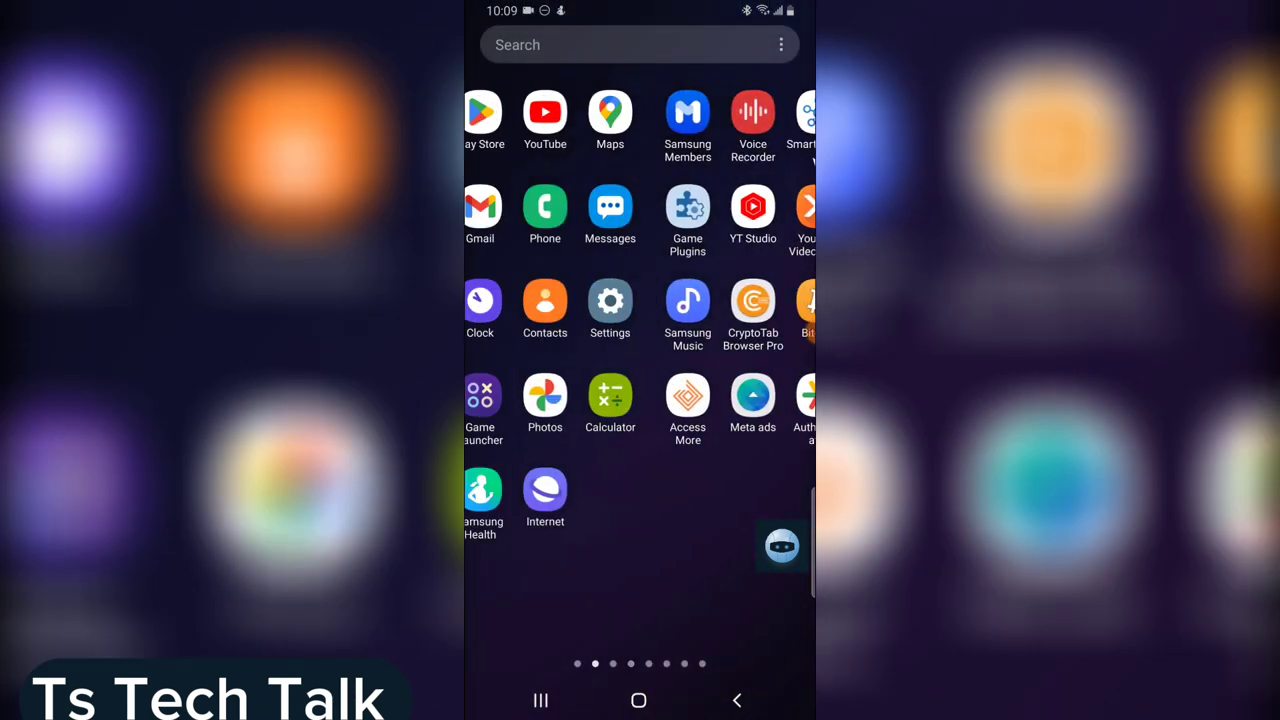
drag(560, 130, 648, 120)
click(574, 207)
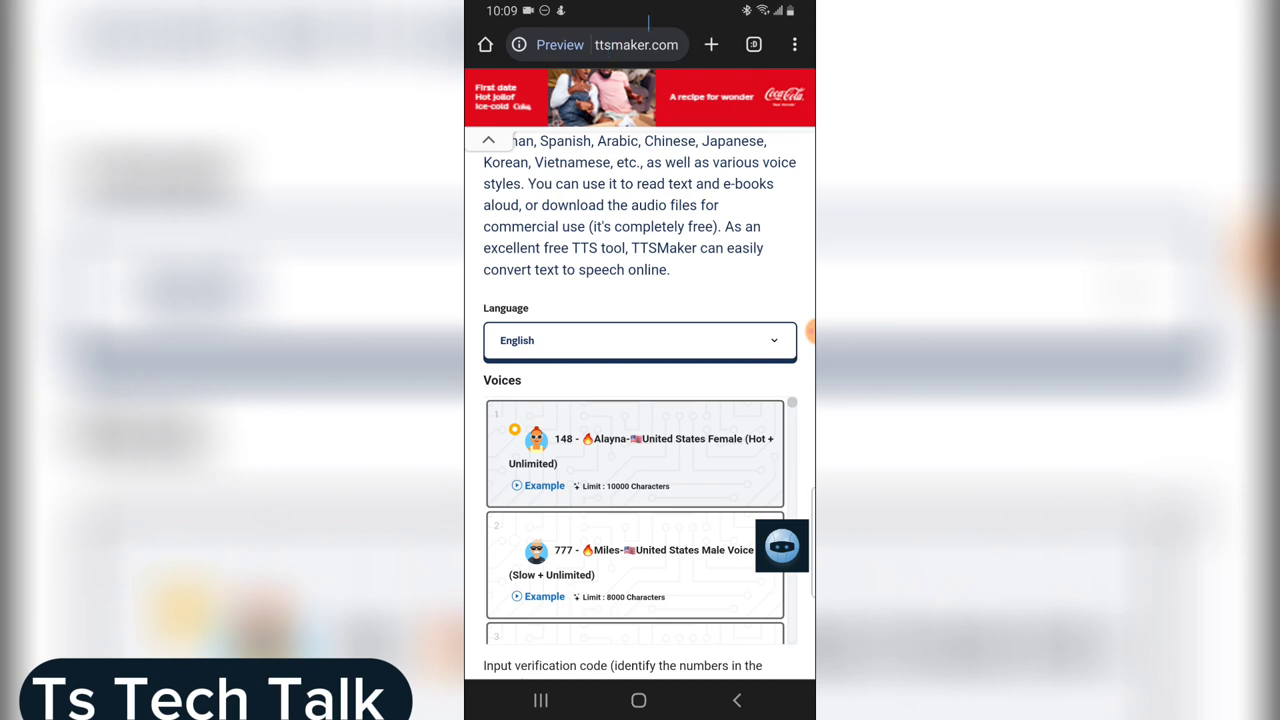
Step: Extend the script after "Ts Tech Talk video" with ", I will show you how to make an Ai talk, and all the tools you need"
scroll(651, 252, up, 10)
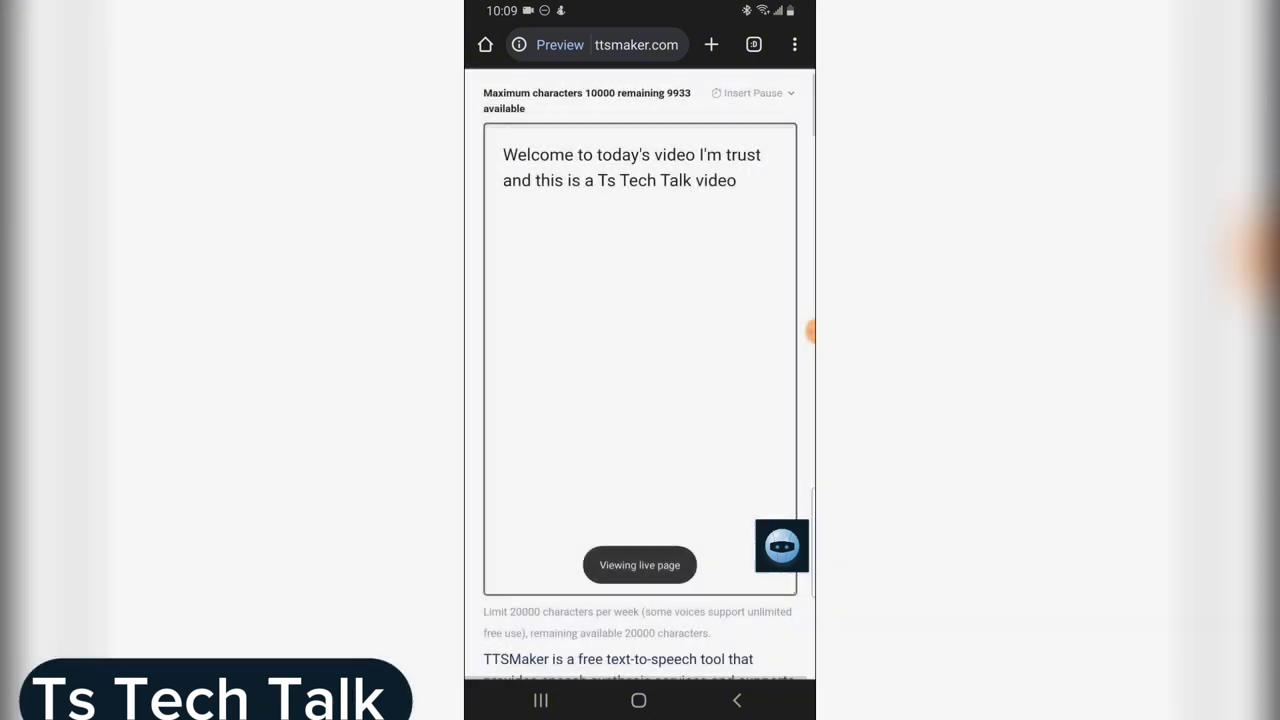
click(734, 235)
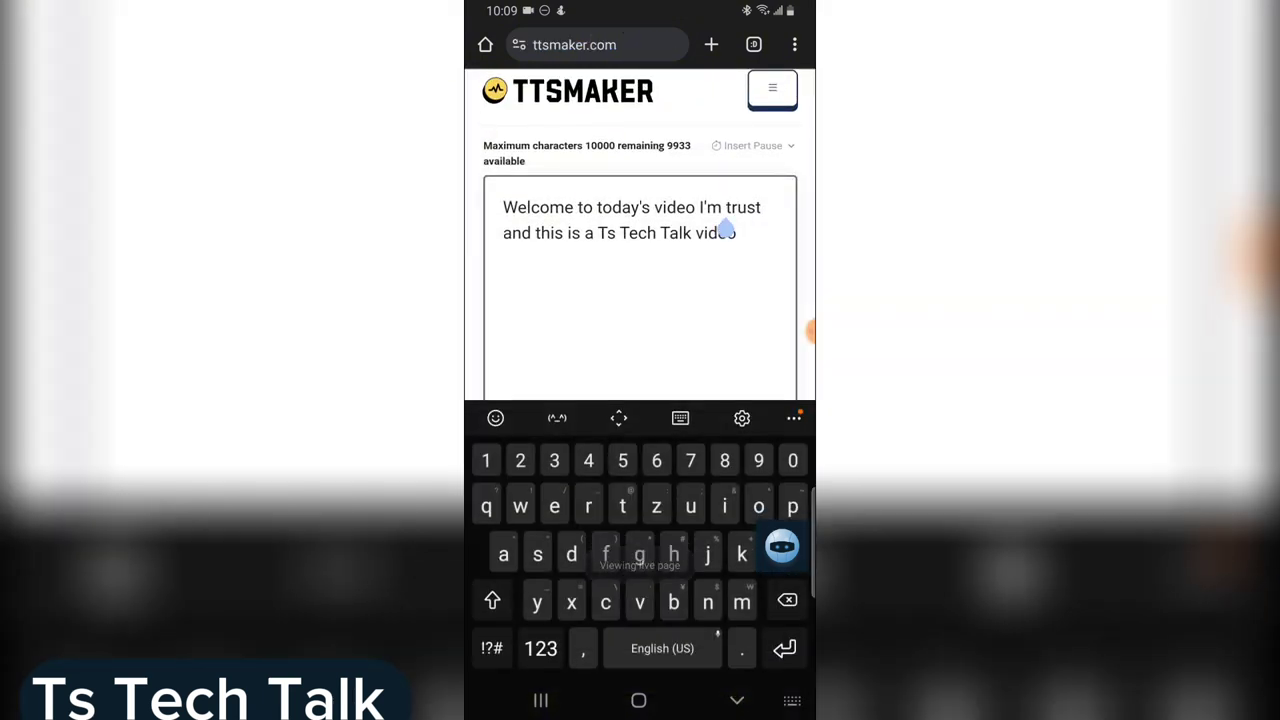
text(, I will show you how to m)
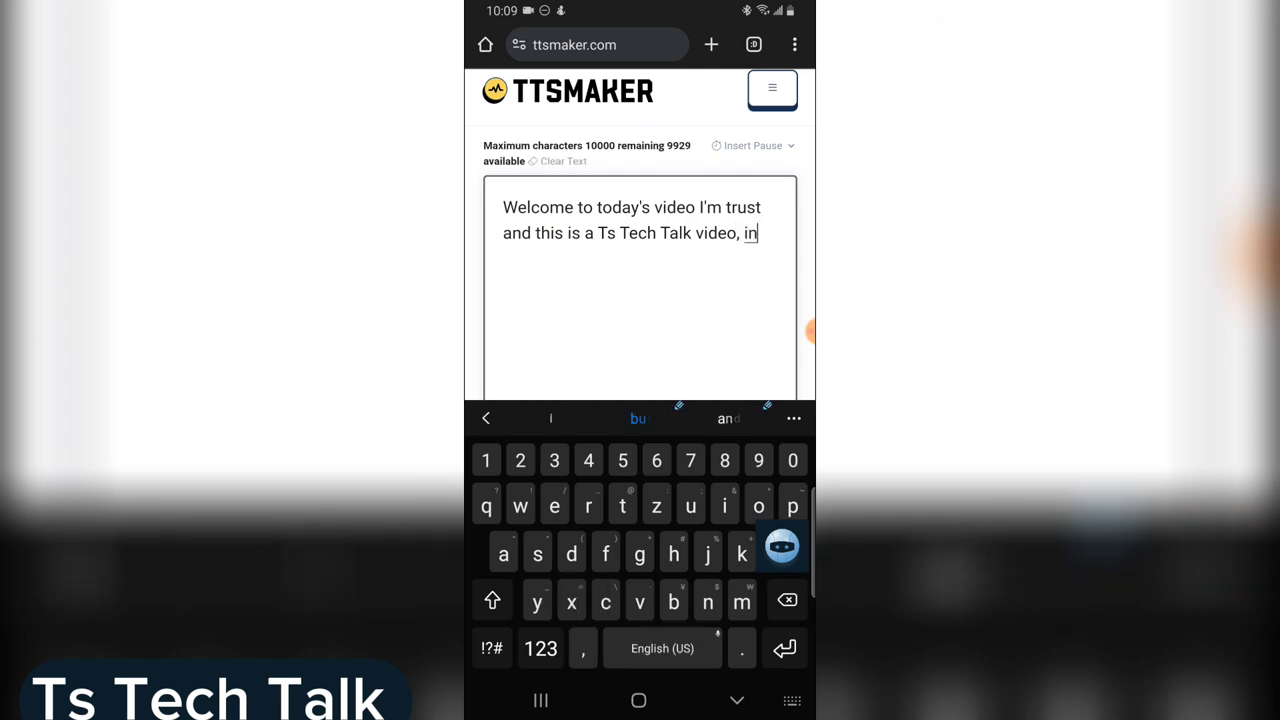
text(ake an Ai talk)
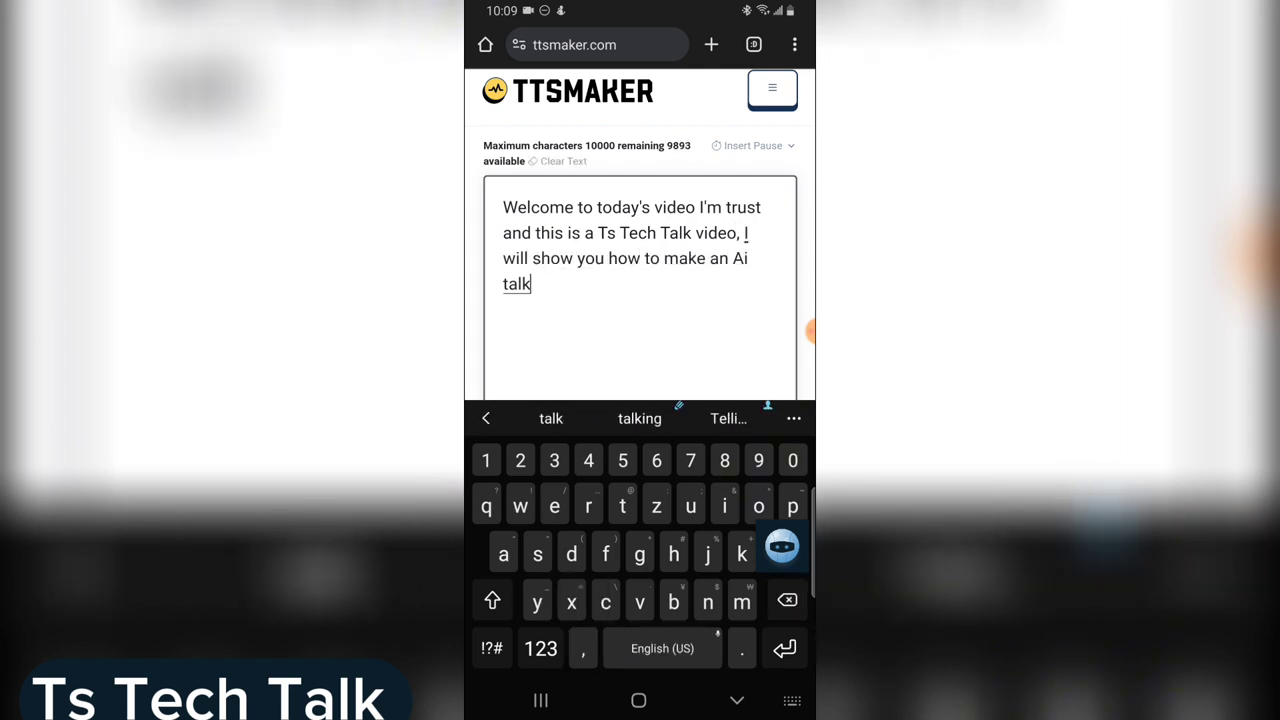
text(, )
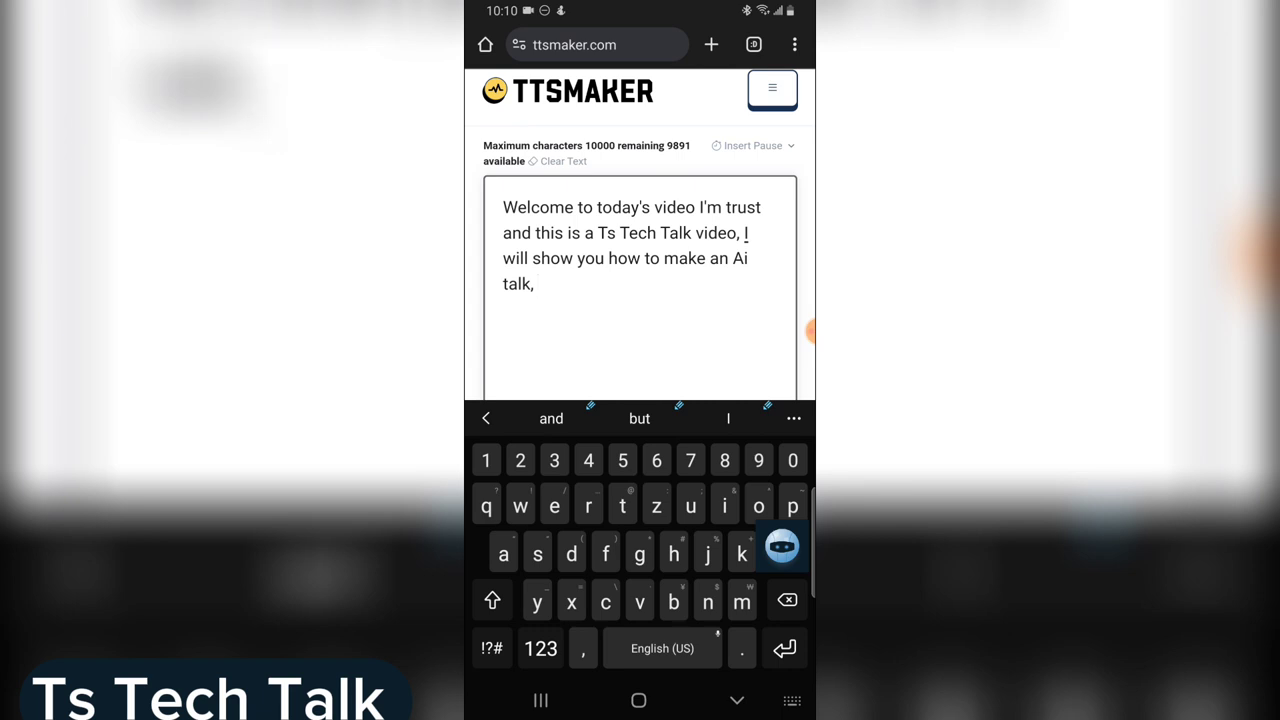
text(and all )
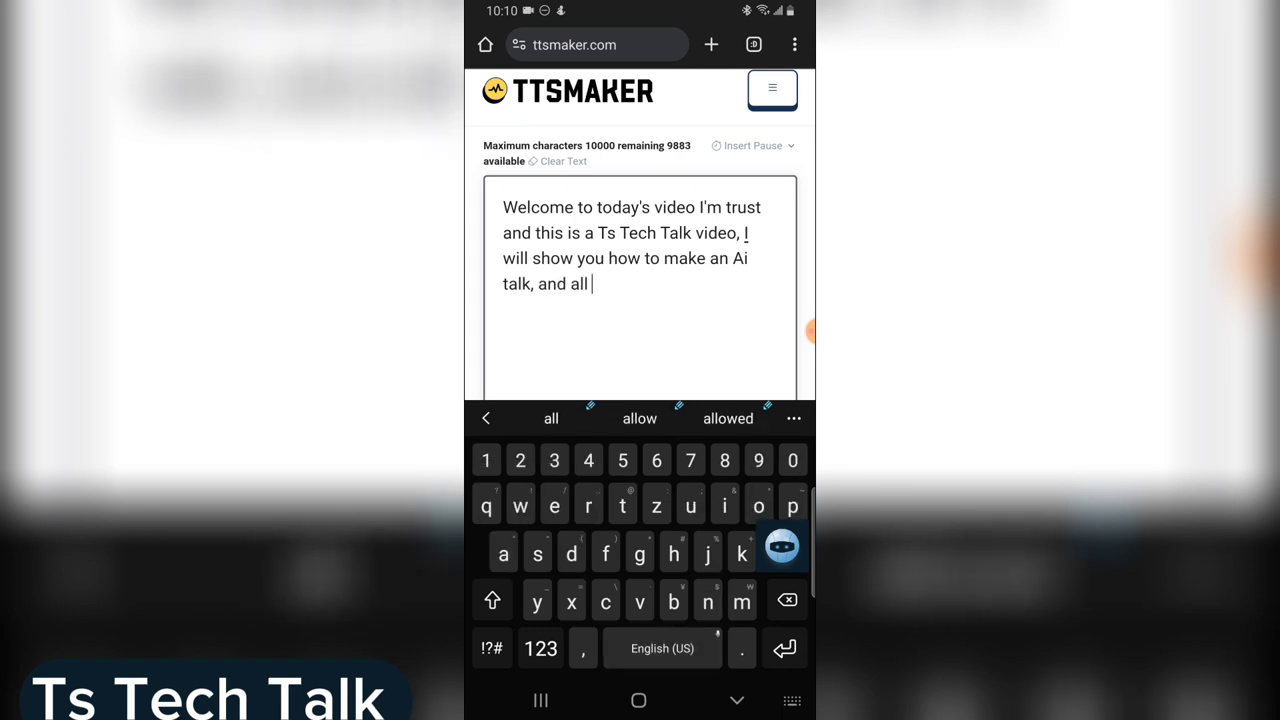
text(the tools )
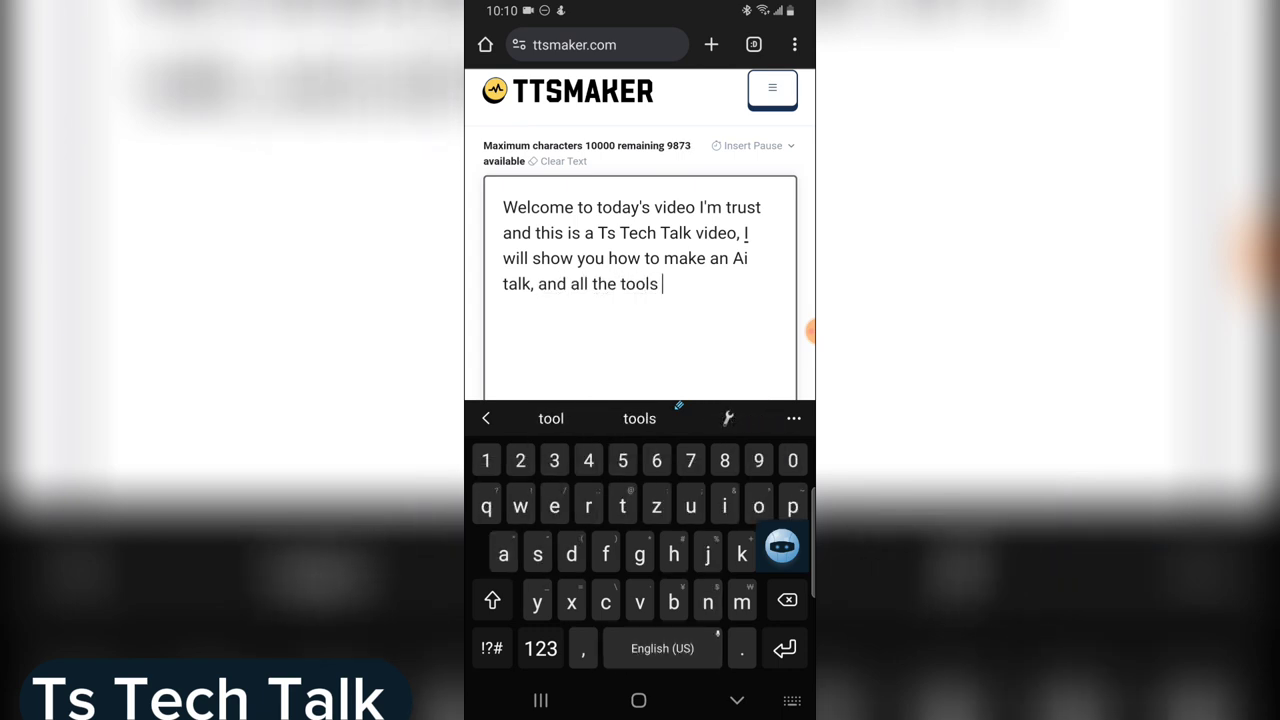
text(you need)
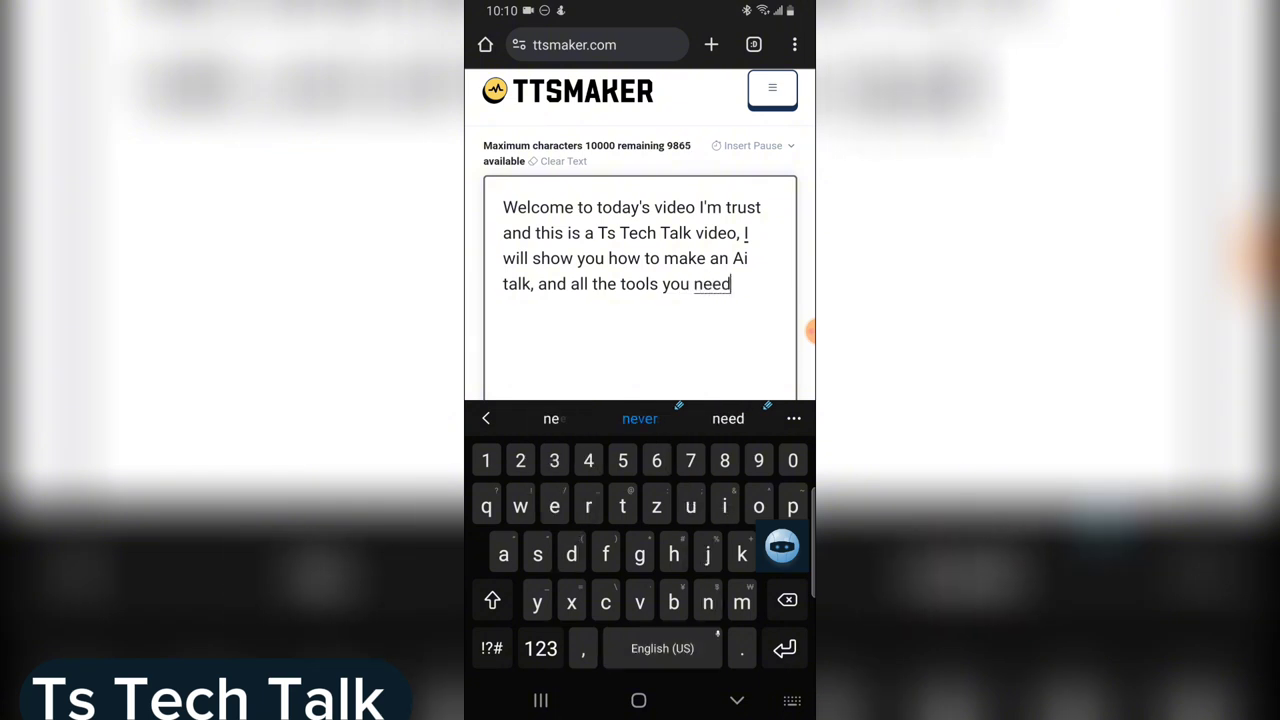
key(Escape)
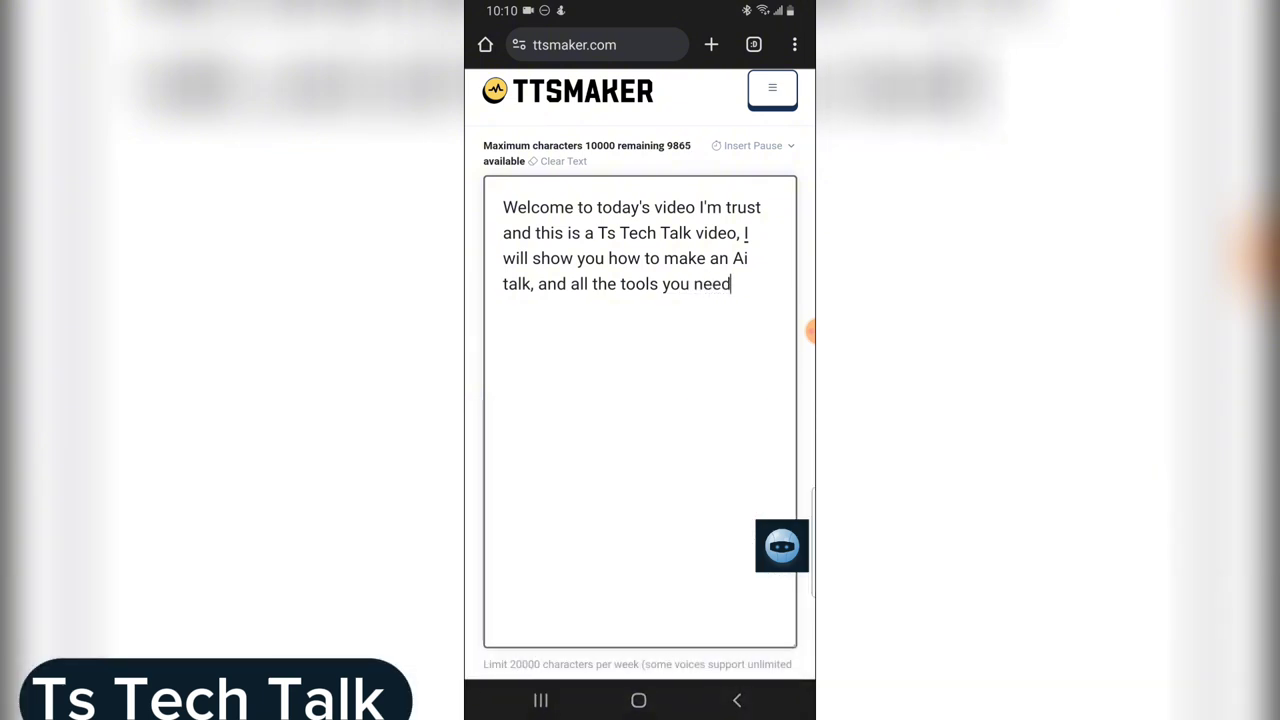
Step: Replace the comma after "Ts Tech Talk video" in the script with a full stop
click(736, 255)
key(BackSpace)
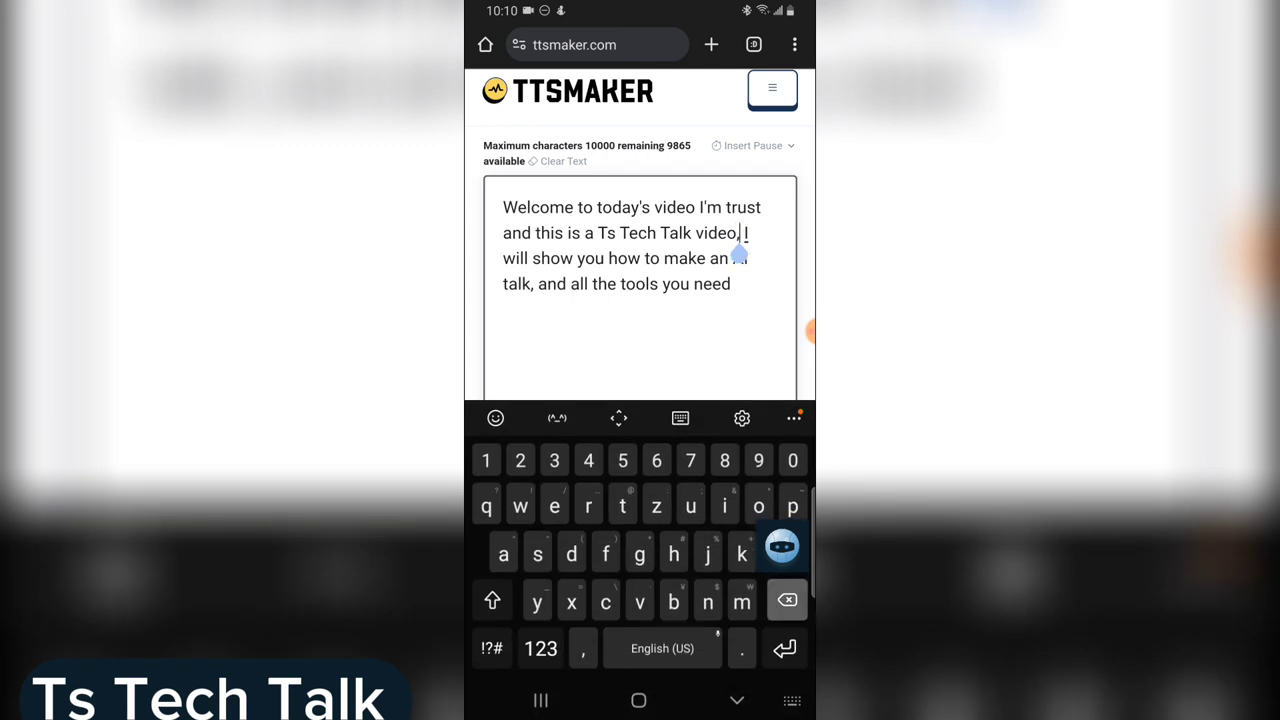
text(.)
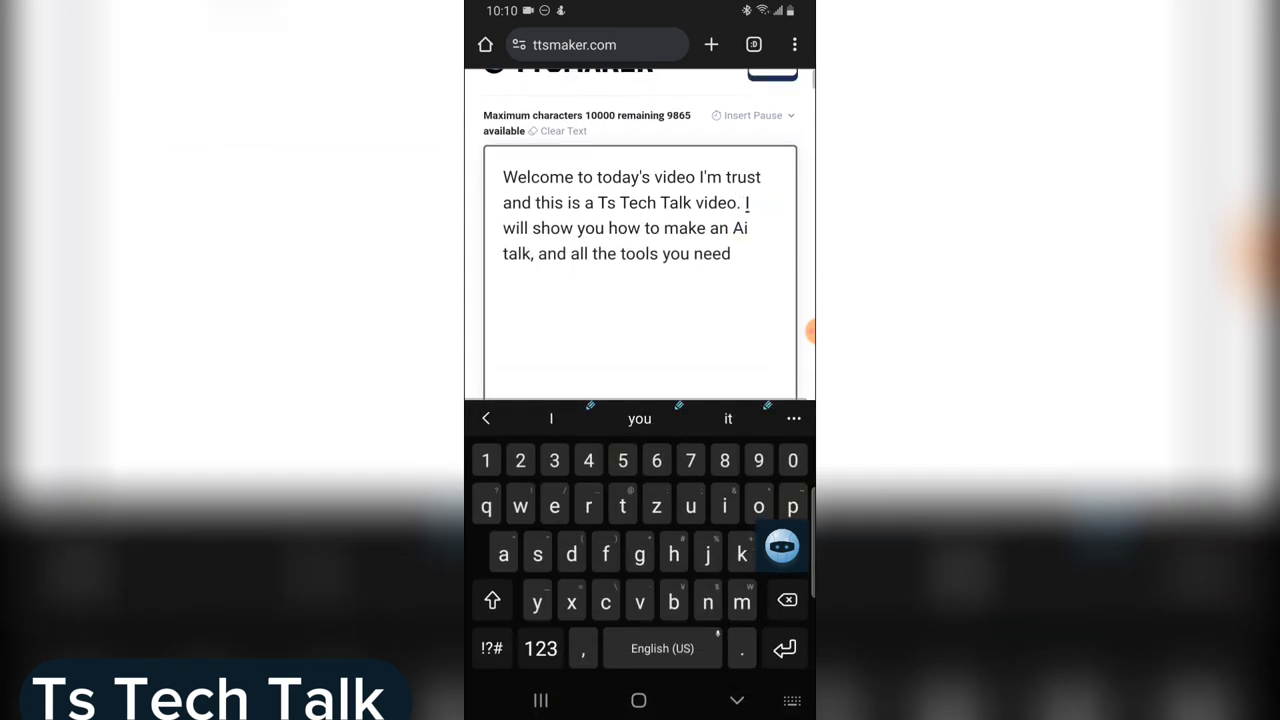
scroll(640, 250, down, 2)
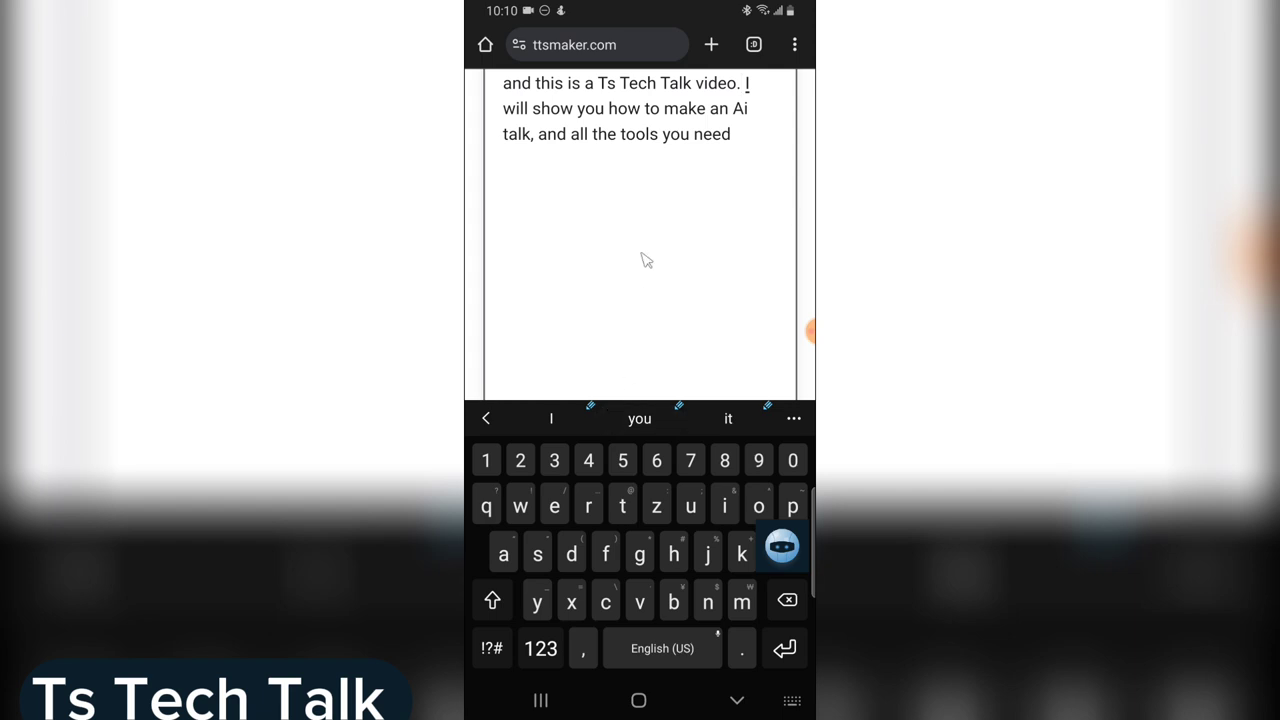
click(650, 134)
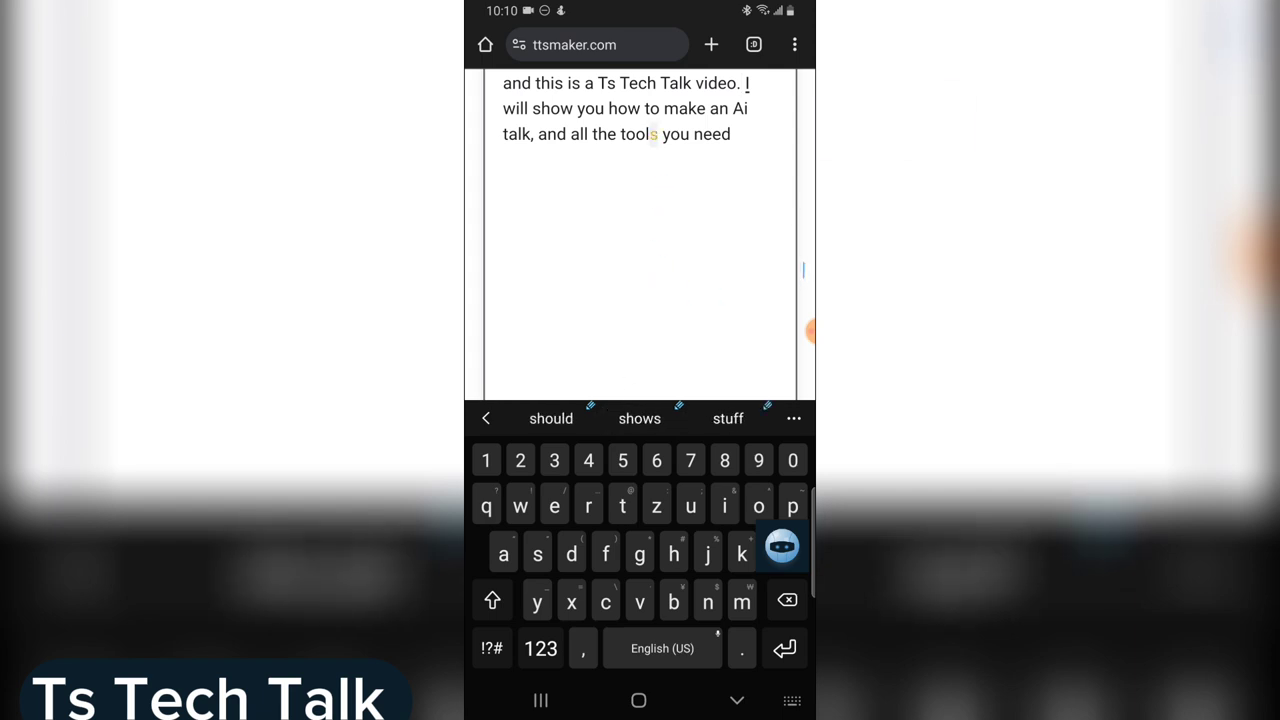
key(Escape)
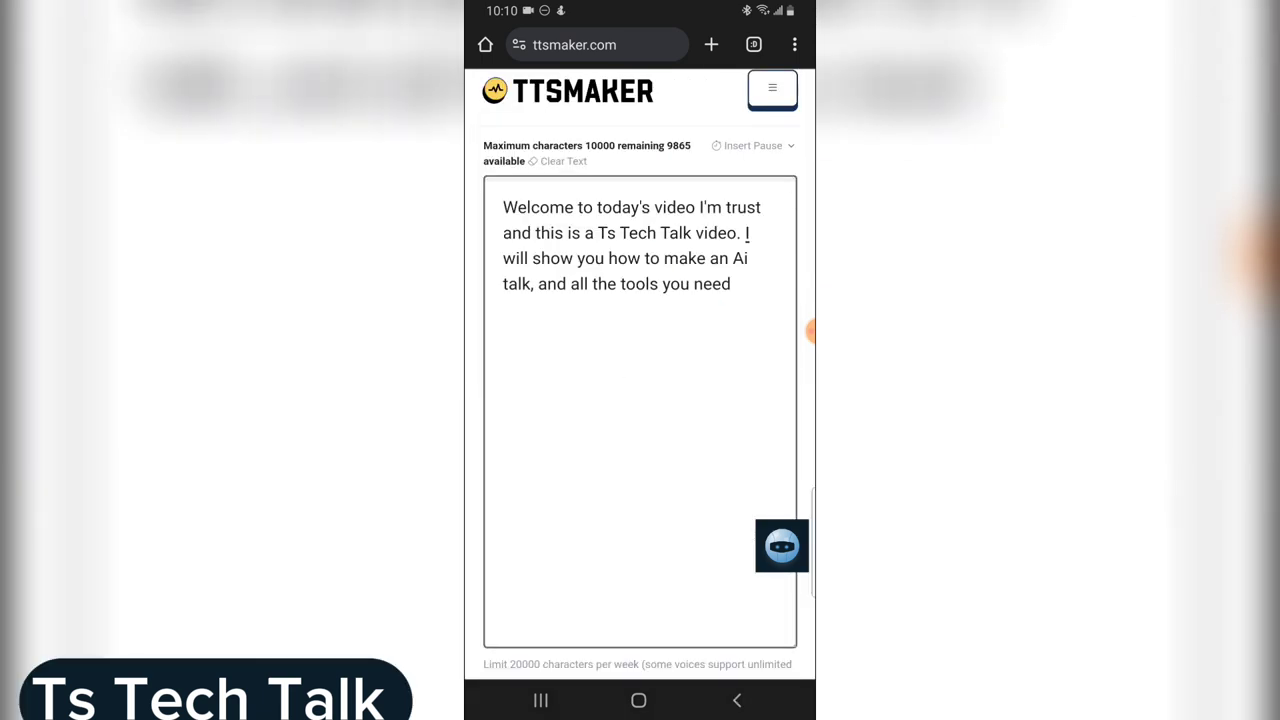
Step: Examine the available speech languages and keep English selected
scroll(806, 427, down, 5)
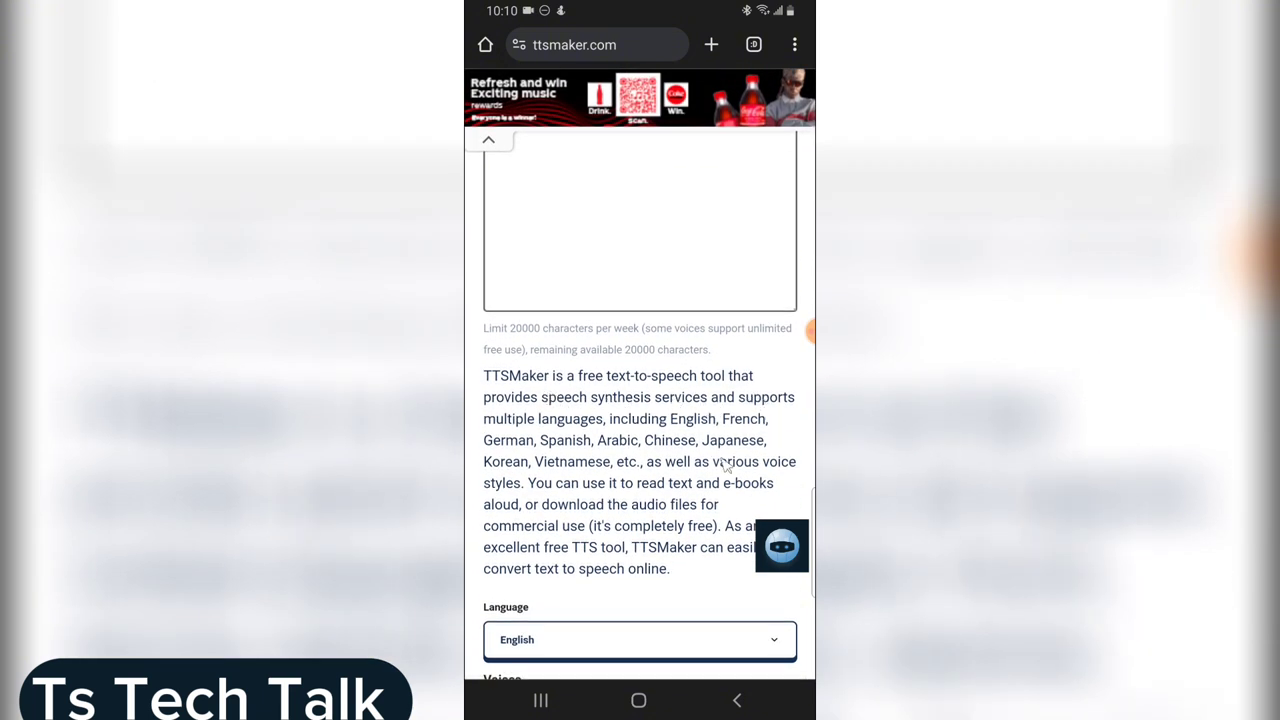
scroll(743, 440, down, 4)
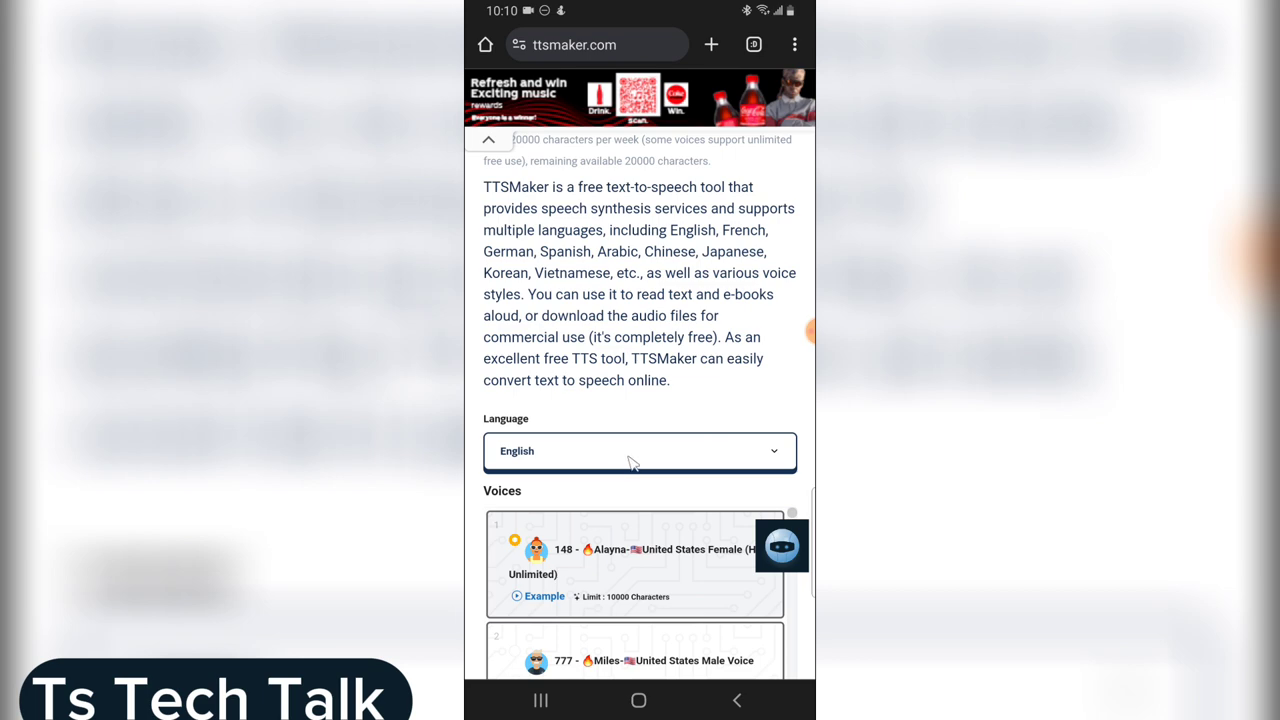
click(631, 462)
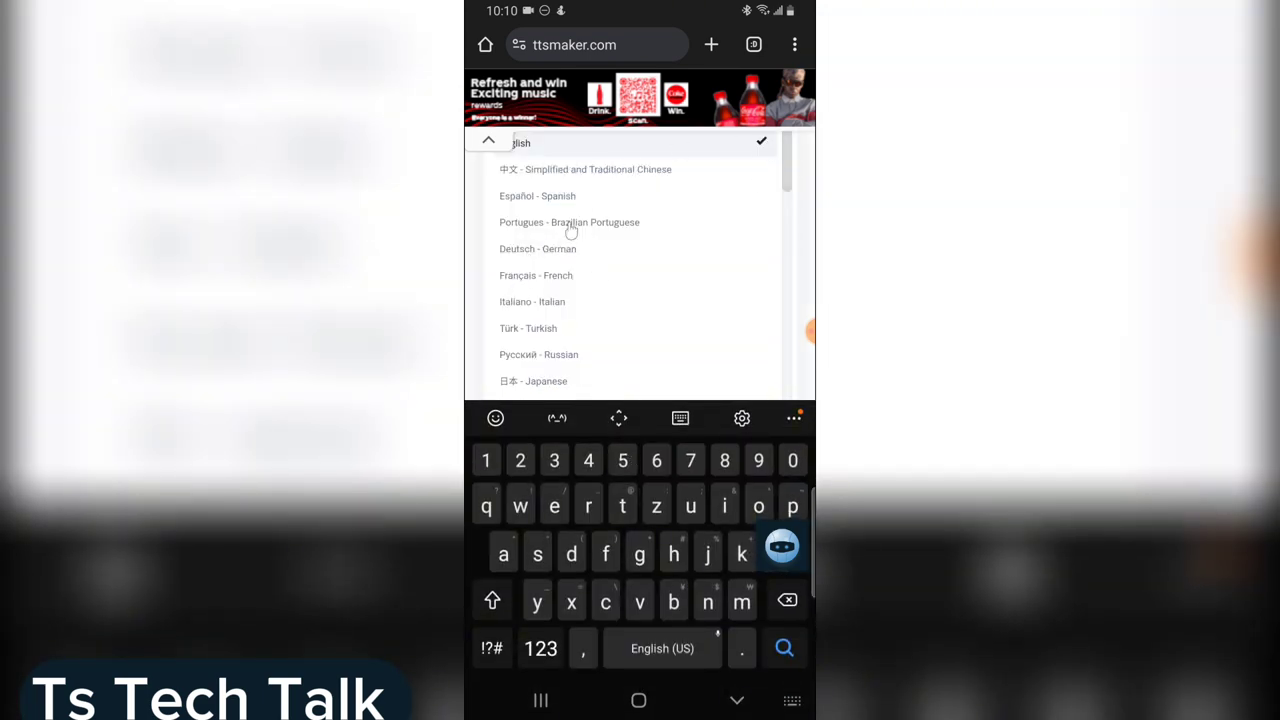
click(805, 272)
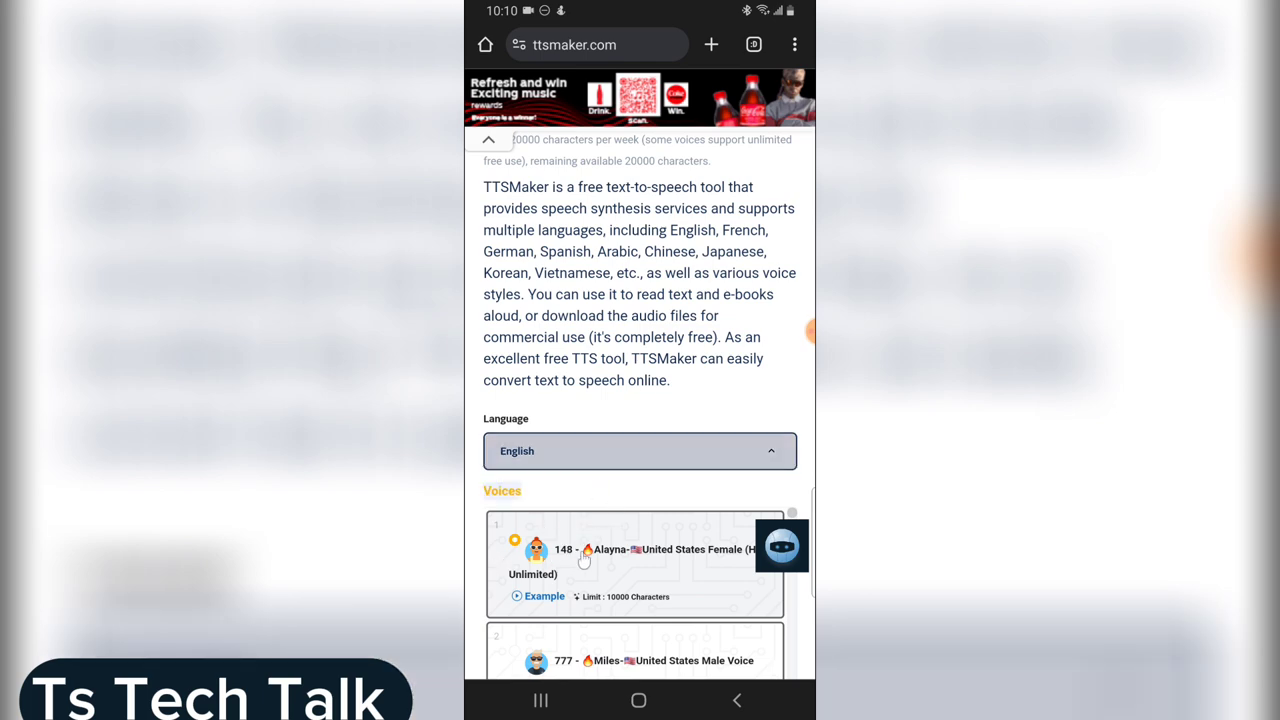
Step: Look over the English voices and the verification code and speech conversion section below them
scroll(590, 560, down, 2)
scroll(597, 565, down, 1)
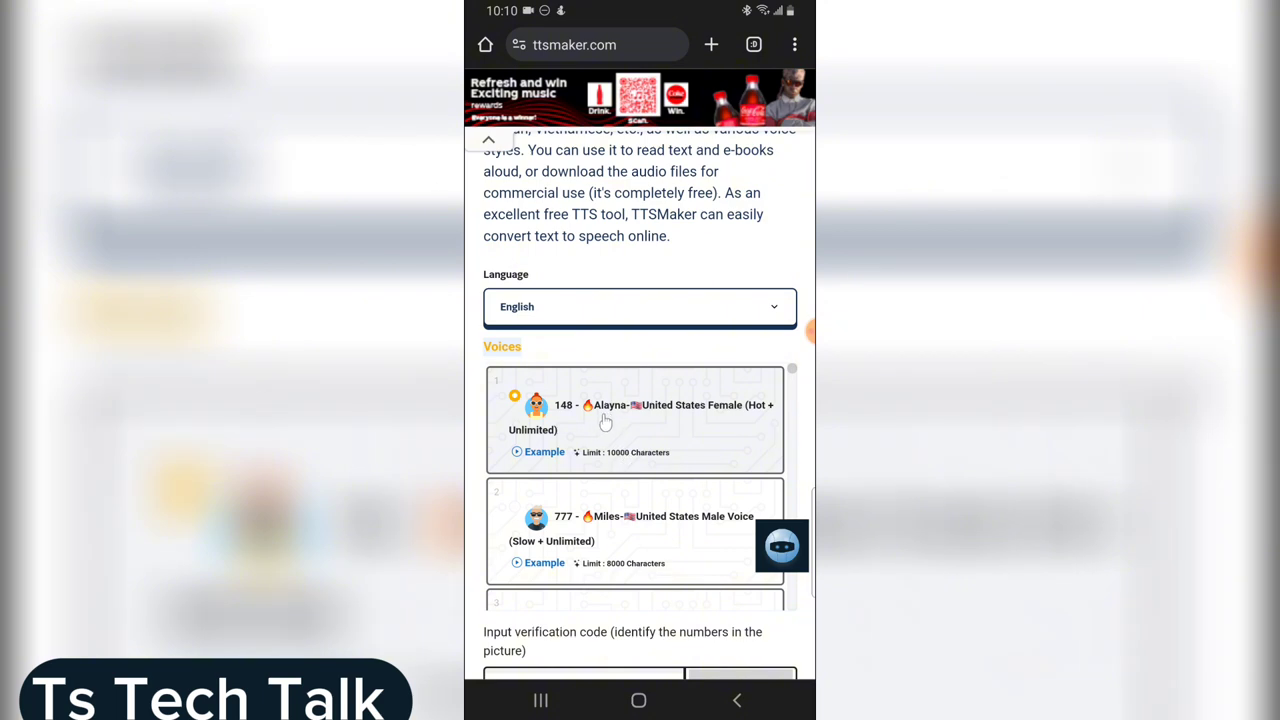
scroll(650, 450, down, 2)
scroll(653, 457, up, 2)
scroll(794, 443, down, 5)
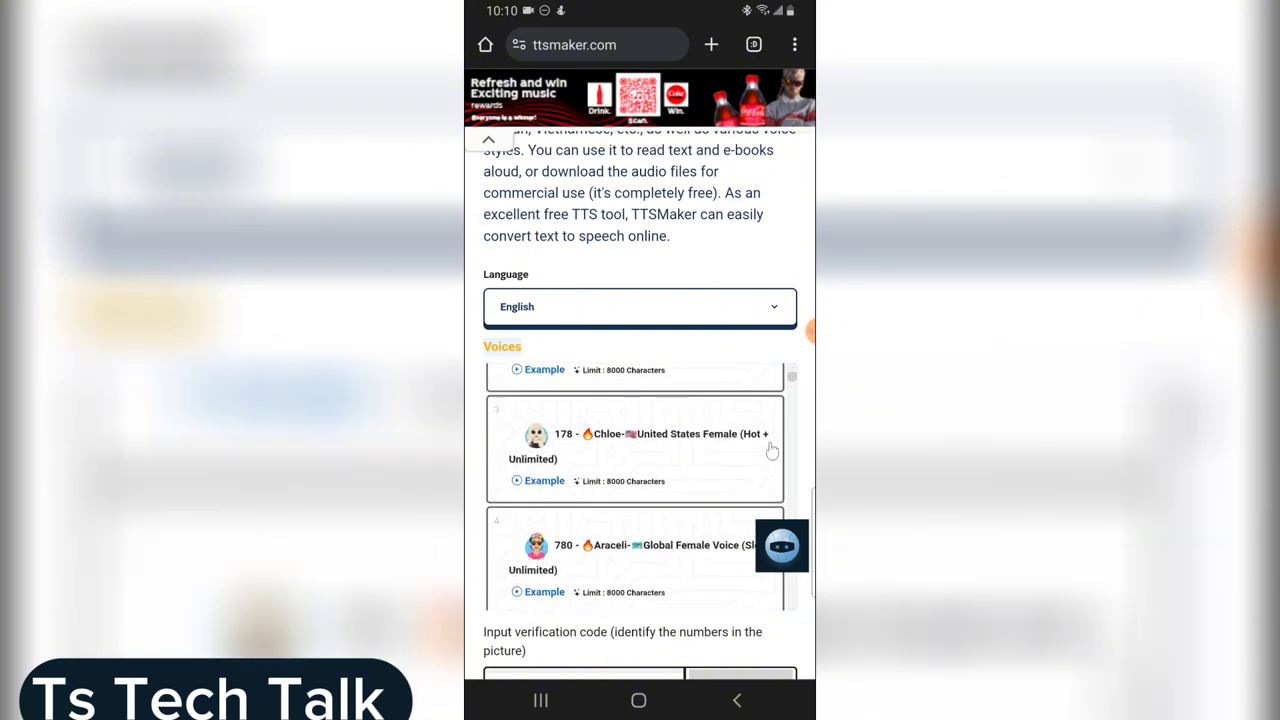
scroll(773, 452, down, 2)
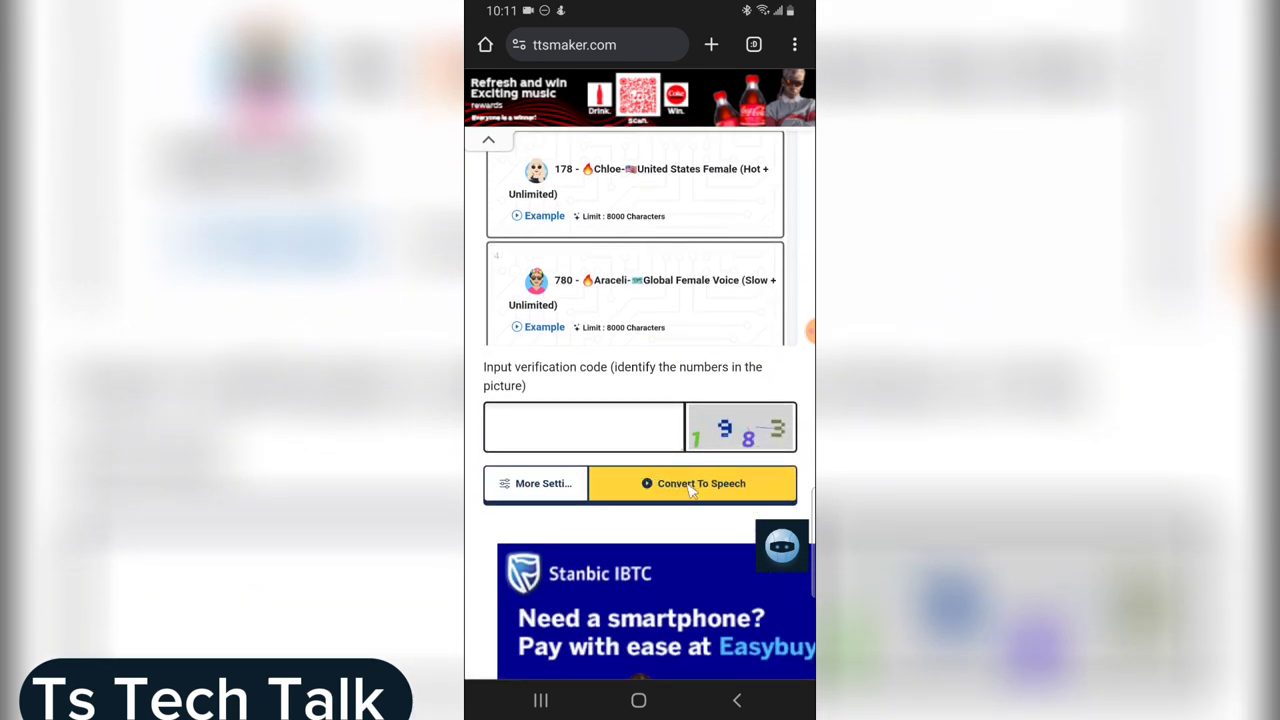
scroll(688, 490, up, 7)
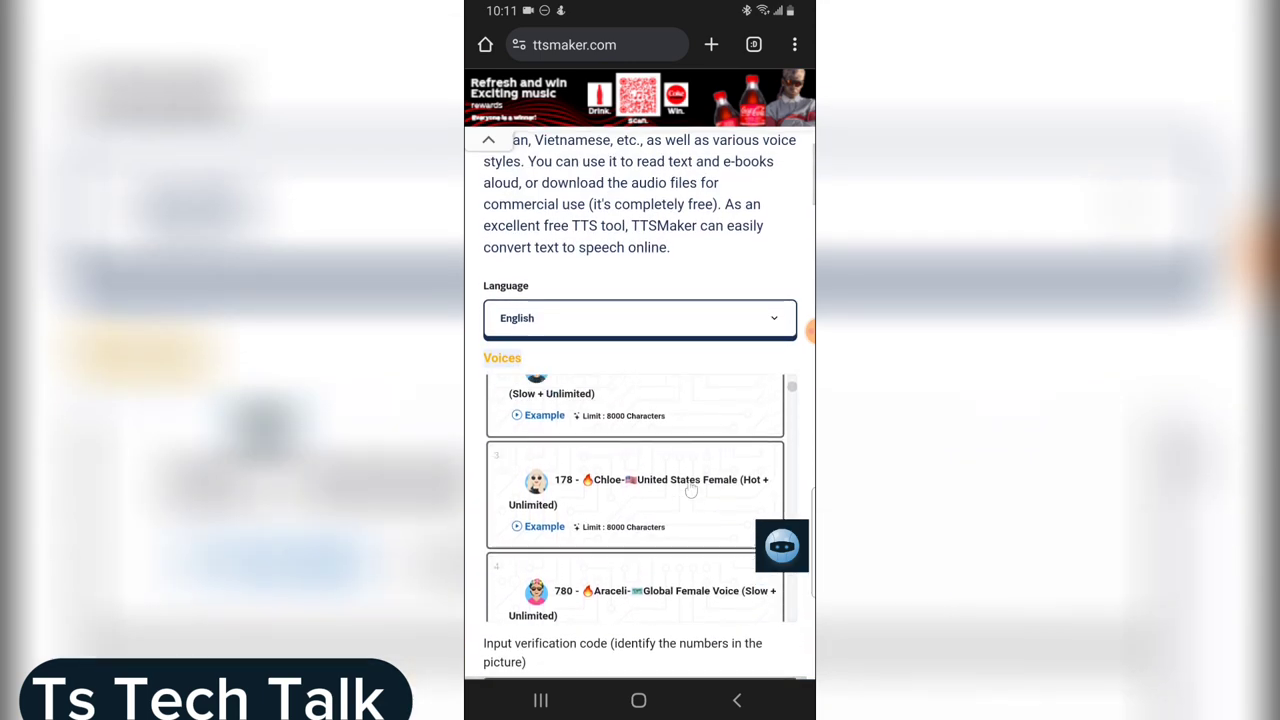
Step: Play the example clips of the Alayna, Miles and Chloe voices for comparison
scroll(691, 488, up, 2)
click(540, 463)
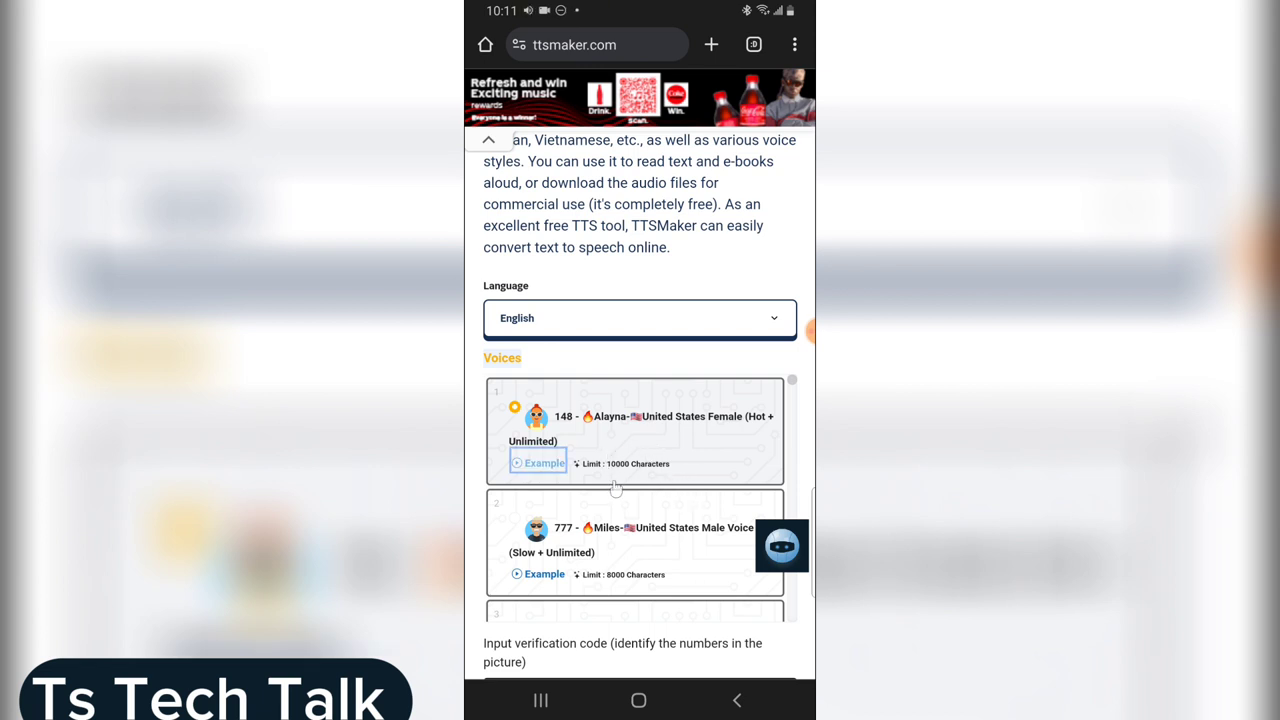
key(Tab)
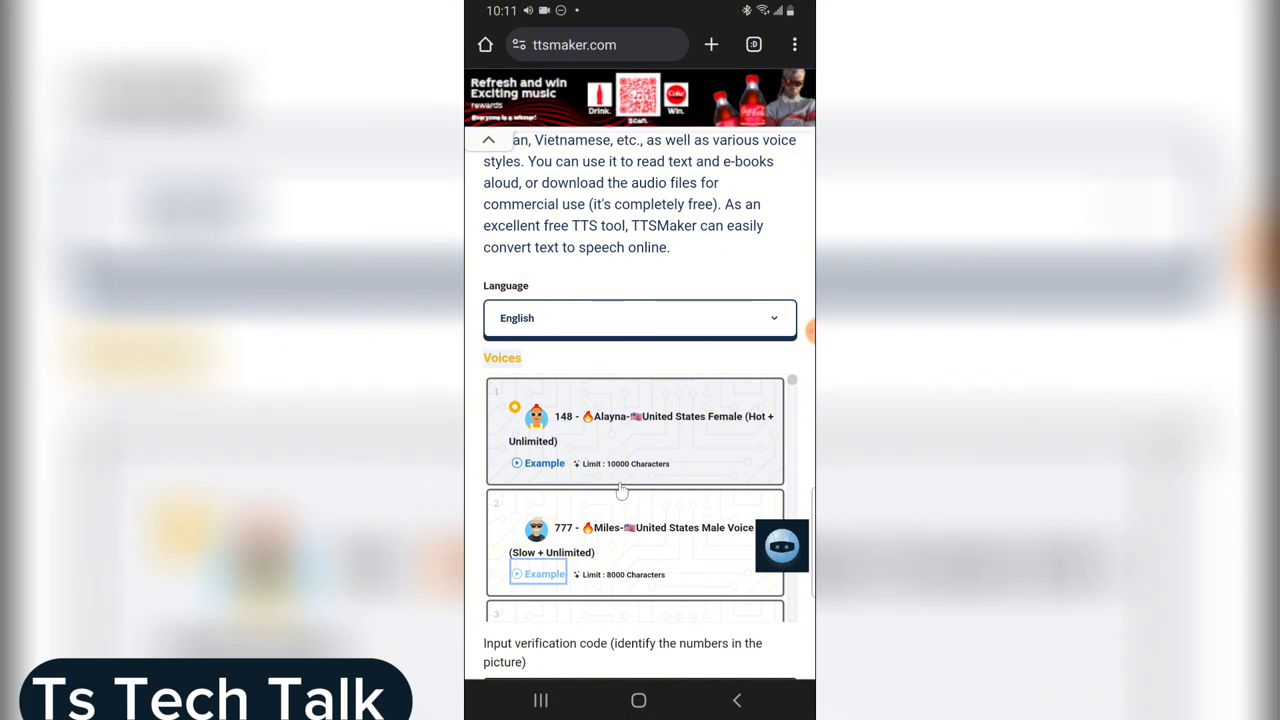
scroll(715, 525, down, 3)
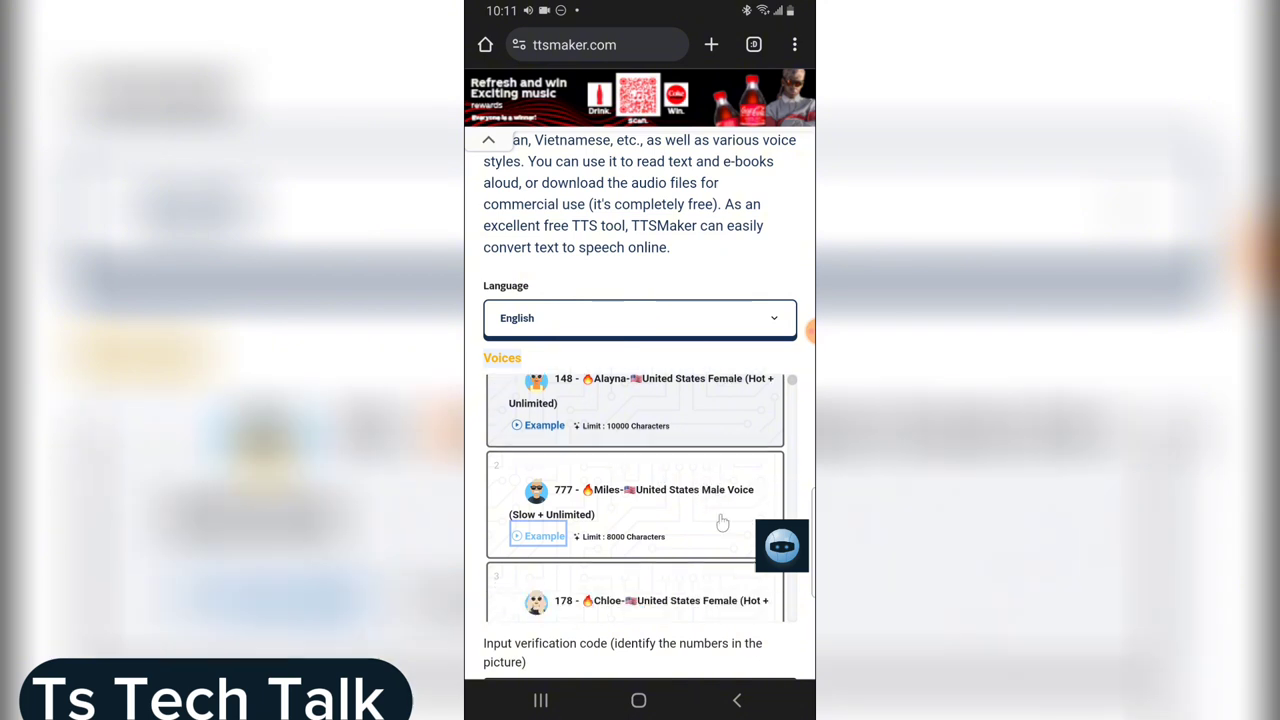
key(Tab)
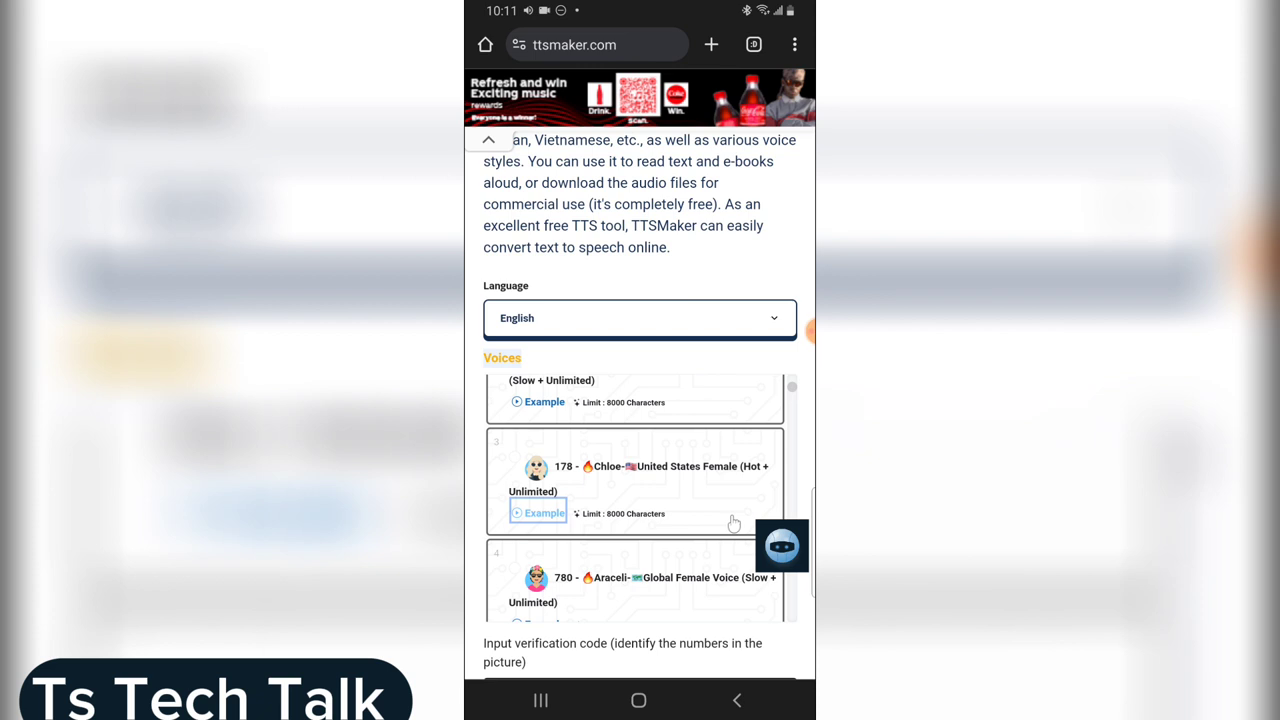
scroll(733, 523, up, 1)
scroll(733, 523, down, 2)
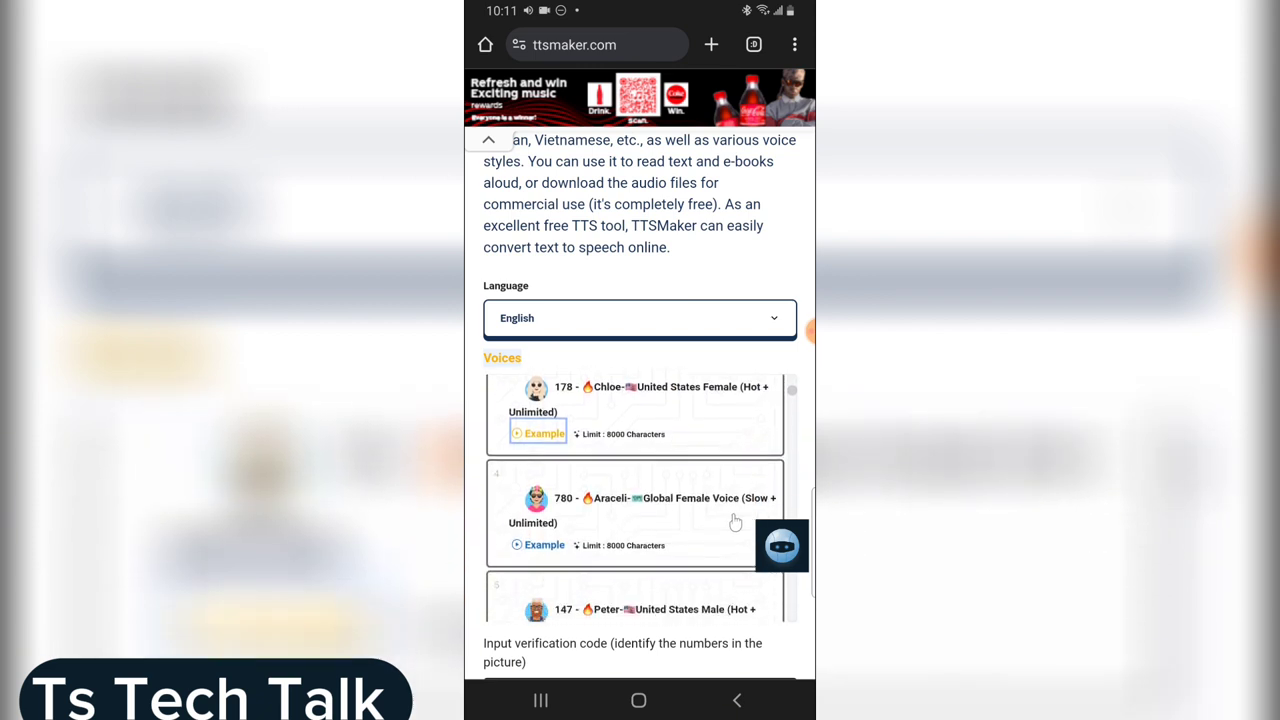
Step: Play the example of voice 147 - Peter, United States Male, and select it for the speech
scroll(750, 500, down, 1)
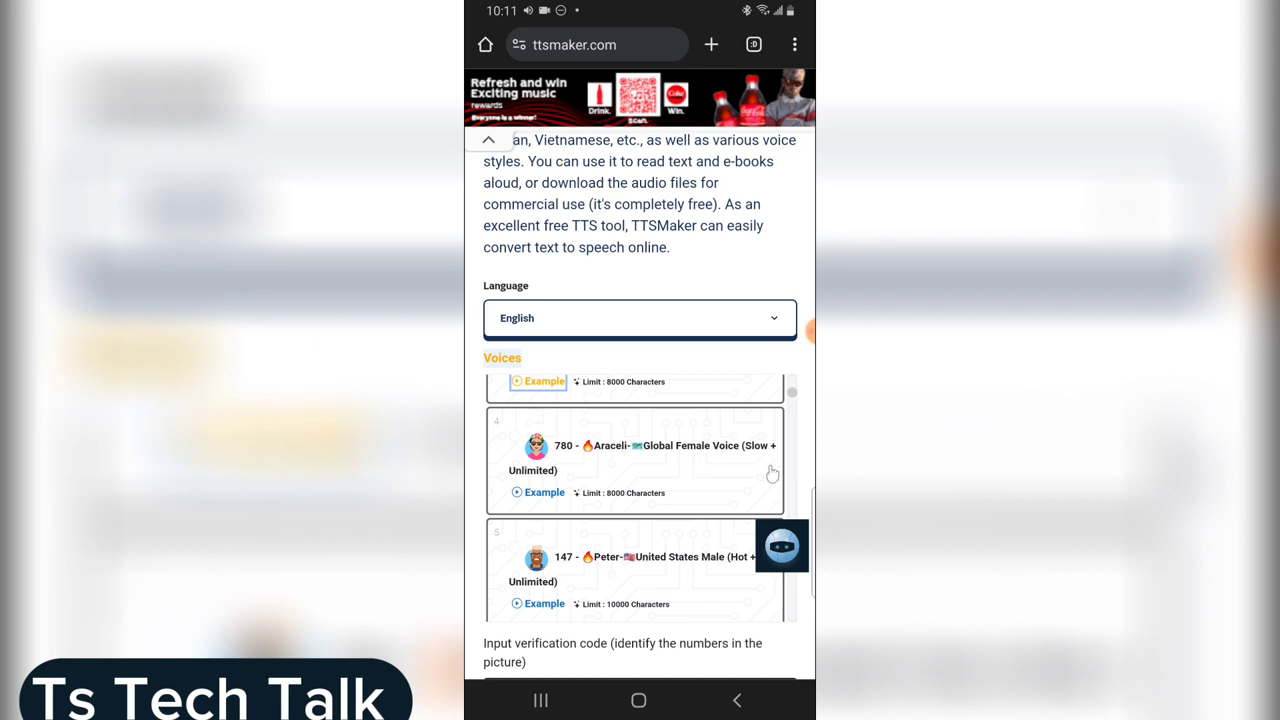
scroll(766, 478, down, 1)
key(Tab)
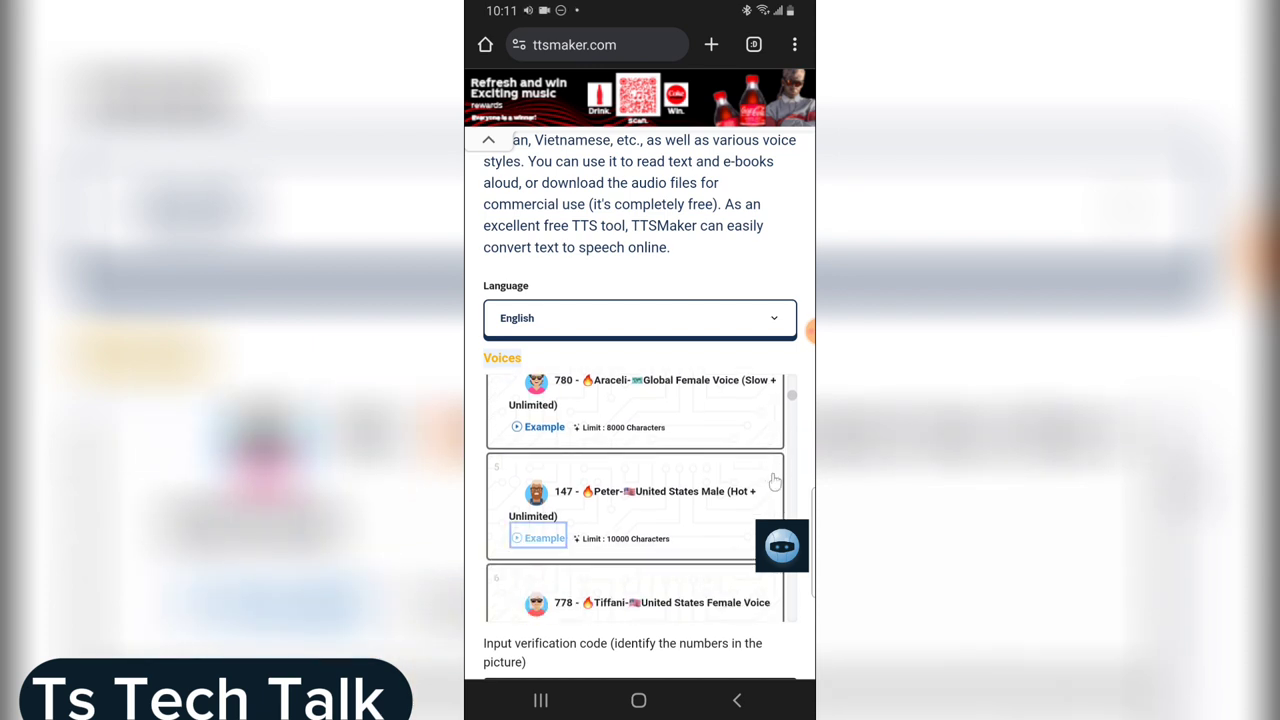
click(722, 512)
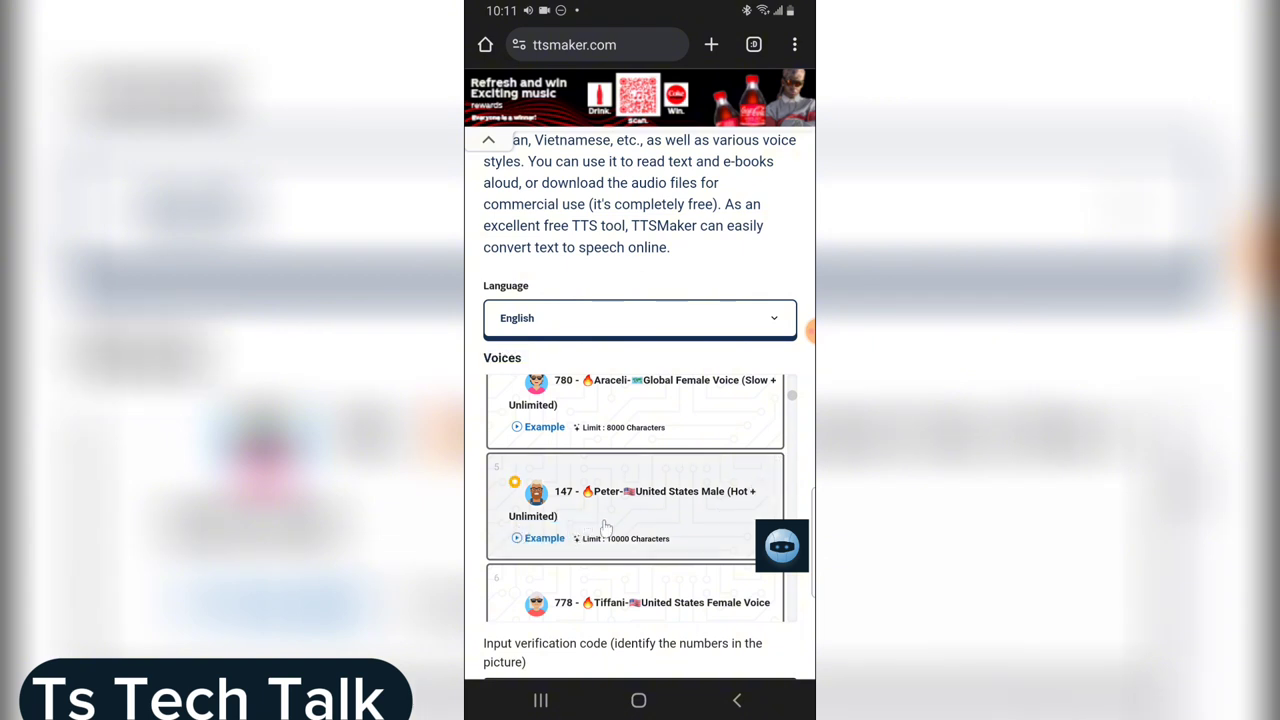
Step: Look through the other United States voices listed after Peter and the verification code section
scroll(635, 500, down, 3)
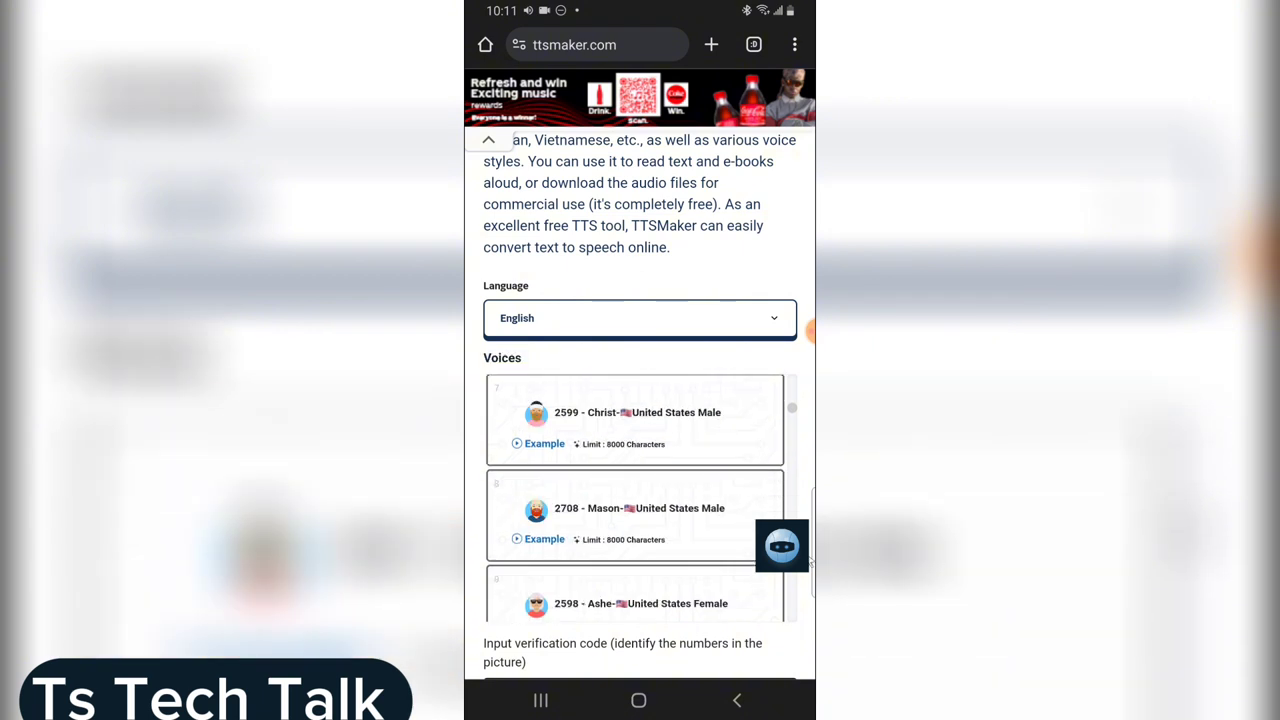
drag(807, 620, 805, 518)
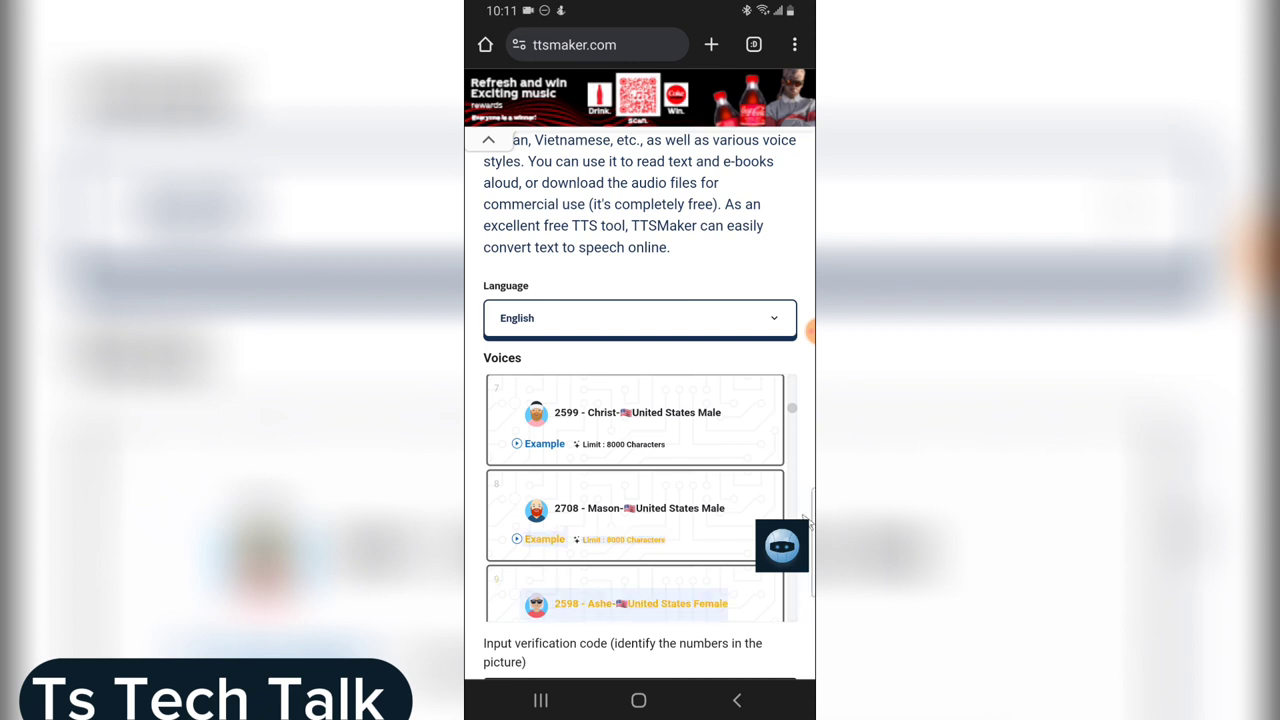
scroll(641, 517, down, 1)
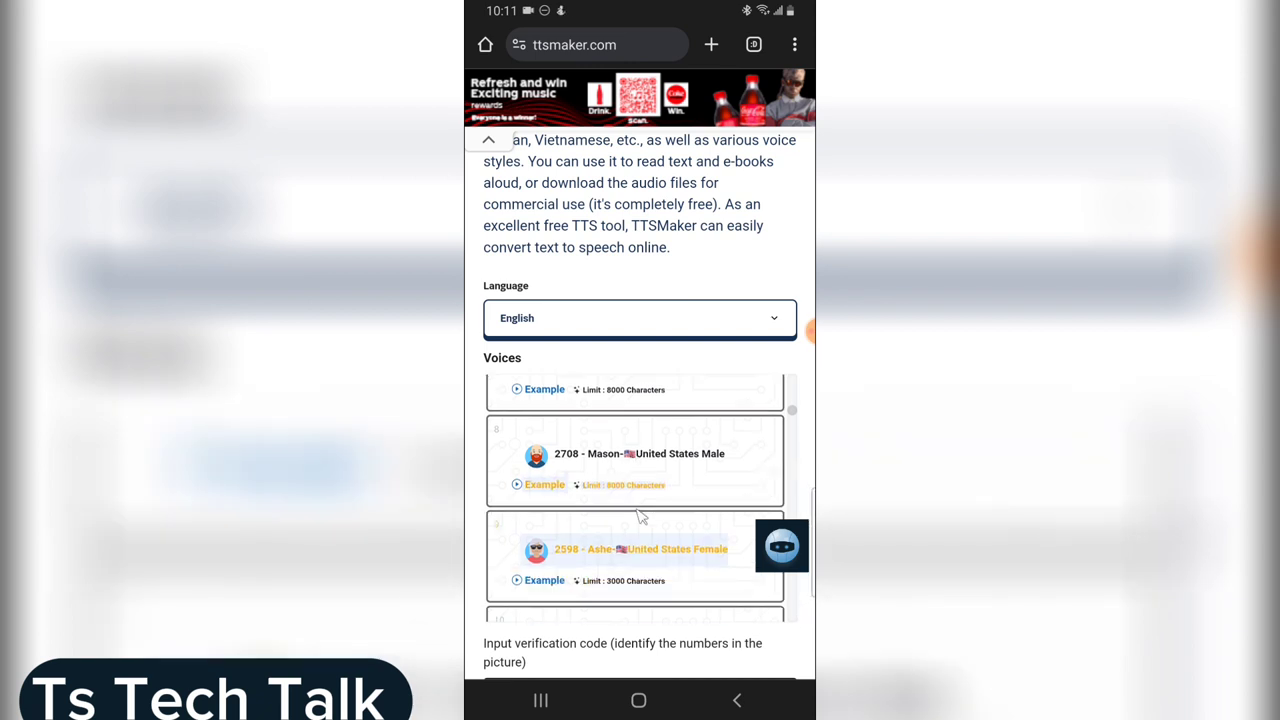
scroll(641, 517, up, 3)
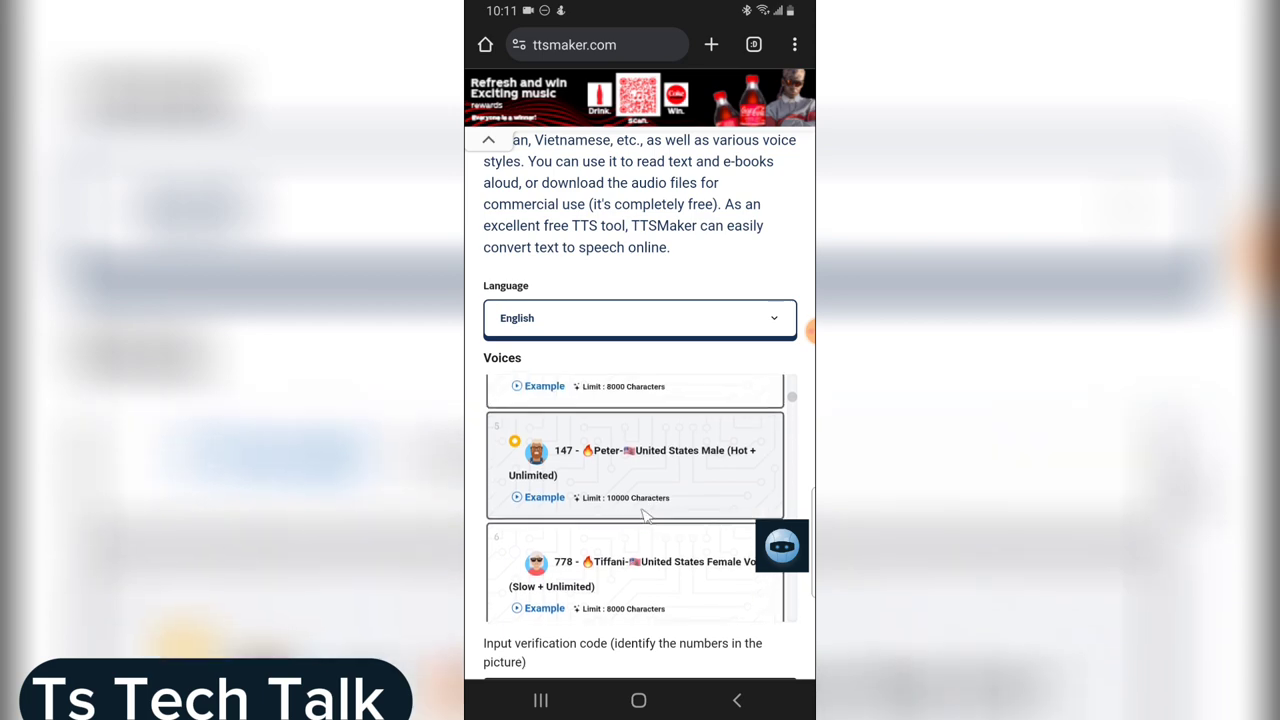
scroll(645, 515, down, 5)
scroll(645, 515, up, 4)
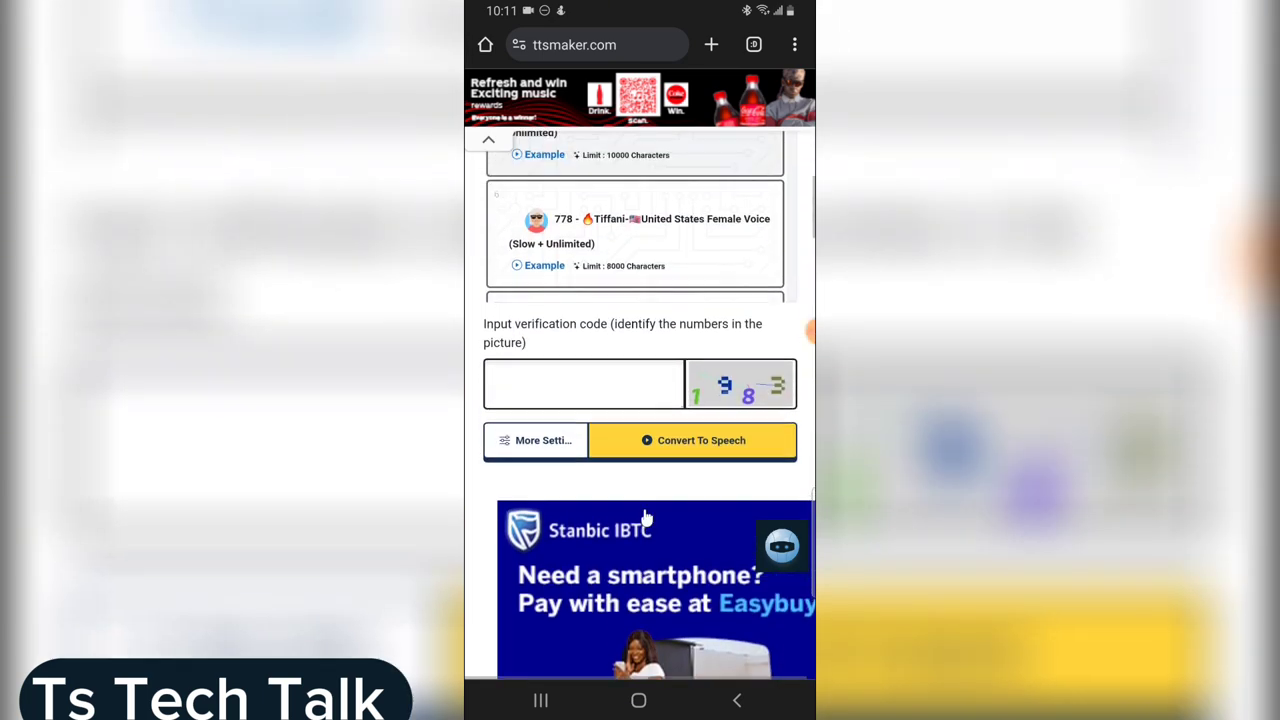
Step: Enter the verification code from the picture and convert the script to speech
click(580, 389)
text(19)
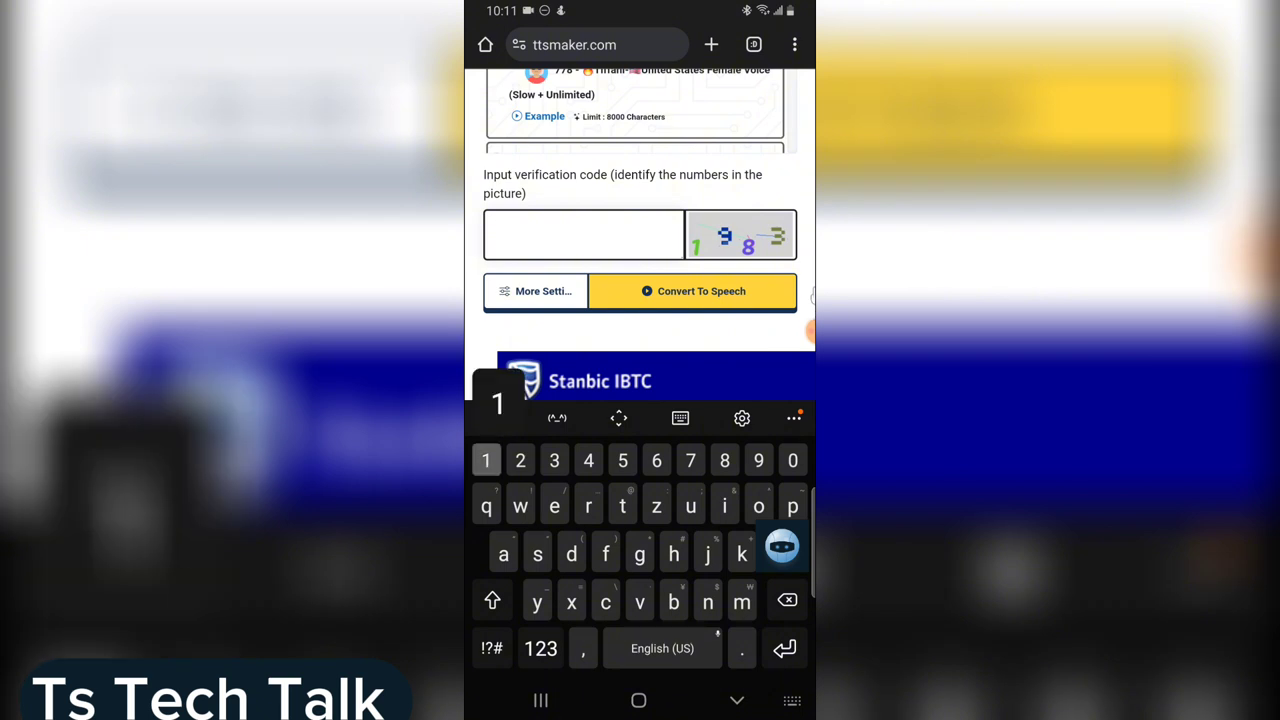
text(83)
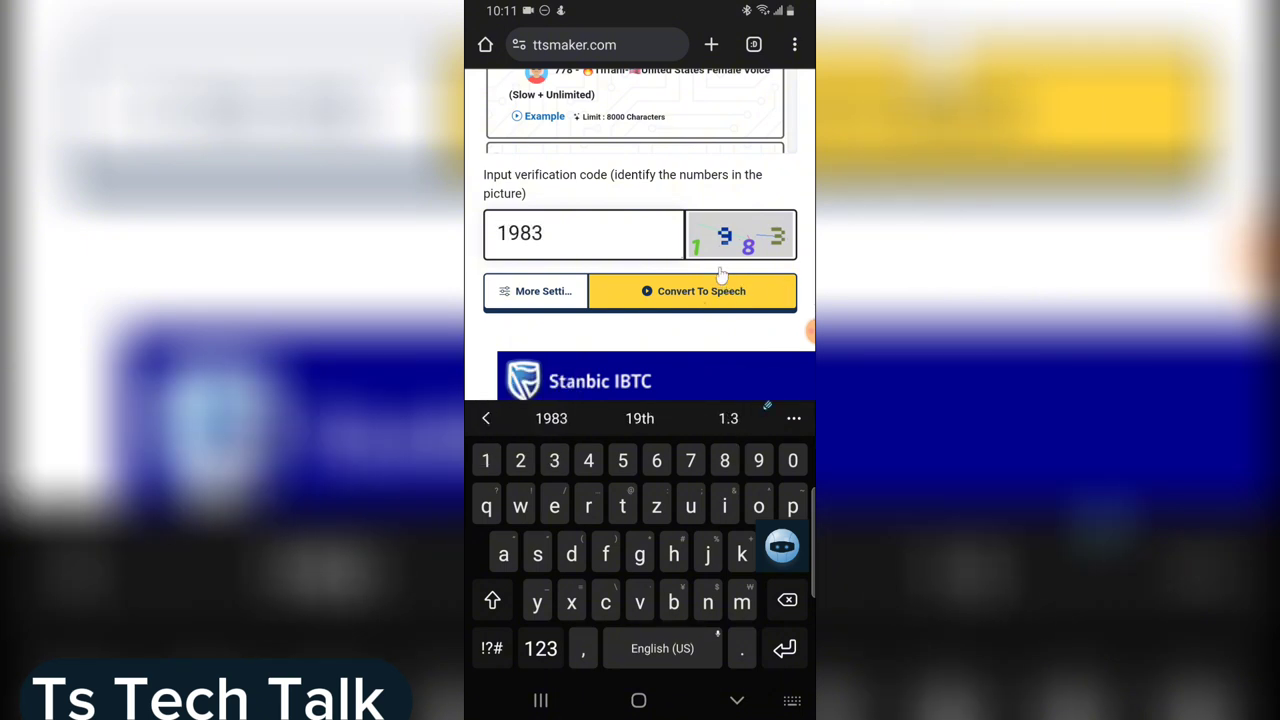
click(670, 296)
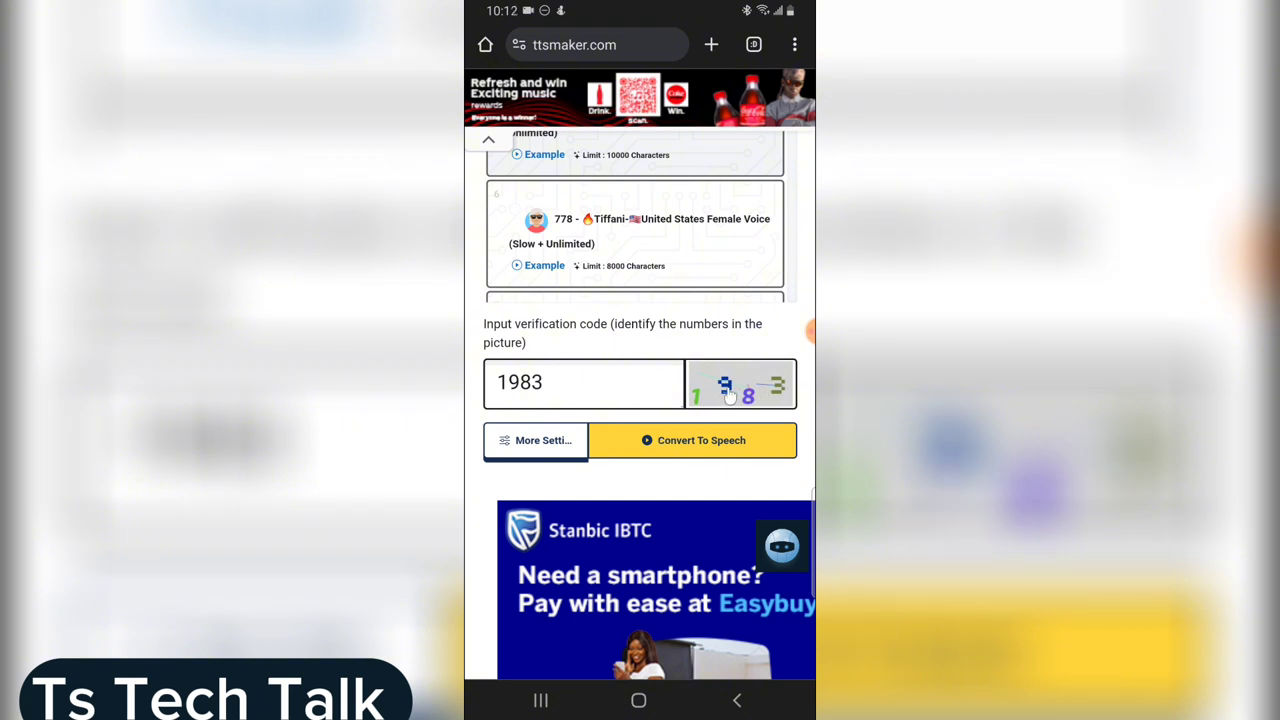
click(660, 447)
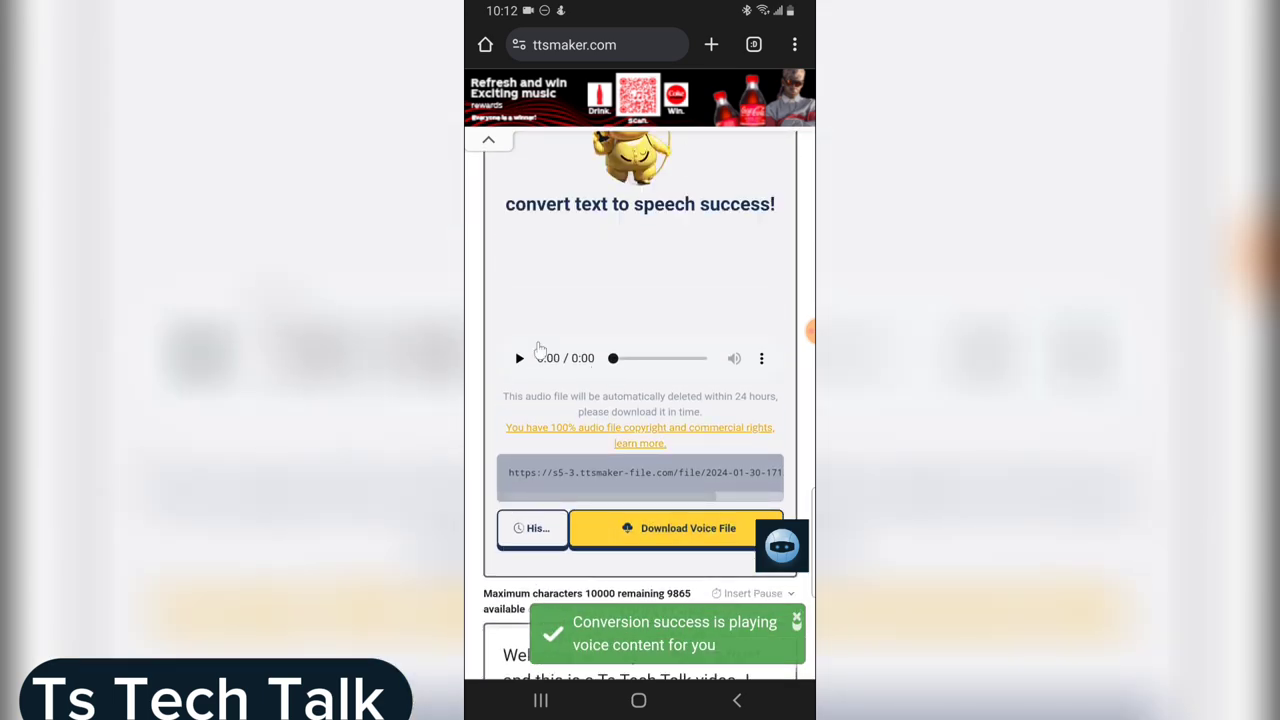
Step: Play the converted speech through and download the voice file
click(518, 360)
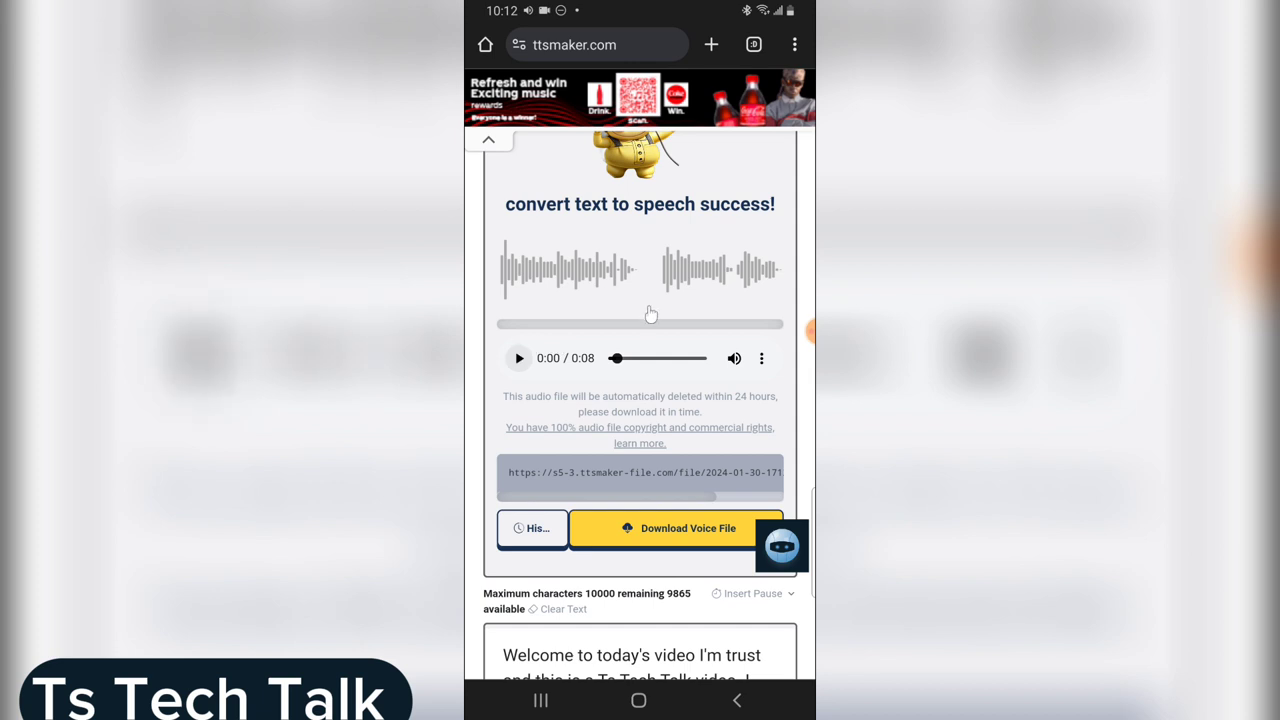
click(519, 359)
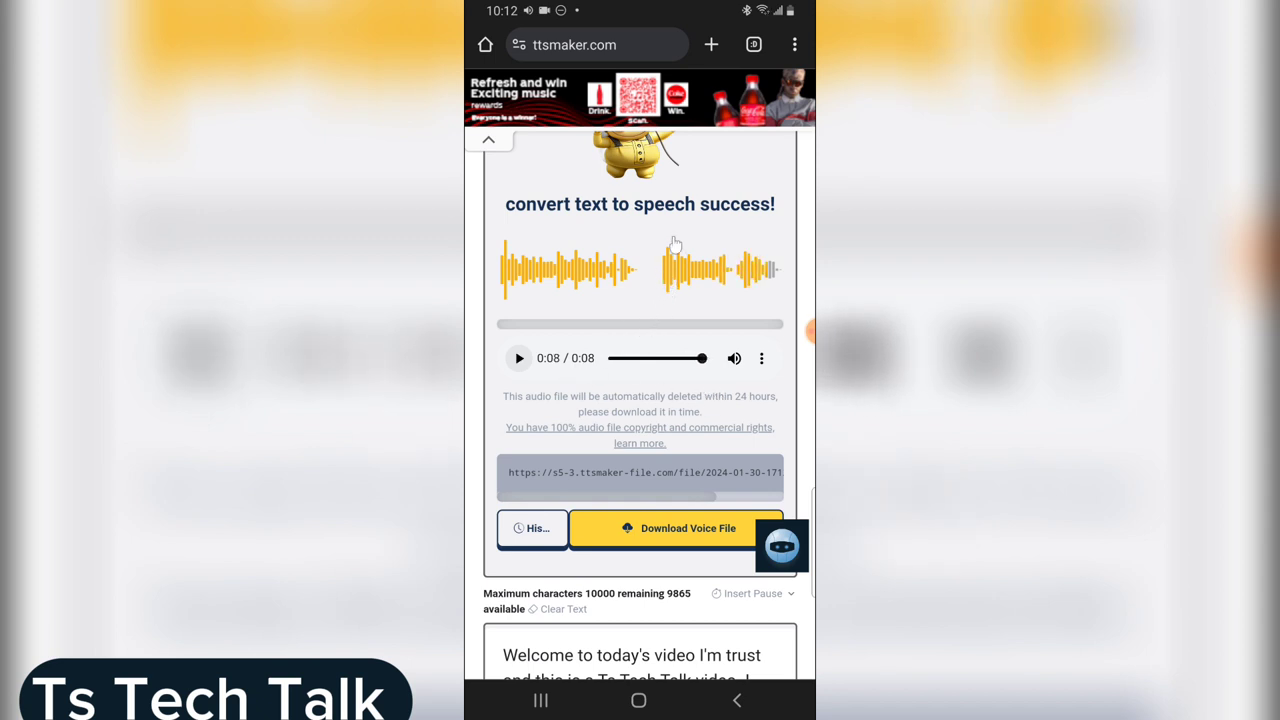
click(681, 540)
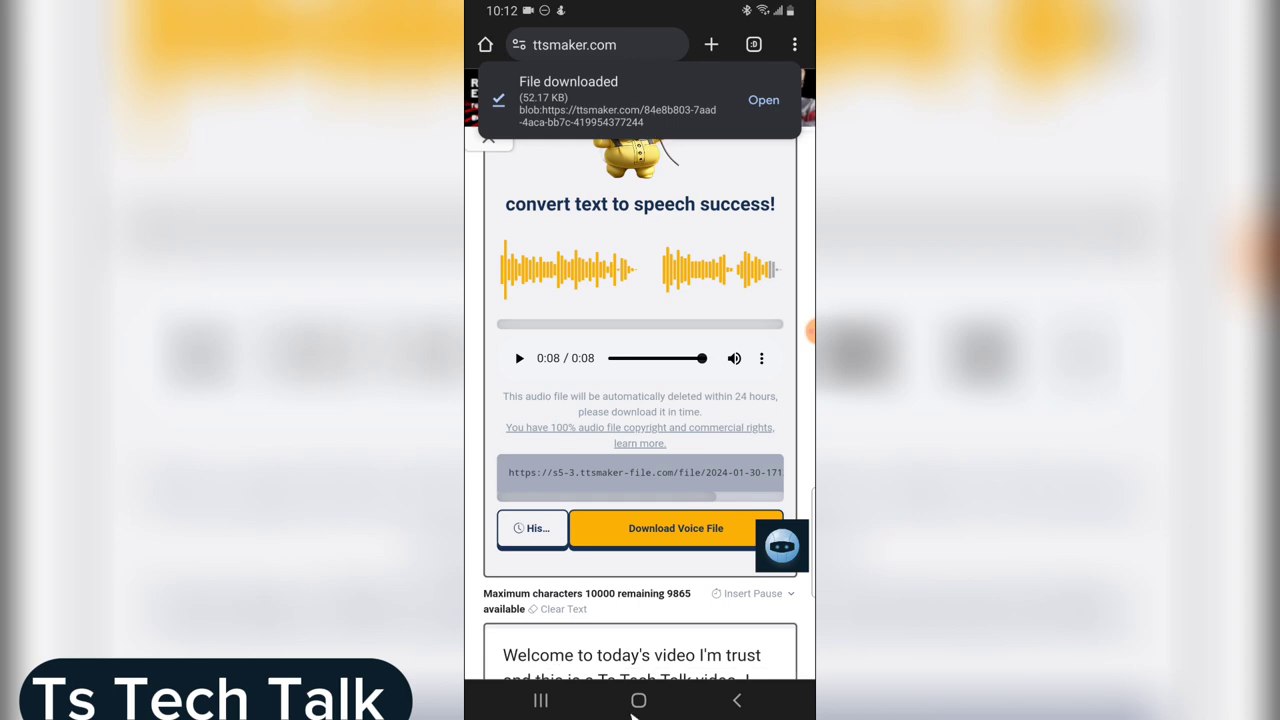
Step: Leave the browser and switch to CapCut through the phone's installed apps
click(636, 703)
drag(660, 500, 729, 294)
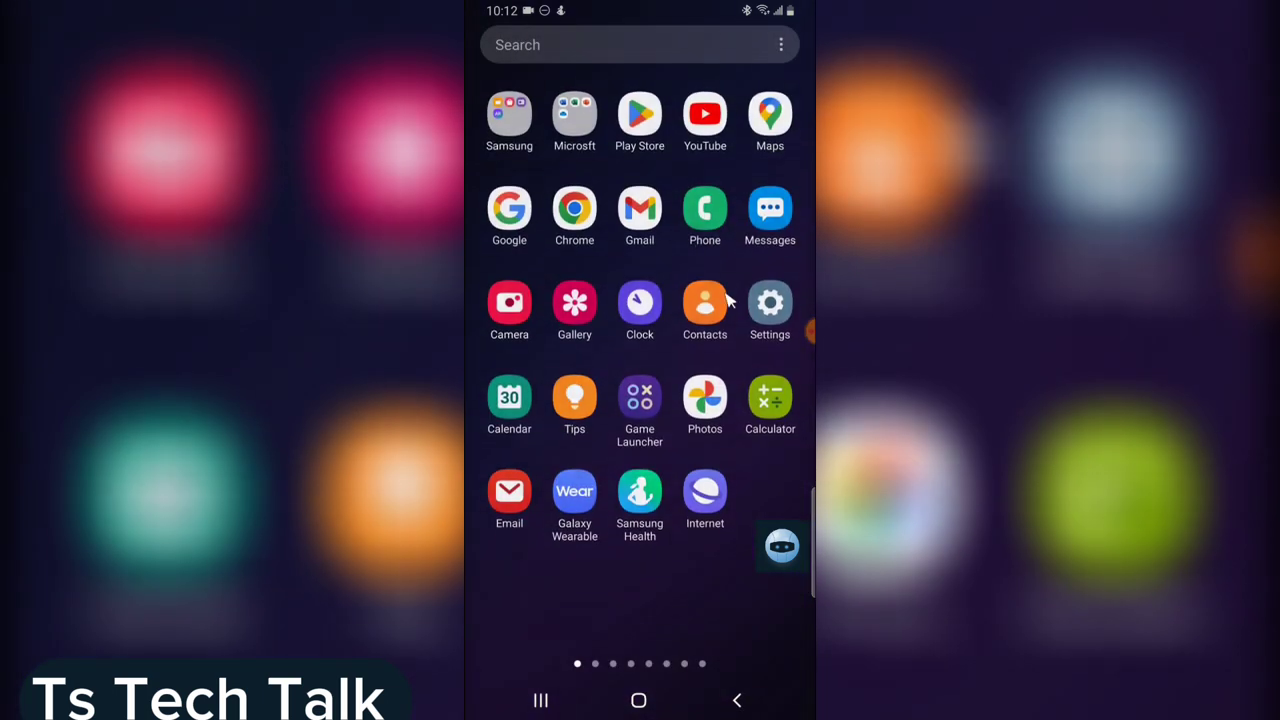
drag(757, 209, 639, 216)
drag(760, 220, 640, 220)
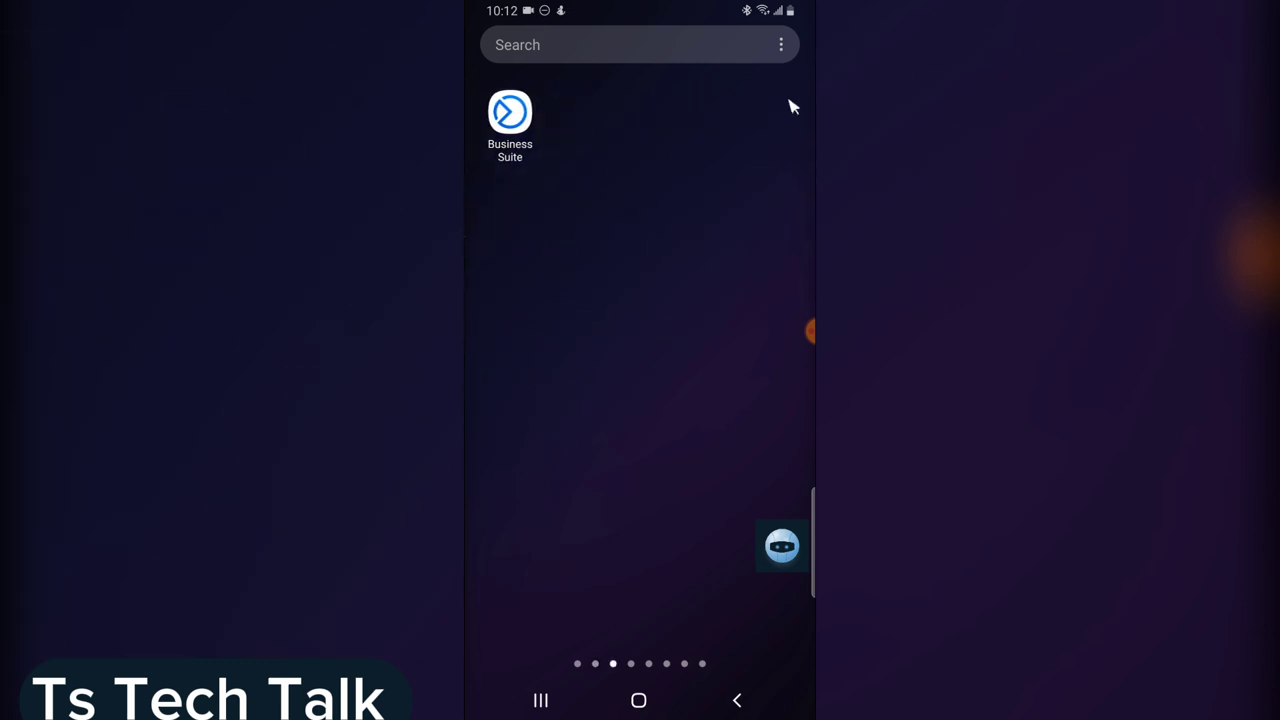
drag(791, 106, 728, 77)
click(772, 114)
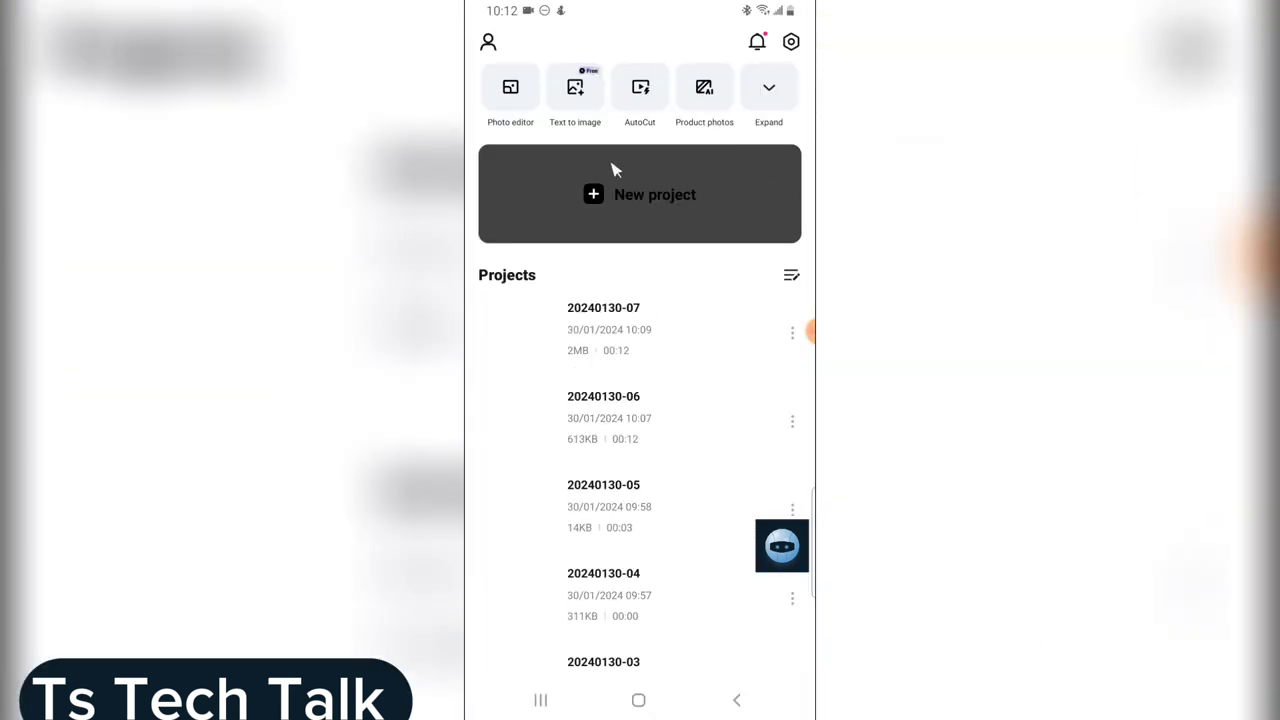
Step: Create a new project from the photo of the hooded figure on the steps facing the moonlit sea
click(594, 194)
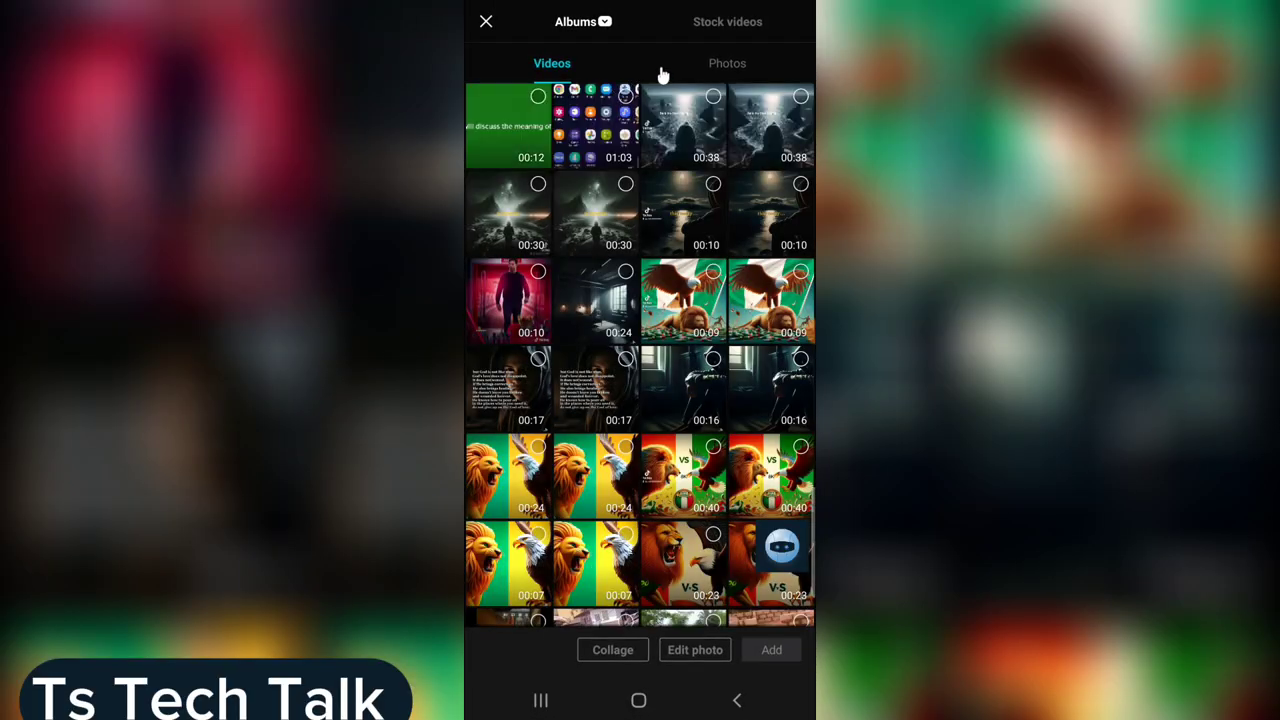
click(735, 63)
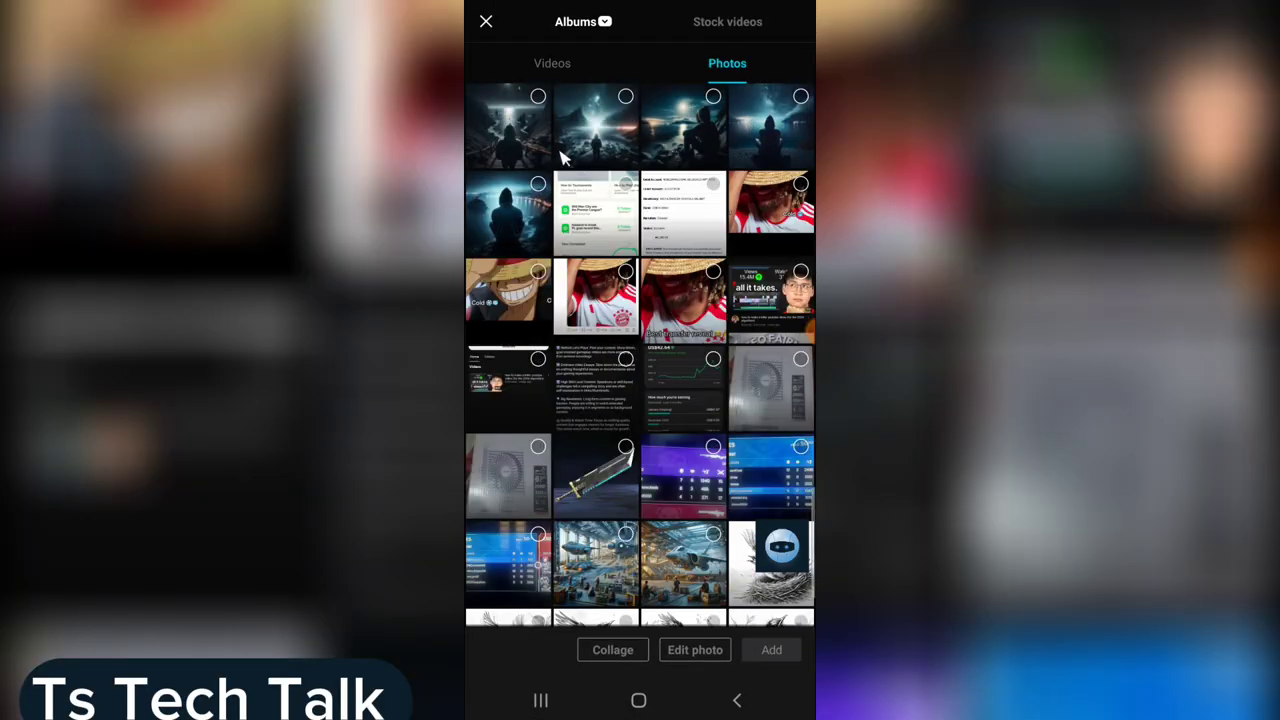
click(511, 160)
click(766, 650)
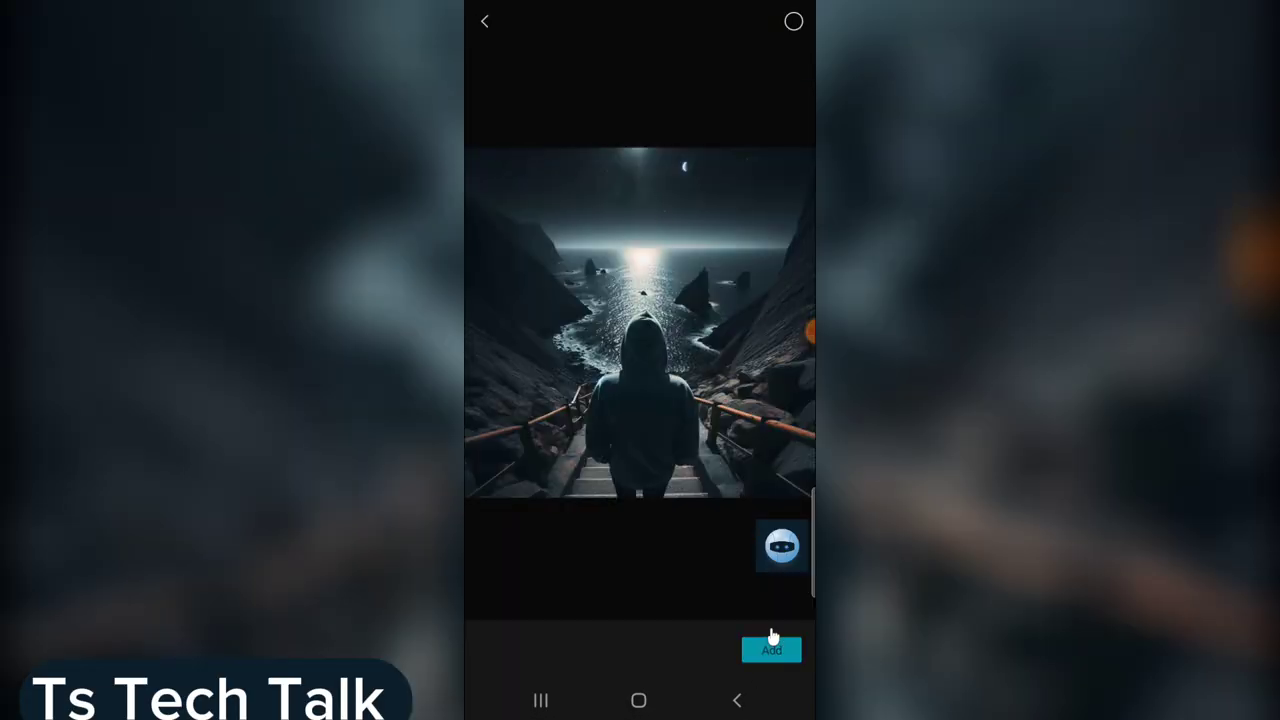
click(765, 650)
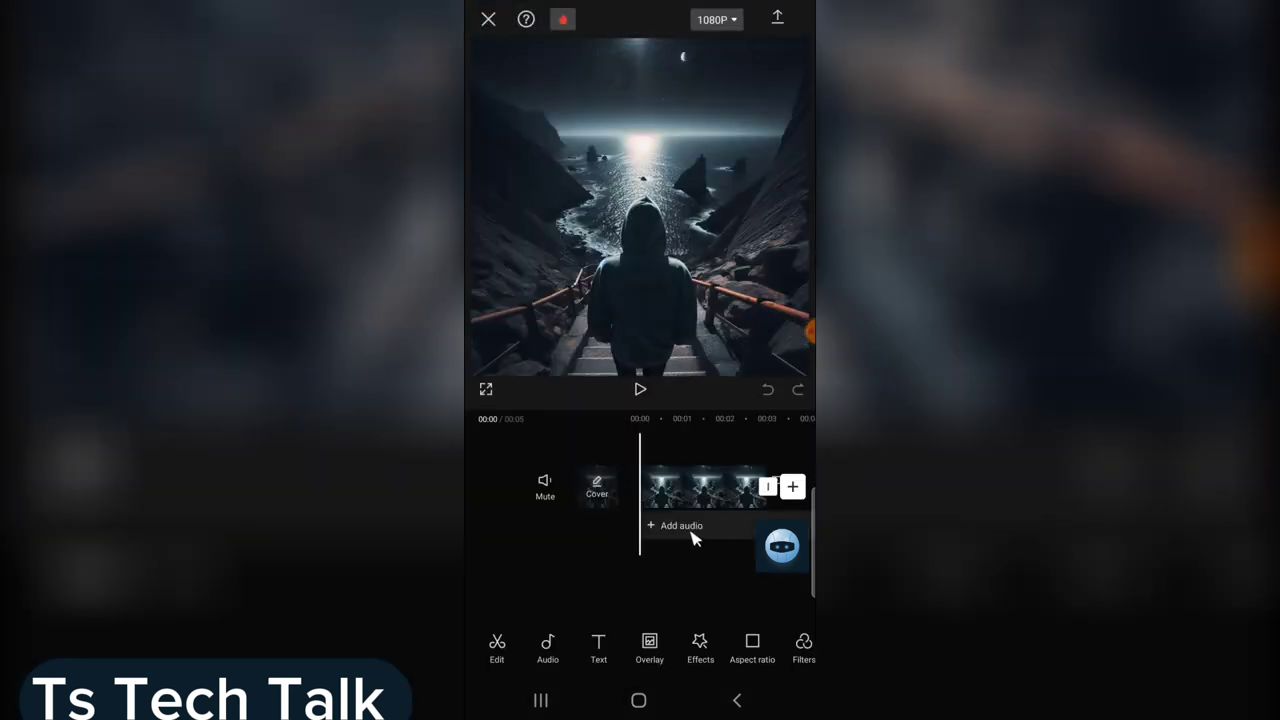
Step: Start adding audio to the project and show the sounds stored on the device
click(690, 530)
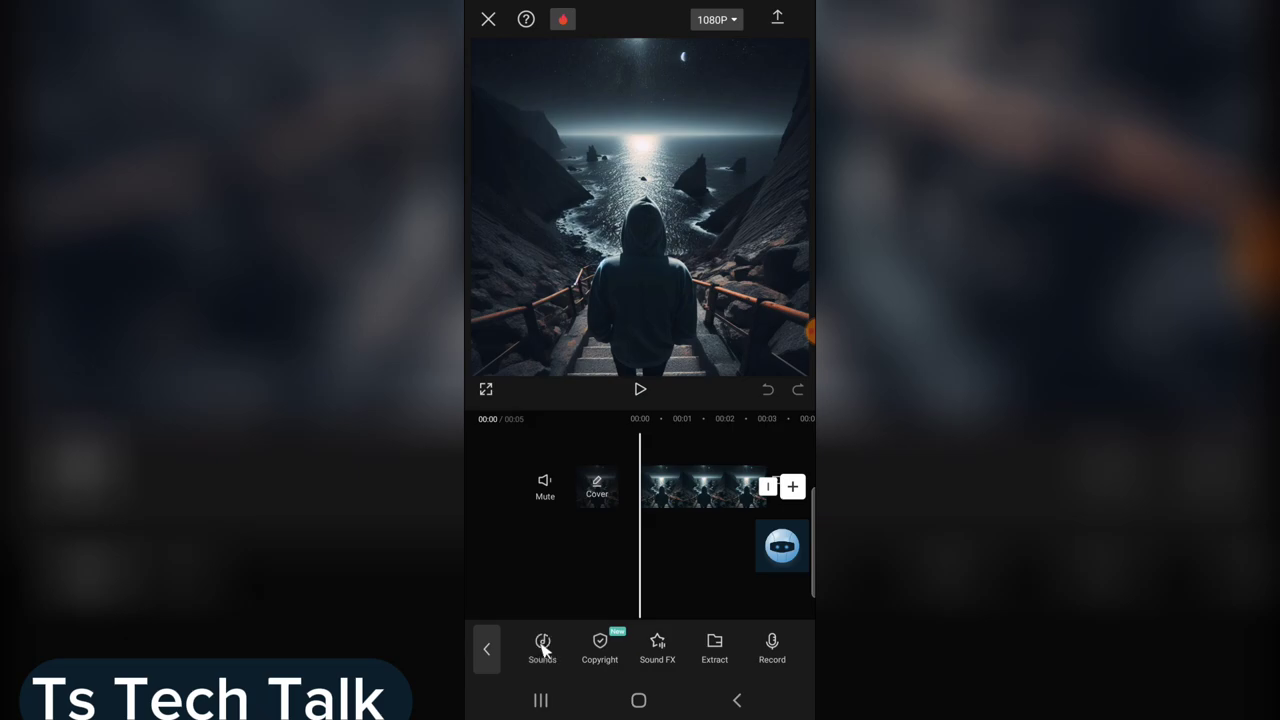
click(593, 630)
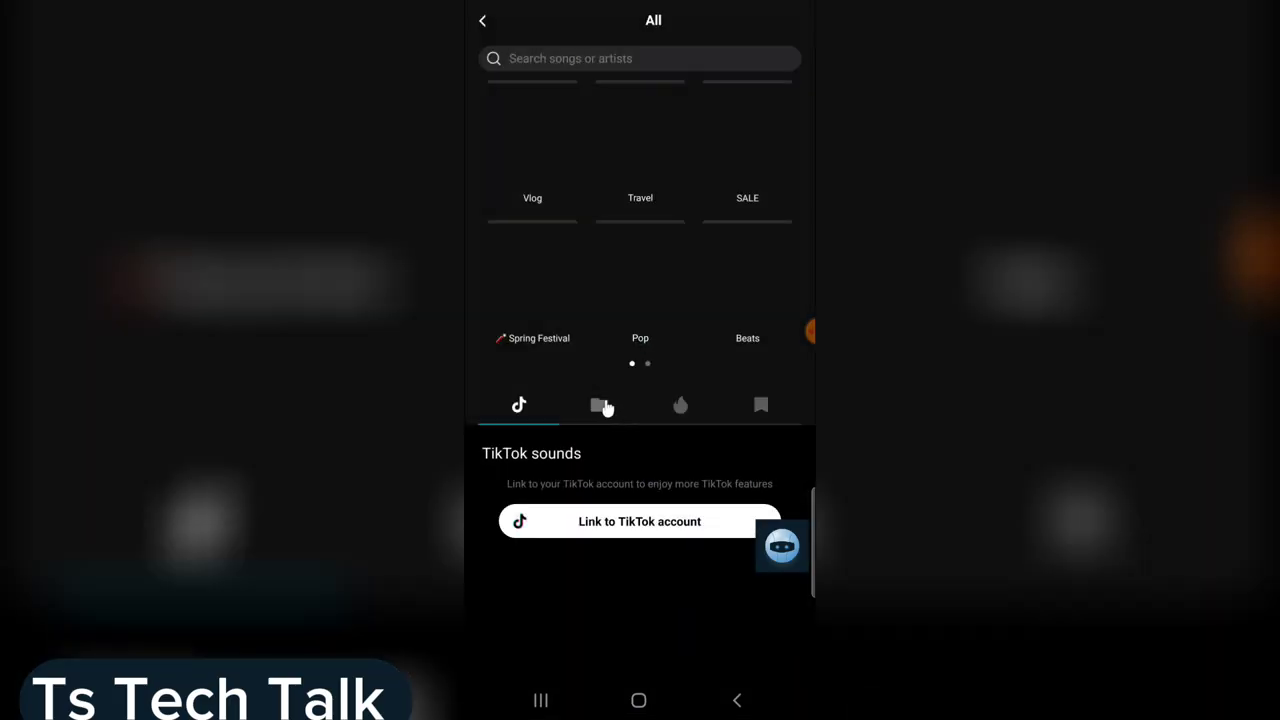
click(603, 405)
click(716, 515)
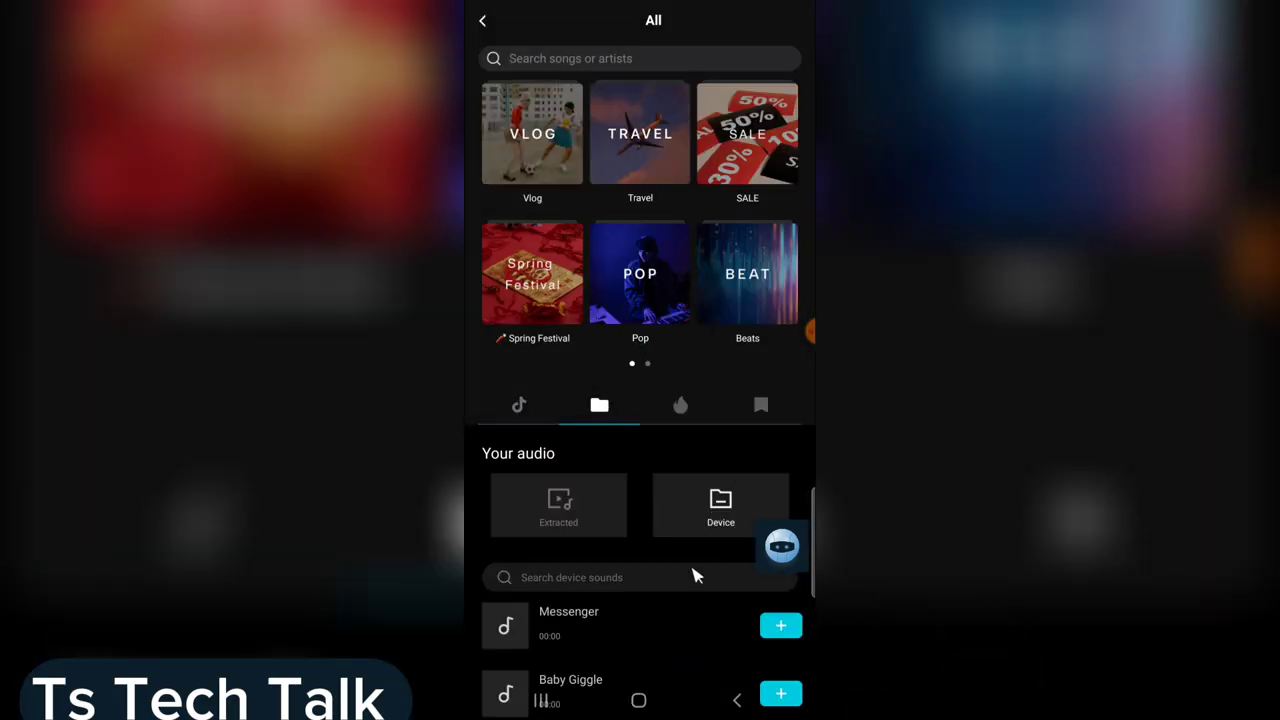
Step: Check the phone's notifications for the file name of the downloaded voiceover
drag(735, 8, 580, 323)
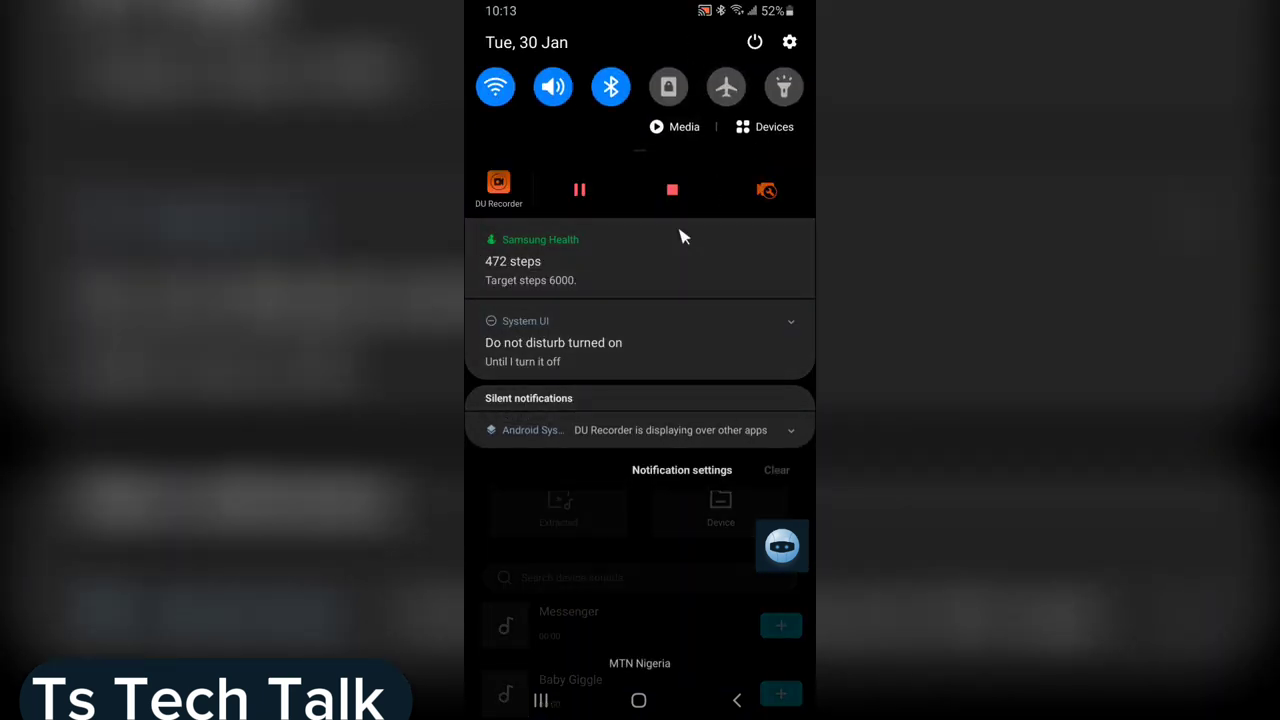
drag(686, 234, 770, 605)
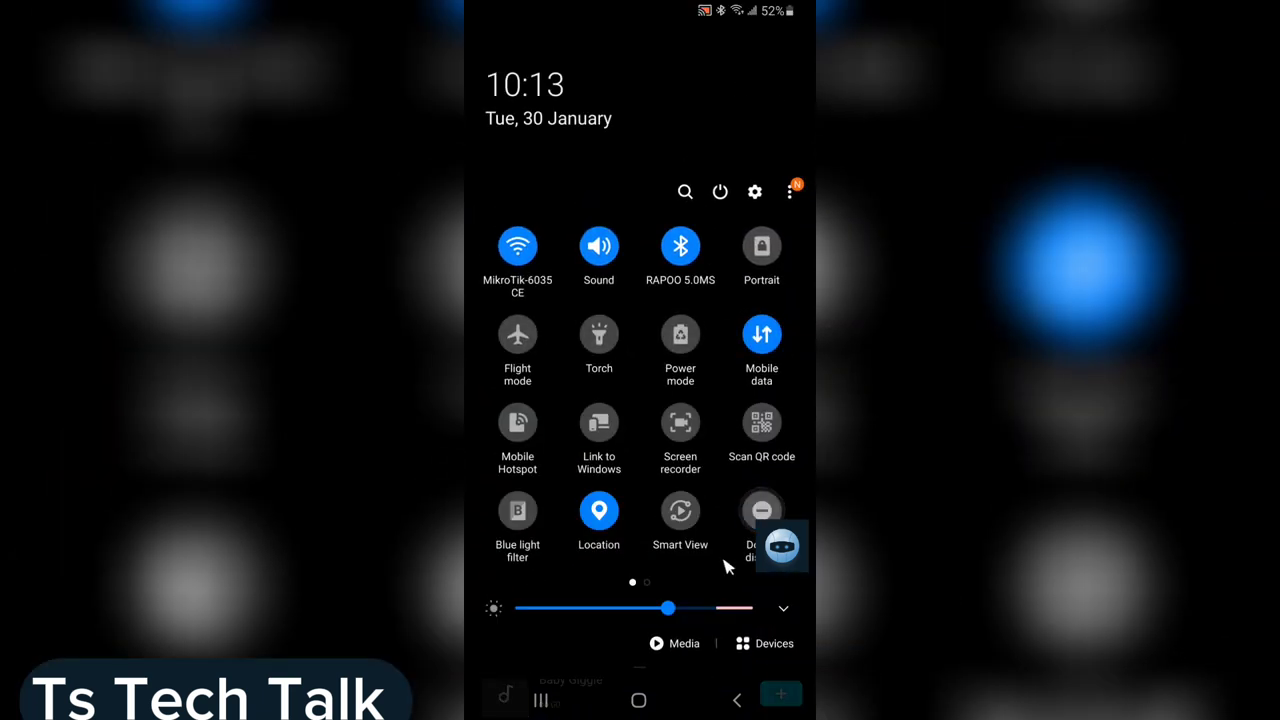
drag(723, 563, 743, 429)
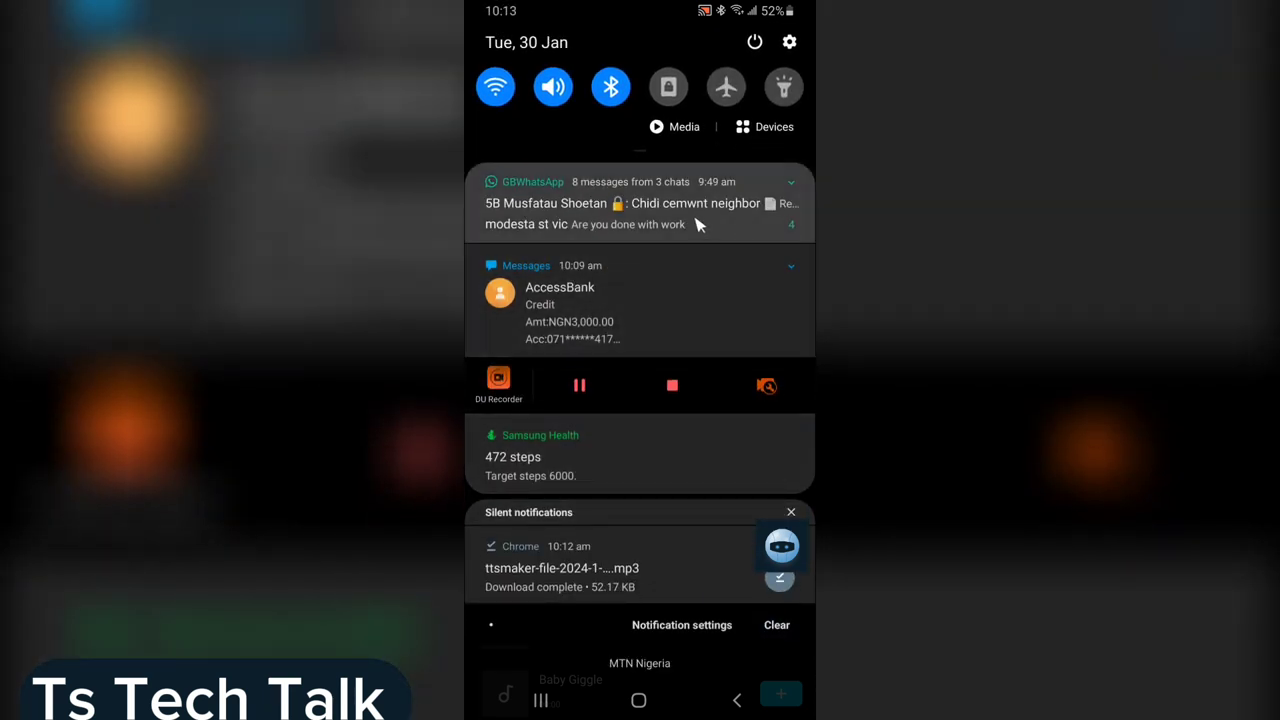
drag(677, 506, 690, 440)
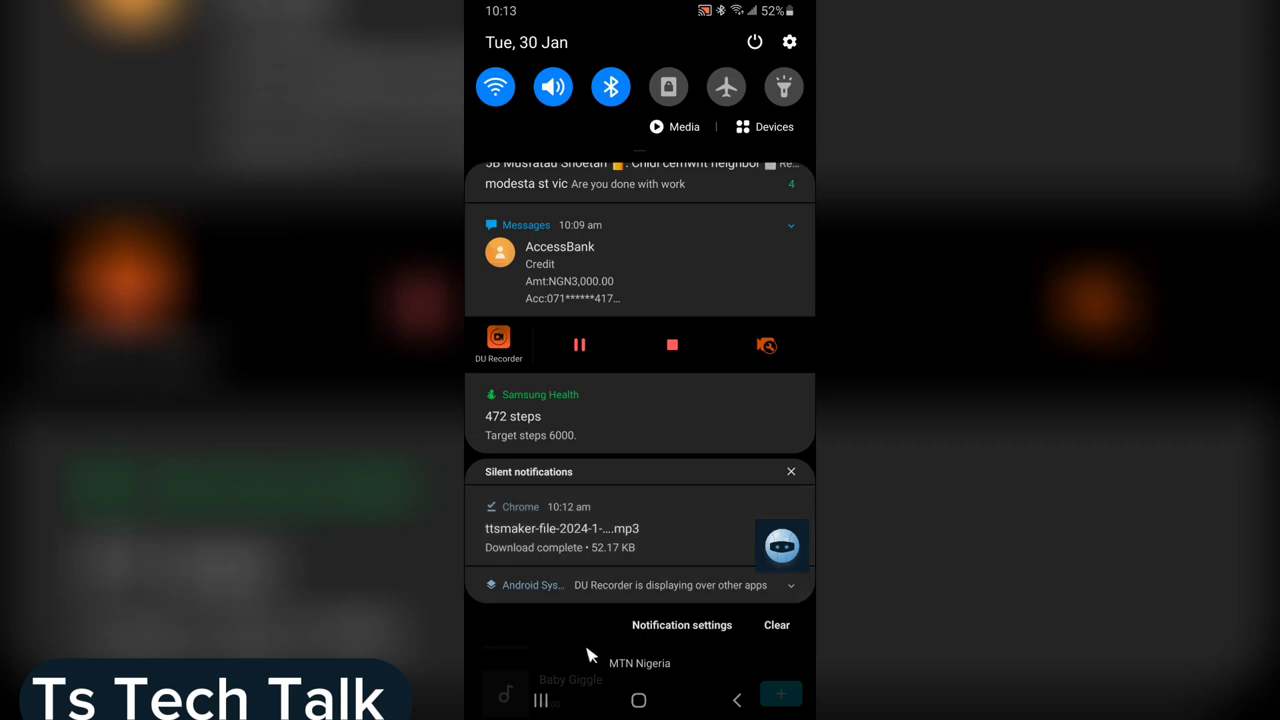
drag(586, 657, 629, 526)
Step: Search the device sounds for "tts", preview the 8-second ttsmaker file and add it to the timeline
scroll(730, 576, down, 5)
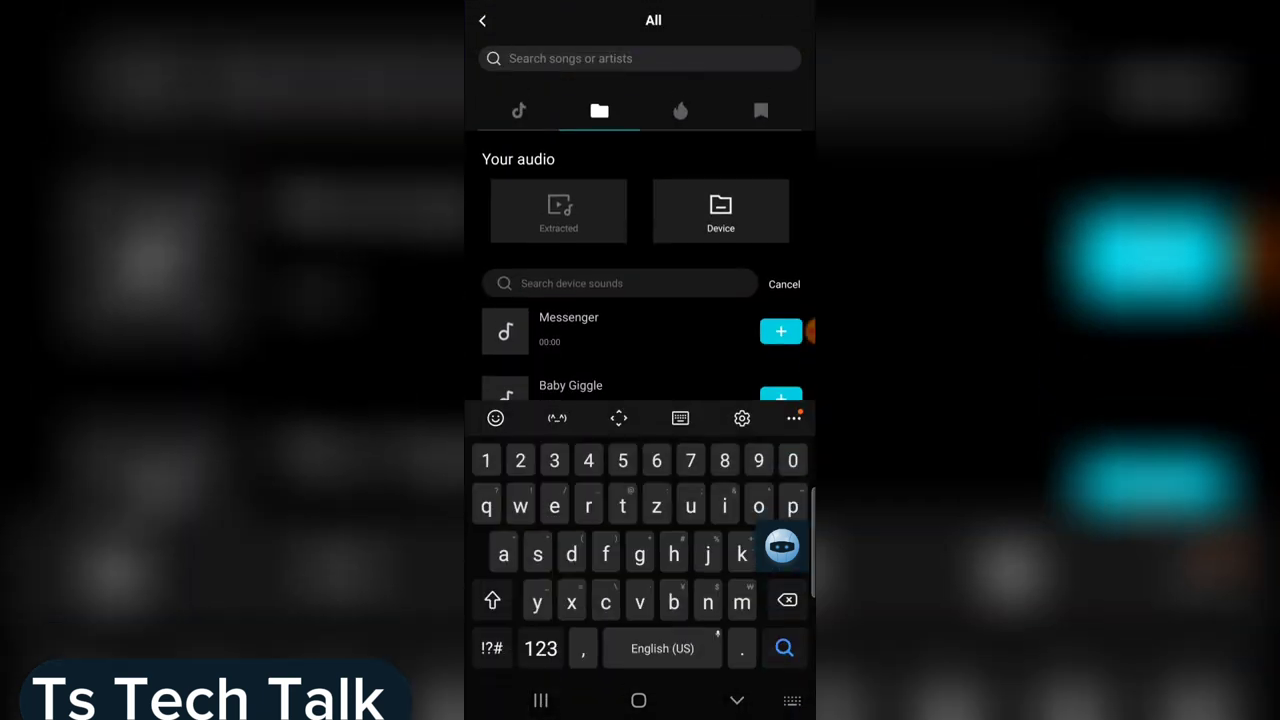
text(tts)
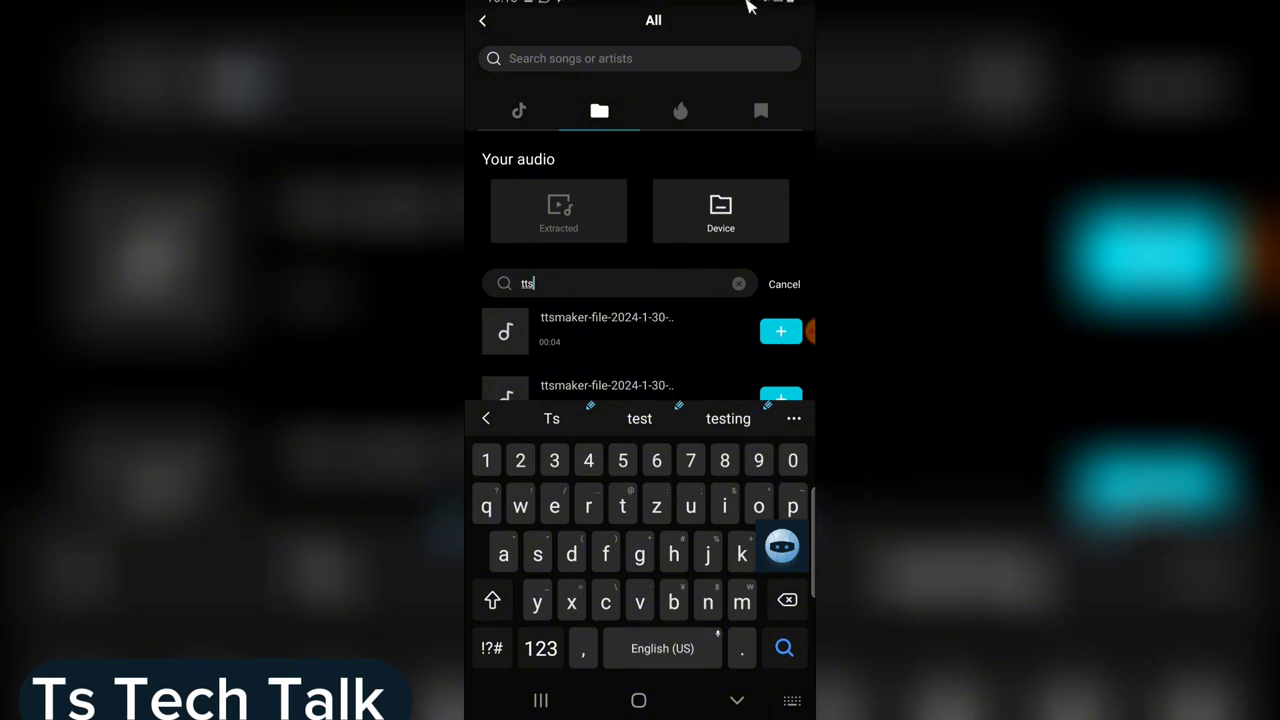
scroll(688, 337, down, 1)
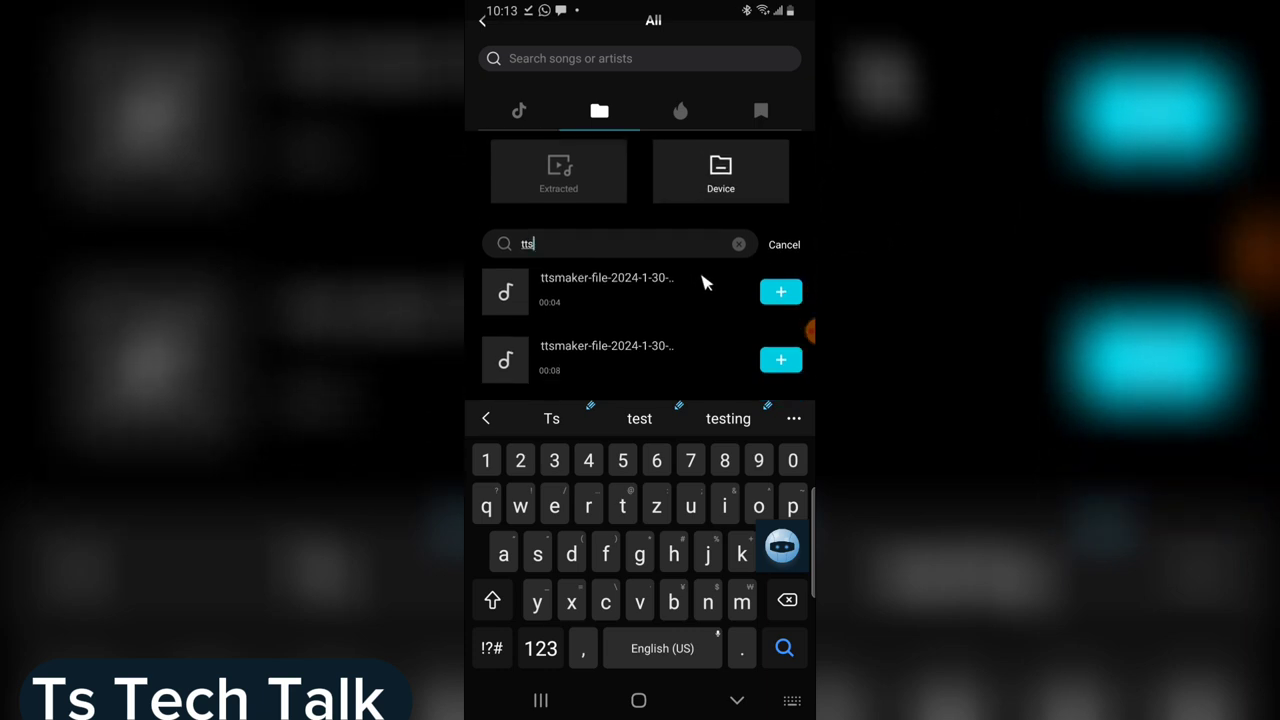
click(613, 357)
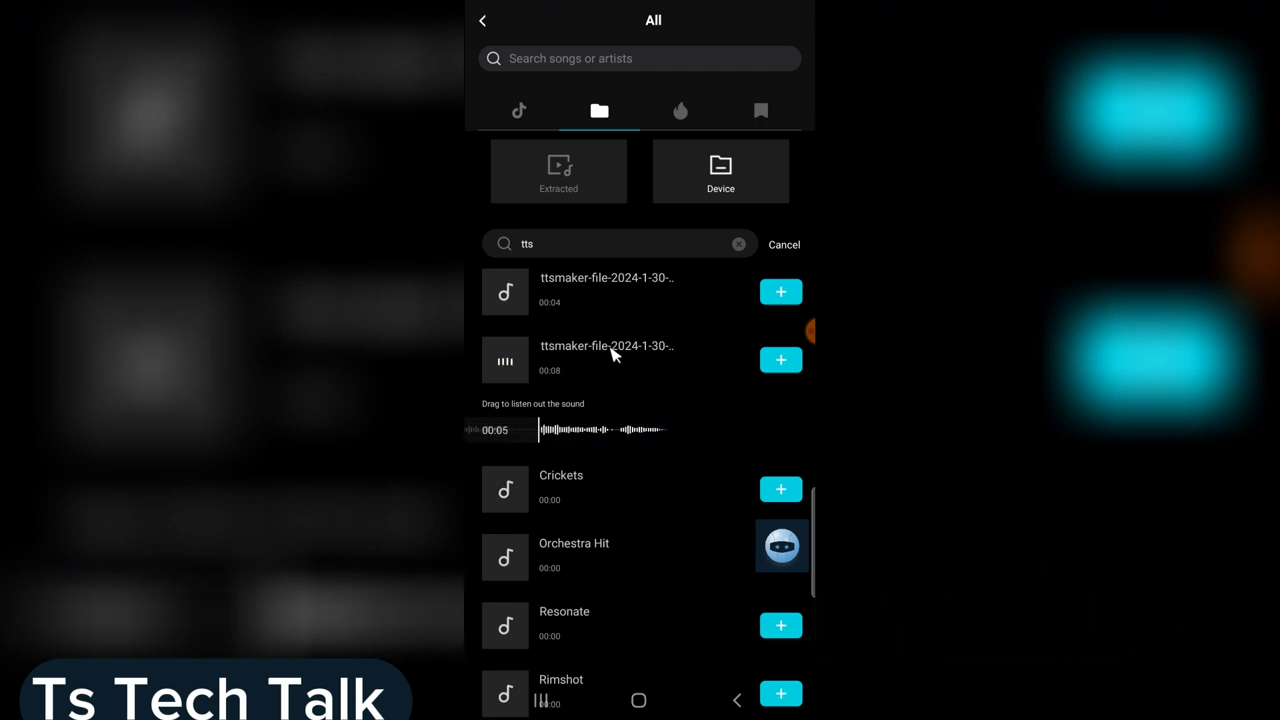
click(780, 362)
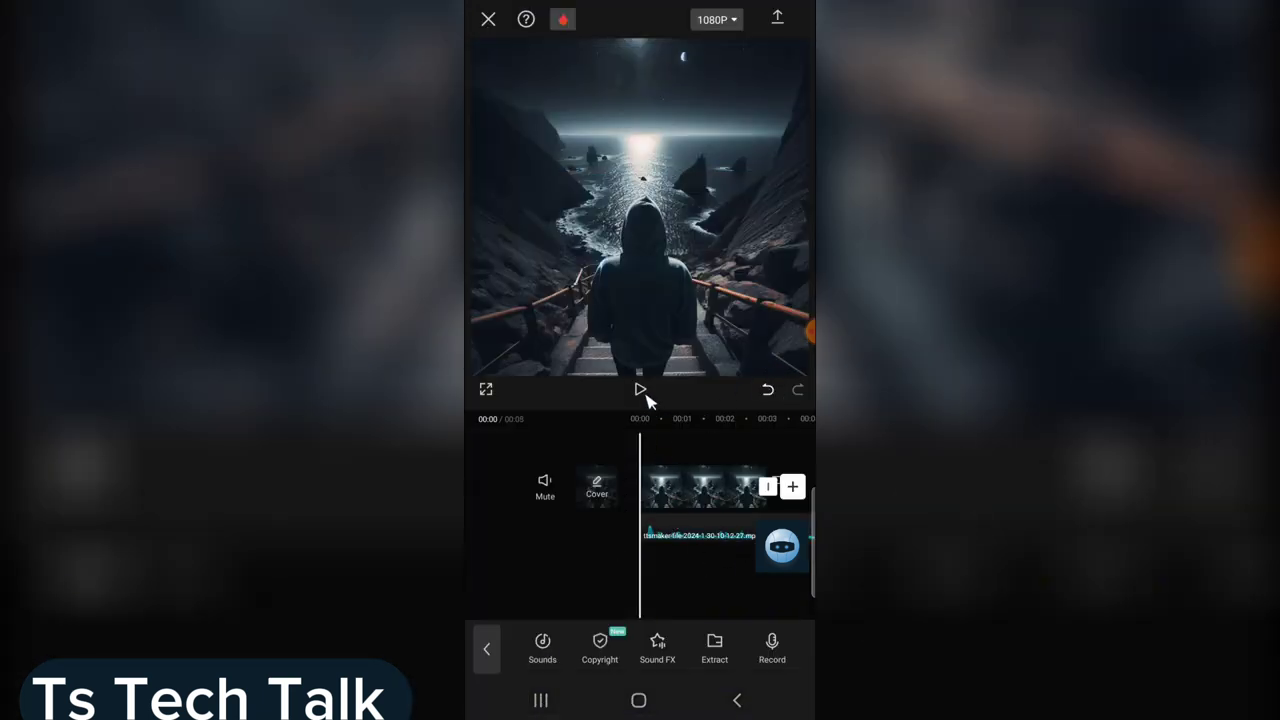
Step: Extend the photo clip so that it ends together with the voiceover track
click(716, 508)
scroll(716, 508, right, 10)
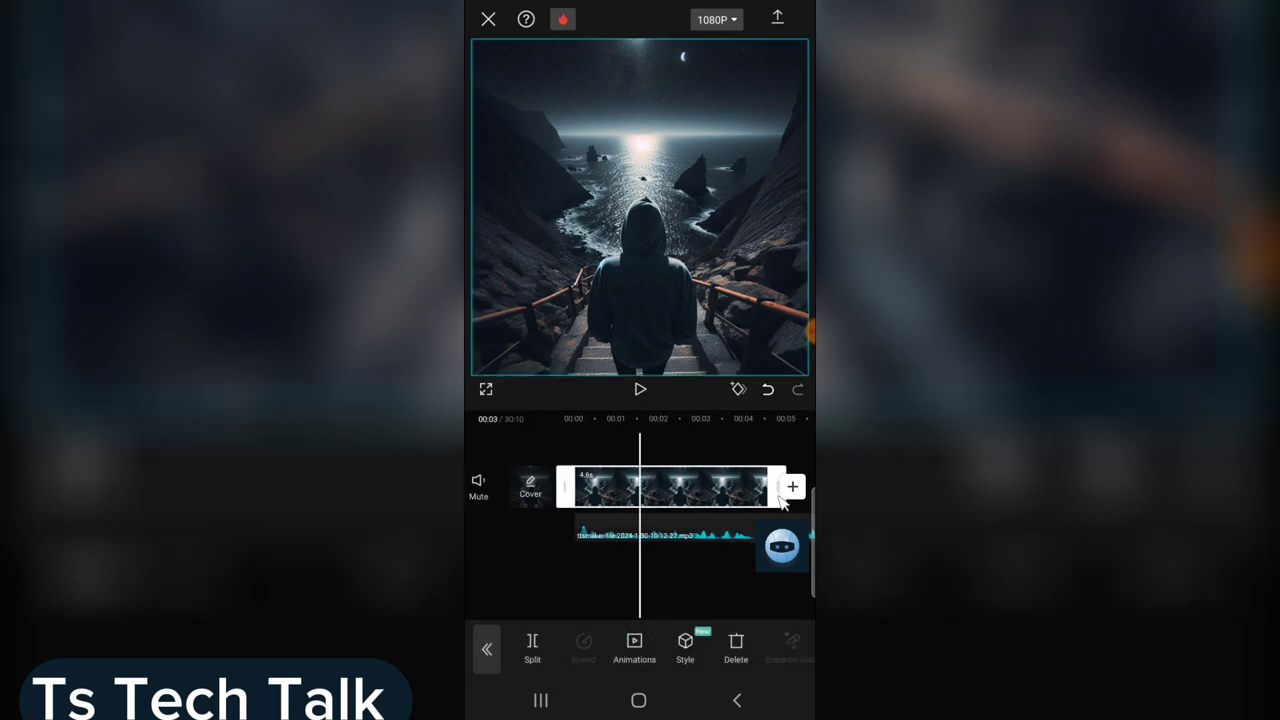
drag(537, 531, 716, 540)
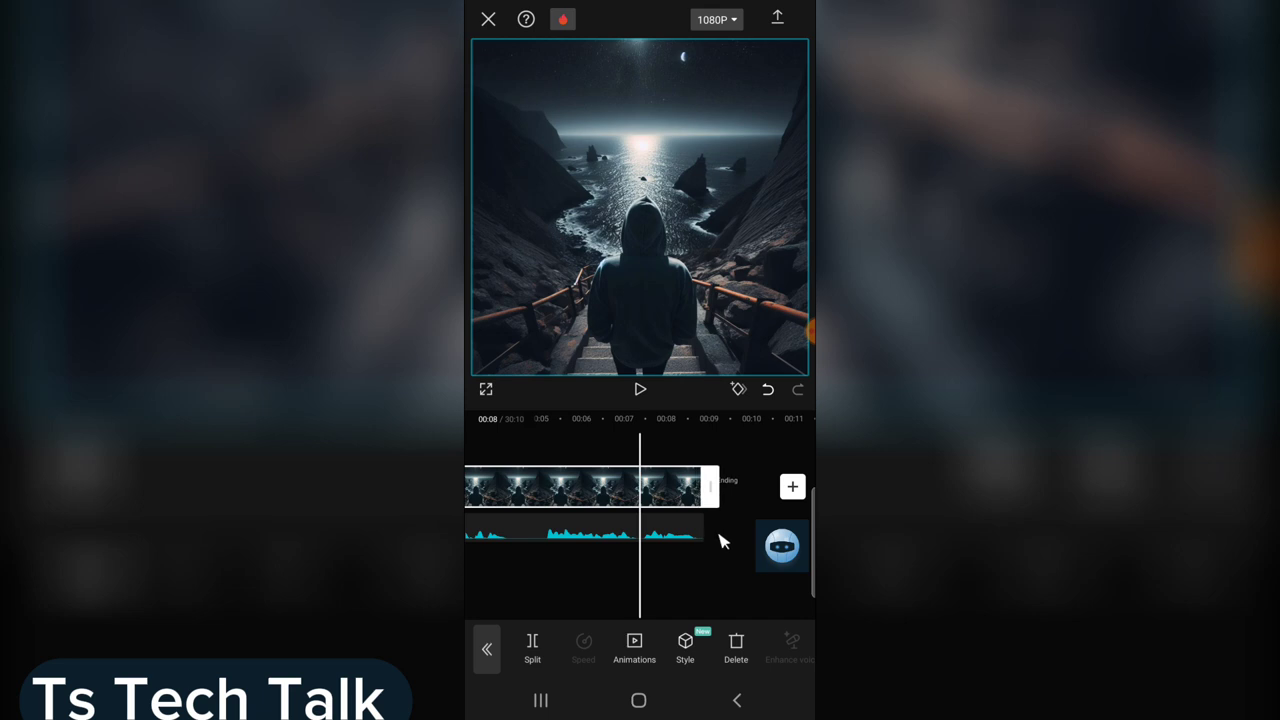
click(650, 566)
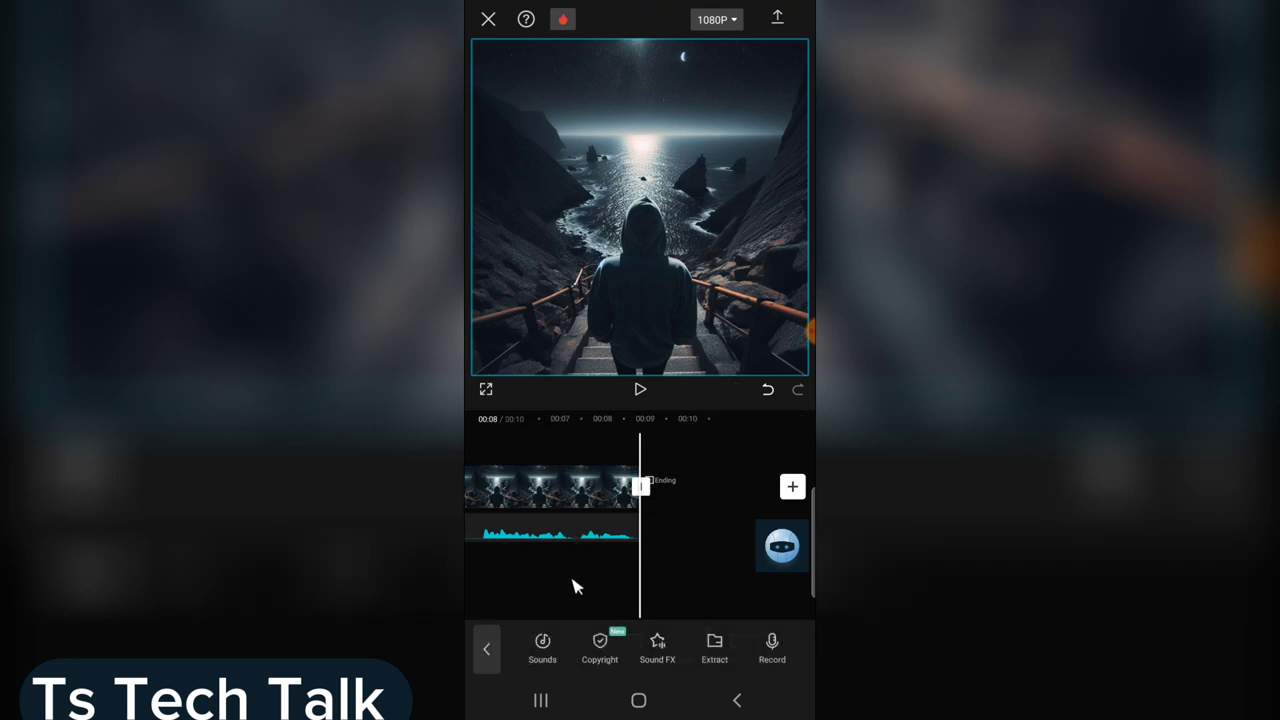
Step: Play back the project to hear the voiceover over the photo
drag(574, 586, 743, 574)
click(640, 391)
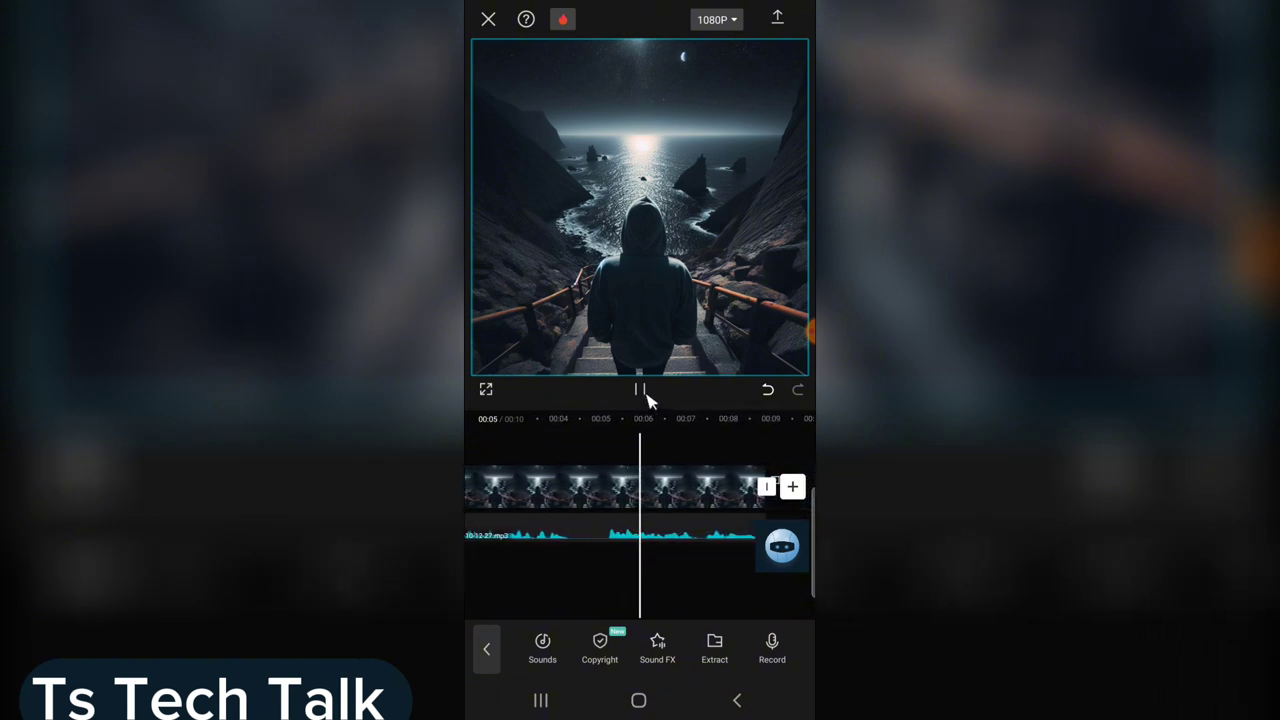
click(670, 540)
Step: Split the voiceover at the start and end of its silent gap around the 5-second mark and delete the silent piece
drag(590, 572, 677, 585)
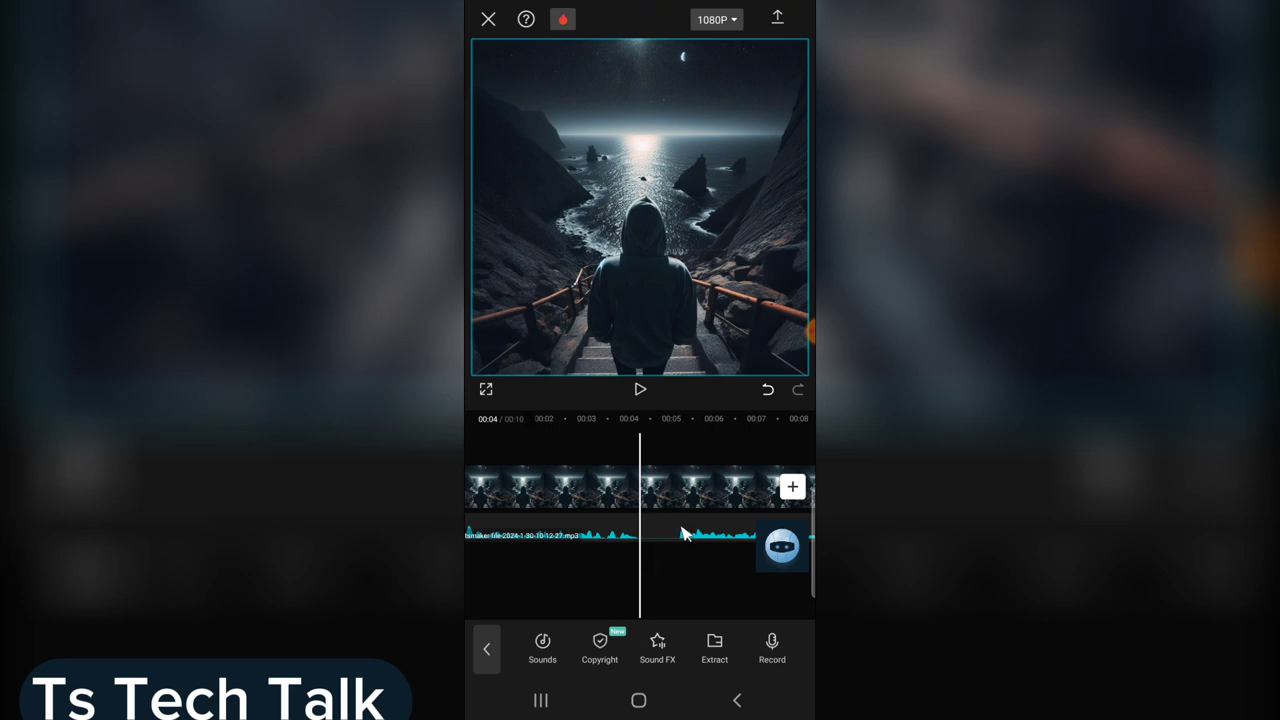
click(683, 535)
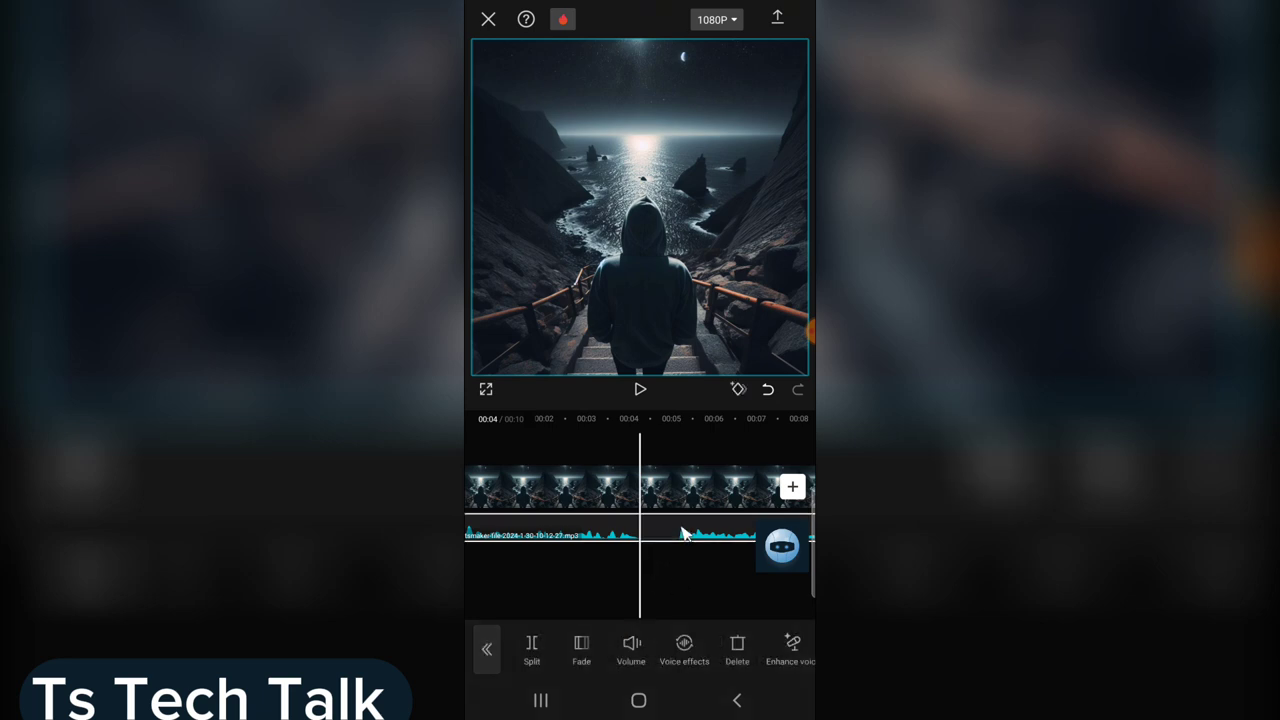
click(532, 648)
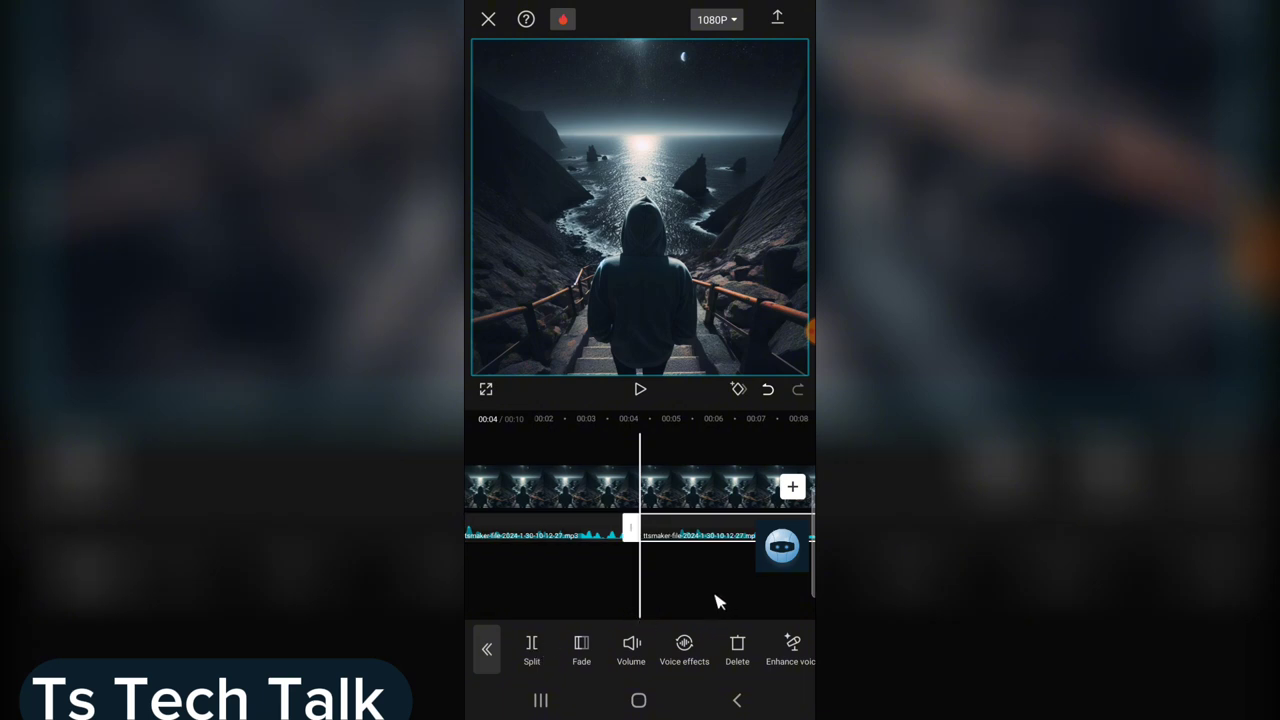
drag(718, 601, 694, 597)
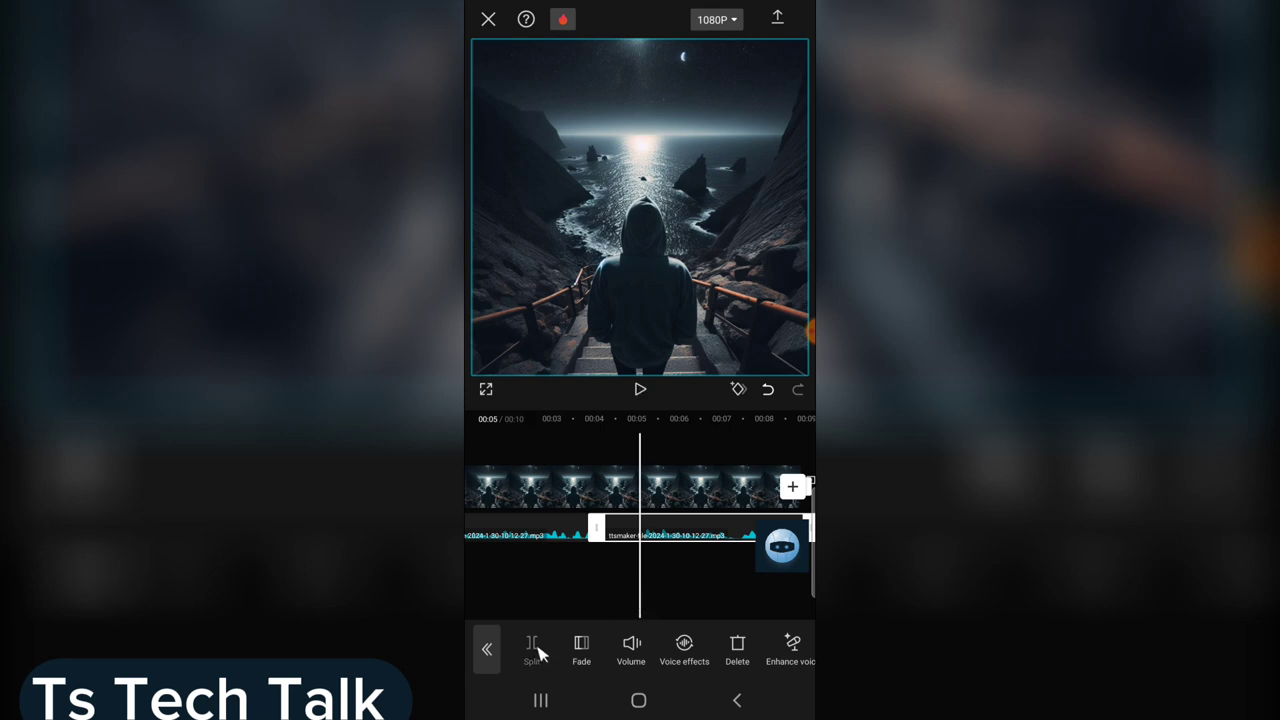
click(625, 550)
click(630, 535)
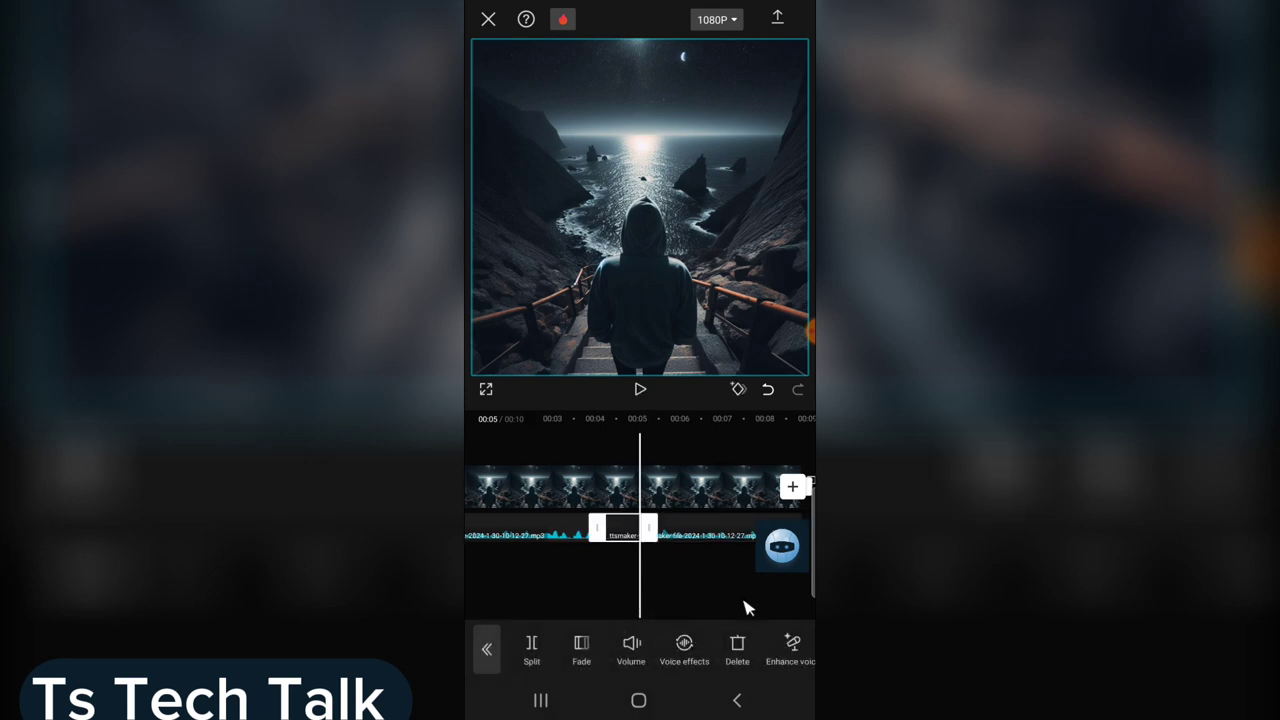
click(737, 647)
Step: Move the second voiceover piece closer to the first one and play back the tightened audio
drag(742, 537, 688, 532)
drag(575, 577, 743, 600)
click(632, 392)
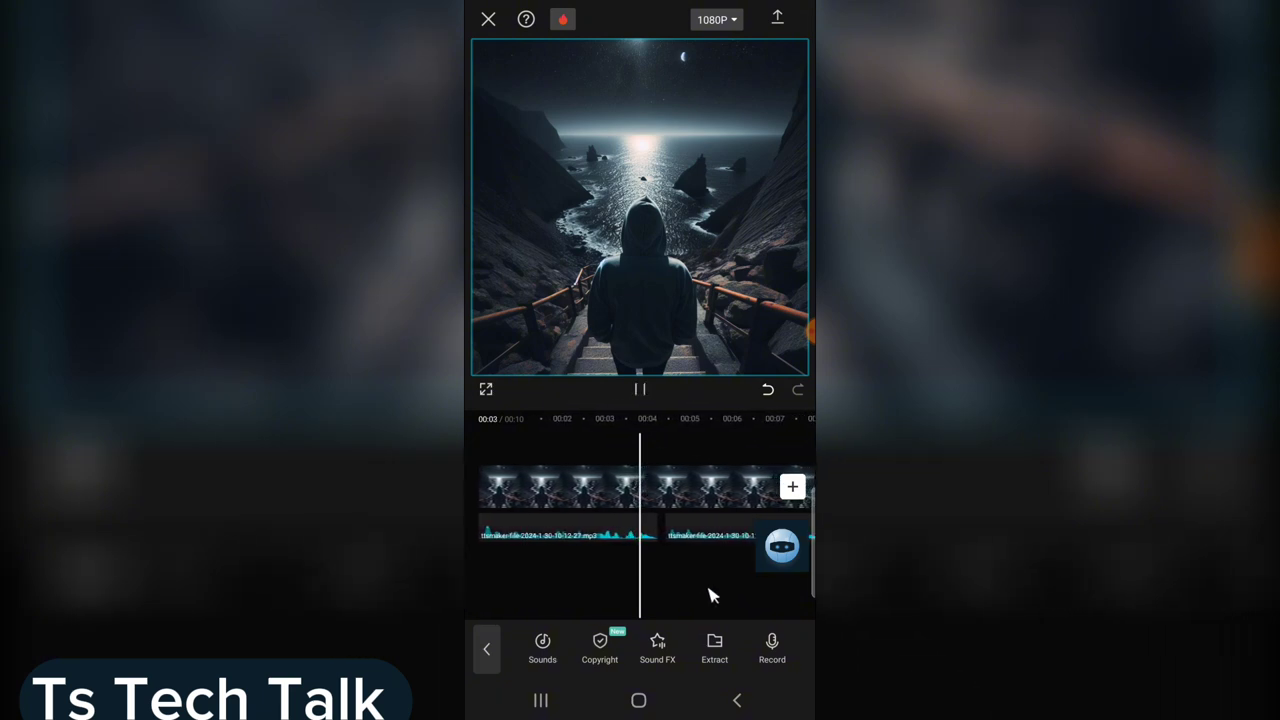
click(645, 391)
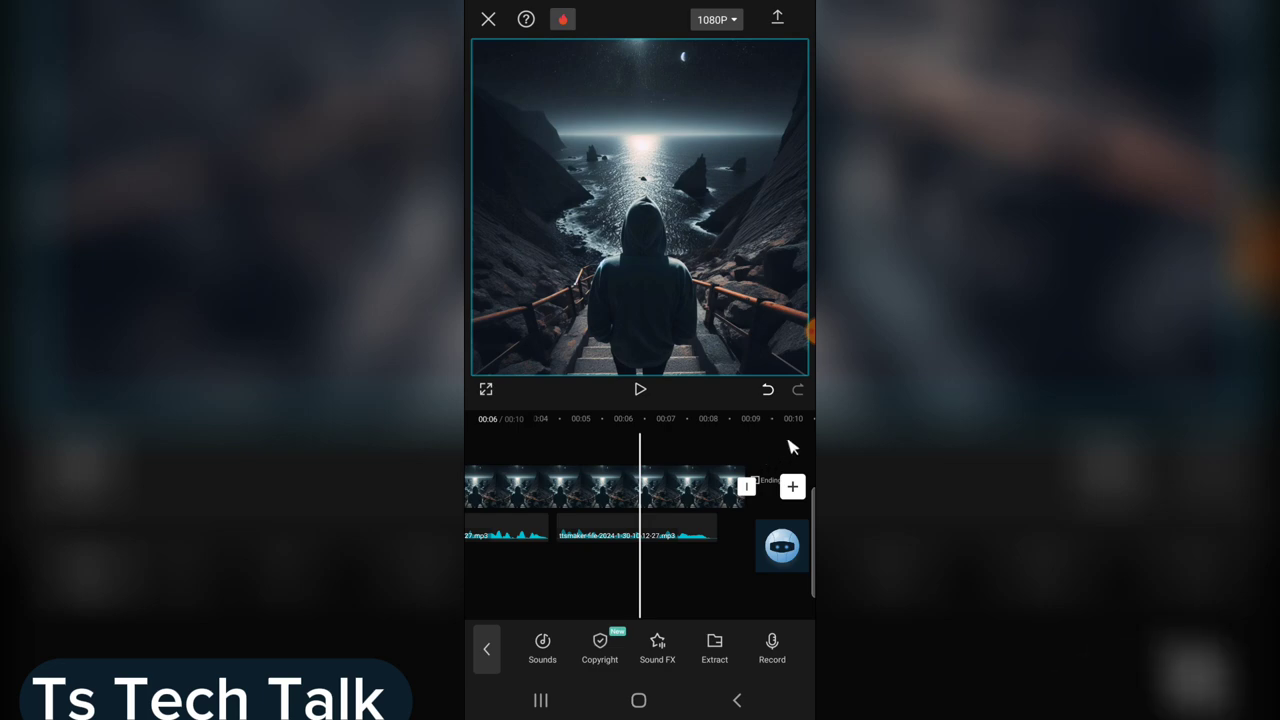
click(808, 332)
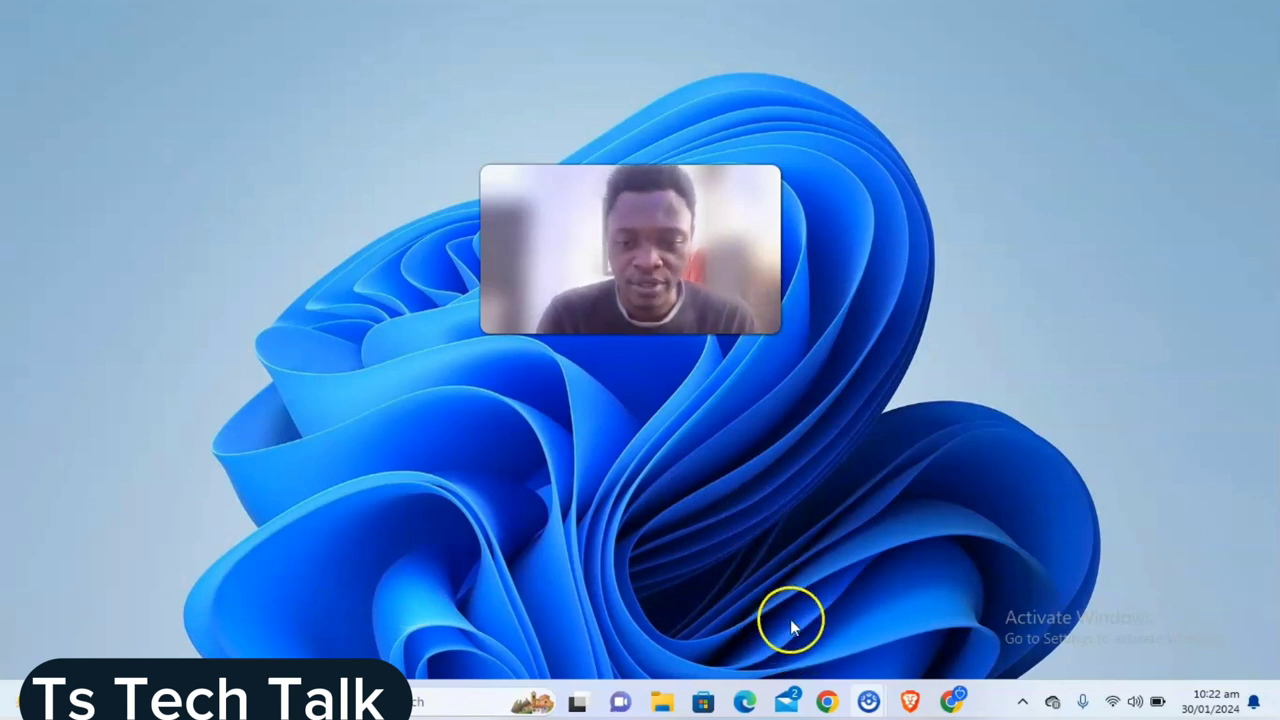
Step: Switch to Clipchamp in the browser and open an empty untitled video in the editor
click(951, 700)
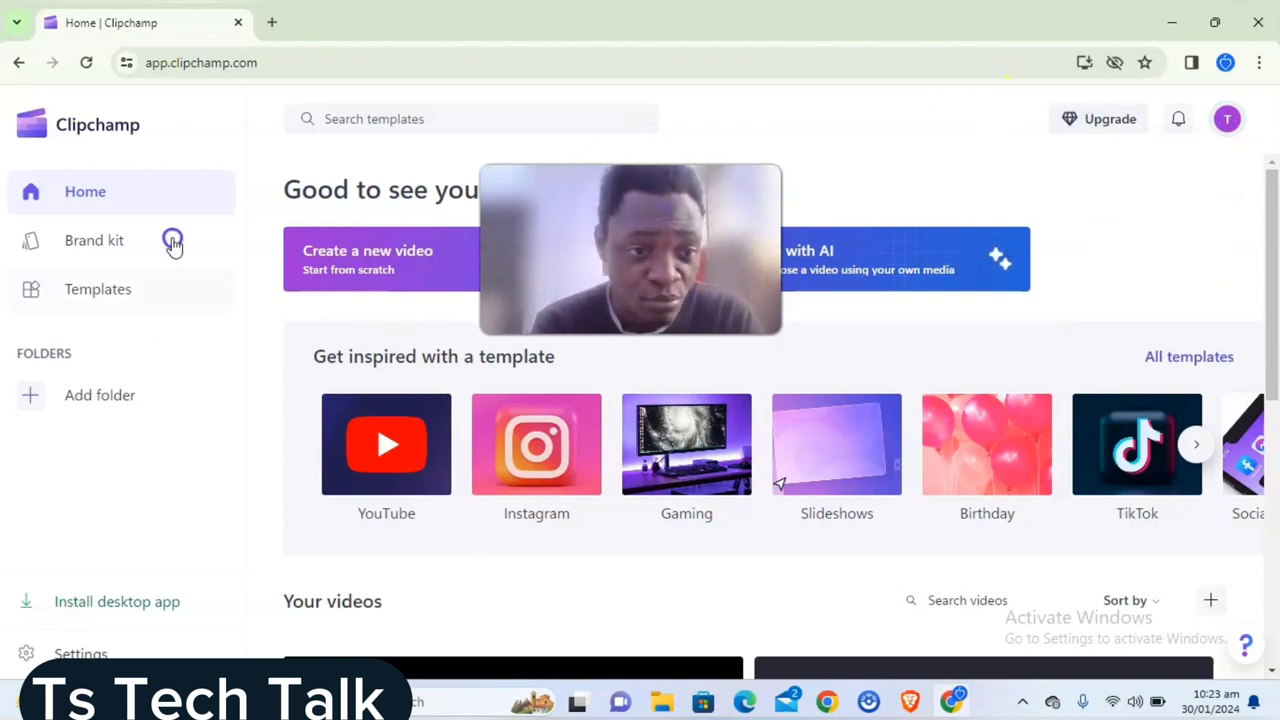
scroll(640, 516, down, 3)
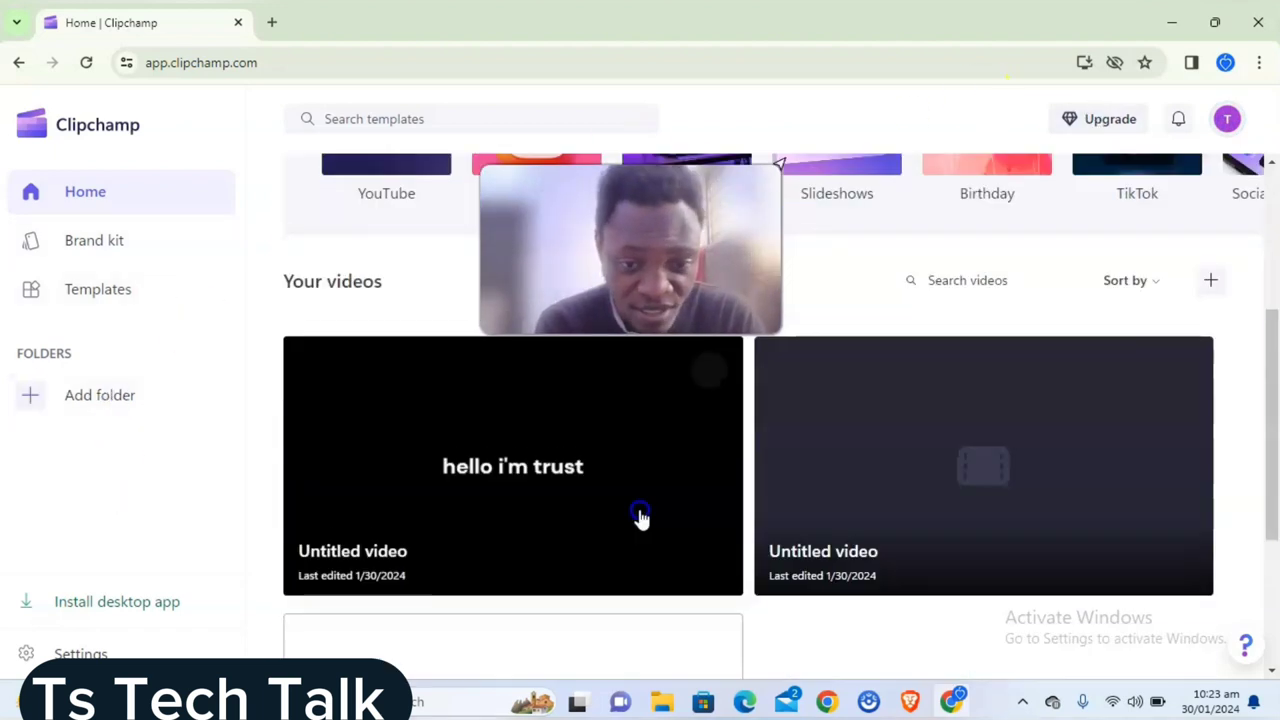
scroll(640, 516, down, 2)
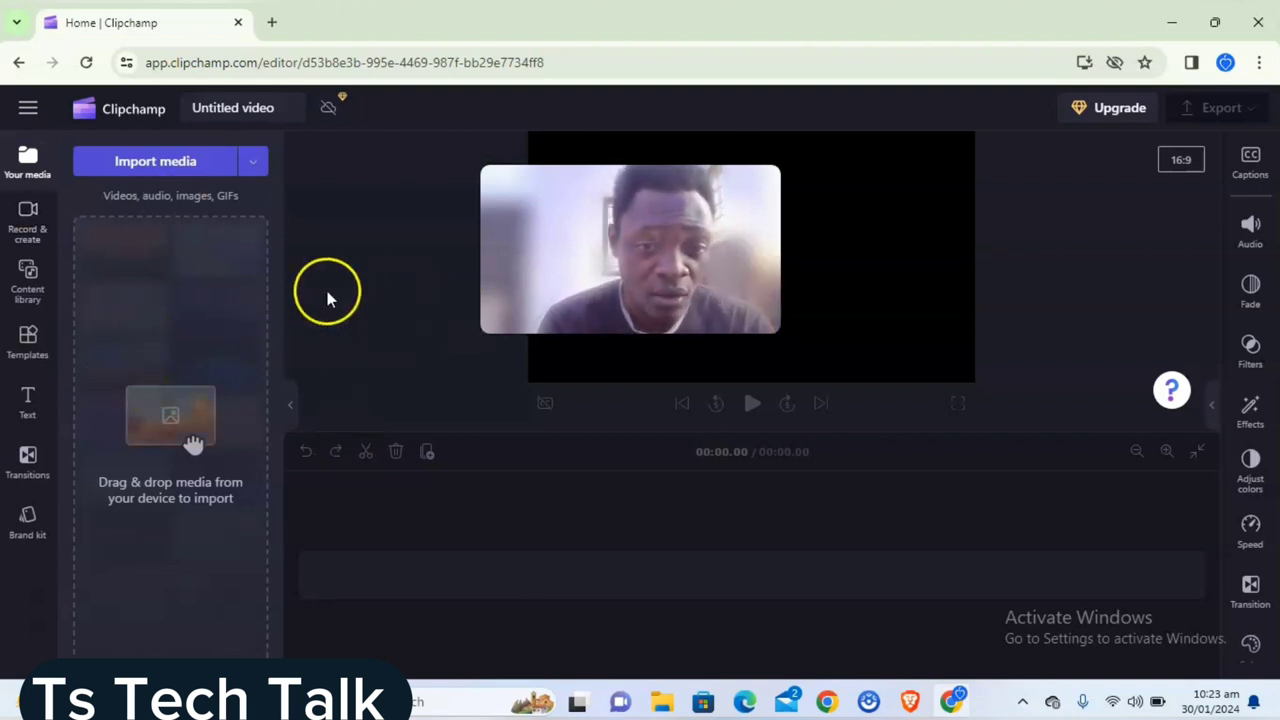
Step: Add a new text-to-speech clip to the empty video's timeline
click(43, 243)
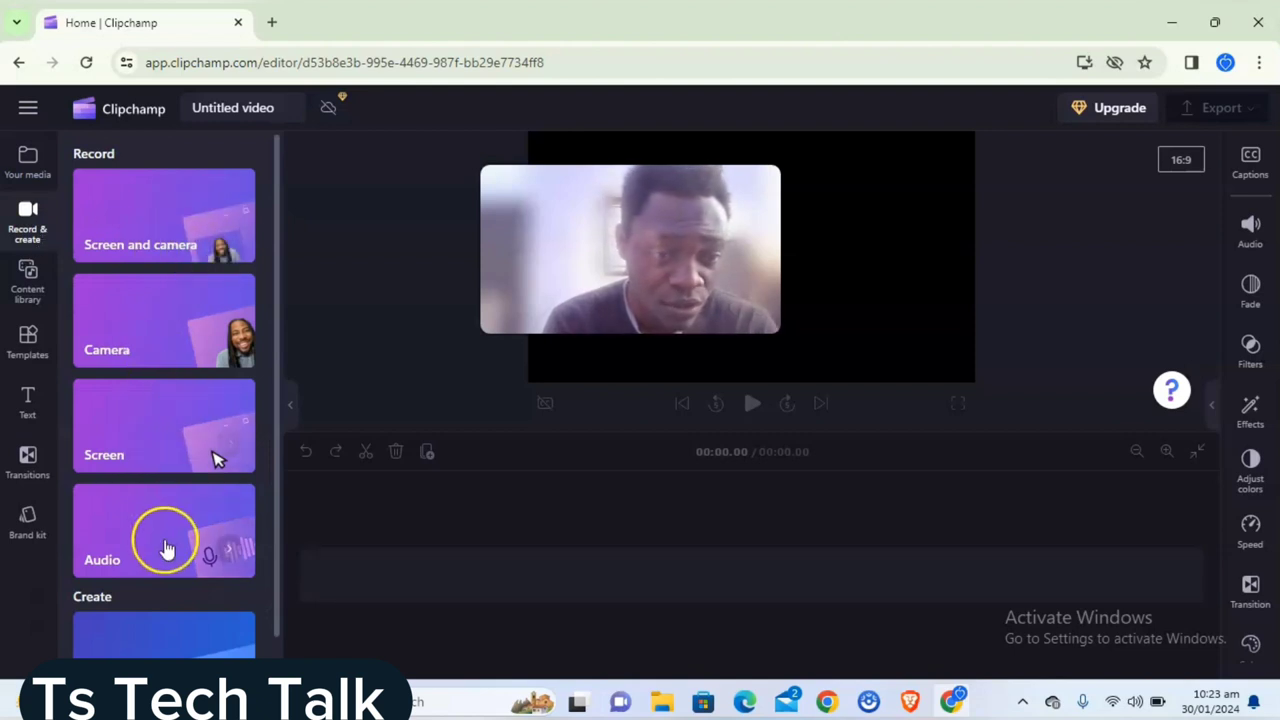
scroll(166, 549, down, 1)
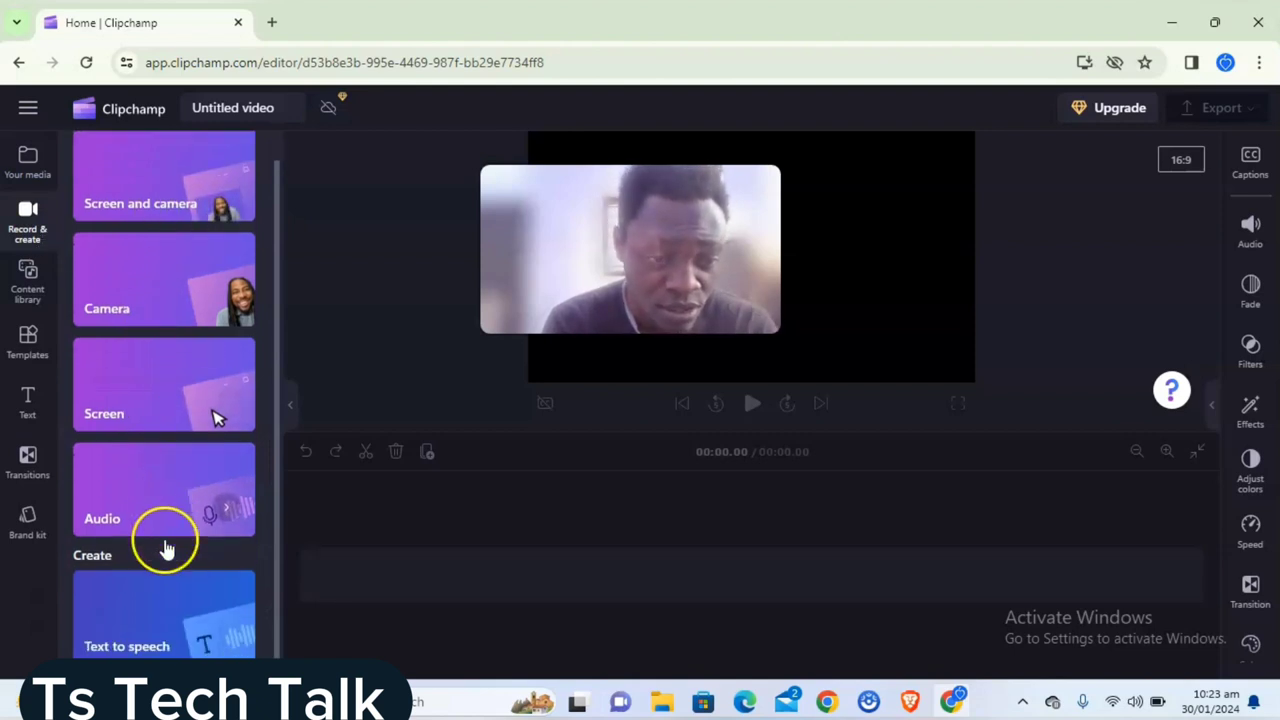
click(172, 621)
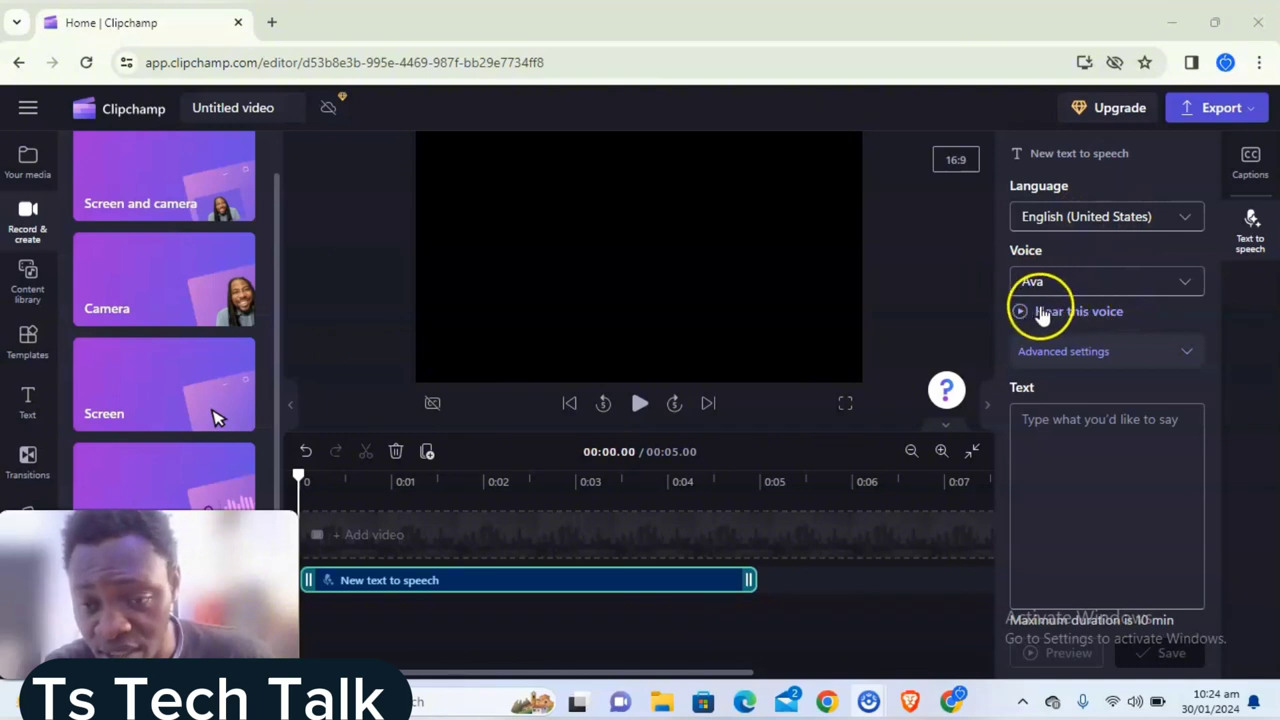
Step: Listen to the sample of the Ava voice for English (United States)
click(1022, 313)
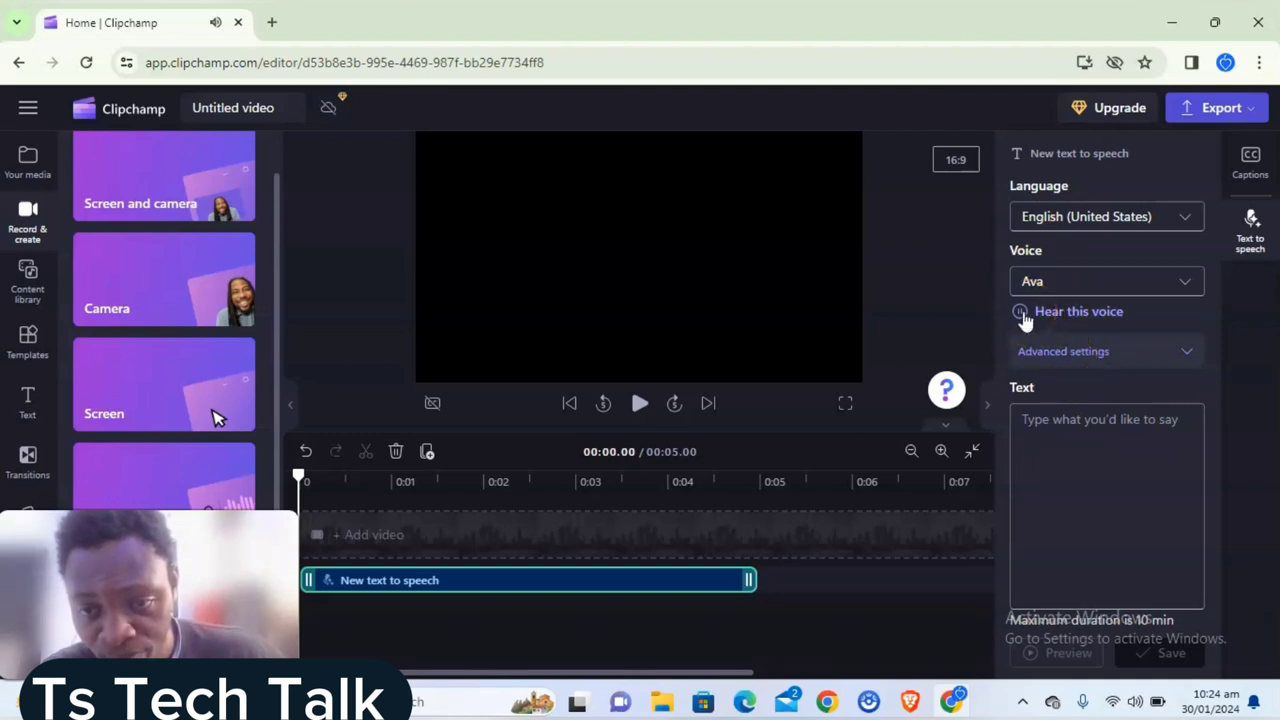
click(1123, 505)
click(1045, 305)
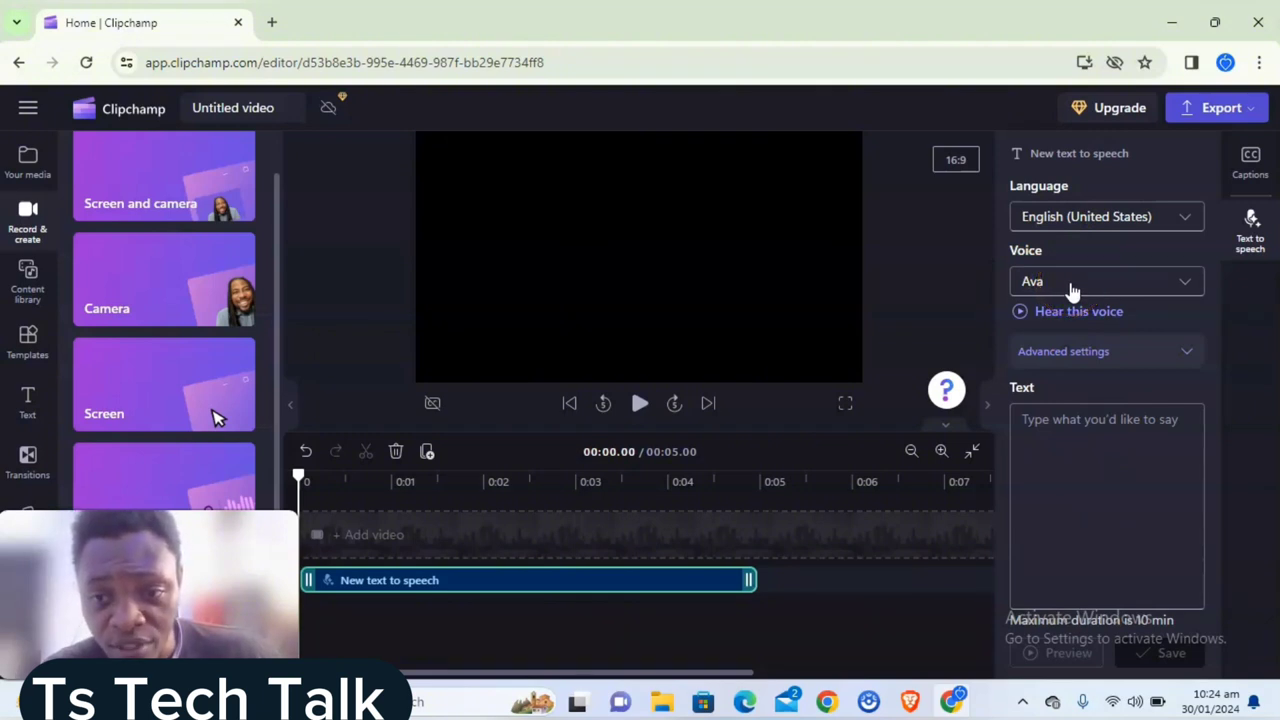
Step: Browse the available voices, set the text-to-speech voice to Guy and listen to its sample
click(1071, 285)
scroll(1086, 329, down, 3)
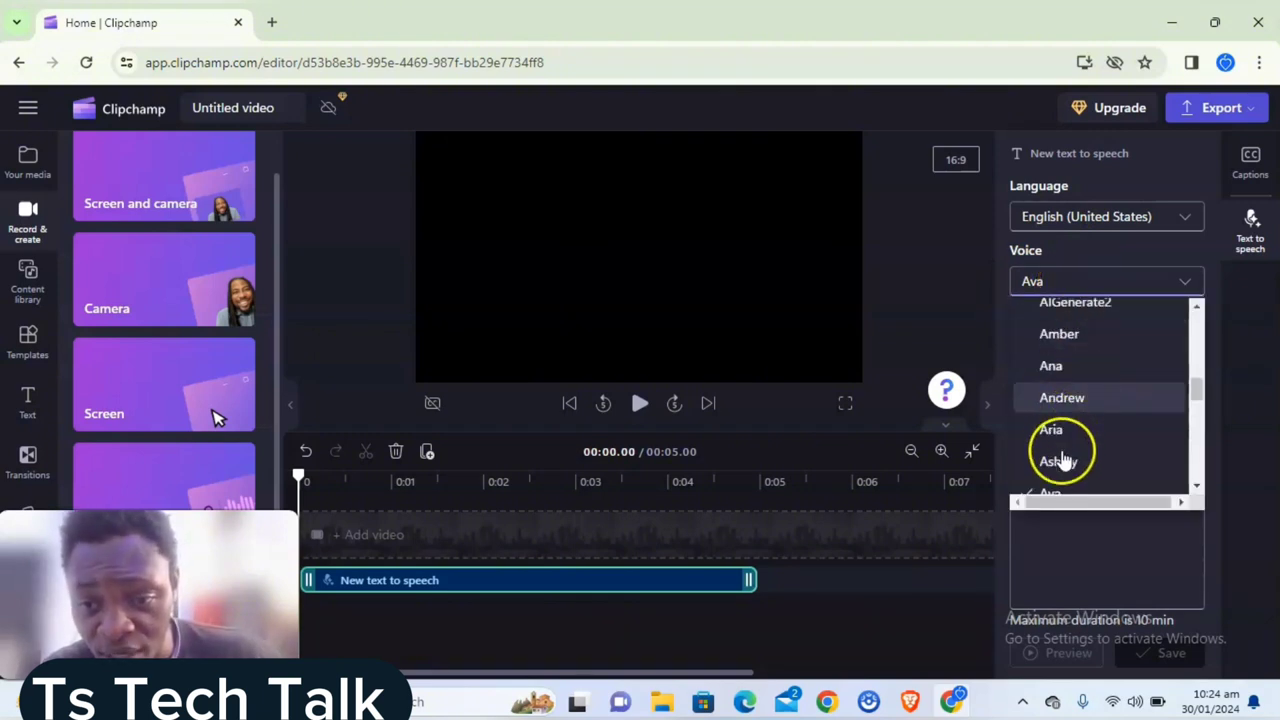
click(1195, 309)
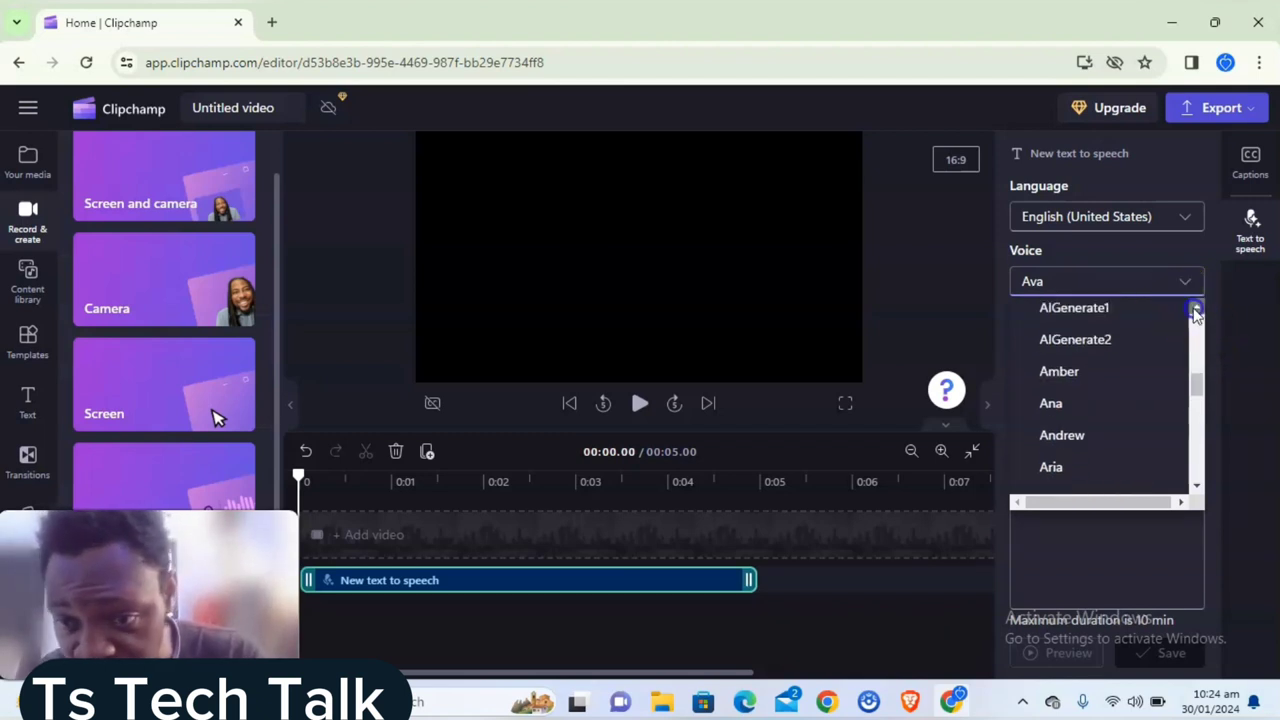
click(1196, 313)
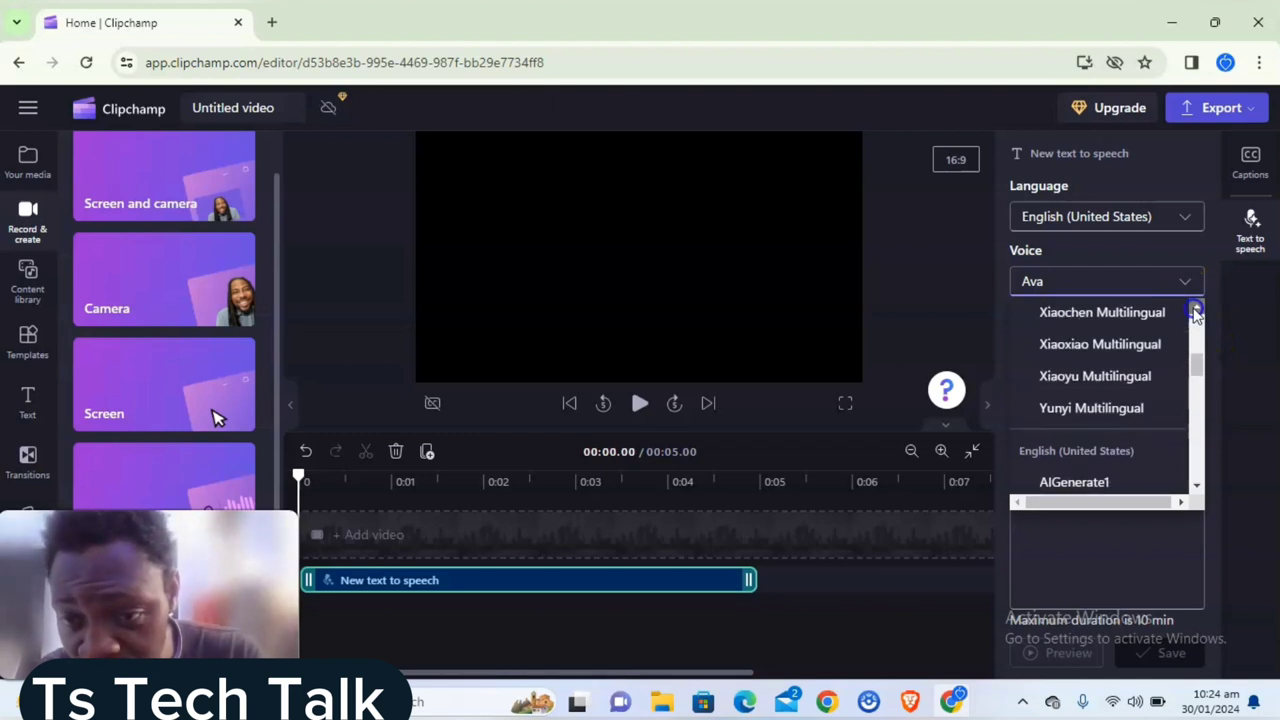
click(1196, 313)
click(1196, 313)
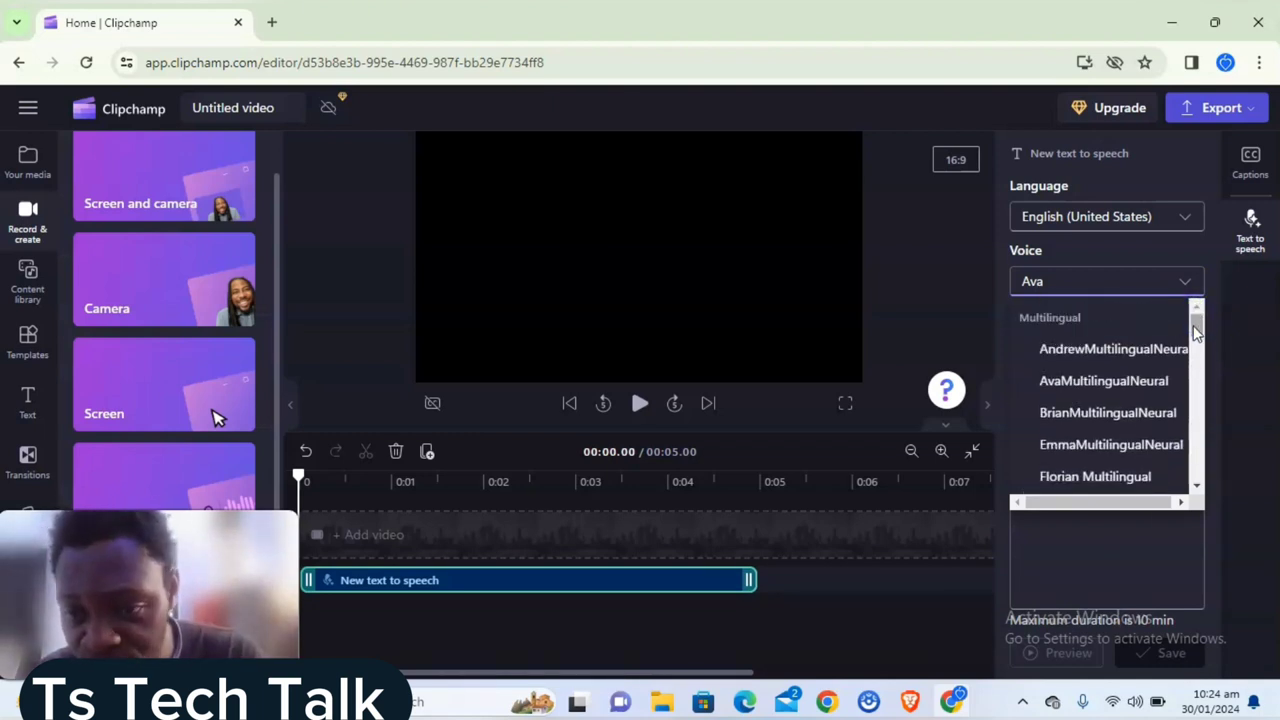
drag(1196, 313, 1194, 434)
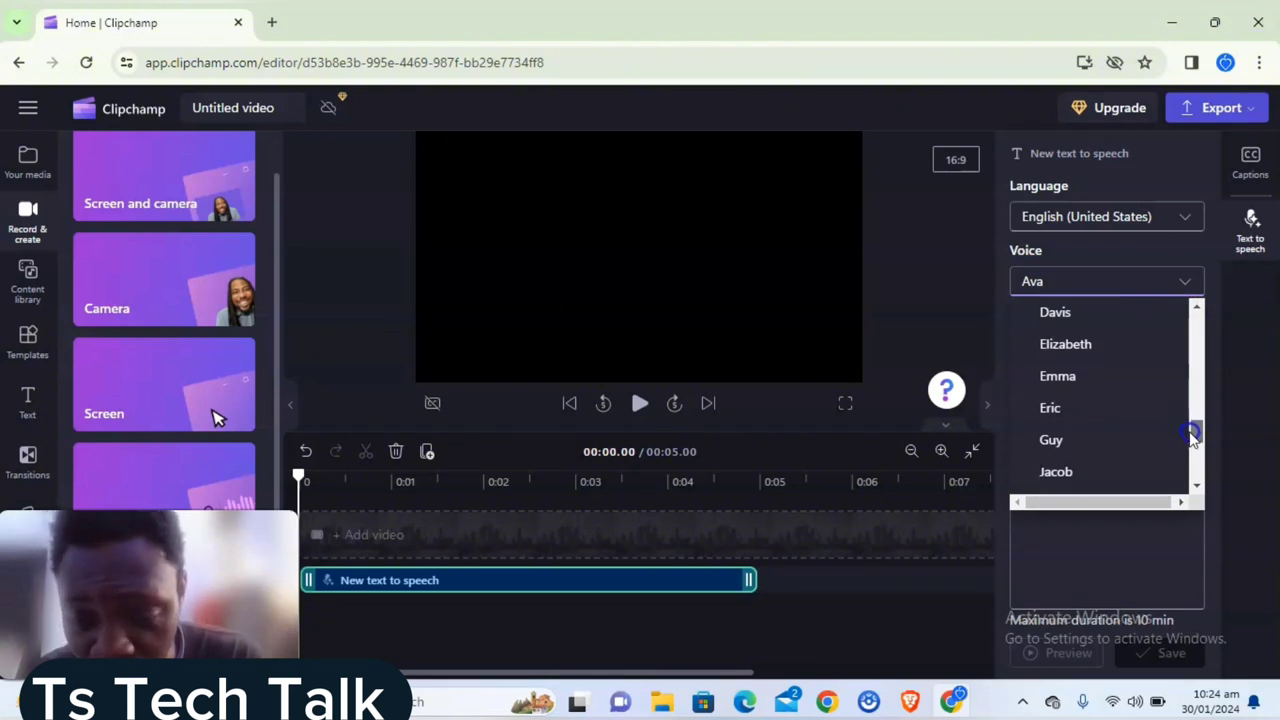
click(1064, 443)
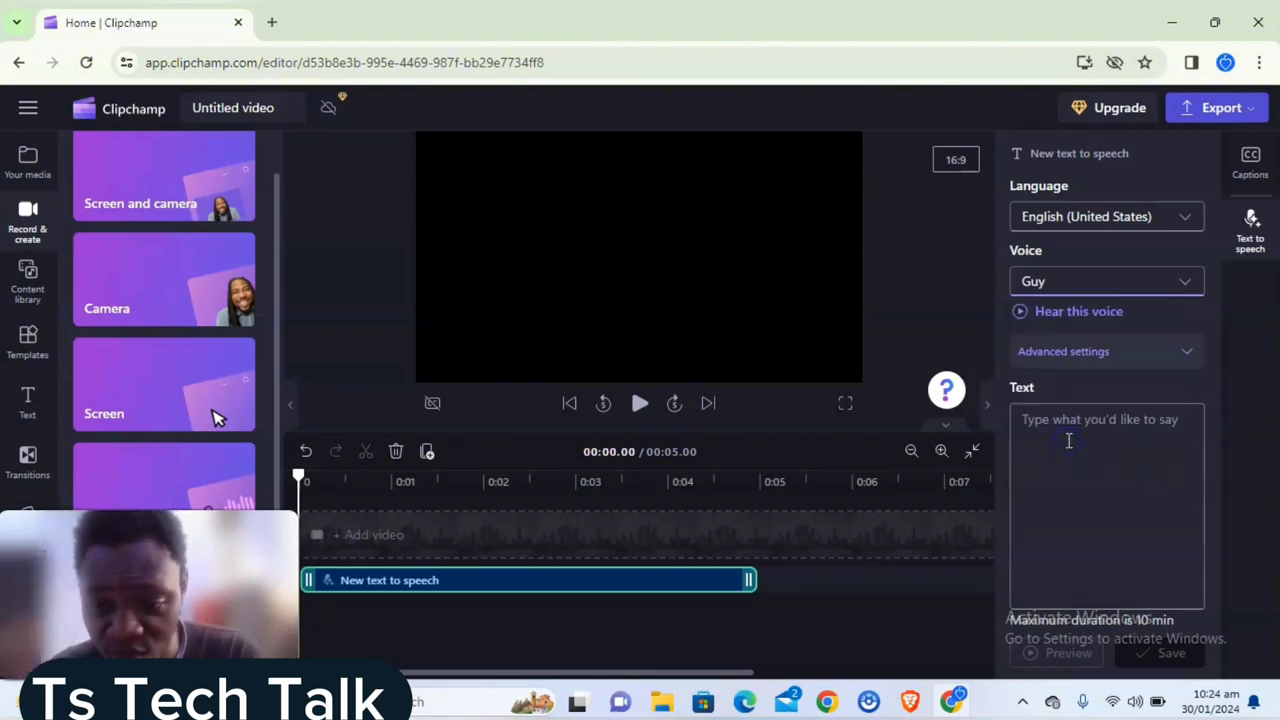
click(1021, 313)
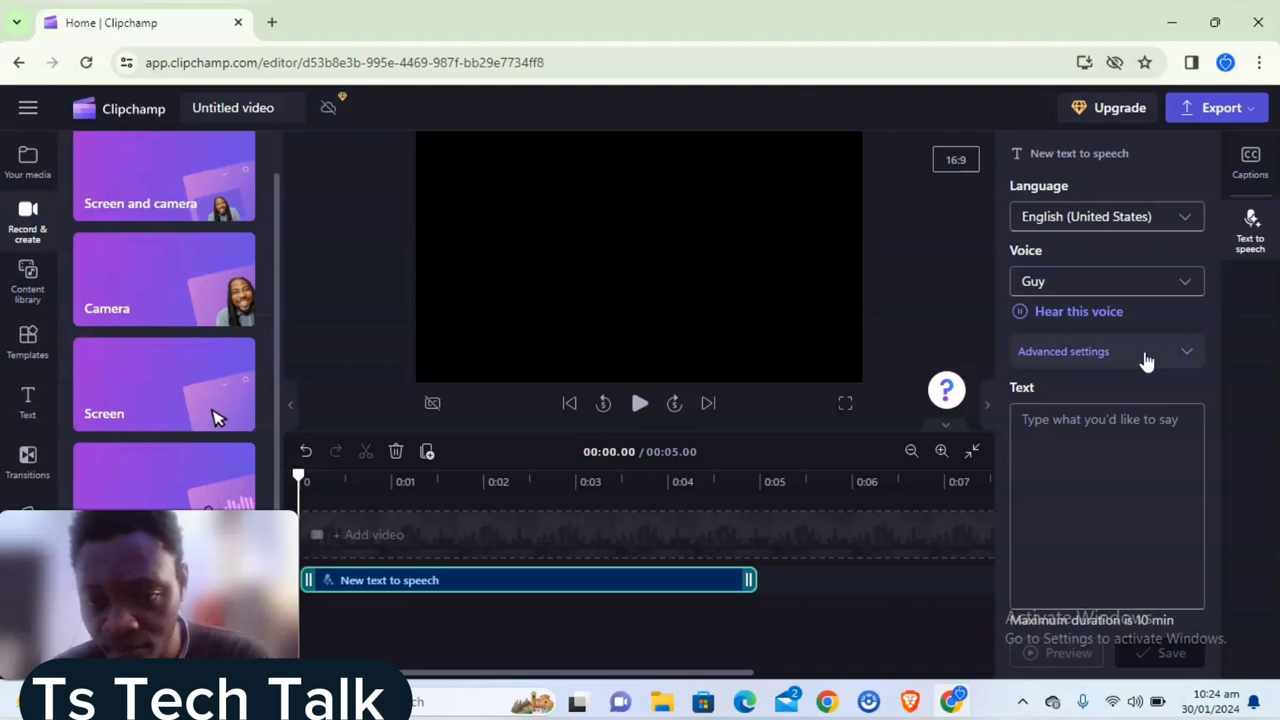
click(1033, 302)
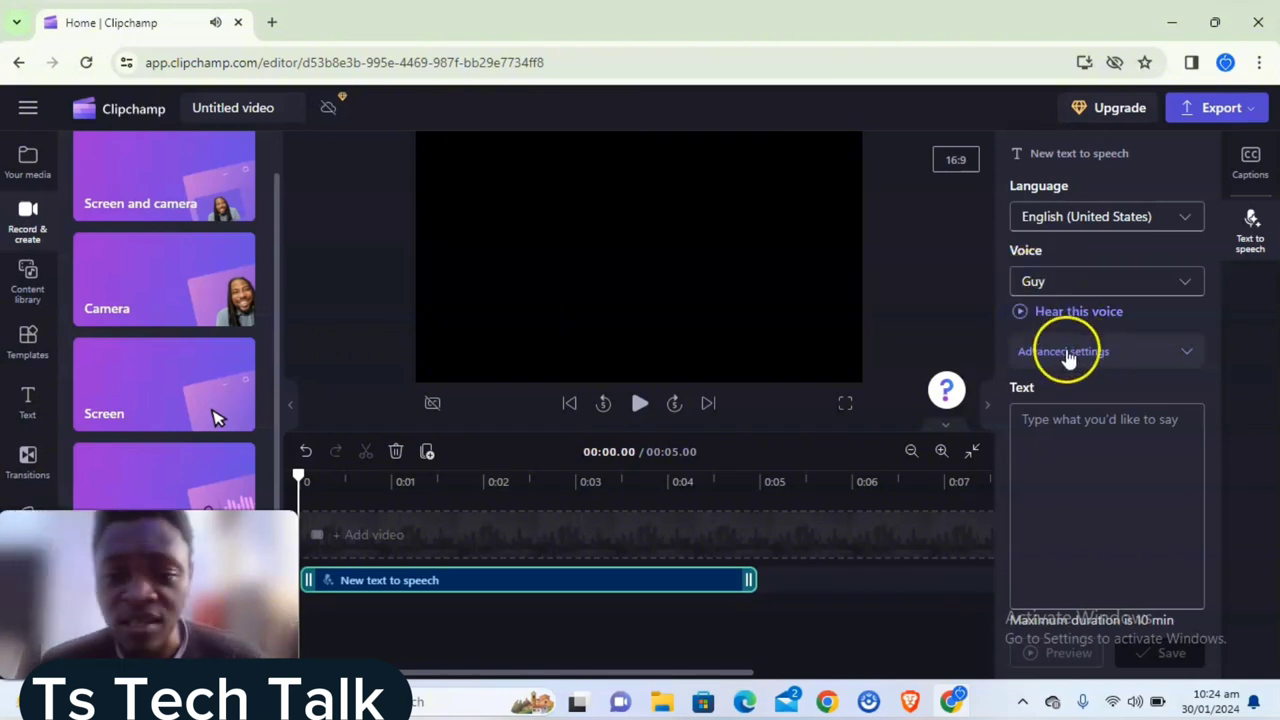
Step: Set the text-to-speech language to French (France) and listen to the sample of the Denise voice
click(1095, 219)
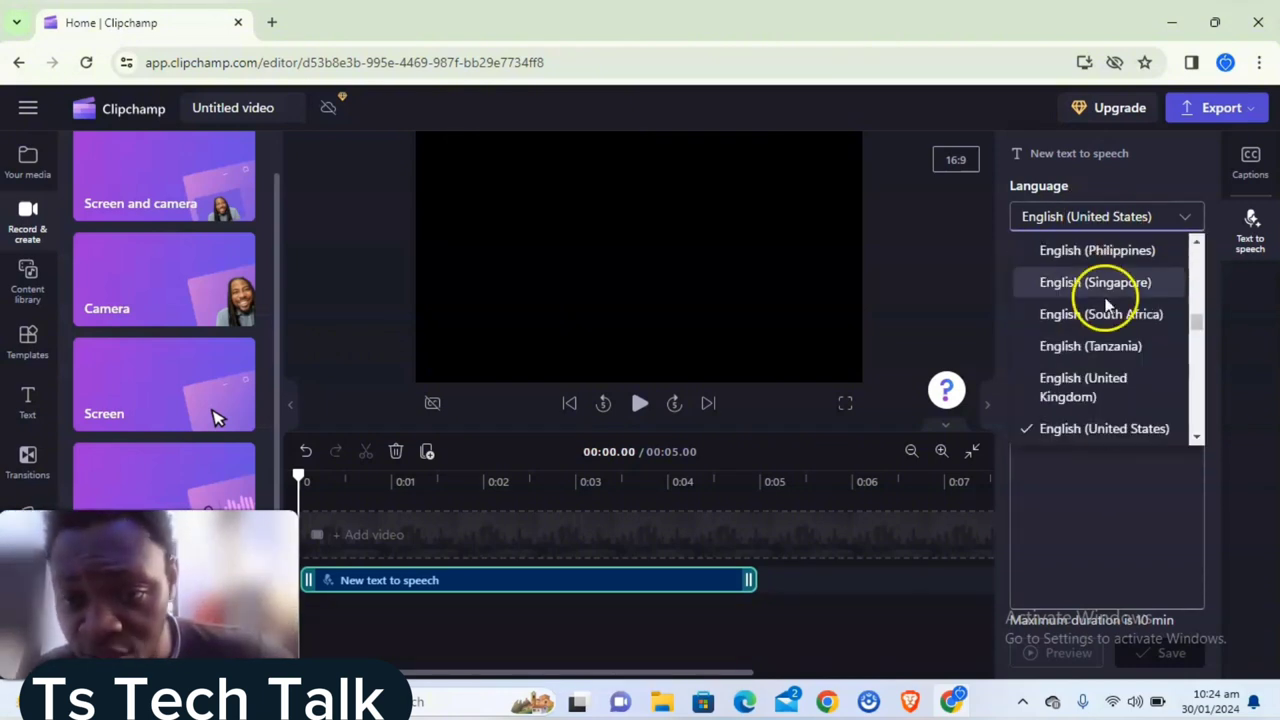
scroll(1110, 380, down, 2)
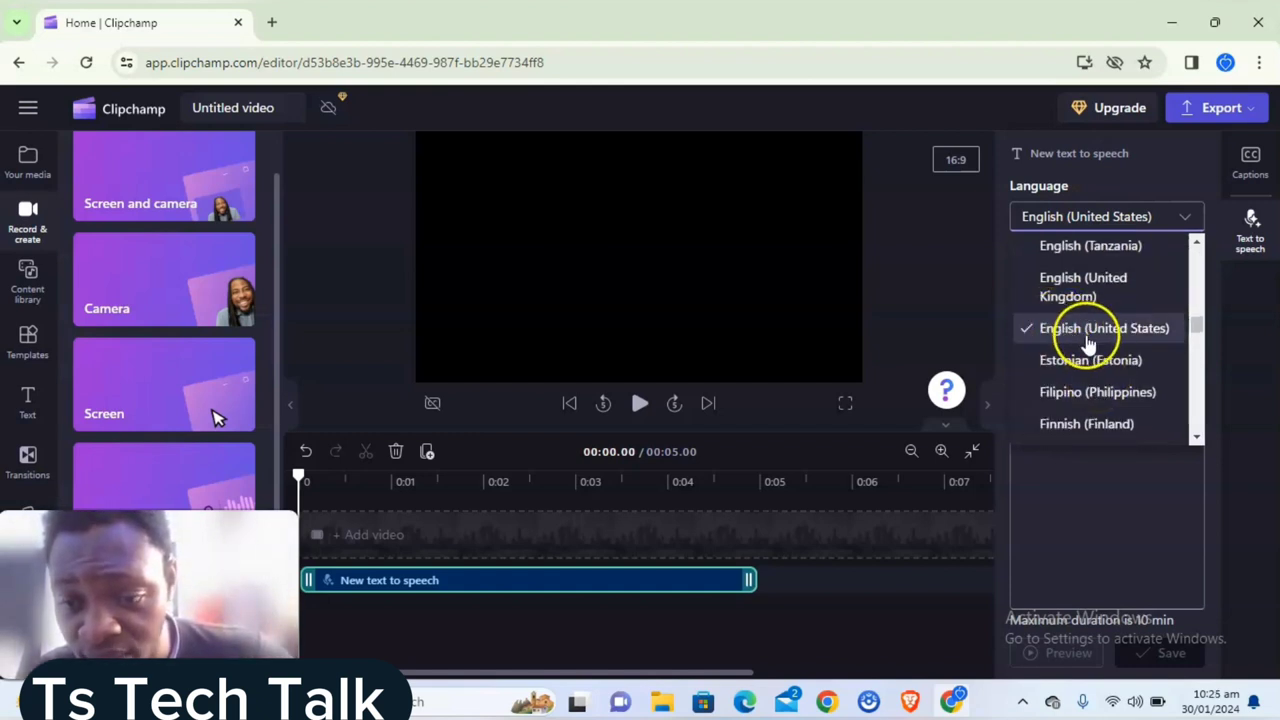
scroll(1060, 403, down, 3)
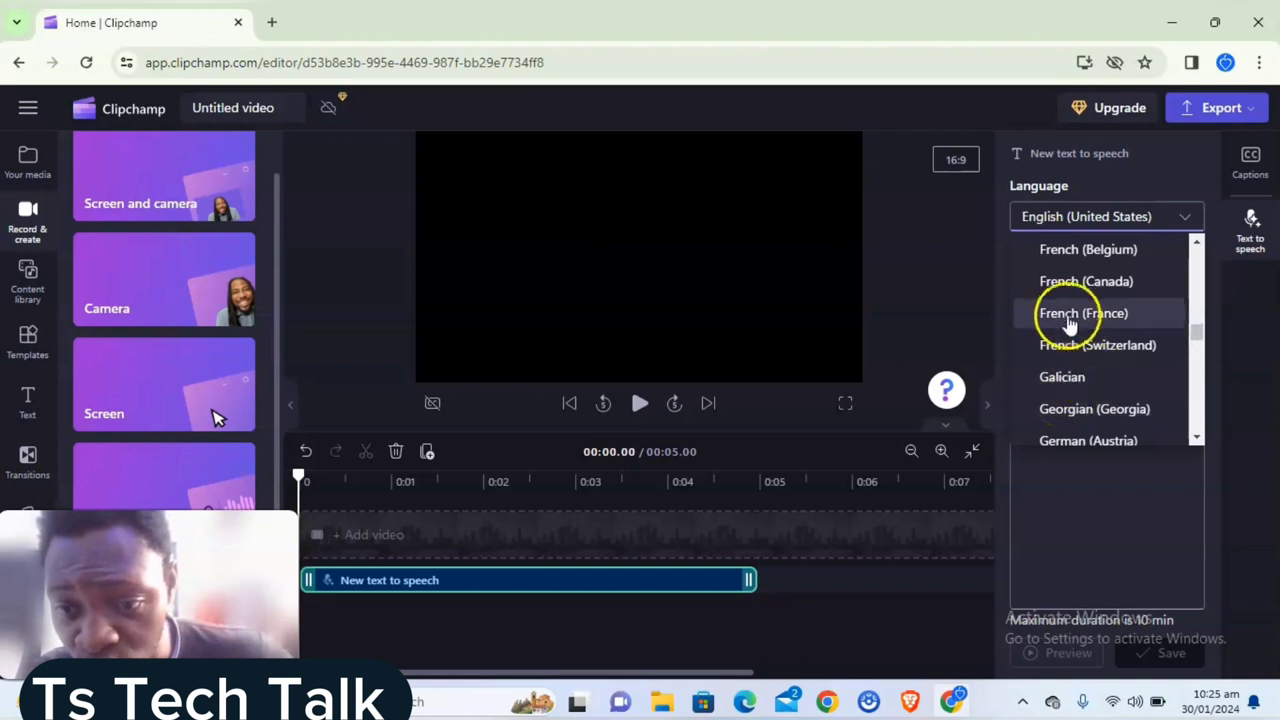
click(1099, 314)
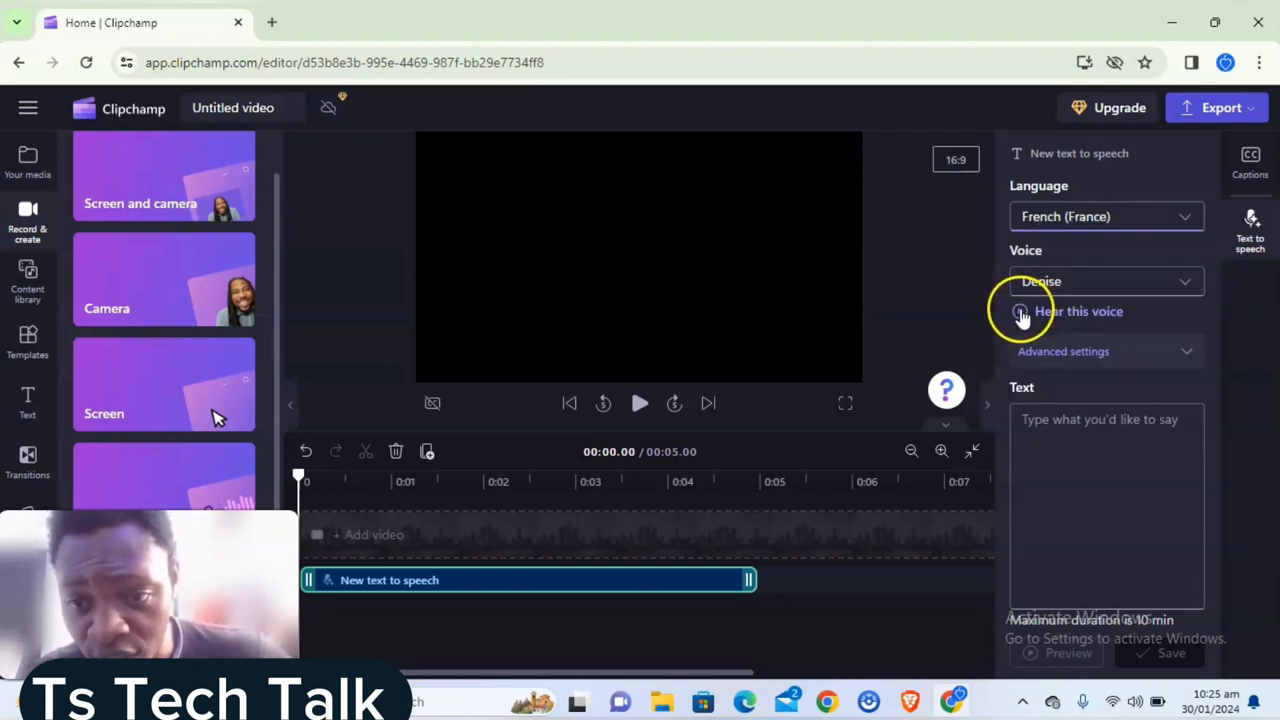
click(1021, 313)
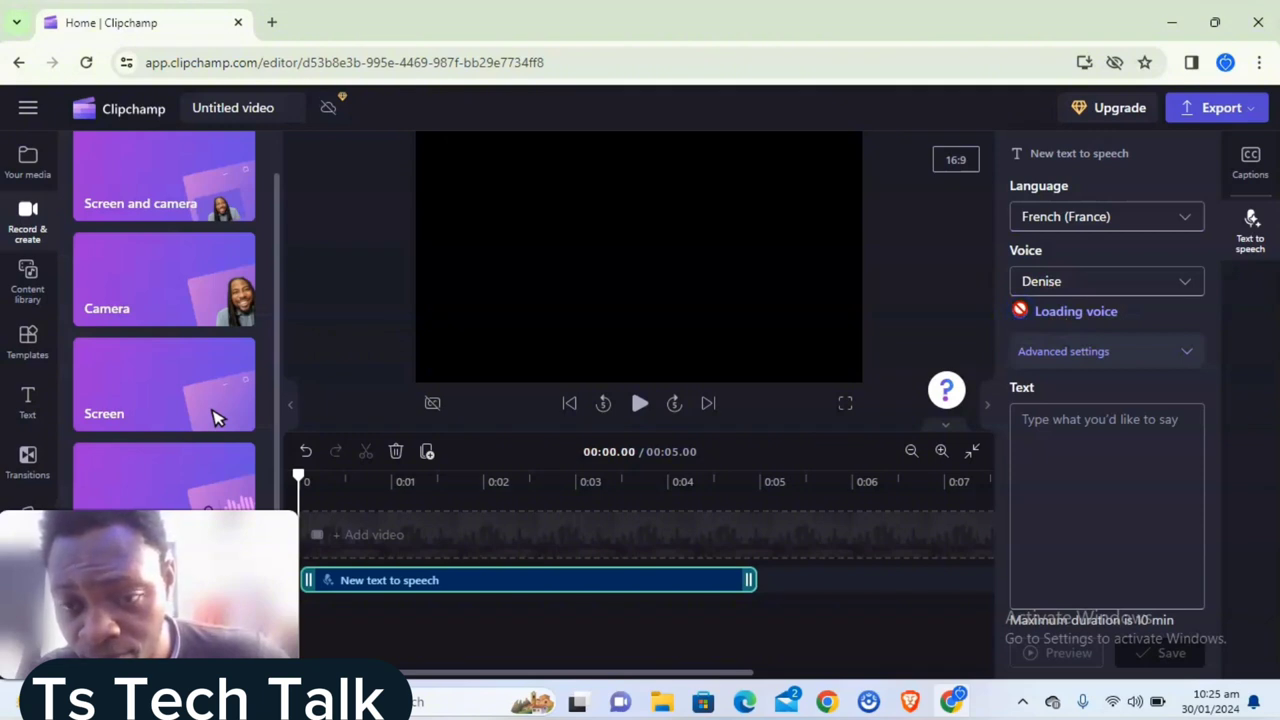
click(1065, 336)
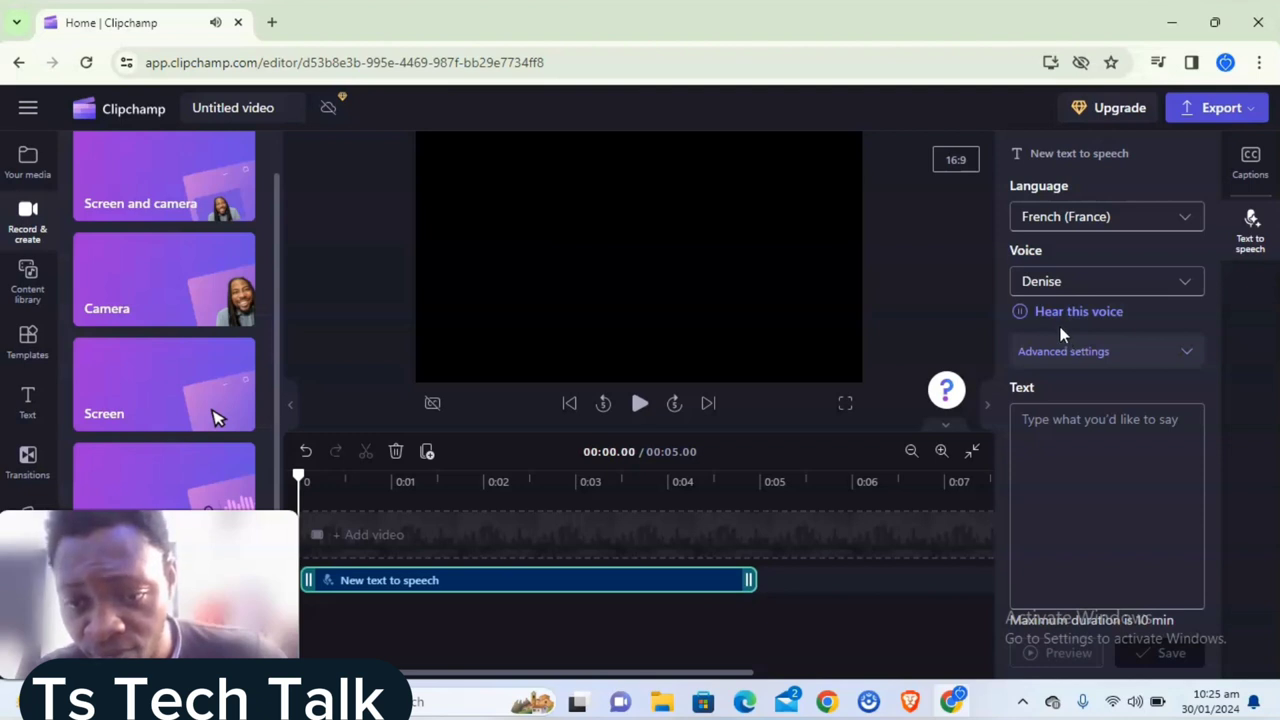
click(1092, 356)
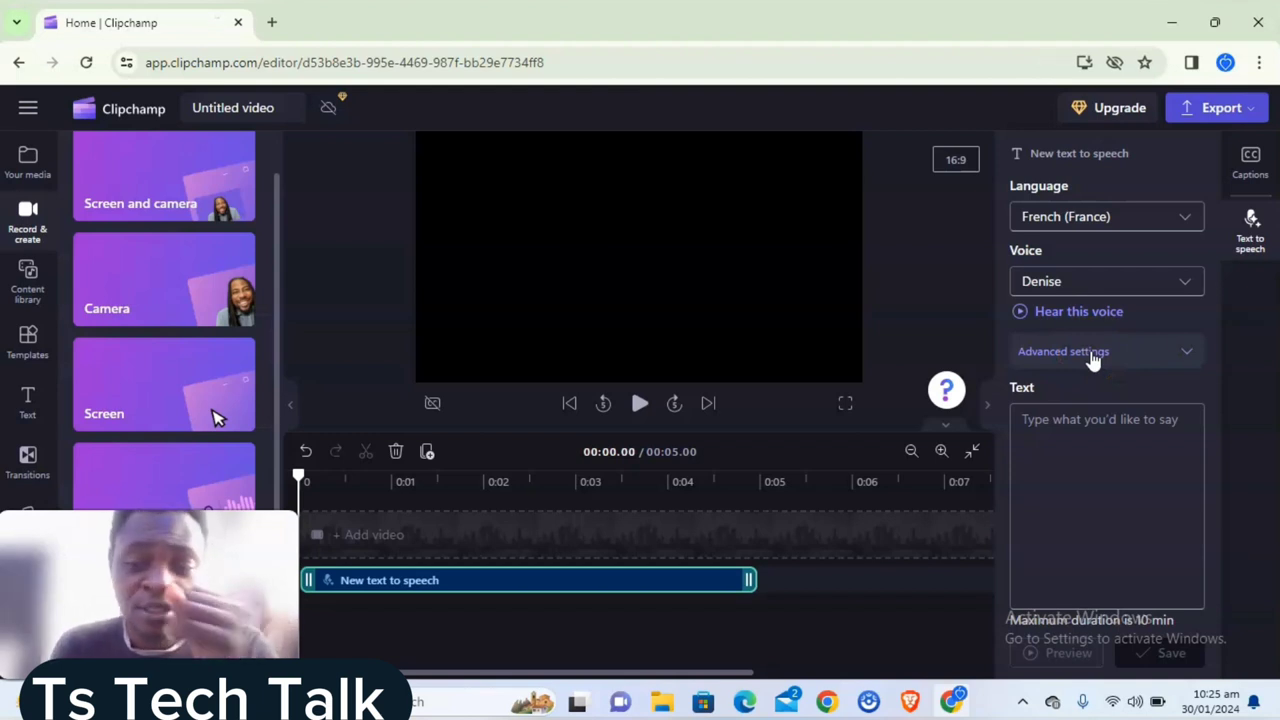
Step: Start the text-to-speech script by greeting viewers with the presenter's name, adding "and on today's video, i will show you how to create an Ai"
click(1063, 486)
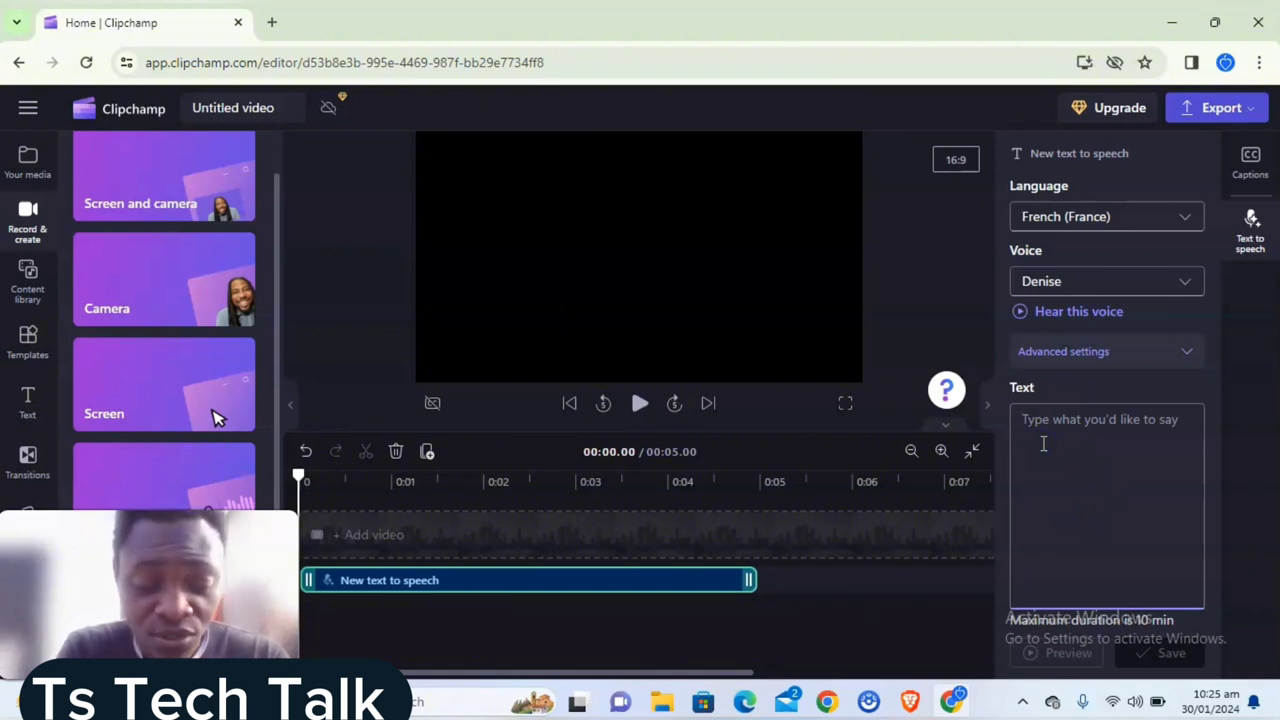
text(Welcome guys im)
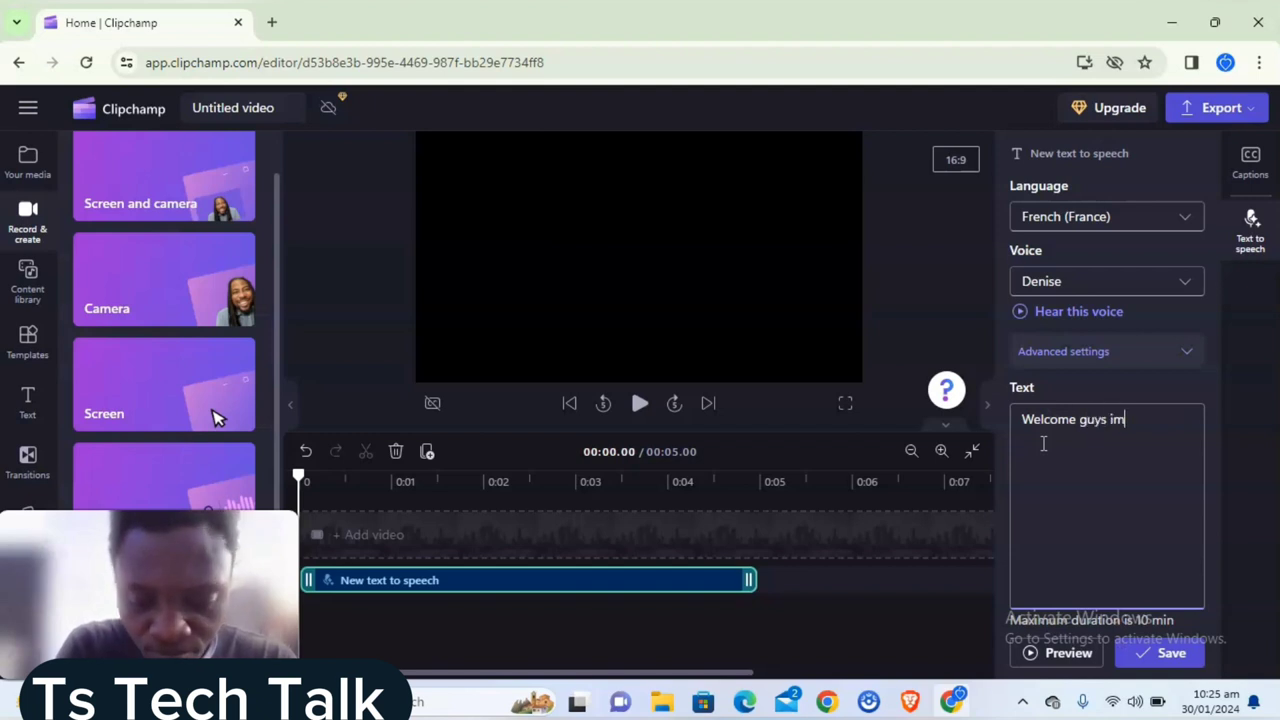
text(Trus)
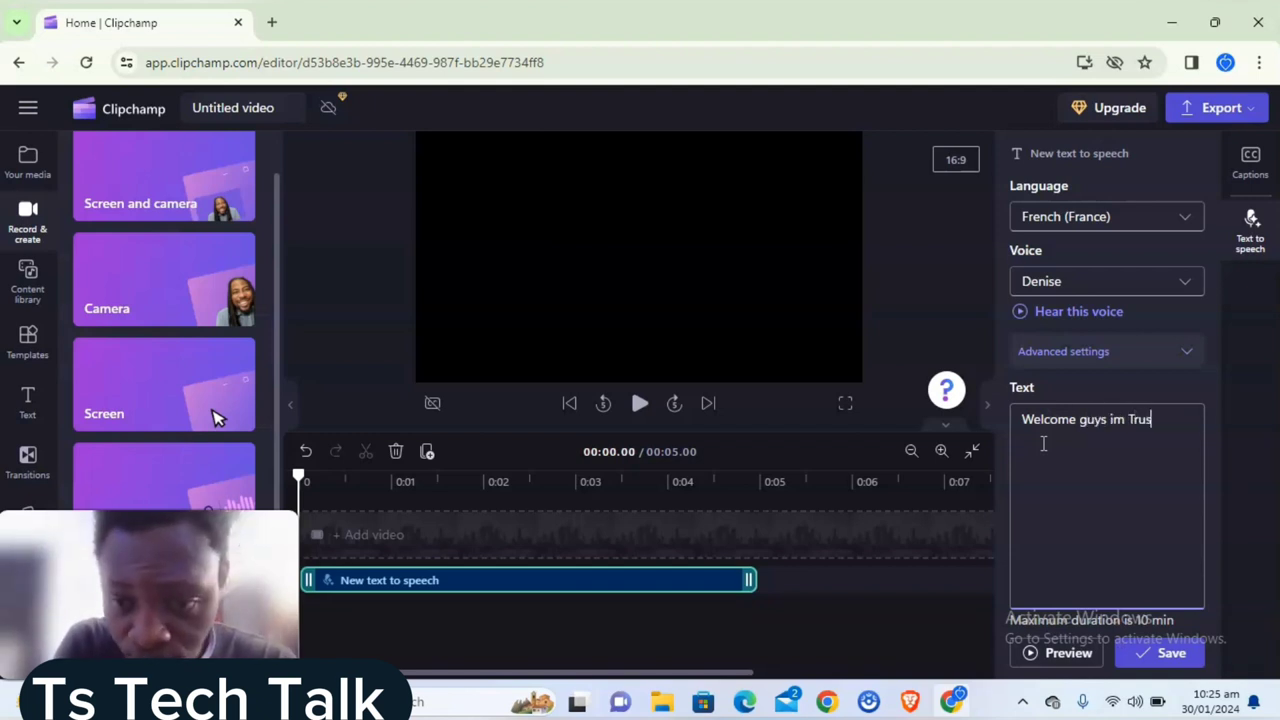
text(t and on)
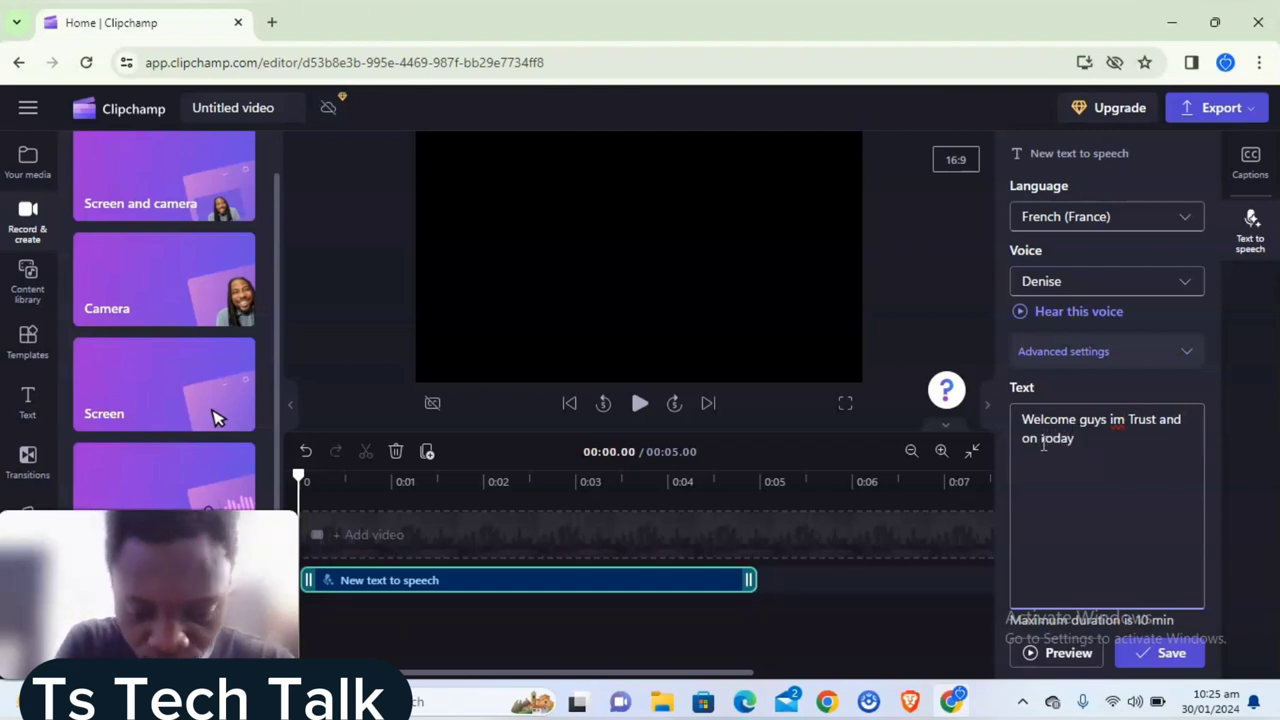
text( toda's)
key(BackSpace)
key(BackSpace)
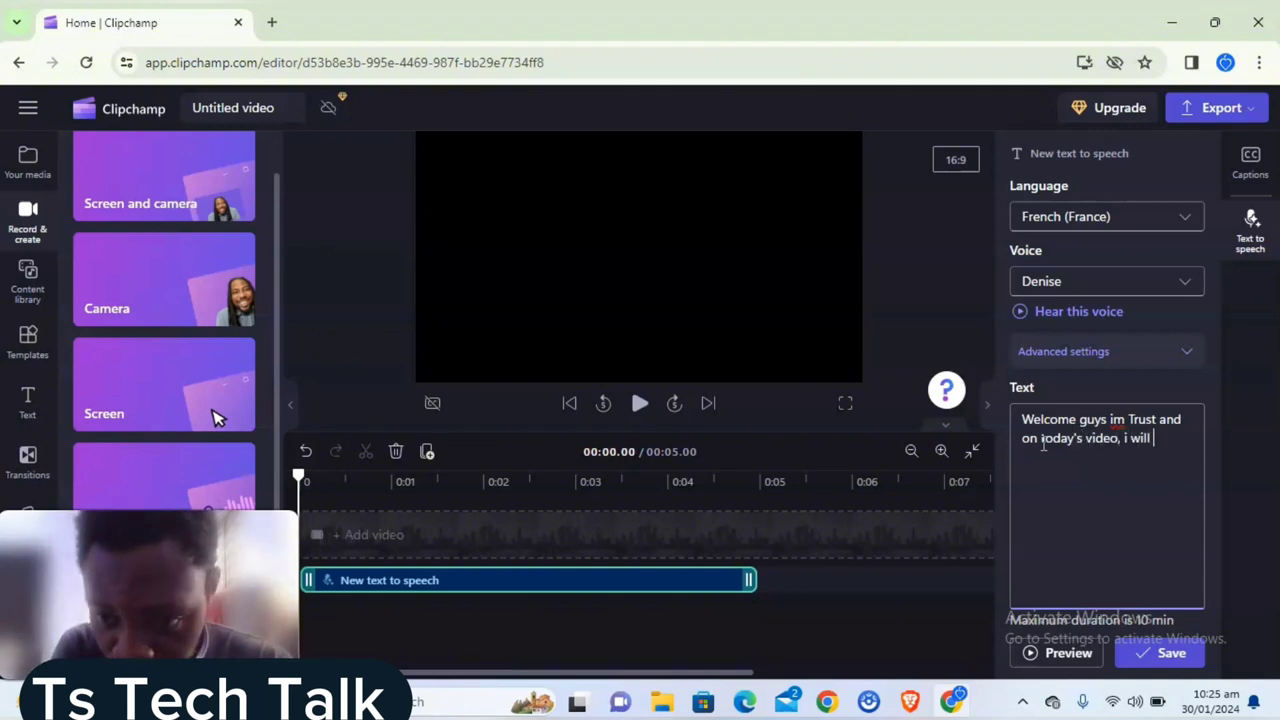
text(ow yo)
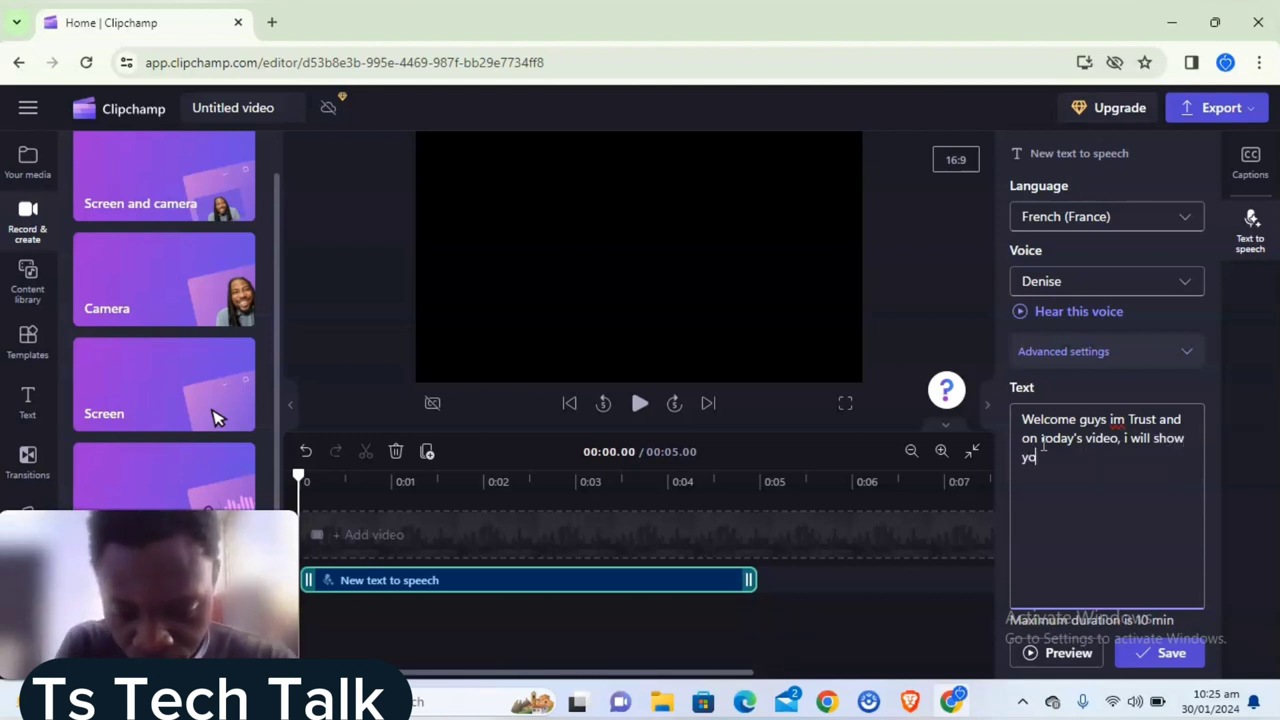
text(u how to cr)
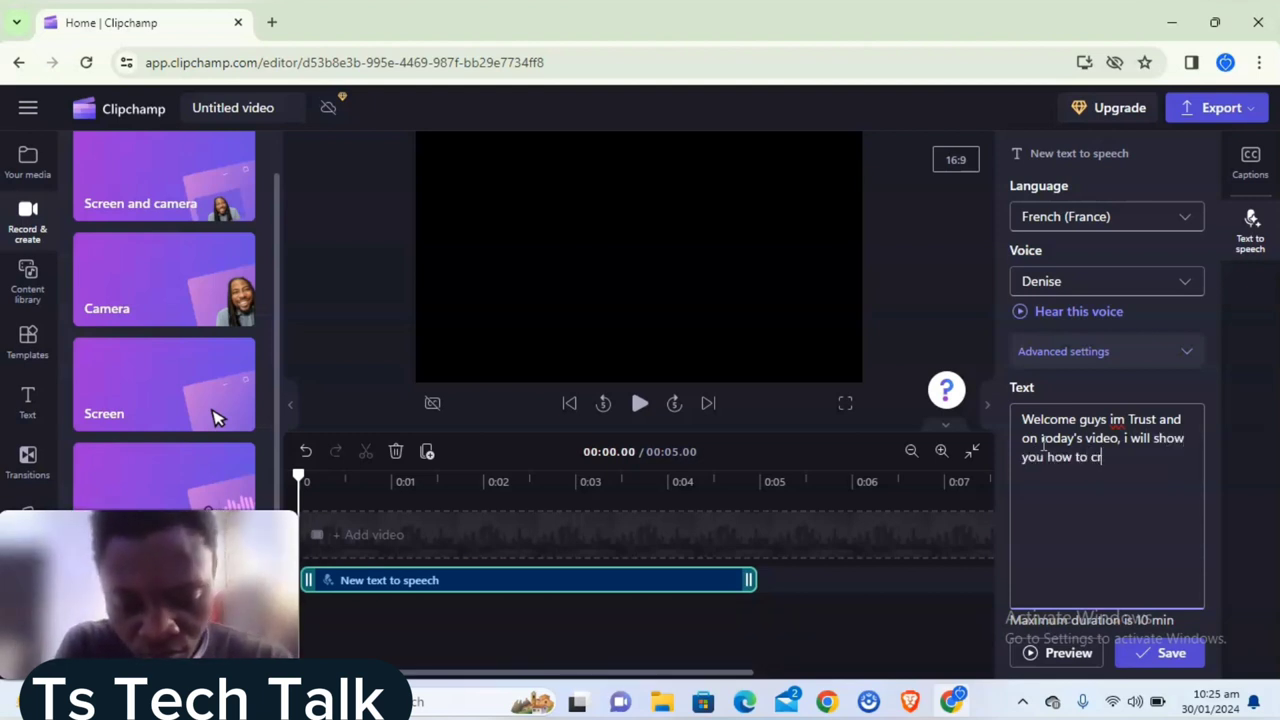
text(eate an Ai)
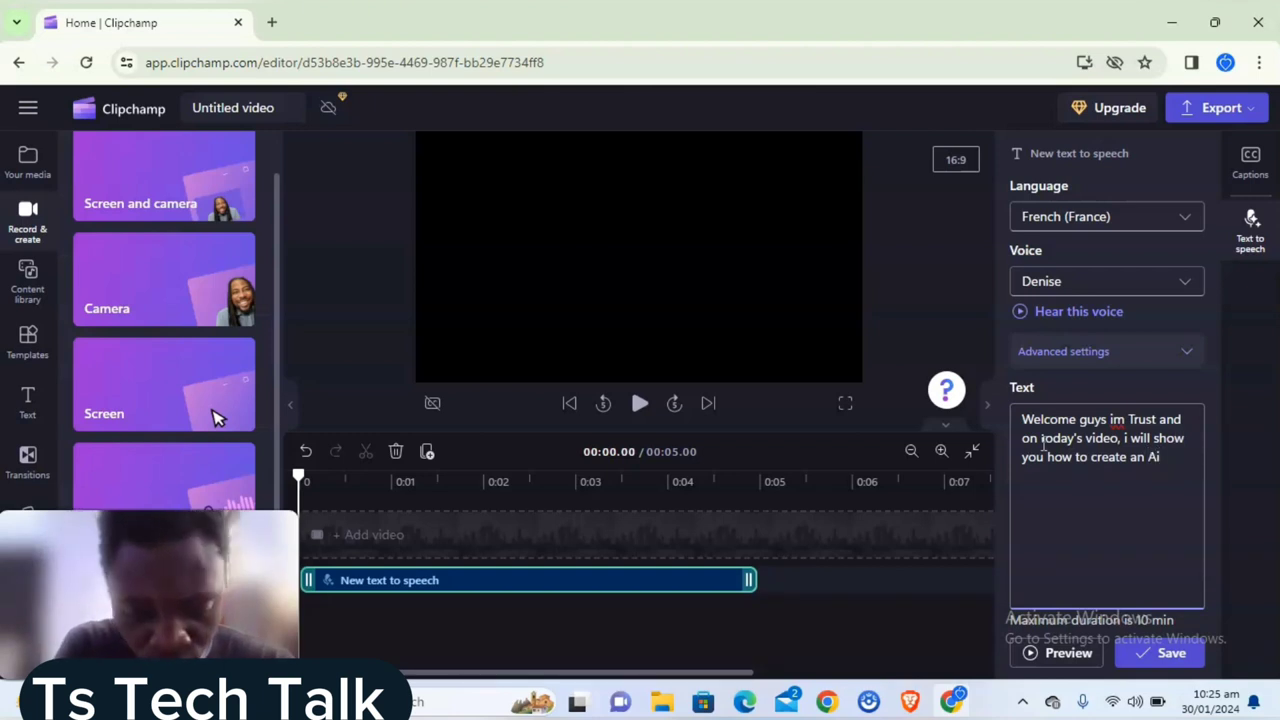
Step: Continue the script with ", i will list all the directories to the tools that is required for this and will show you even more things."
text(, i will list all th)
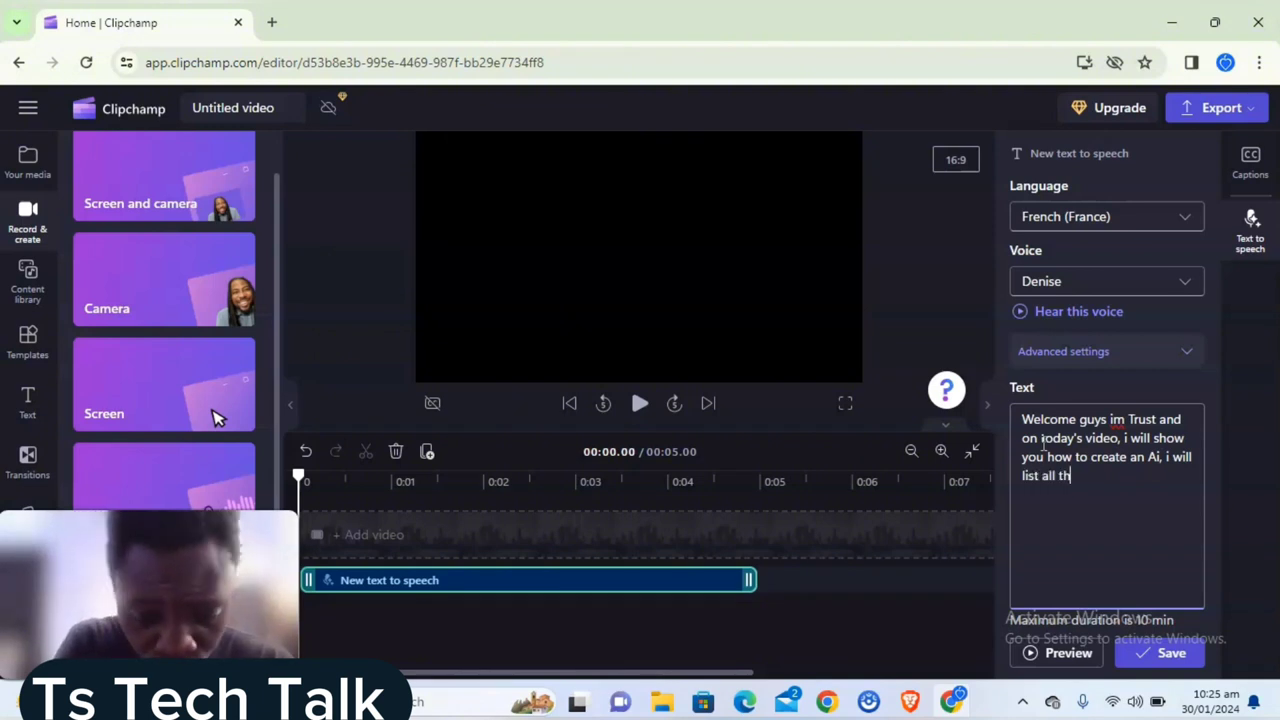
text(e direct)
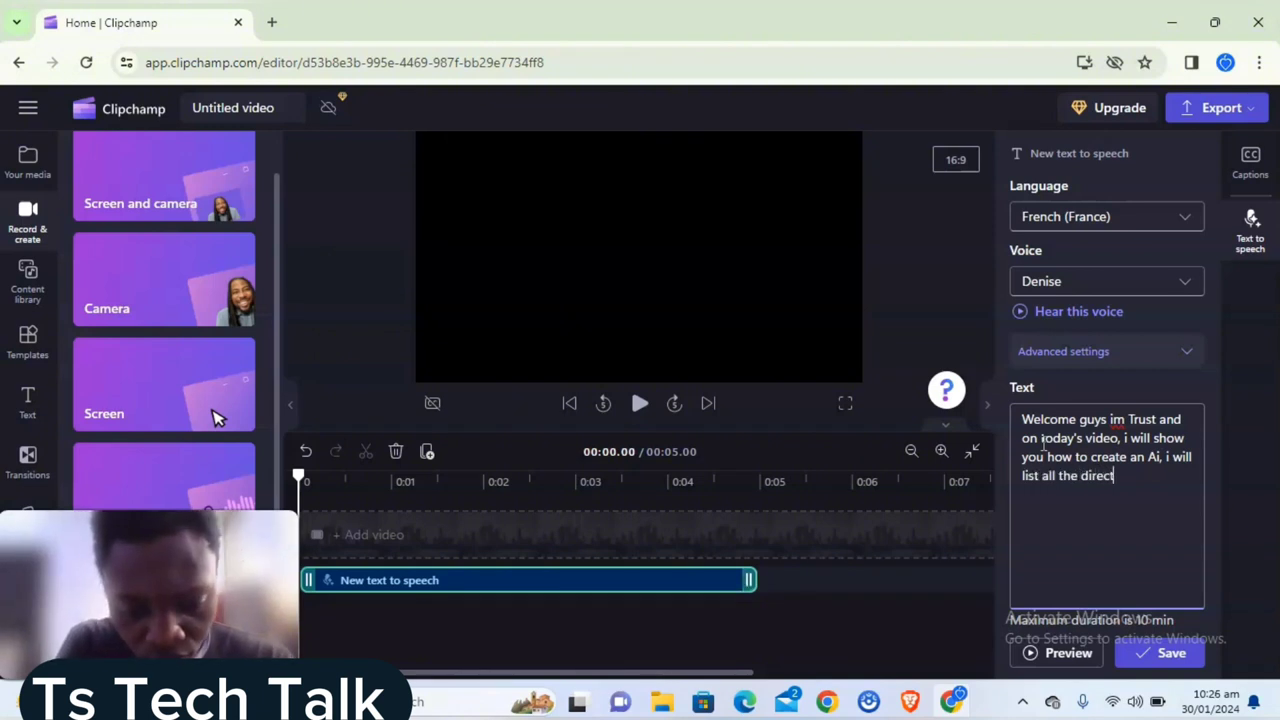
text(ories to )
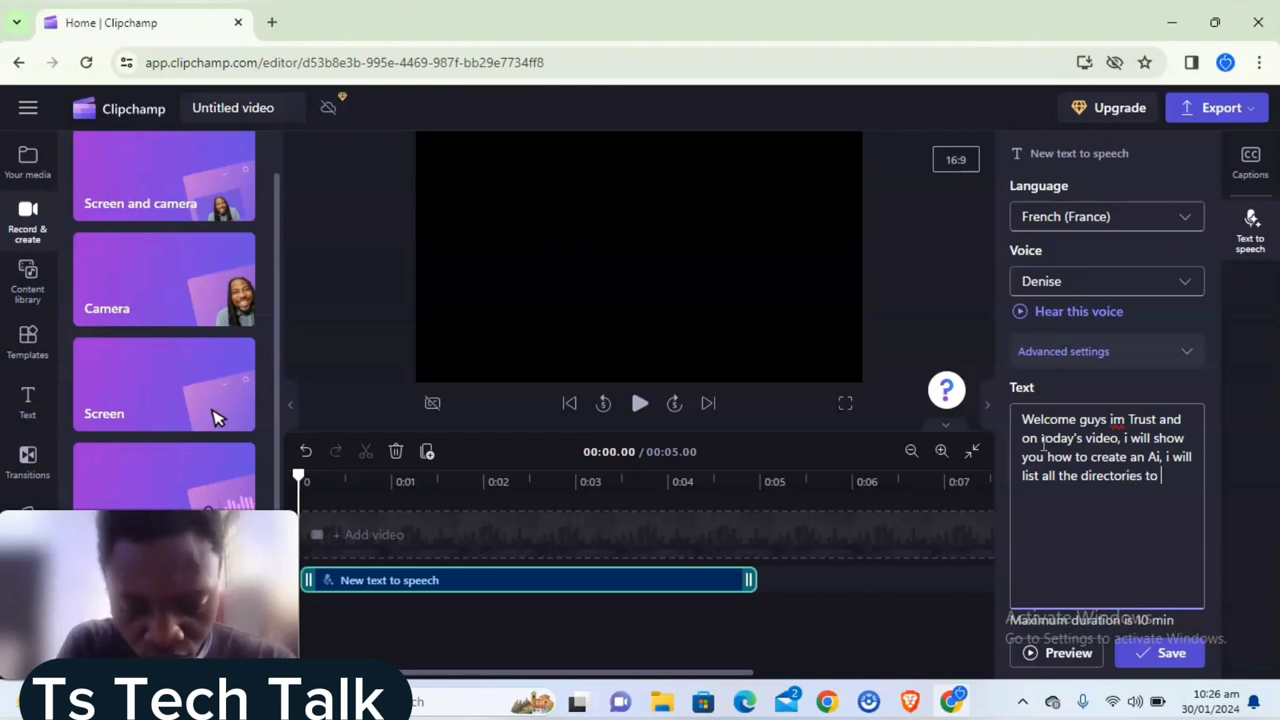
text(the tools that is required for this and will sh)
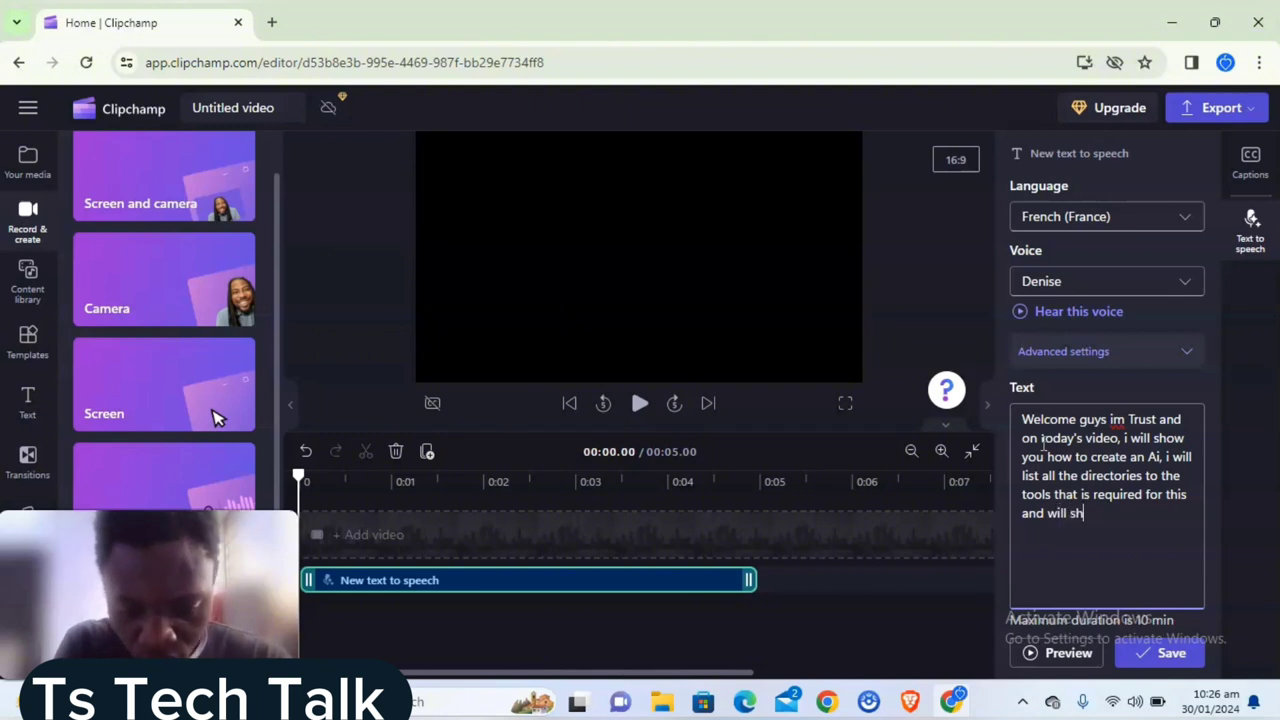
text(ou even more things.)
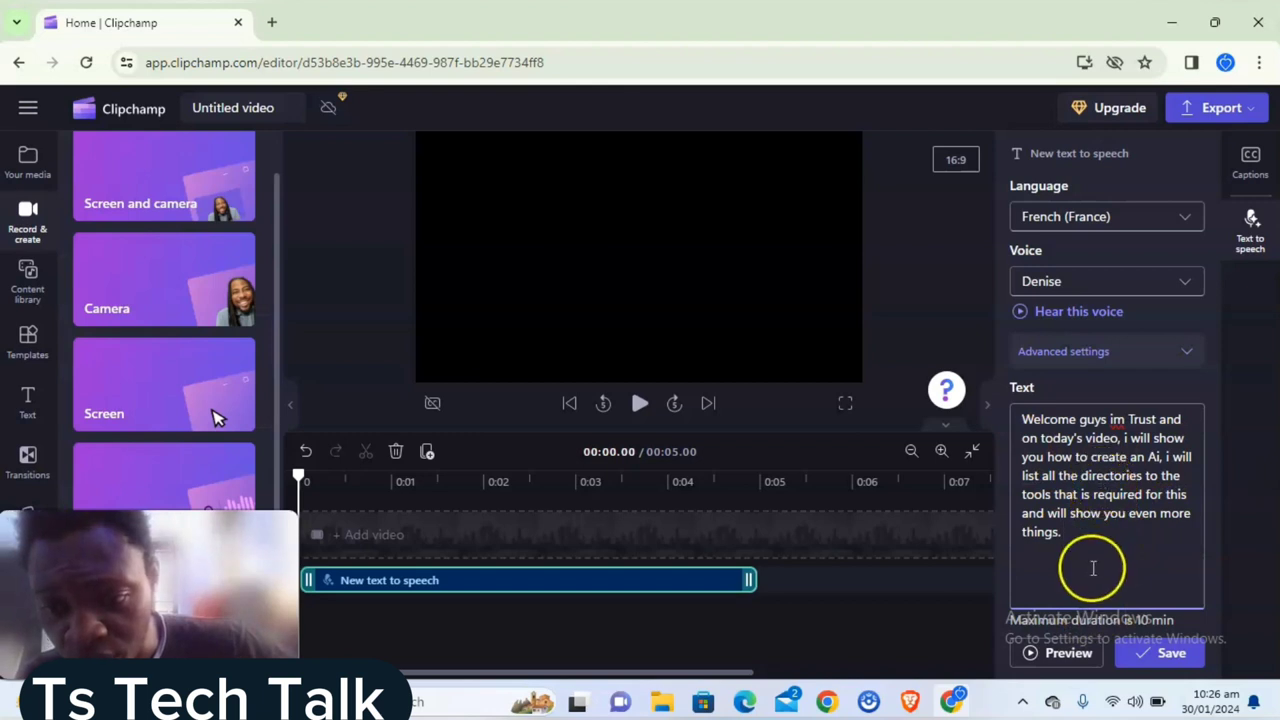
Step: Preview the script and save the text-to-speech clip in English (United States) with the Ava voice
click(1058, 652)
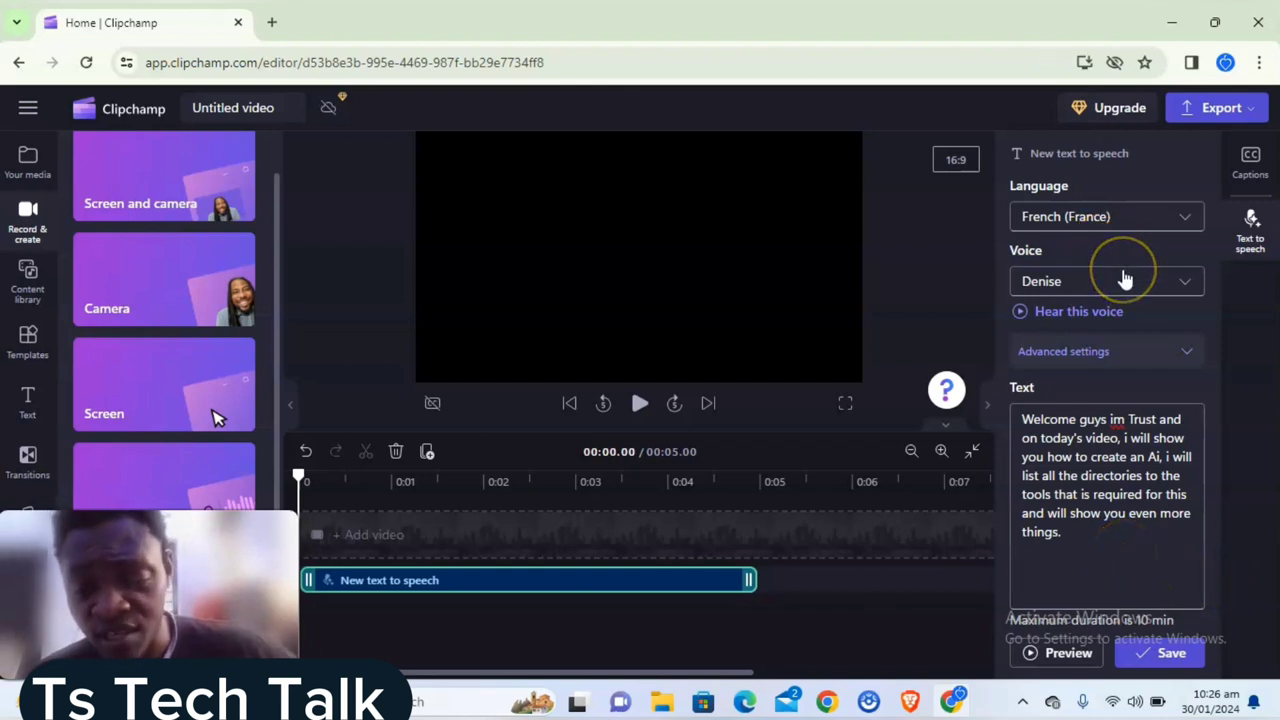
click(1075, 218)
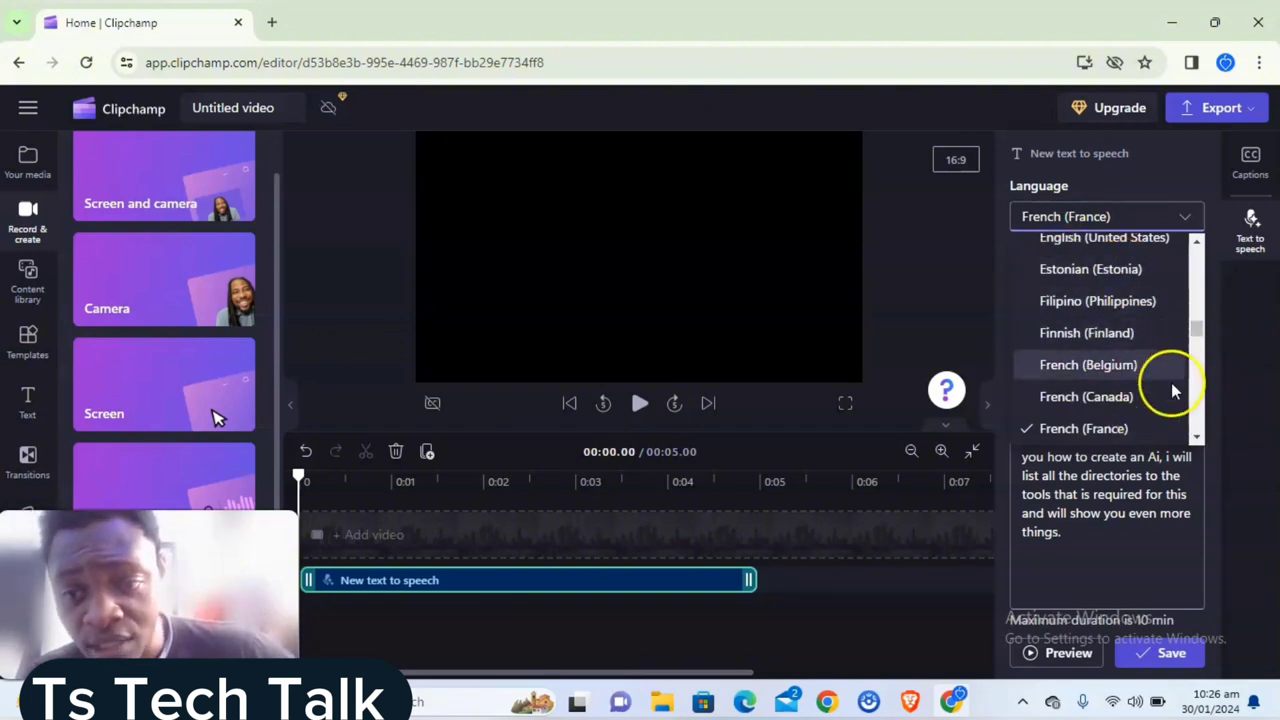
click(1124, 543)
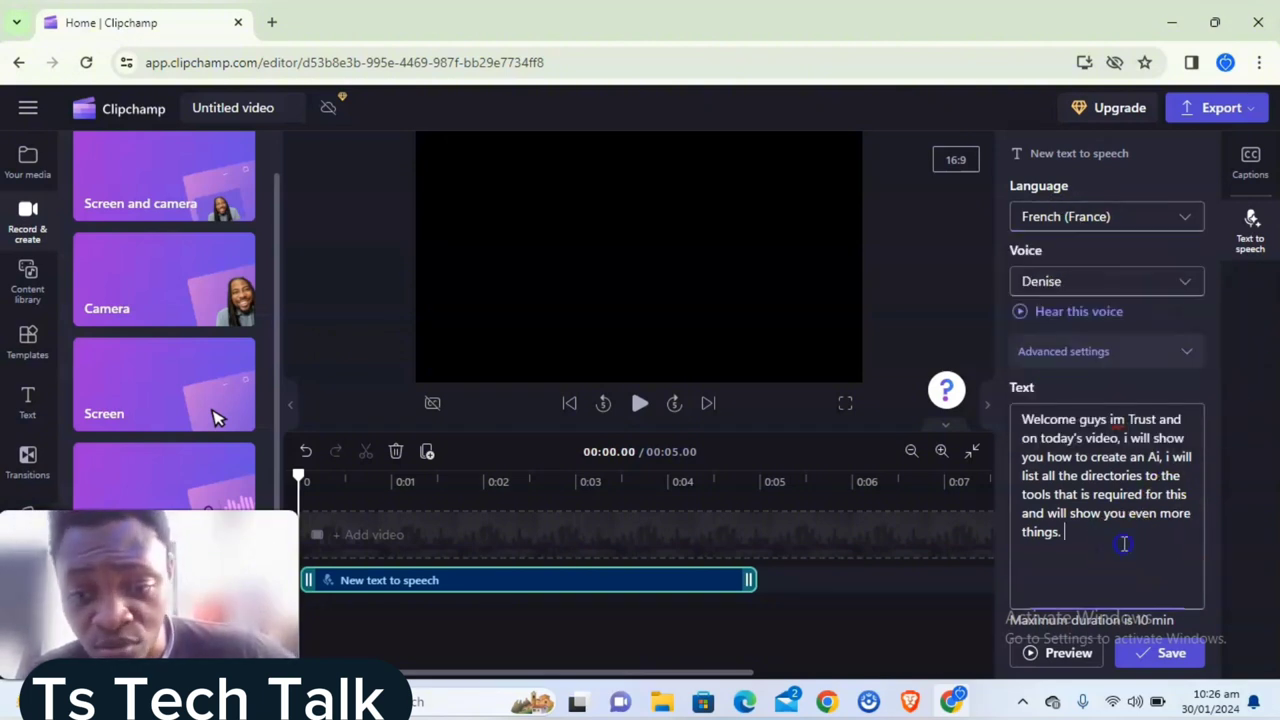
click(1165, 652)
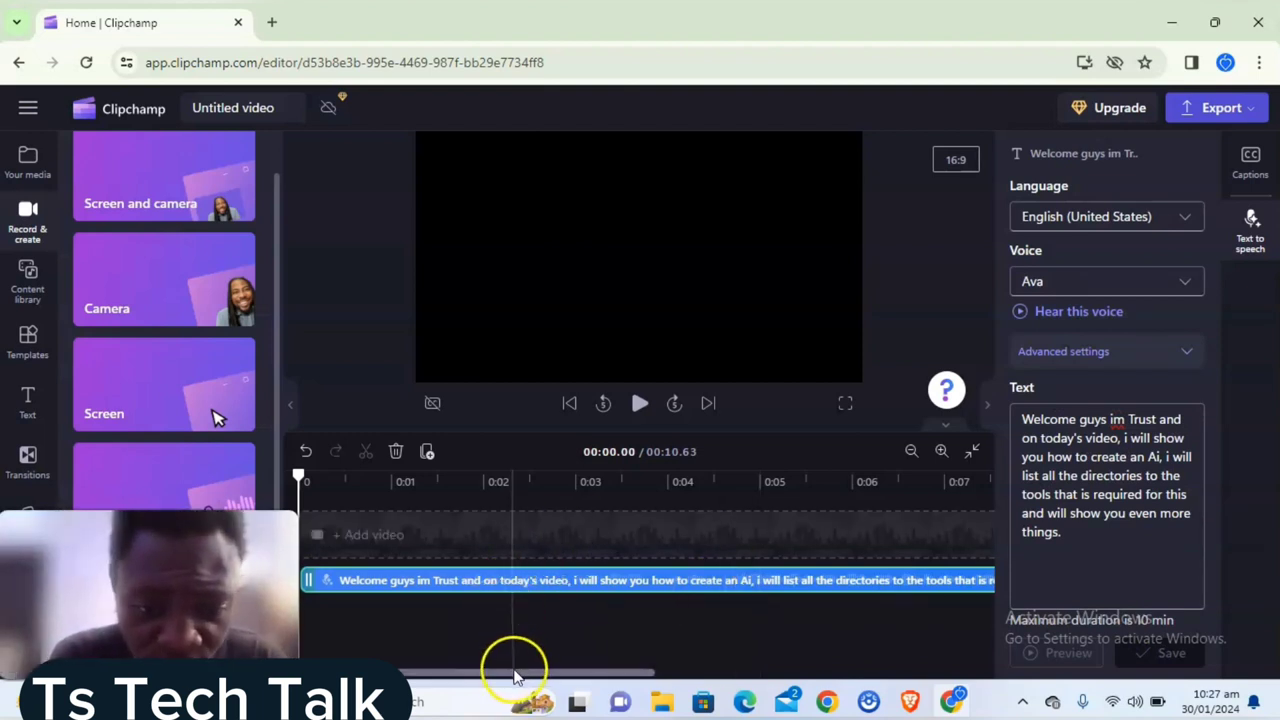
Step: Check the video quality options for exporting and the sources available for importing media
mouse_move(517, 674)
mouse_down()
mouse_move(835, 676)
mouse_move(525, 676)
mouse_up()
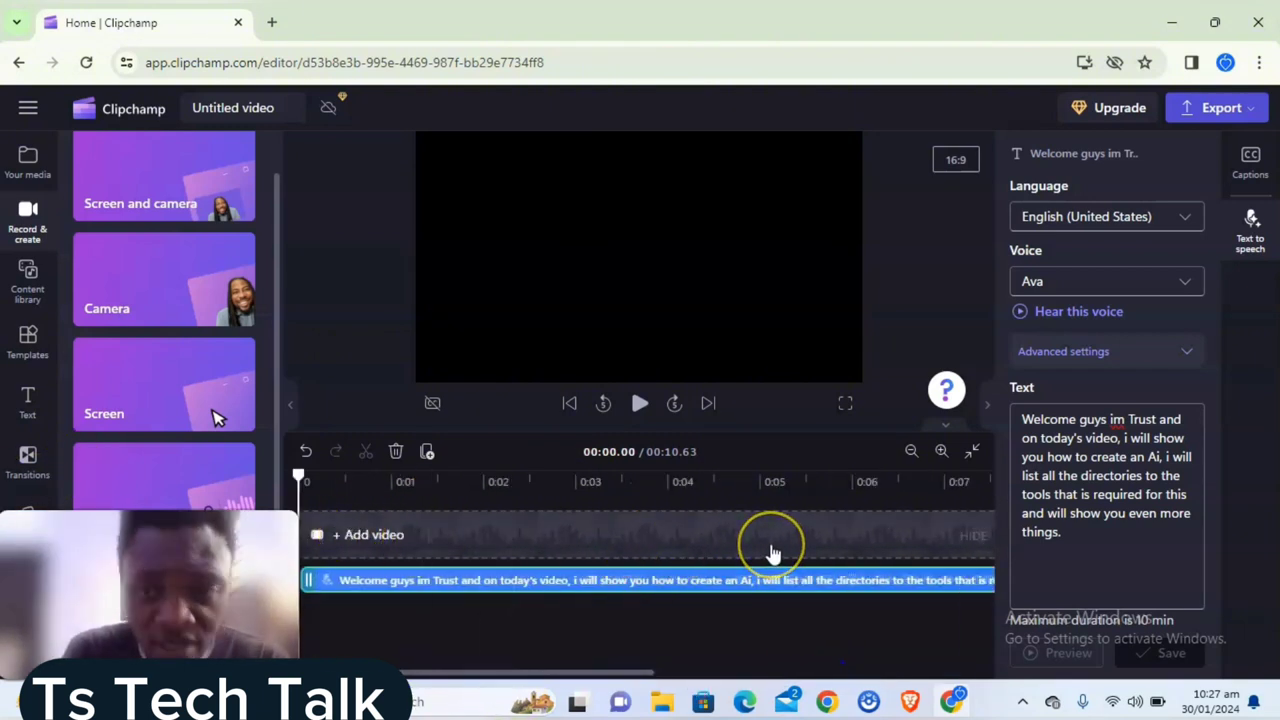
click(1222, 108)
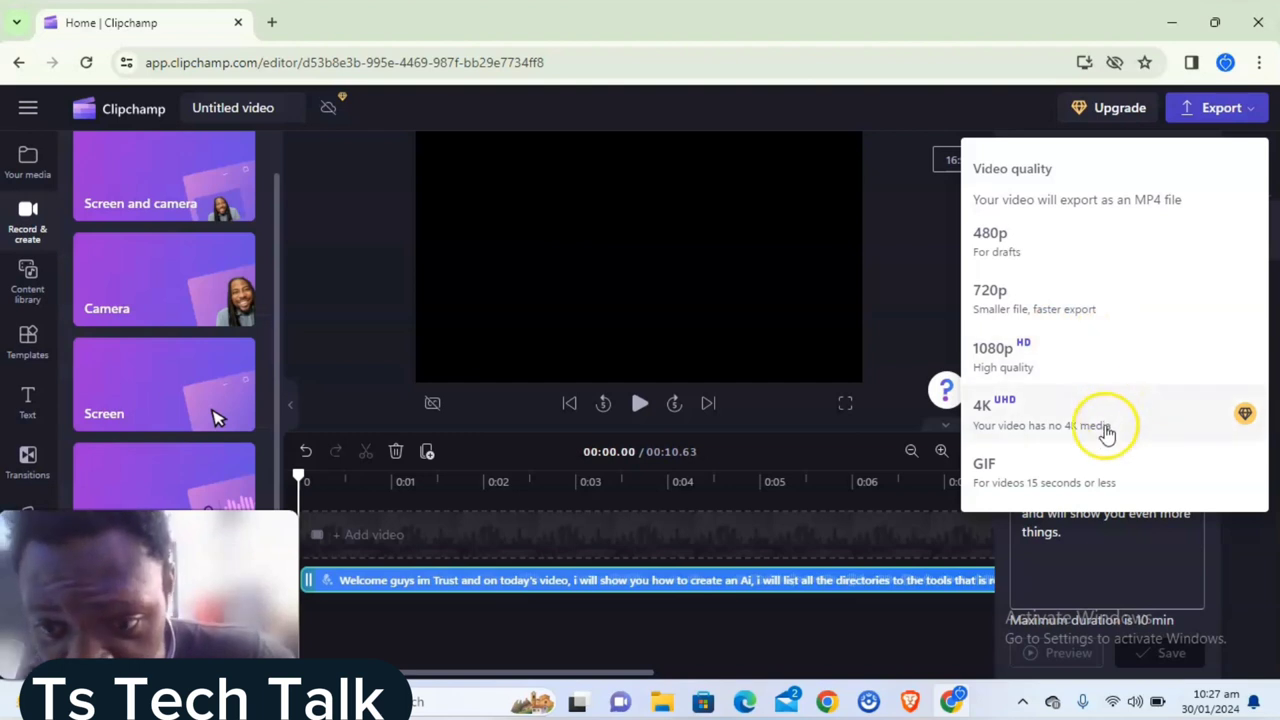
click(385, 535)
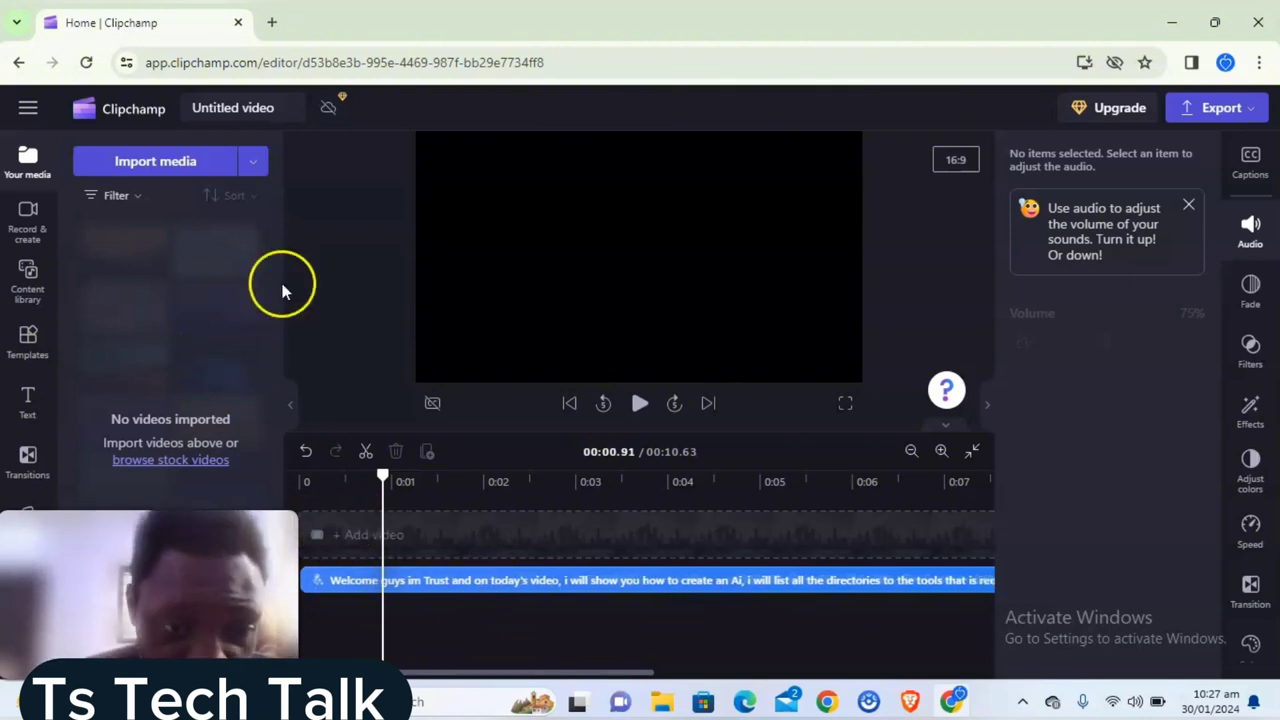
click(247, 168)
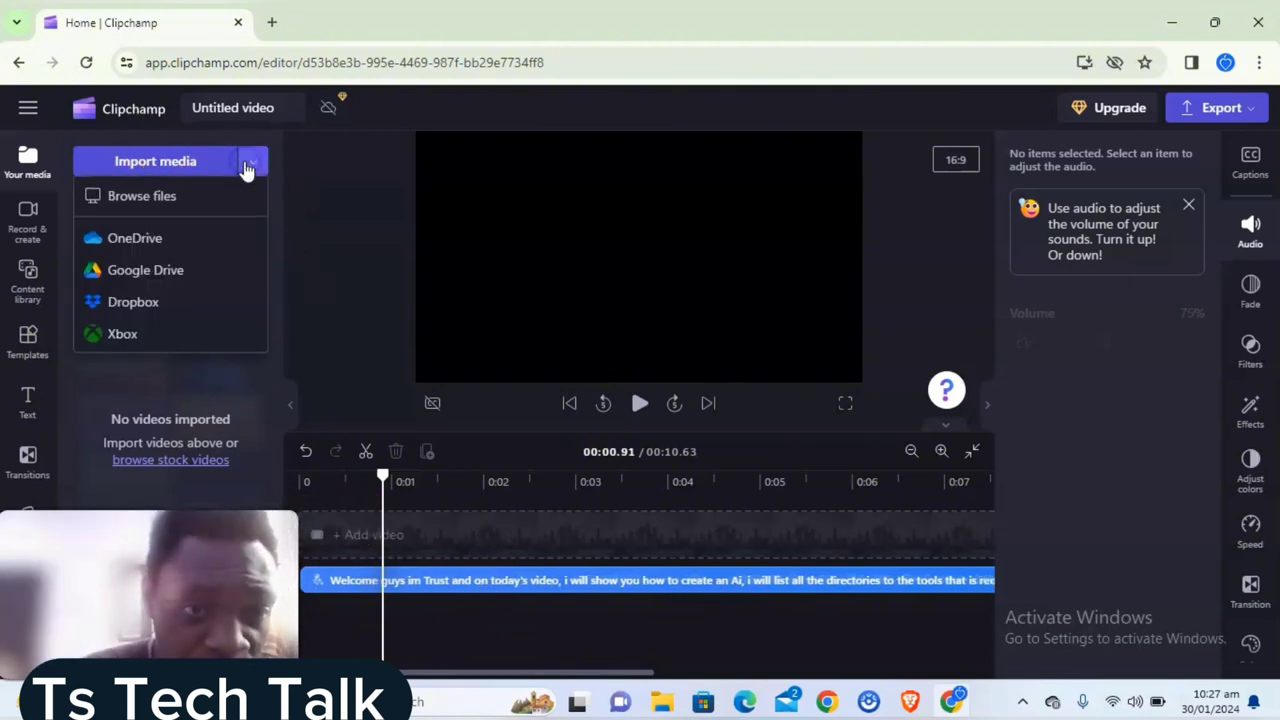
click(203, 388)
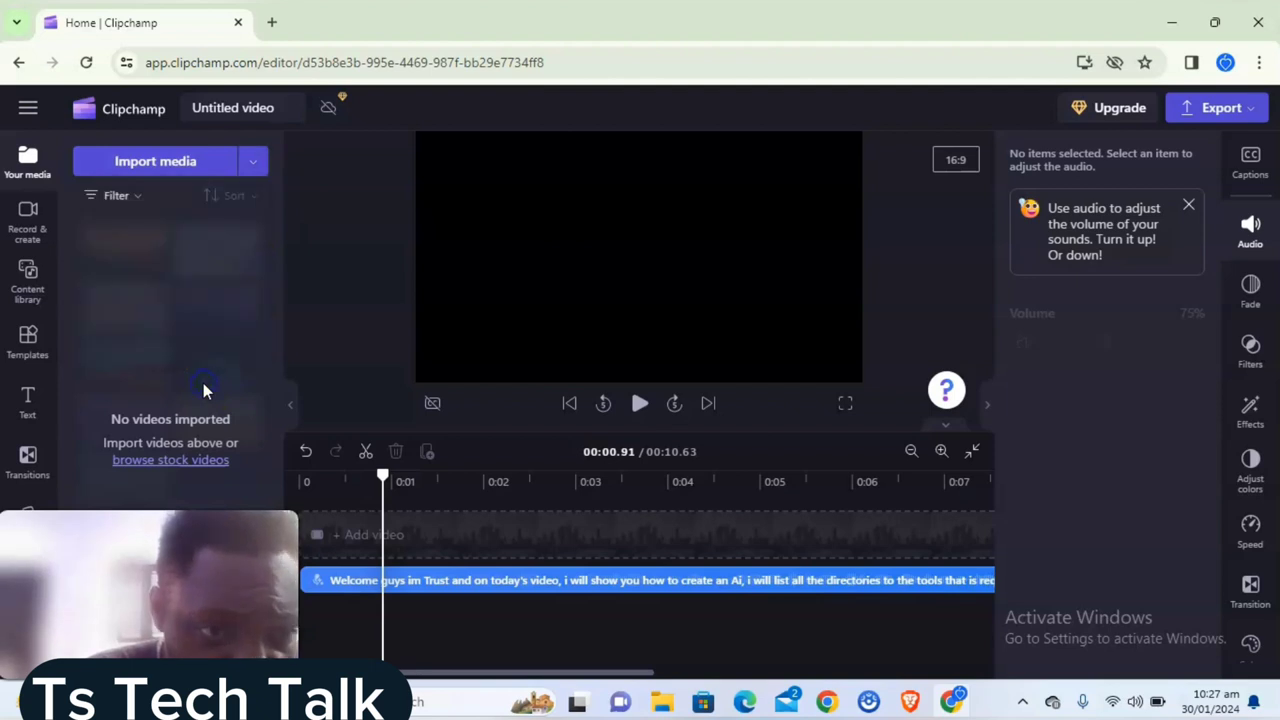
Step: Examine the stock videos and the audio categories and trending audio searches in the content library
click(188, 460)
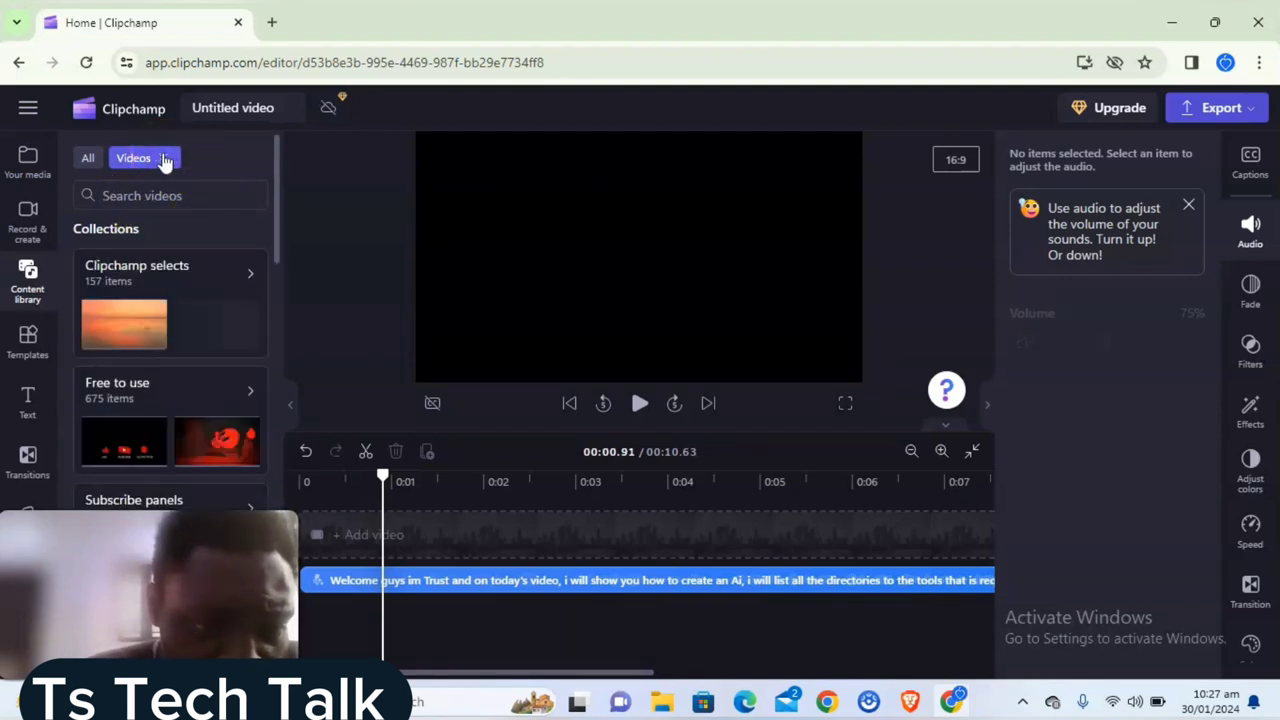
click(165, 160)
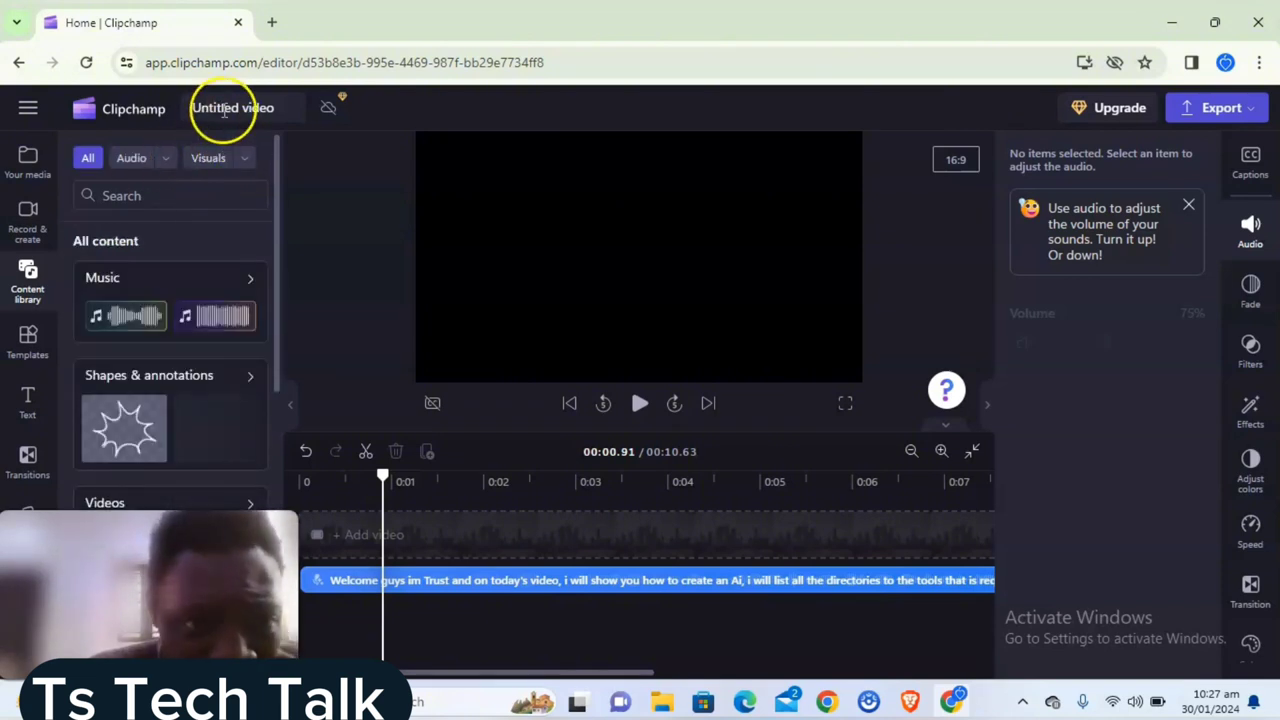
click(164, 162)
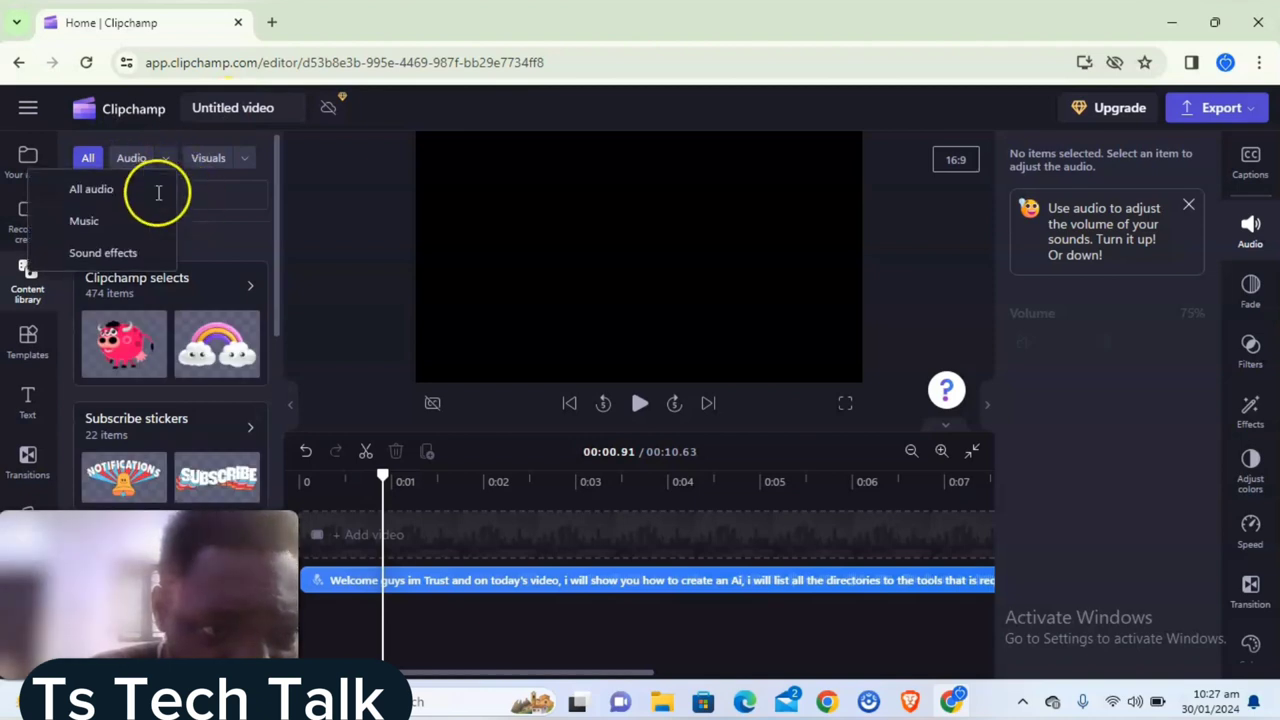
click(222, 198)
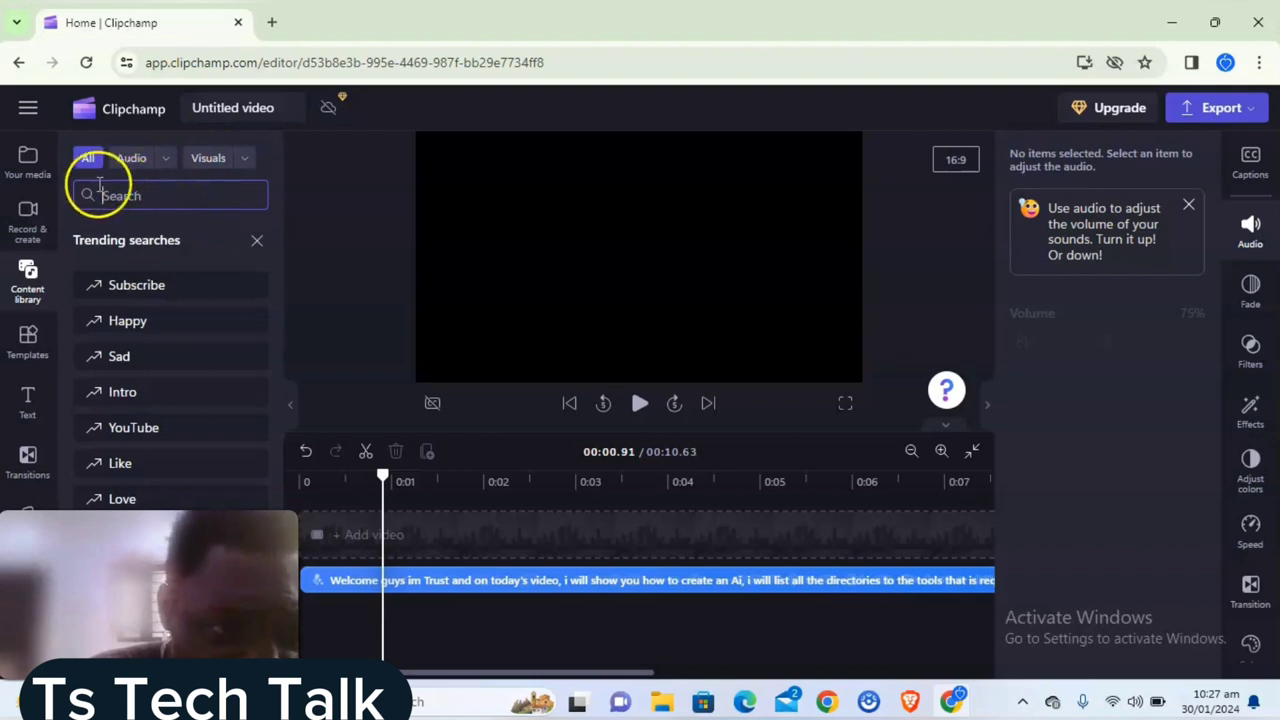
click(166, 160)
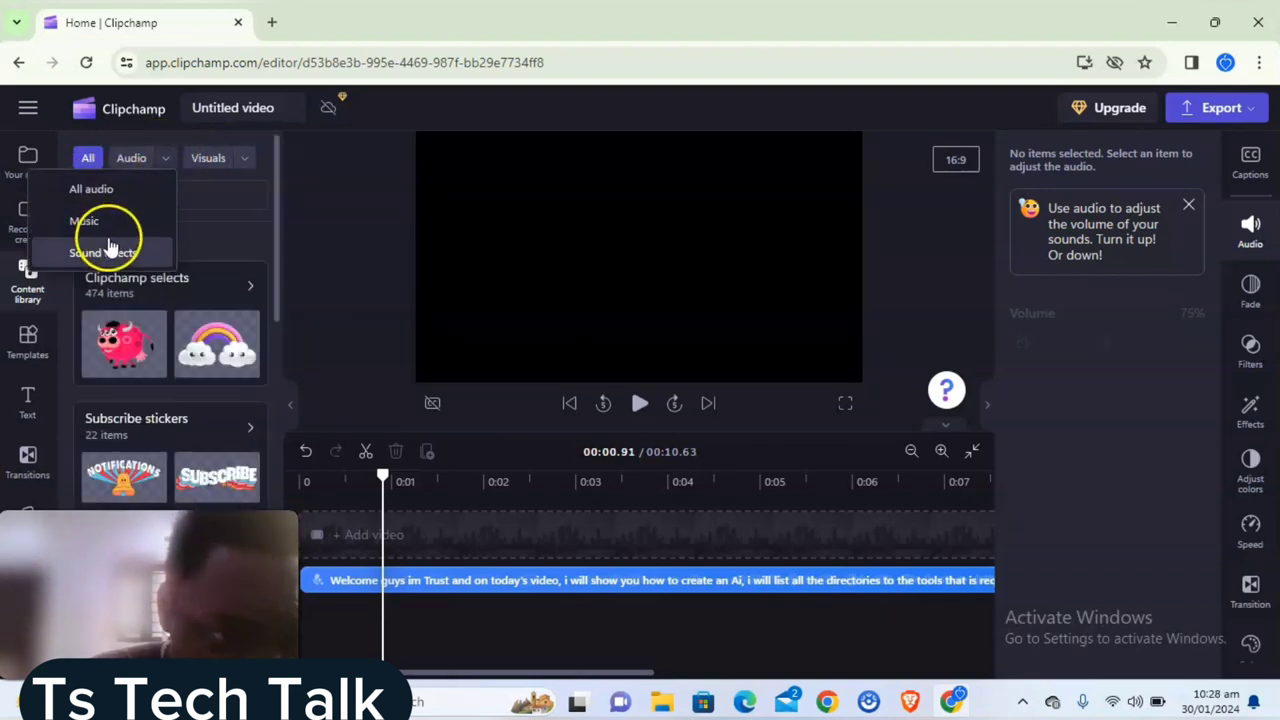
click(131, 159)
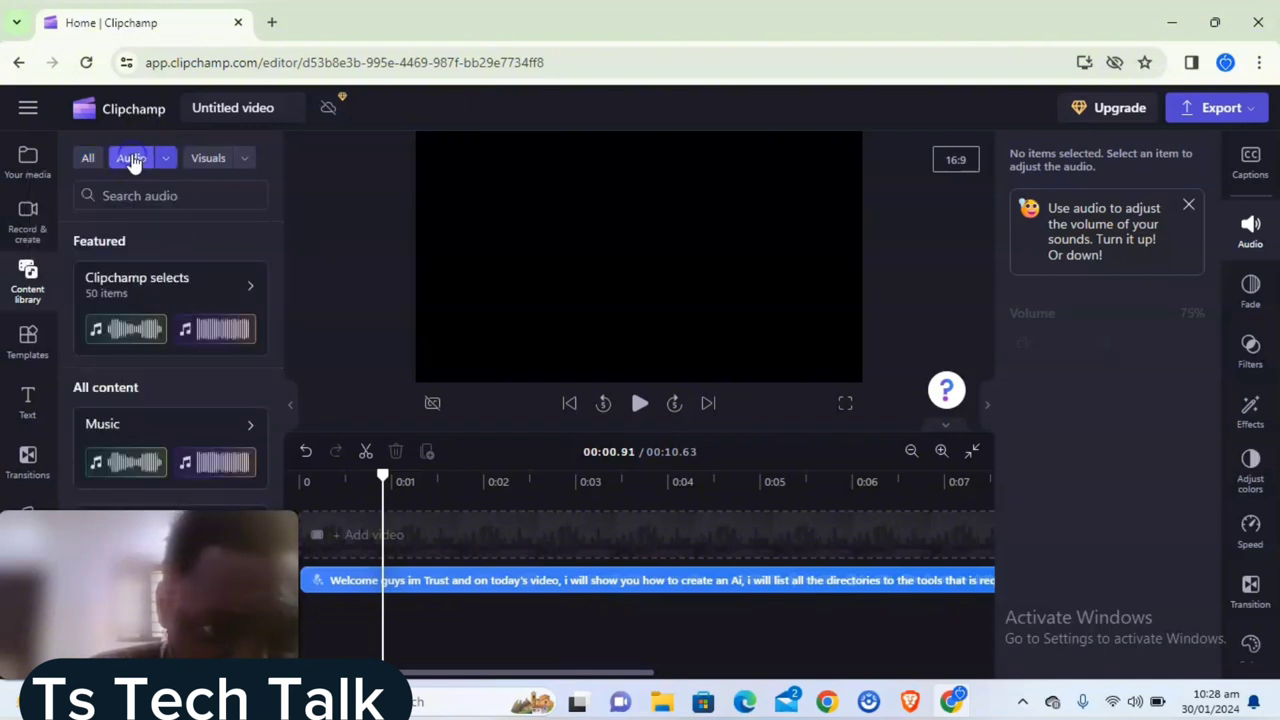
click(166, 160)
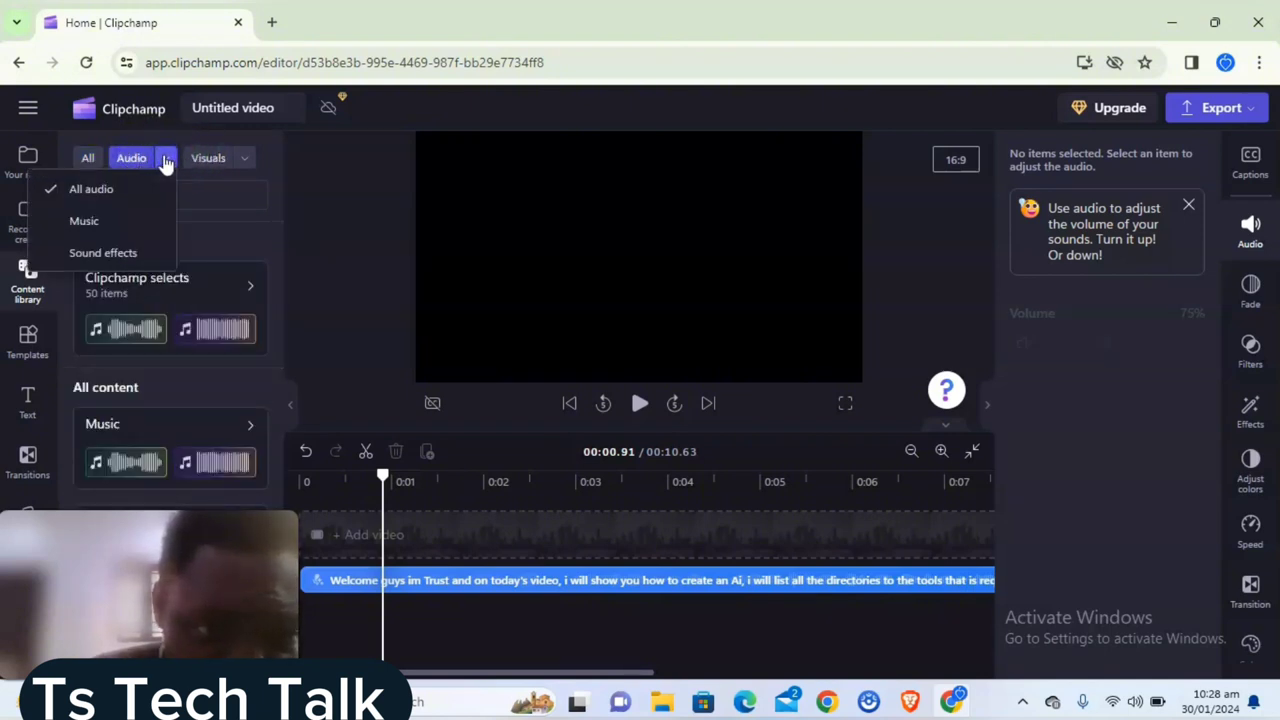
click(131, 159)
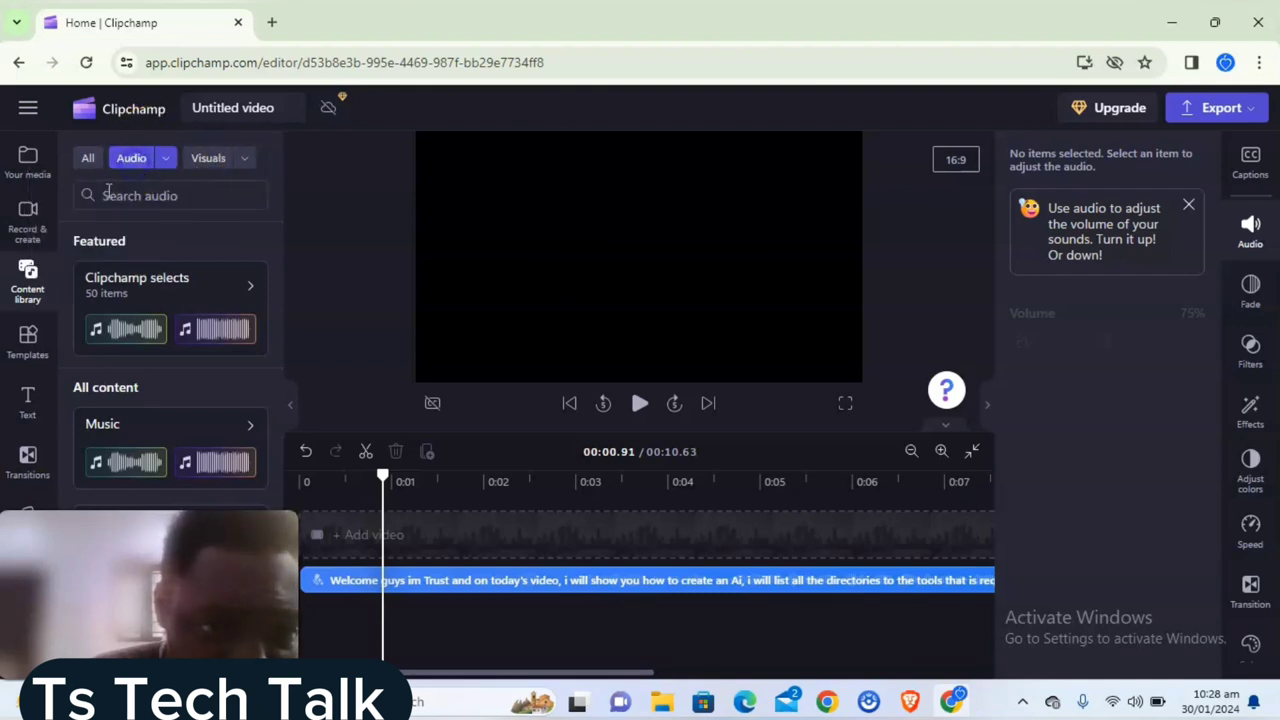
click(130, 168)
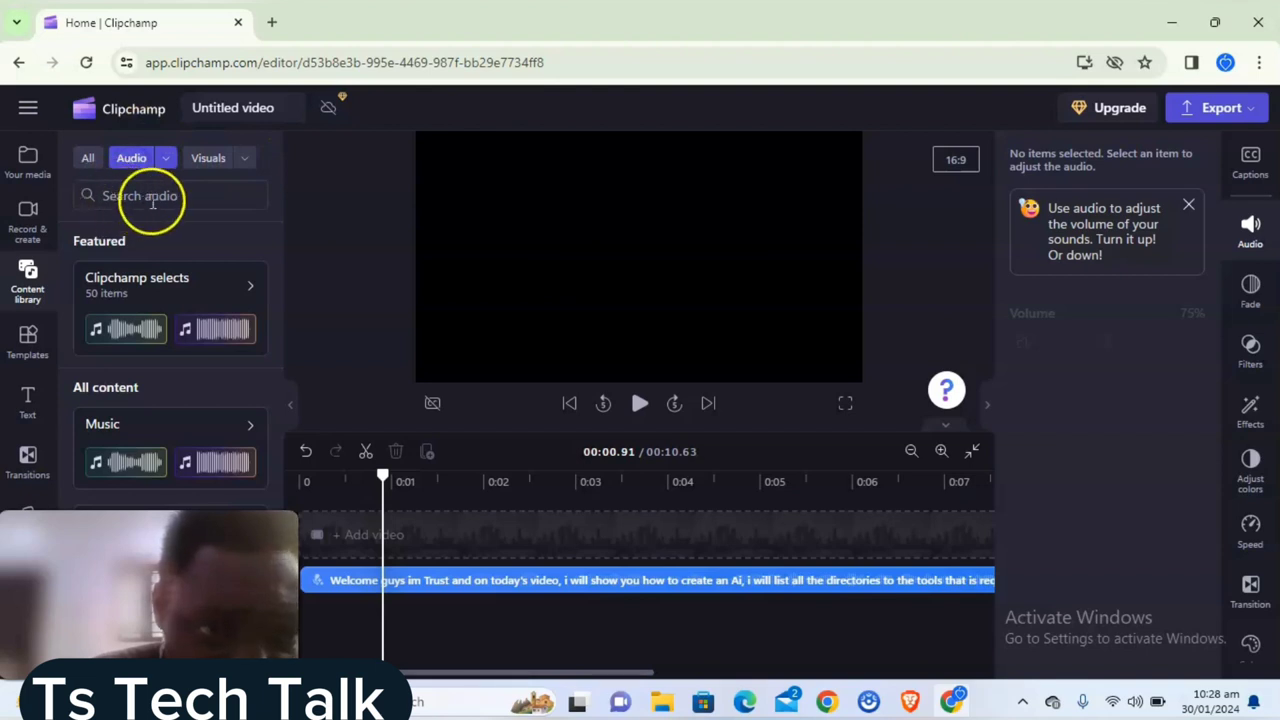
click(152, 198)
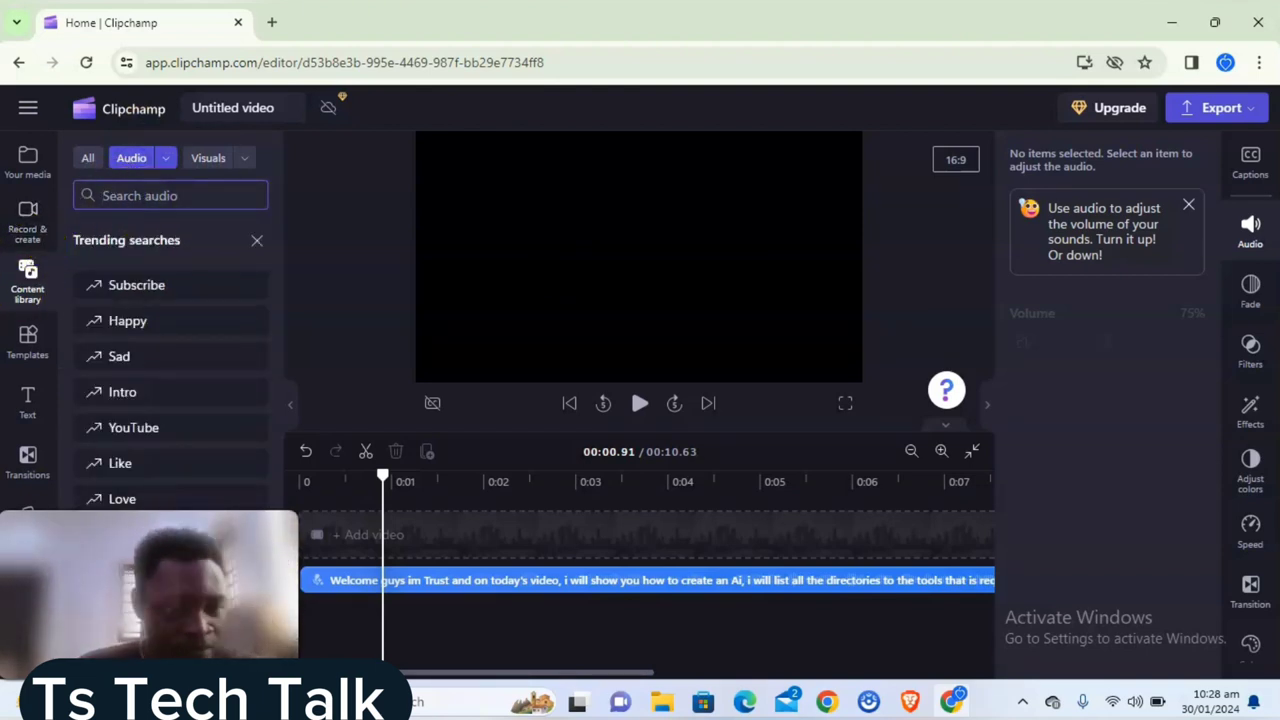
Step: Browse all content categories in the content library, including videos, stickers and backgrounds
click(27, 276)
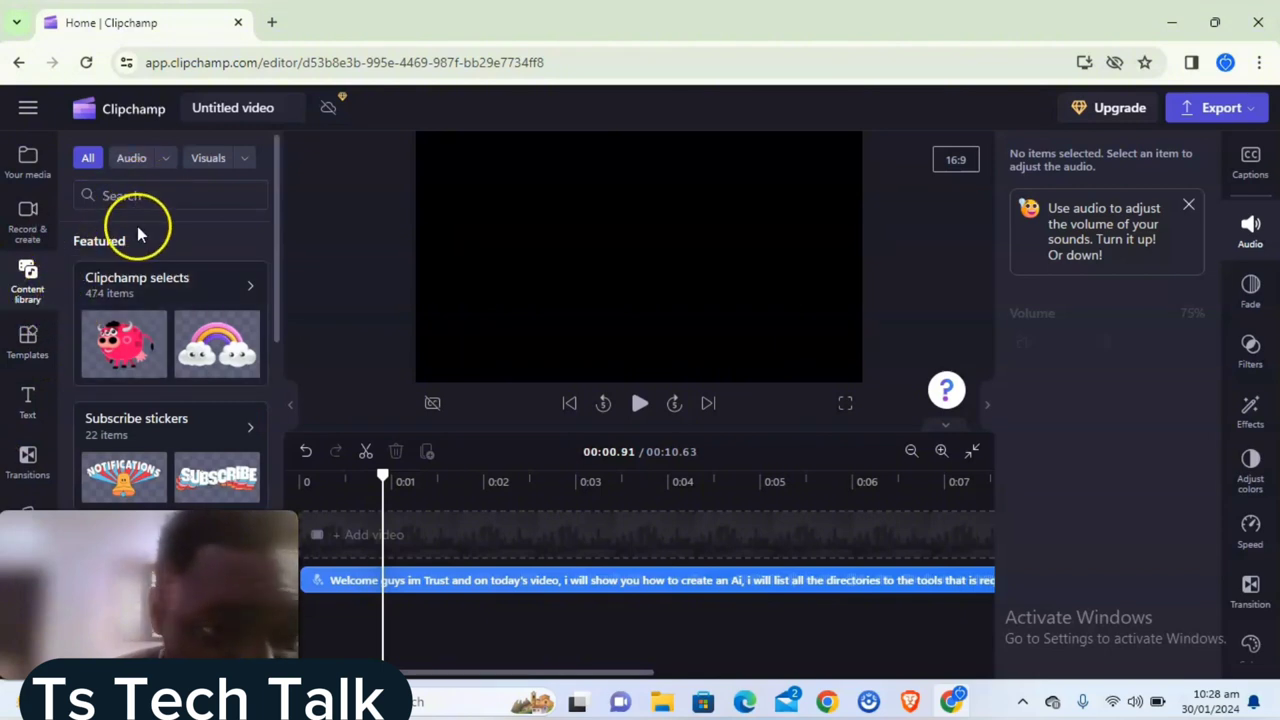
scroll(203, 273, down, 6)
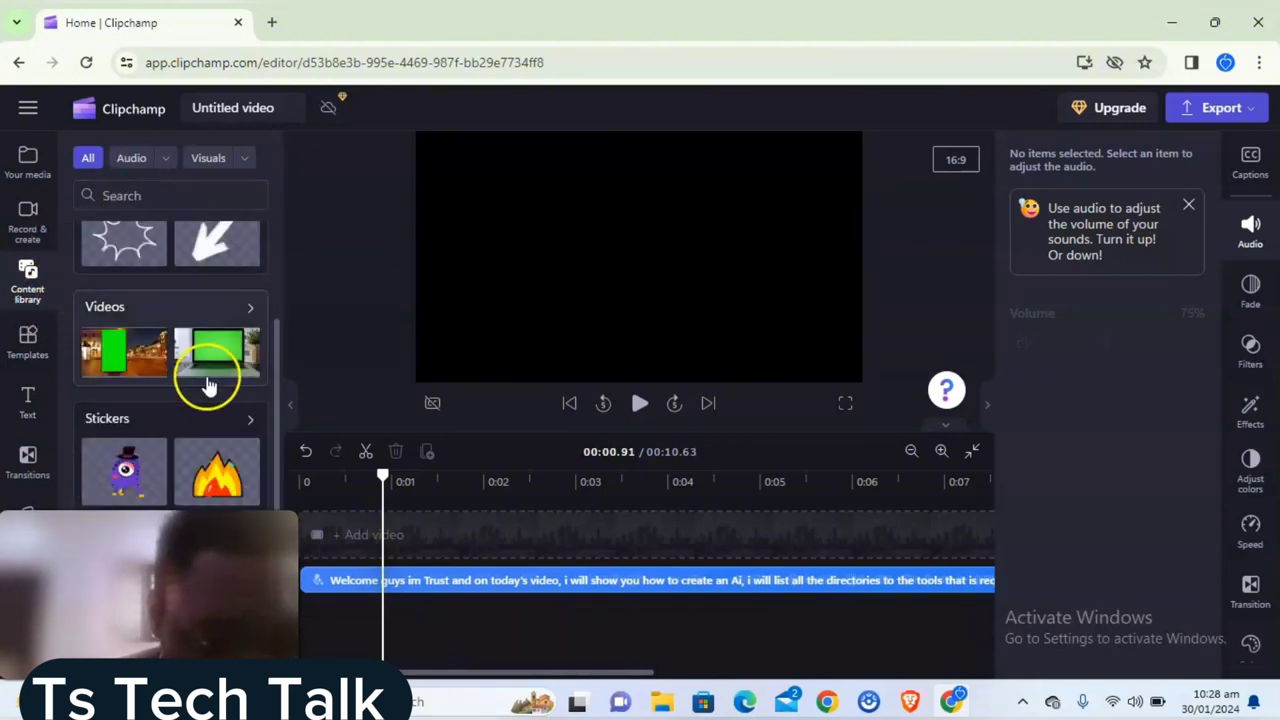
scroll(236, 366, down, 2)
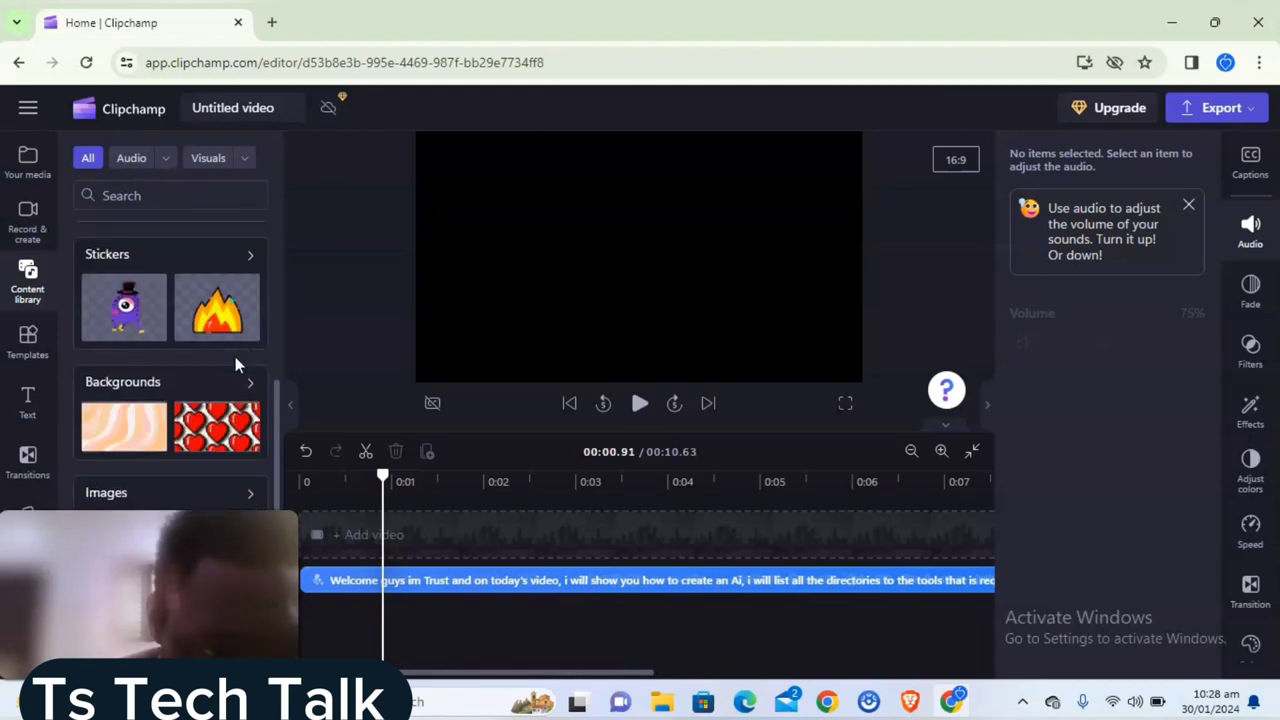
Step: Add the Green block color image from the Block colors image collection to the timeline
scroll(236, 362, down, 2)
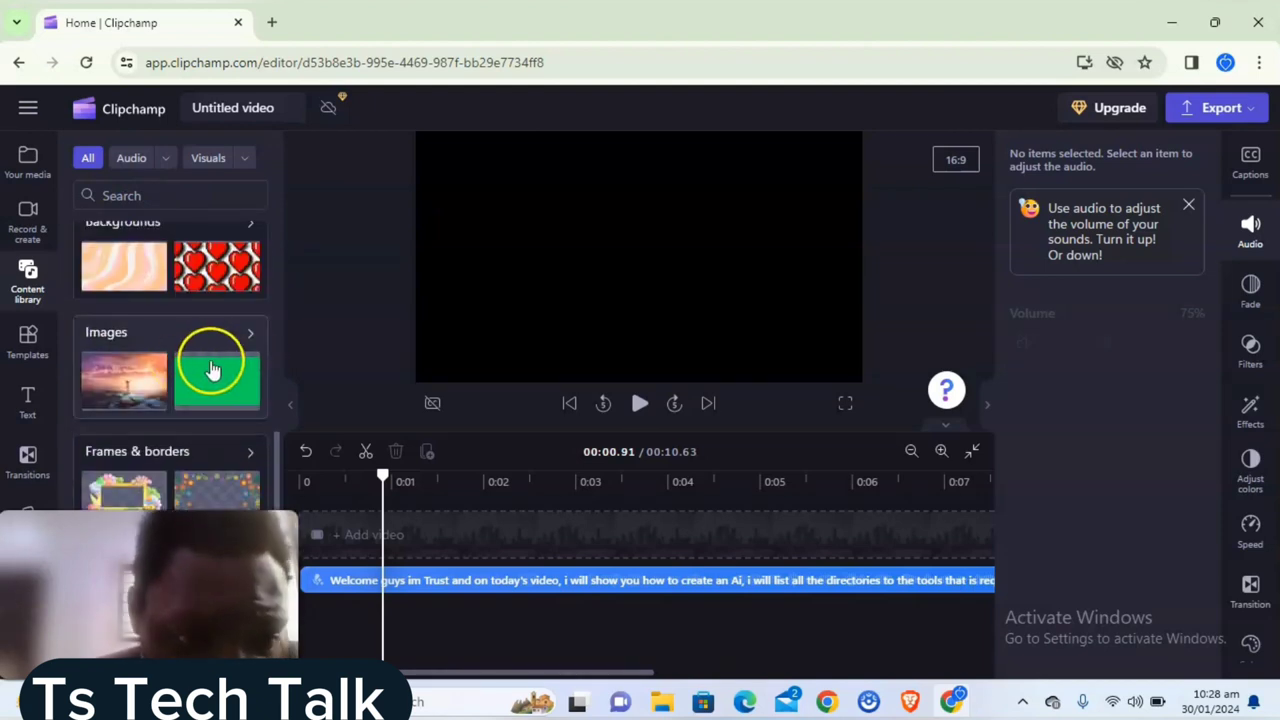
click(219, 373)
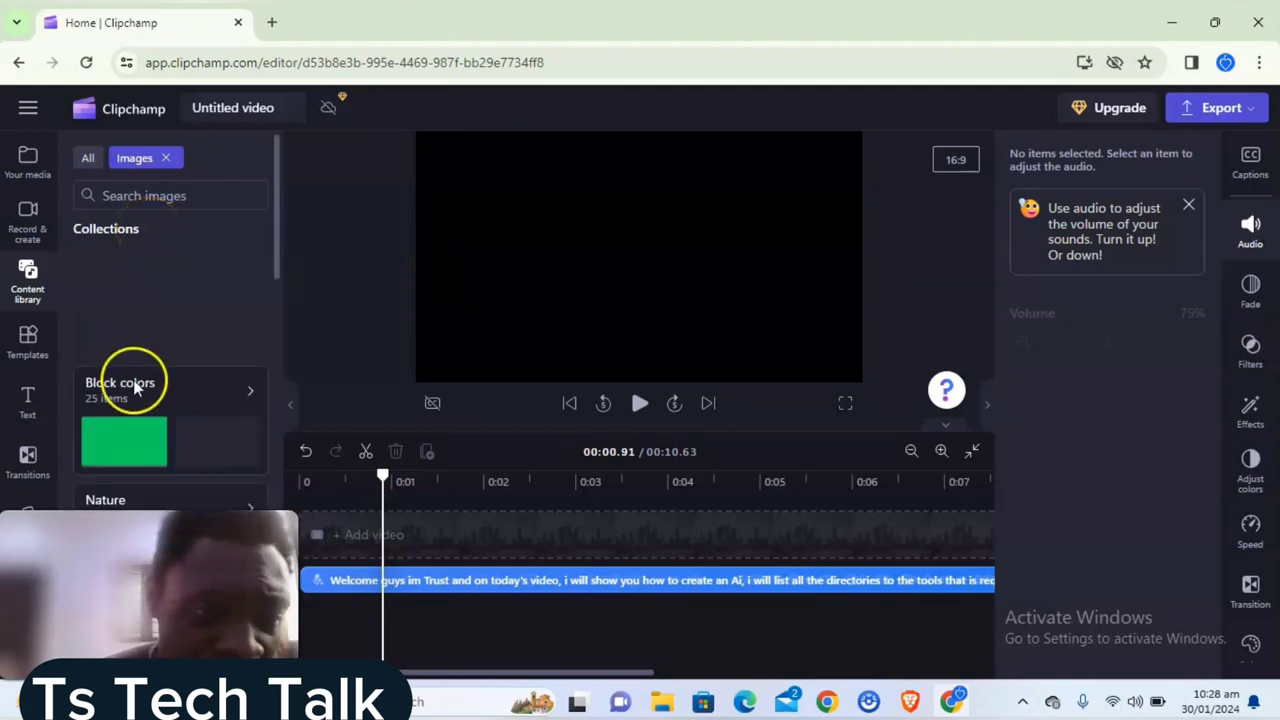
click(115, 448)
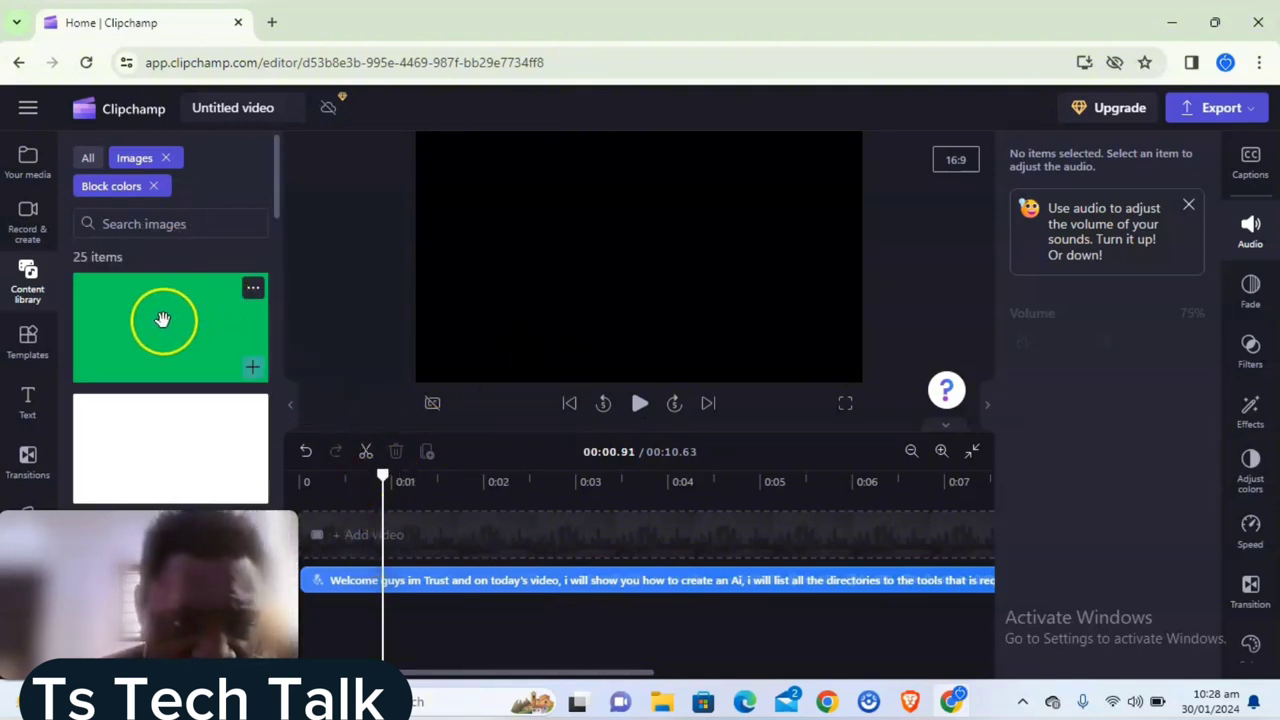
click(248, 363)
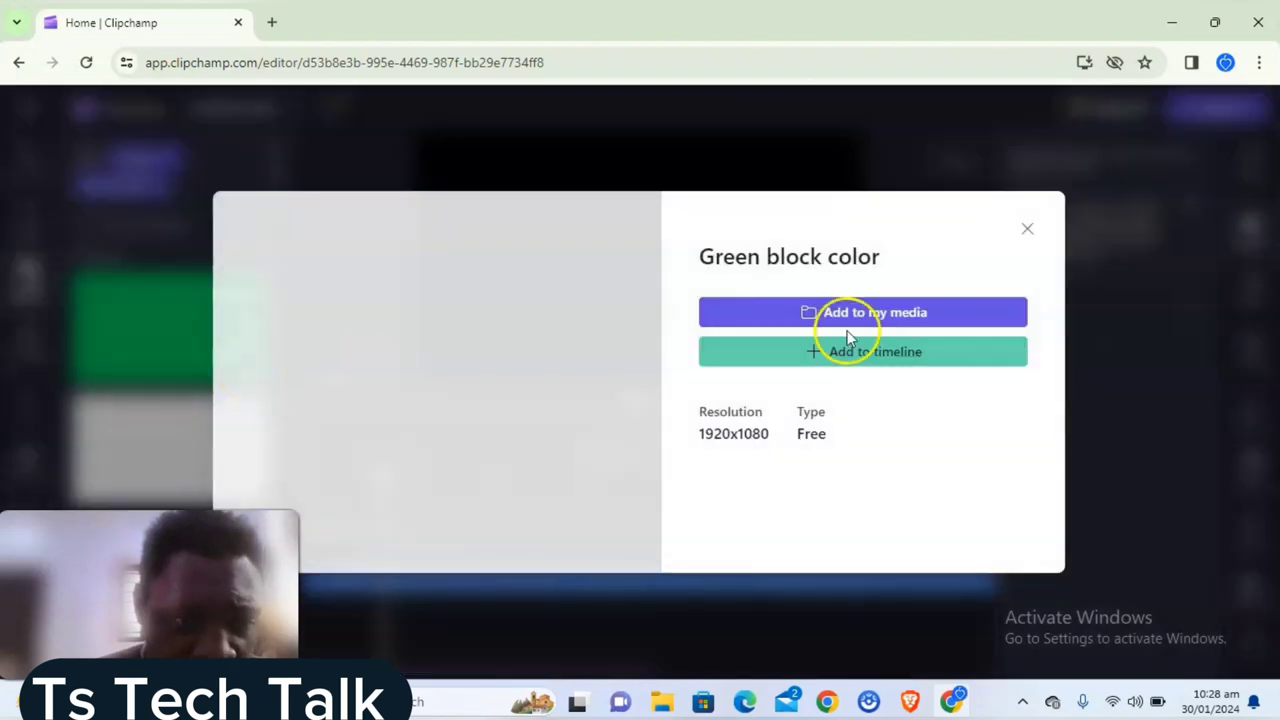
click(891, 348)
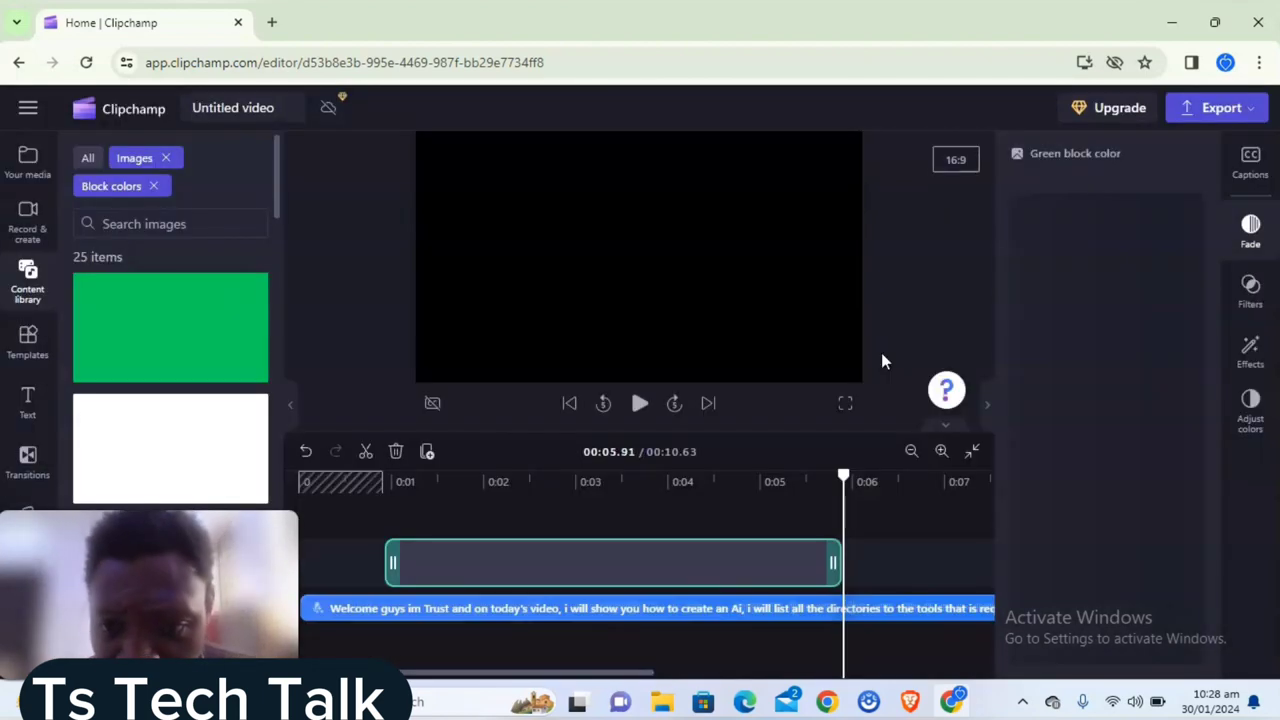
Step: Stretch the green block color clip back to the start of the timeline and align its end with the voiceover's end at 00:10.63
click(660, 540)
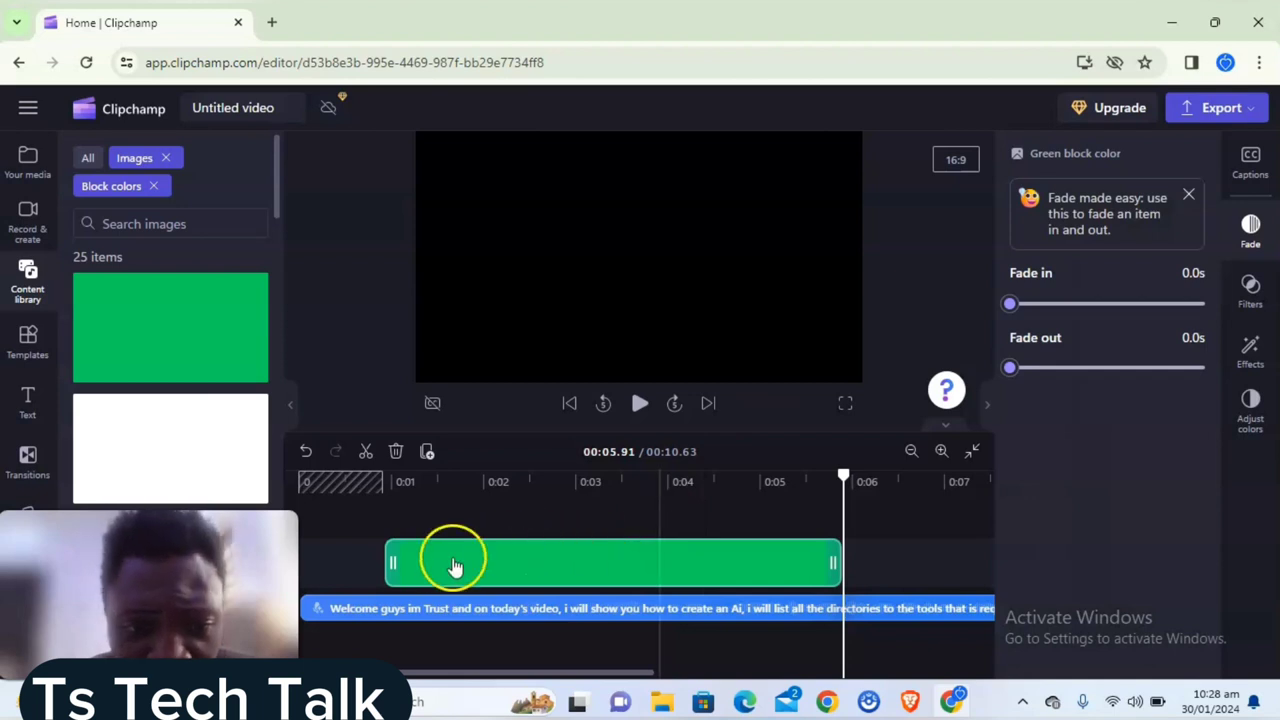
drag(393, 560, 302, 563)
click(466, 654)
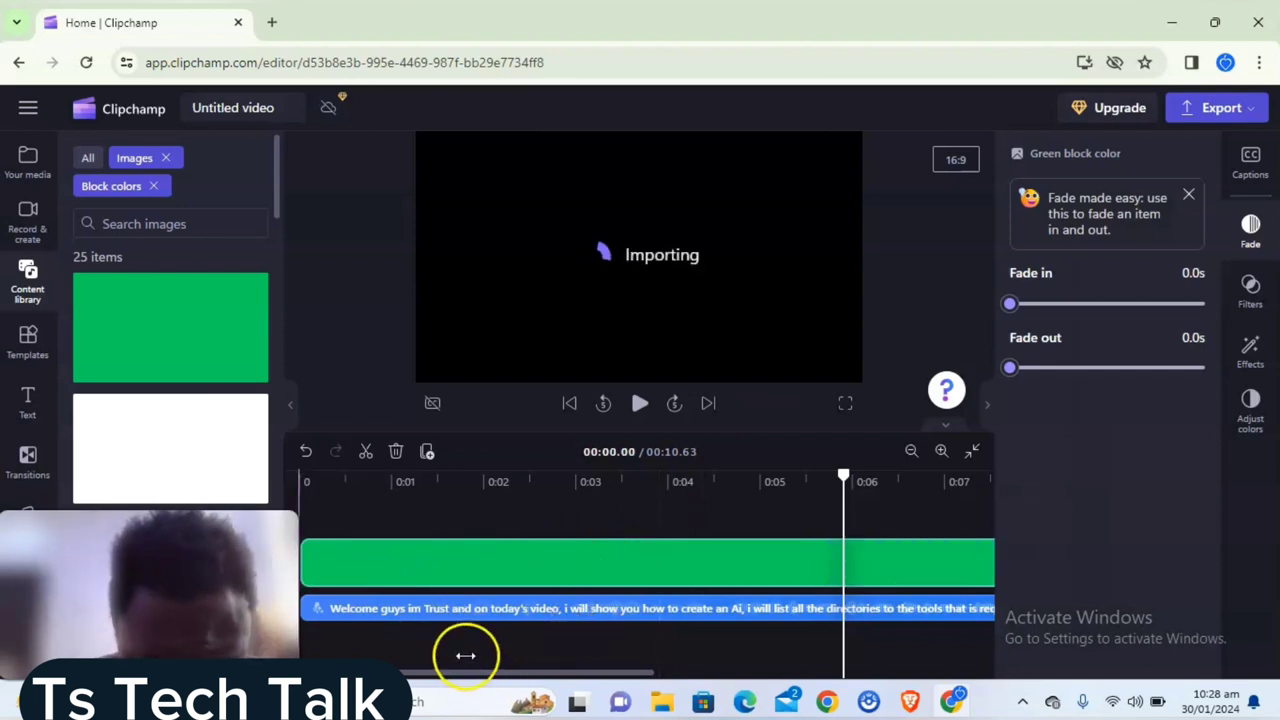
scroll(466, 664, right, 3)
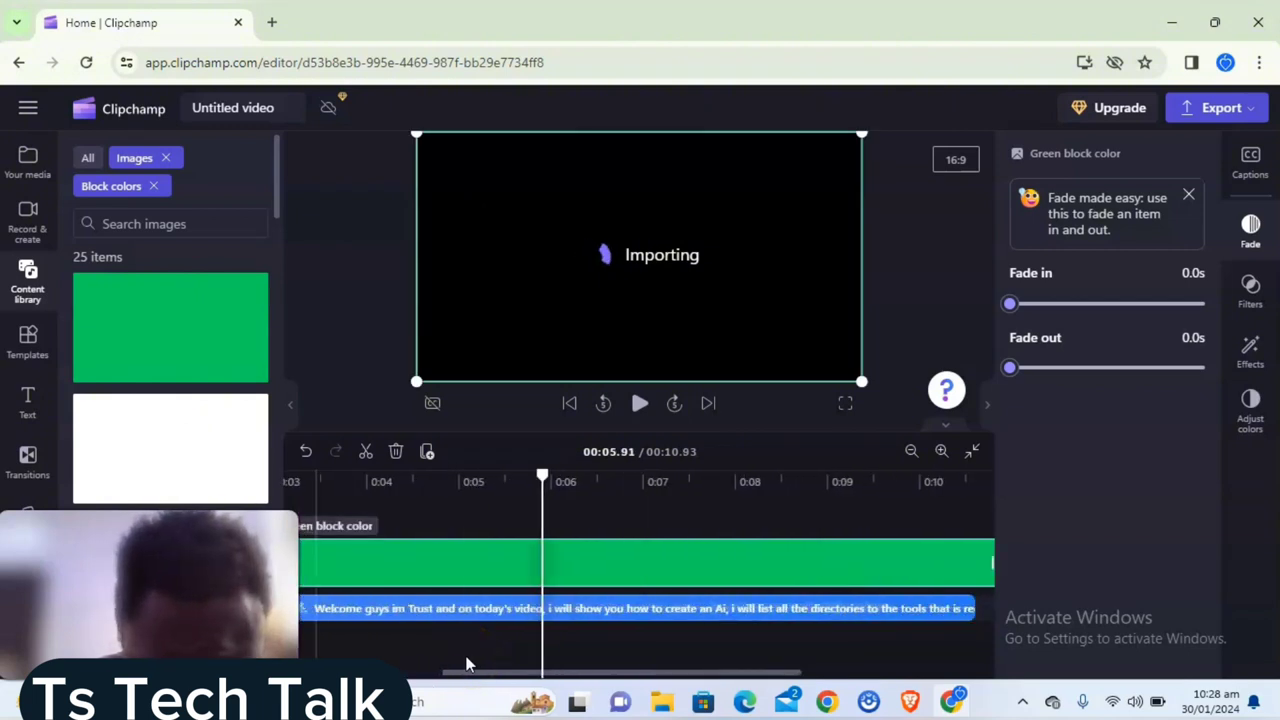
scroll(466, 664, right, 1)
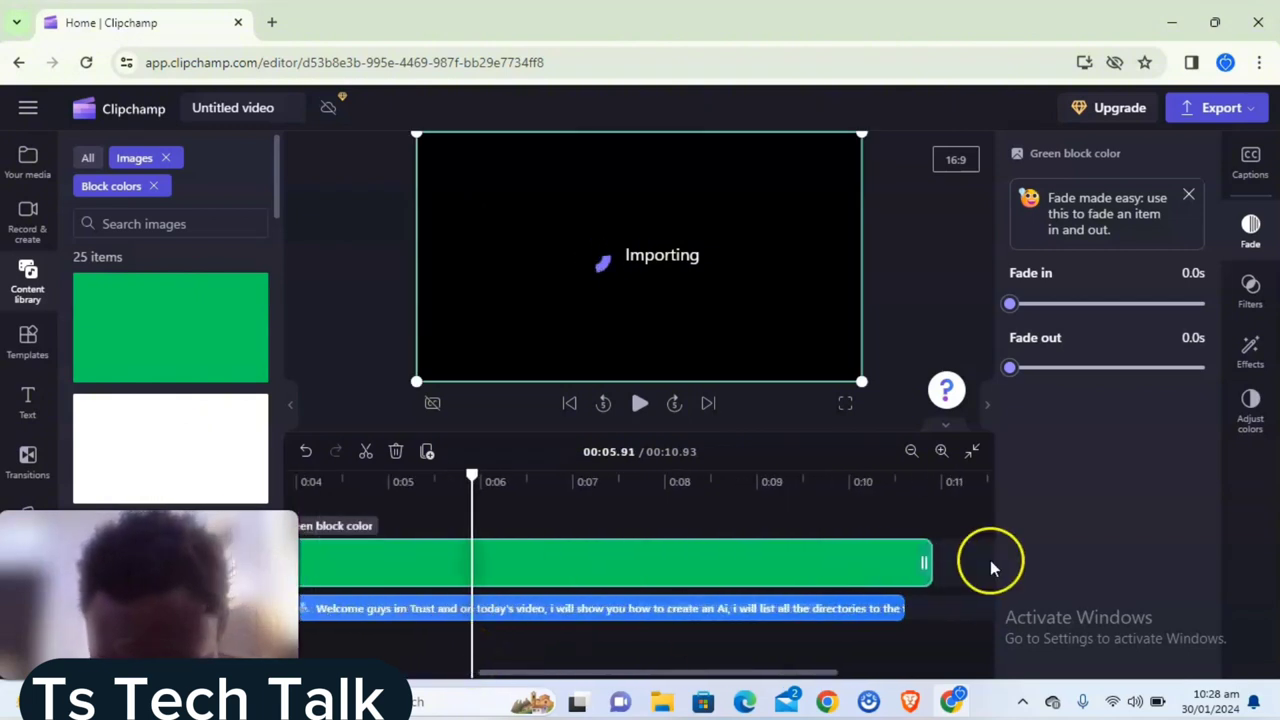
scroll(990, 568, right, 1)
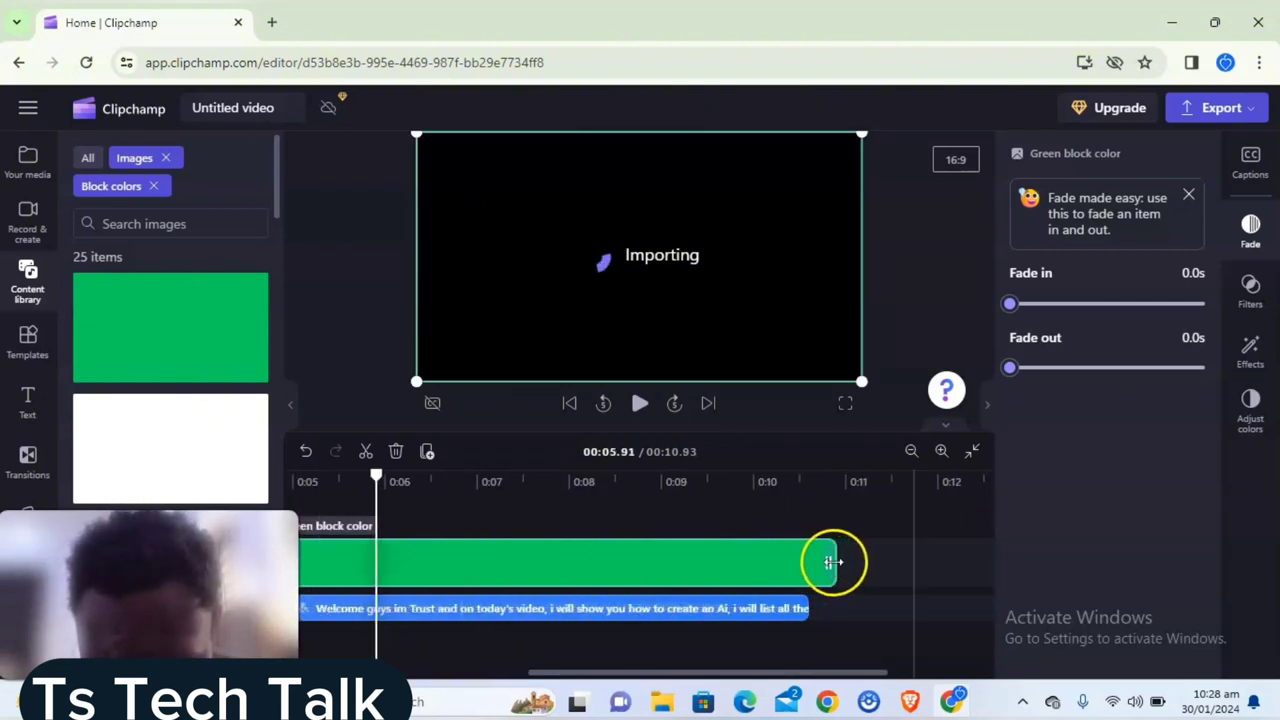
drag(809, 575, 814, 573)
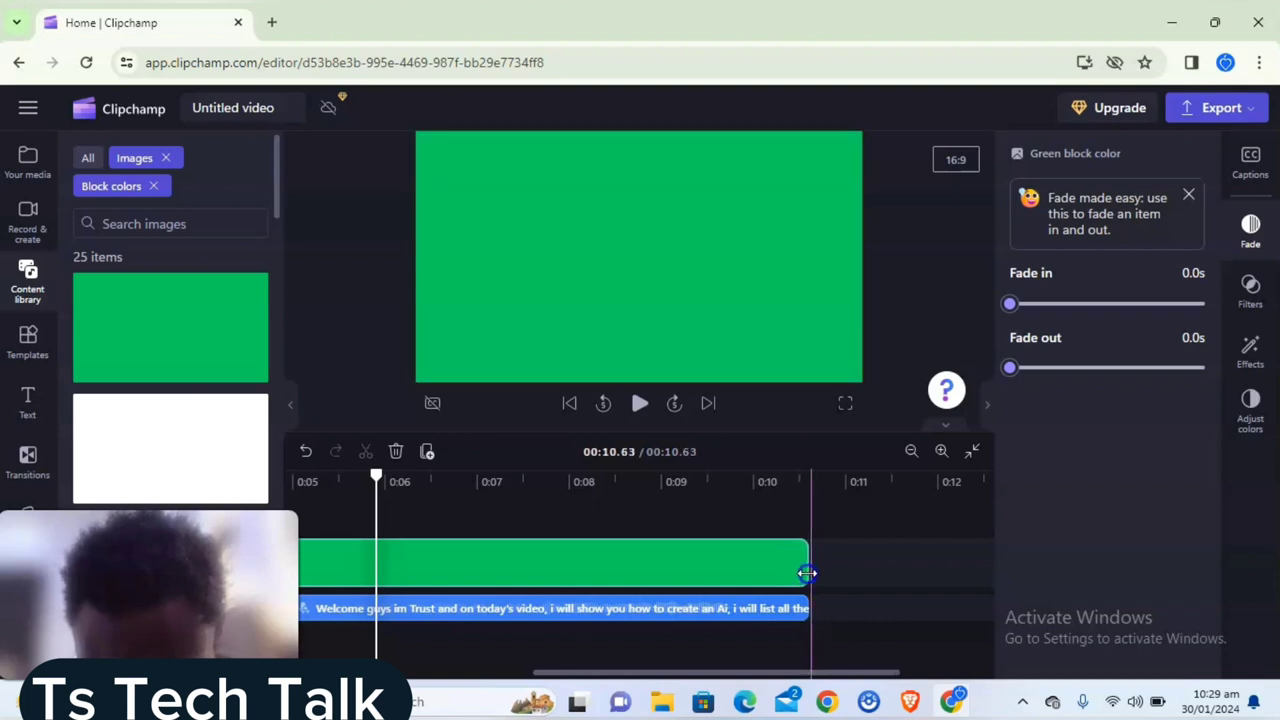
drag(643, 675, 361, 677)
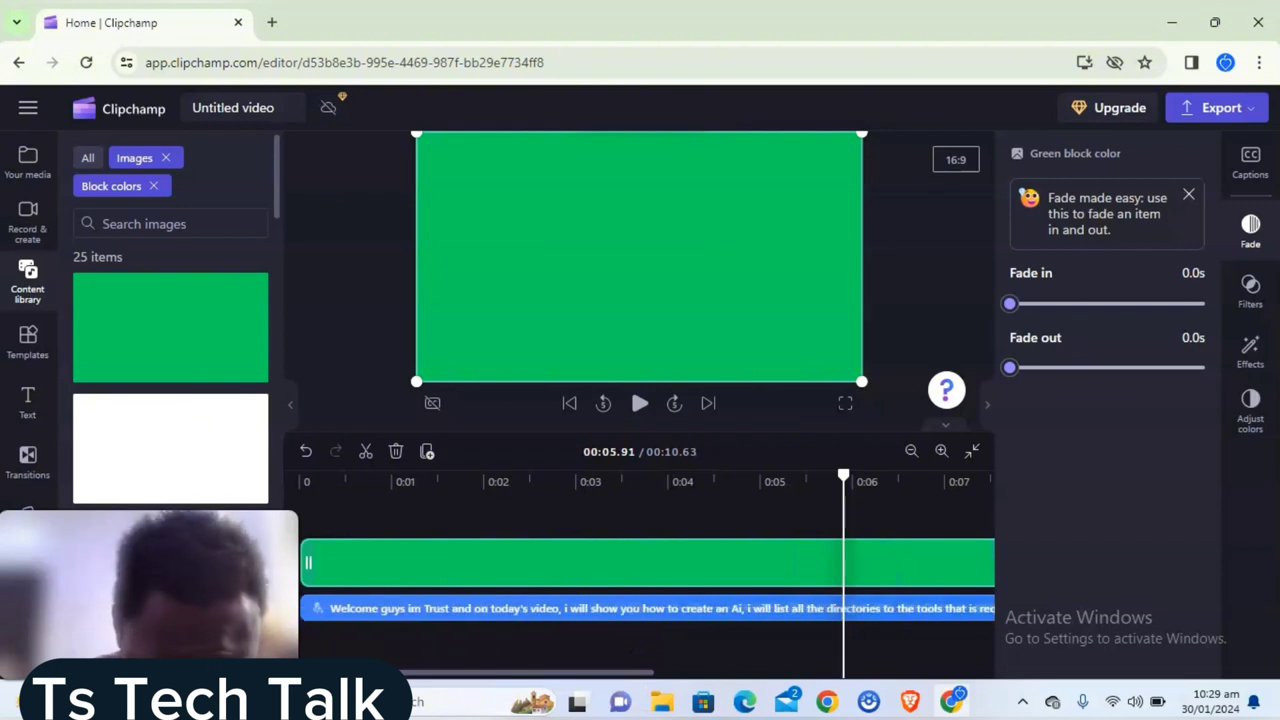
drag(311, 564, 311, 563)
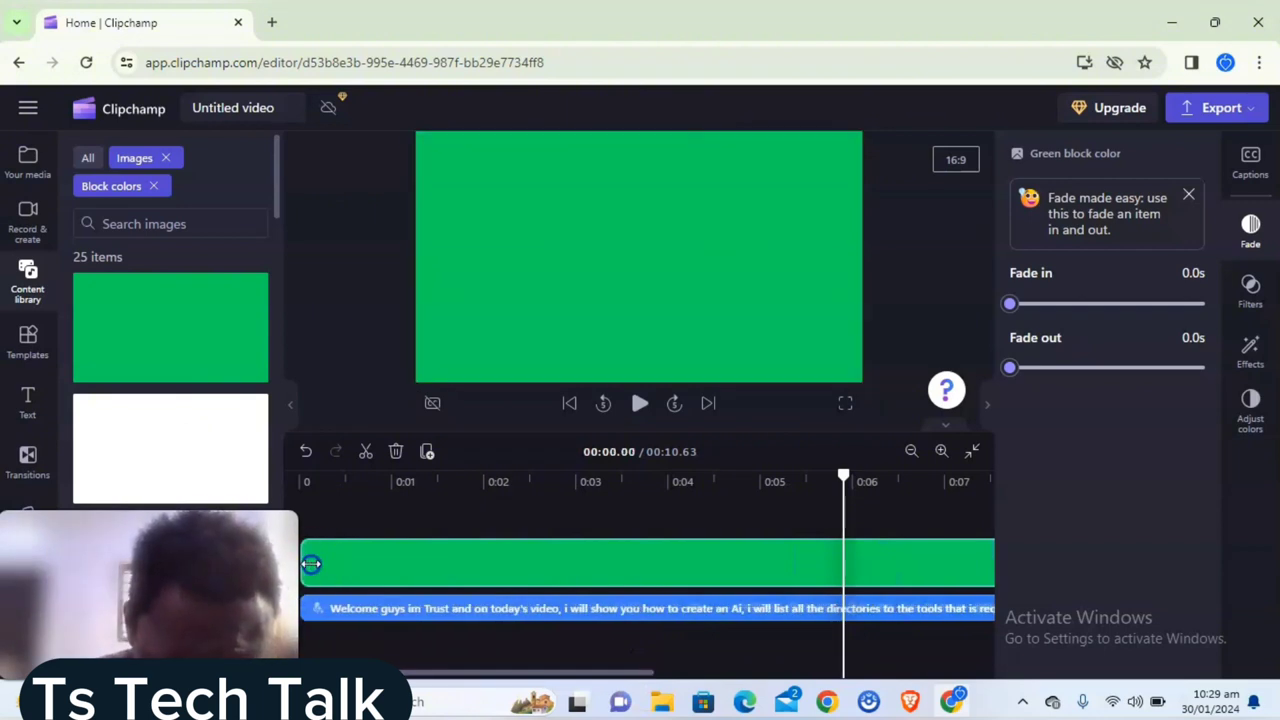
Step: Export the video in 1080p quality
click(1243, 110)
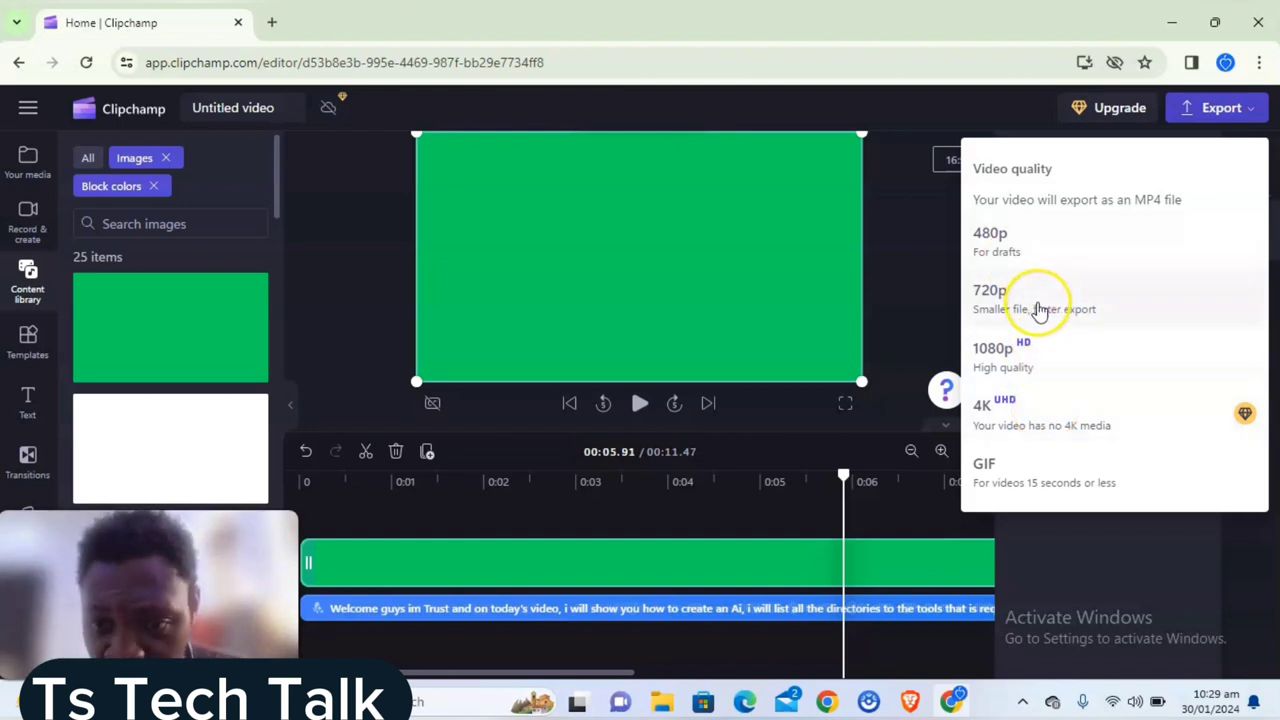
click(1072, 360)
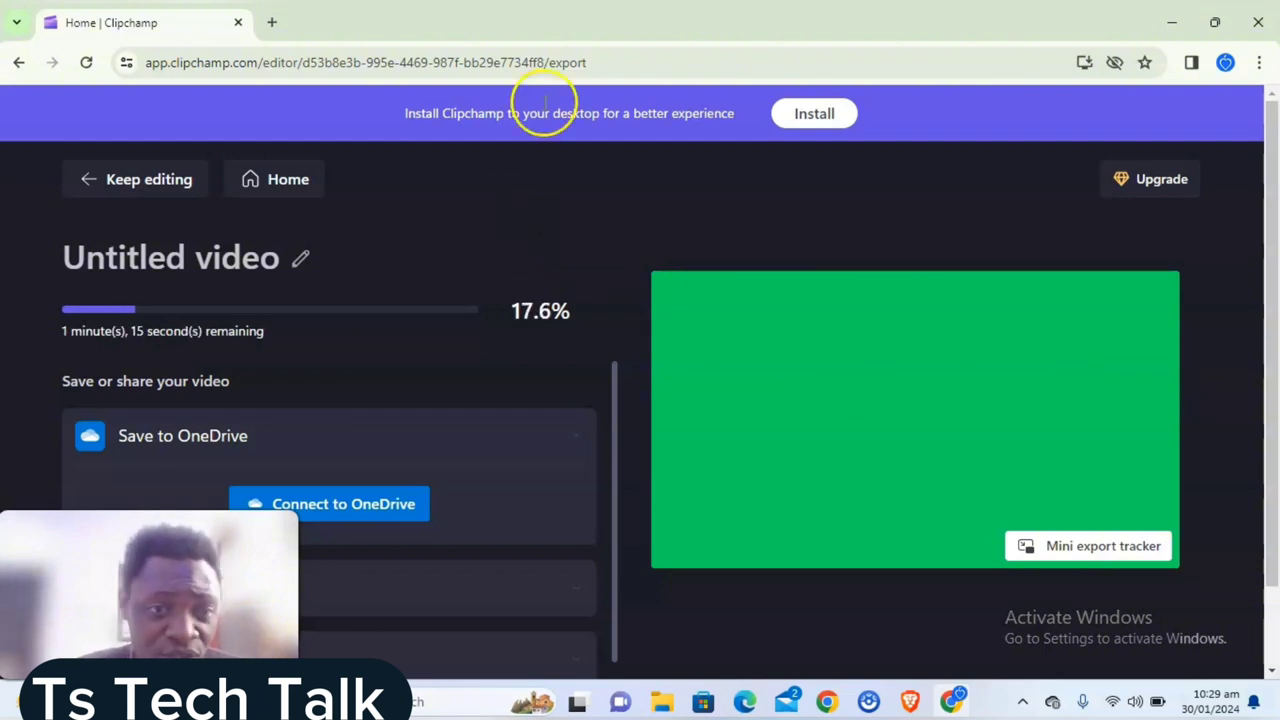
Step: Search Google for "video to audio converter" in a new browser tab
click(274, 22)
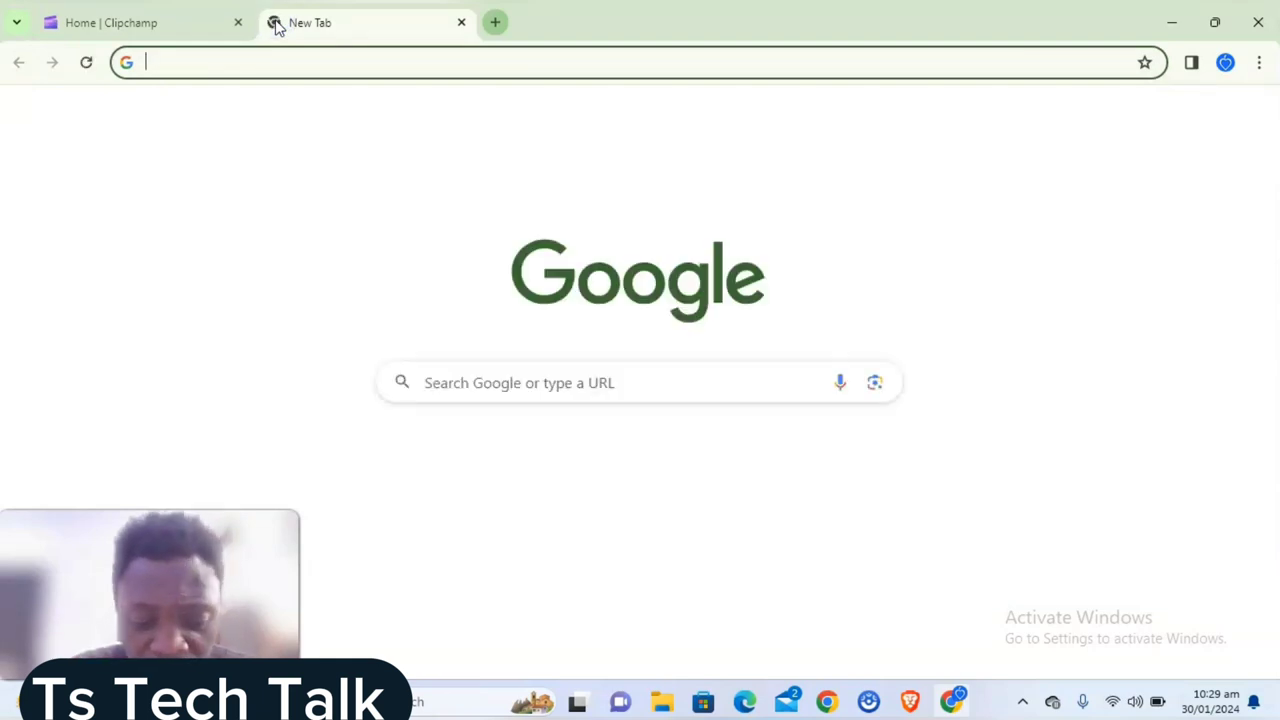
text(video to aud)
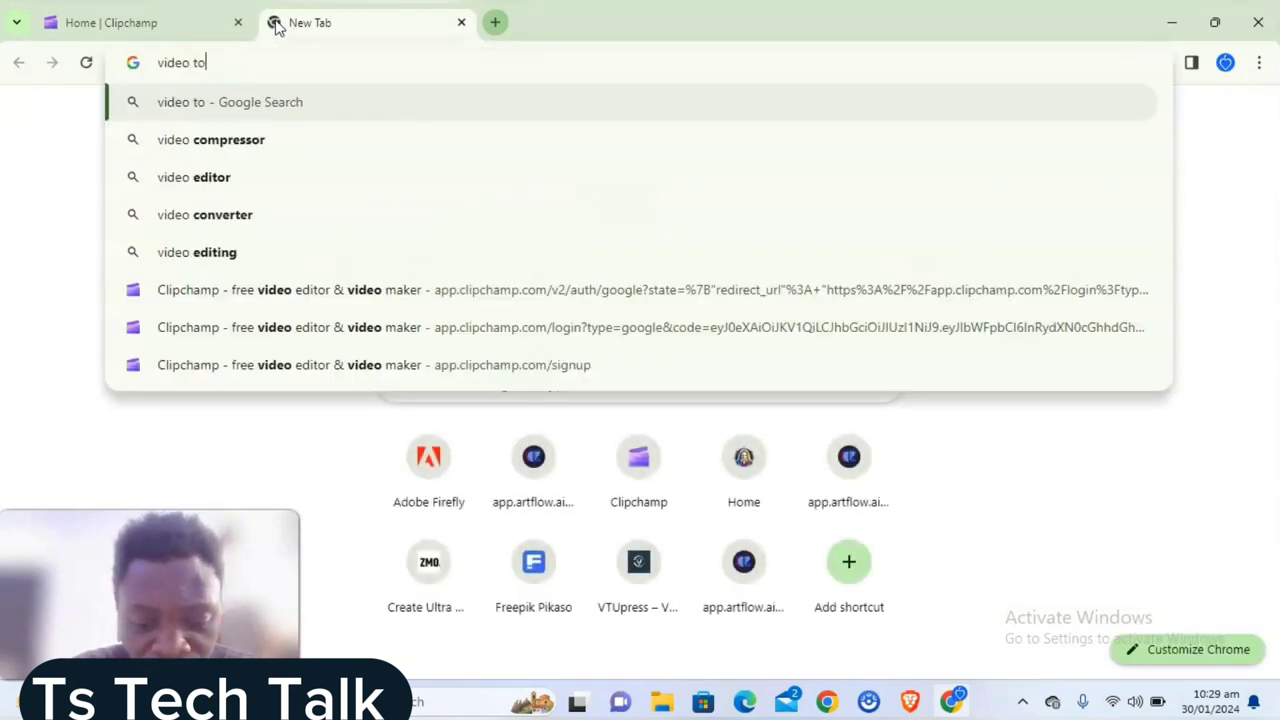
text(co)
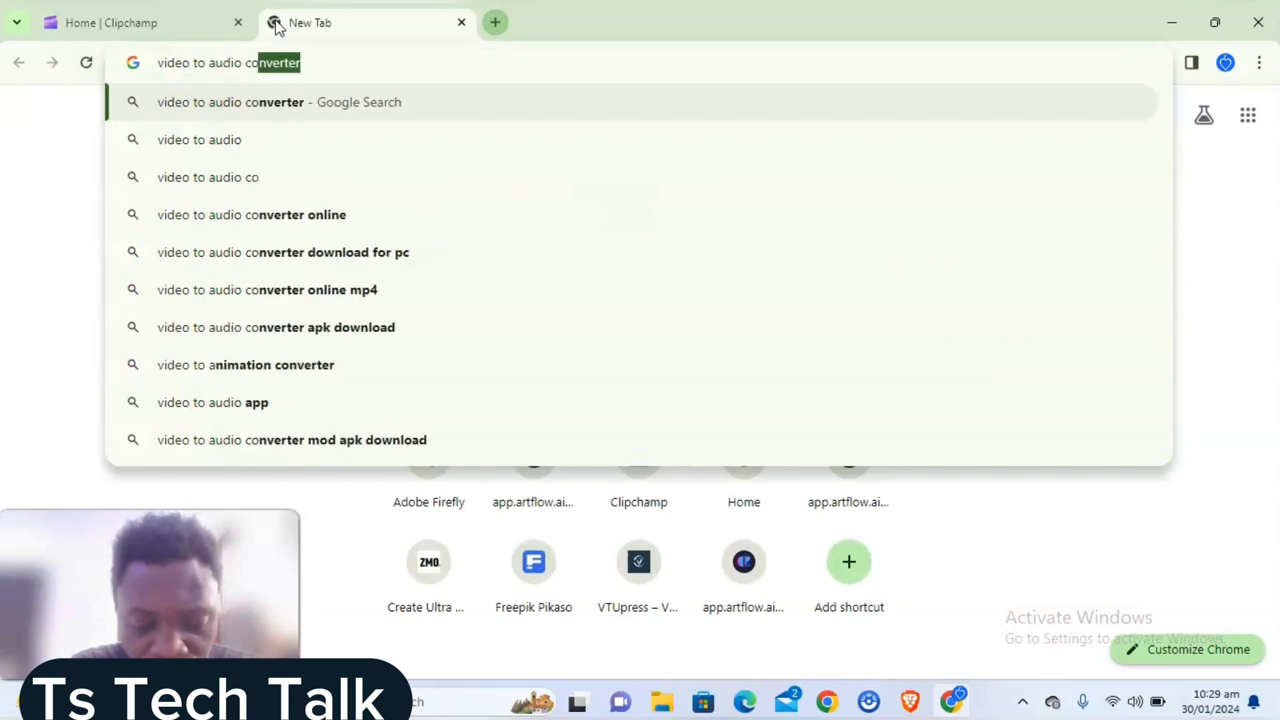
text(nverter)
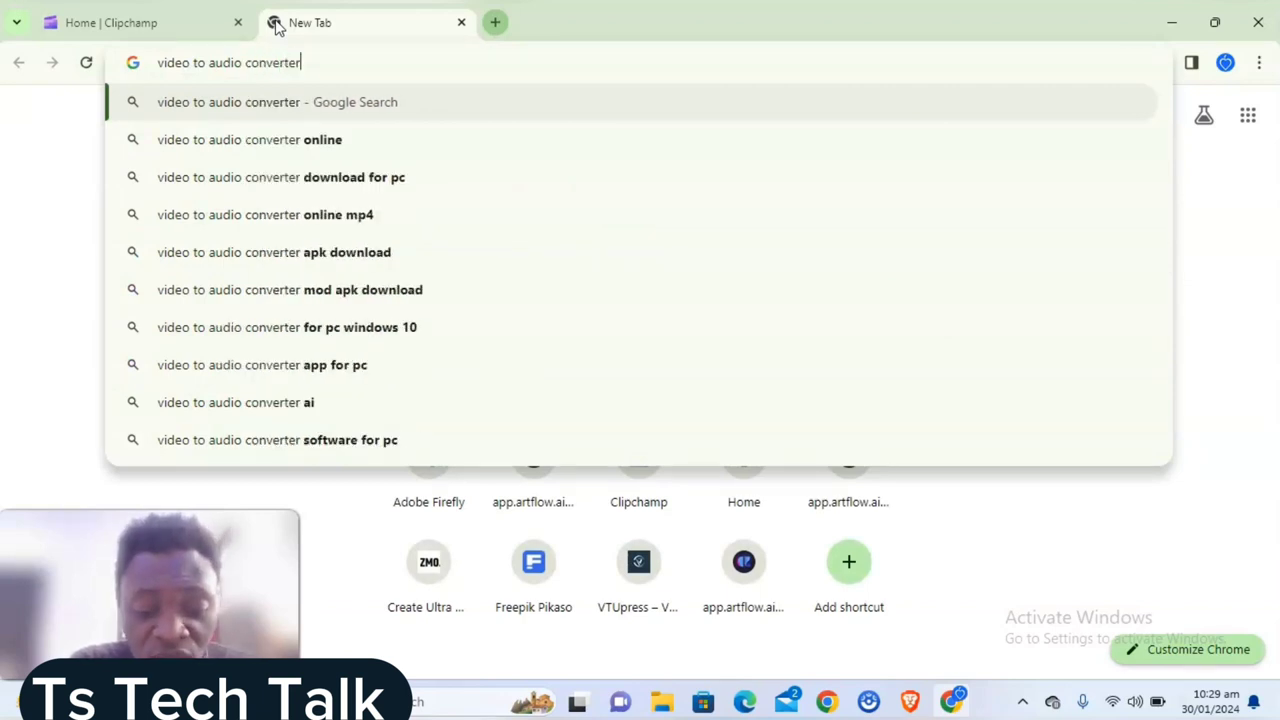
key(Return)
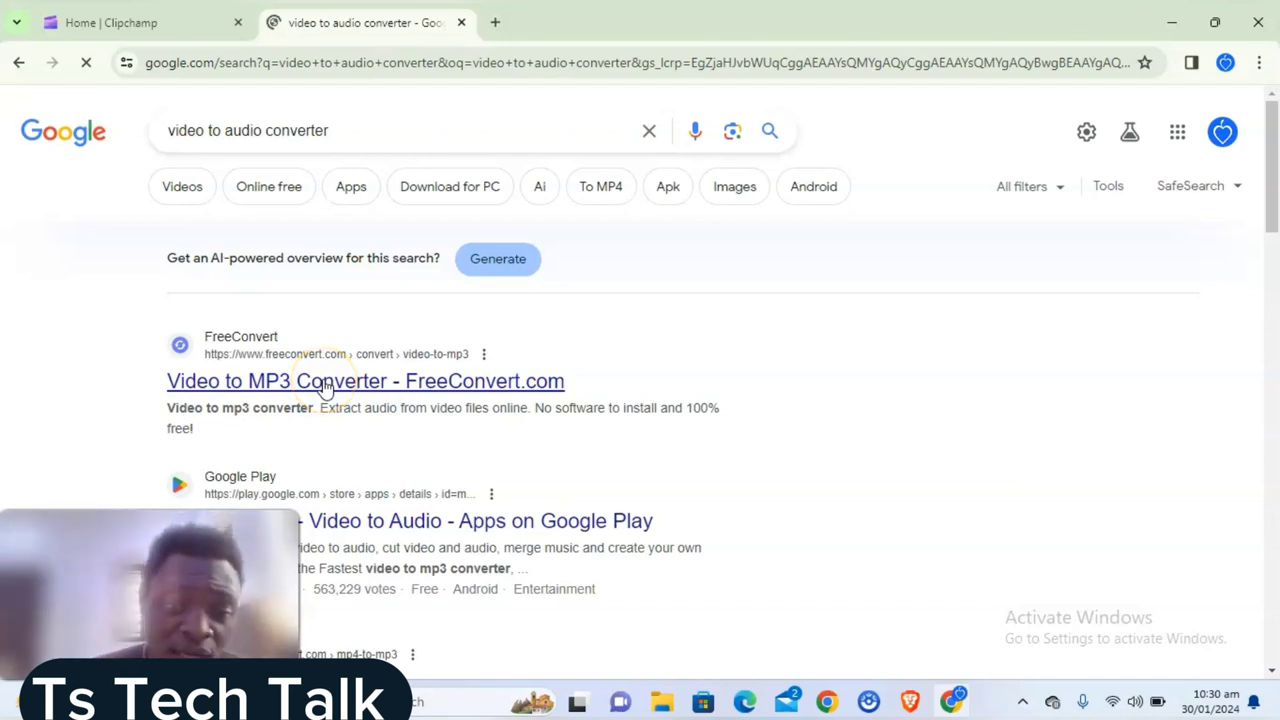
Step: Check the progress of the Clipchamp export, glancing back at the converter search results in between
click(204, 21)
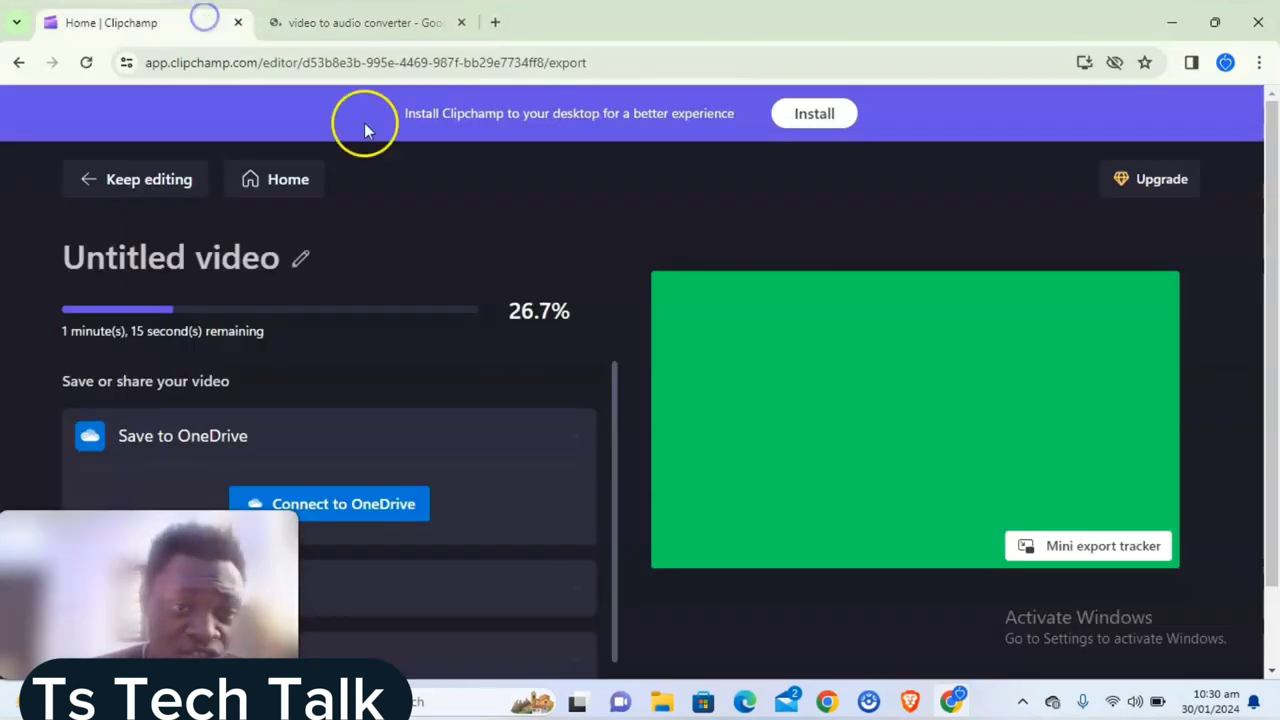
click(382, 24)
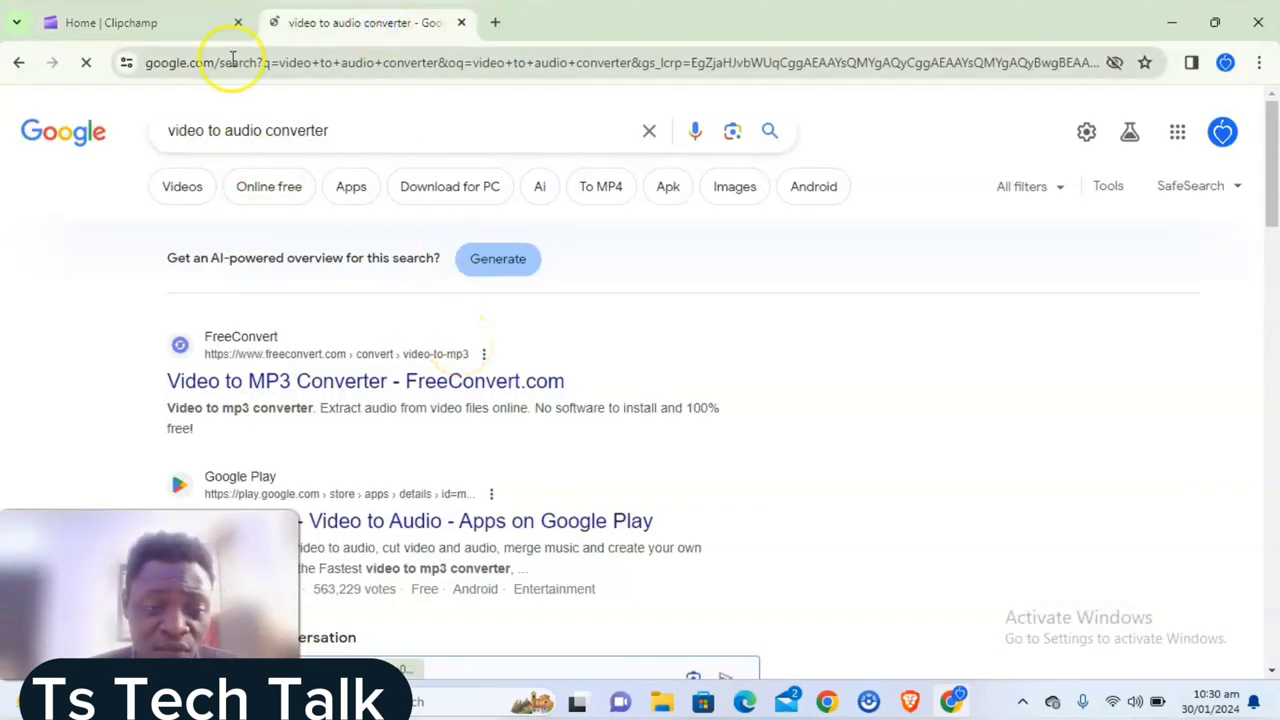
click(155, 20)
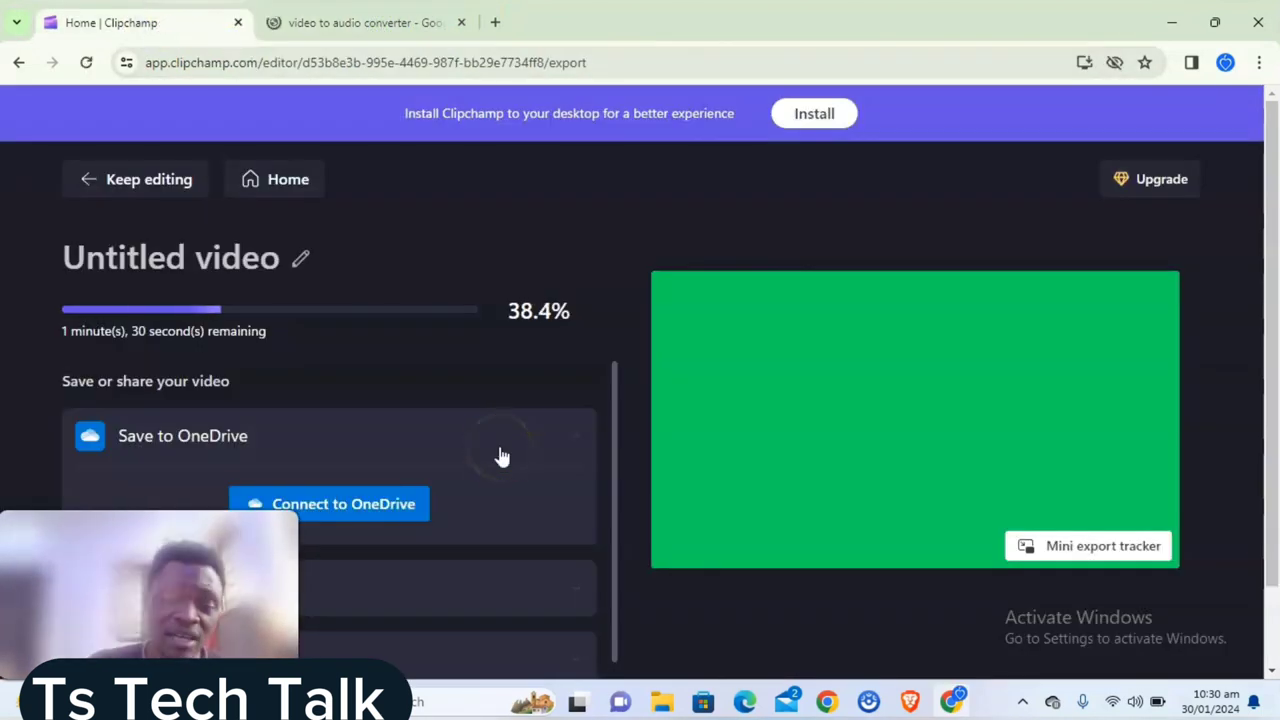